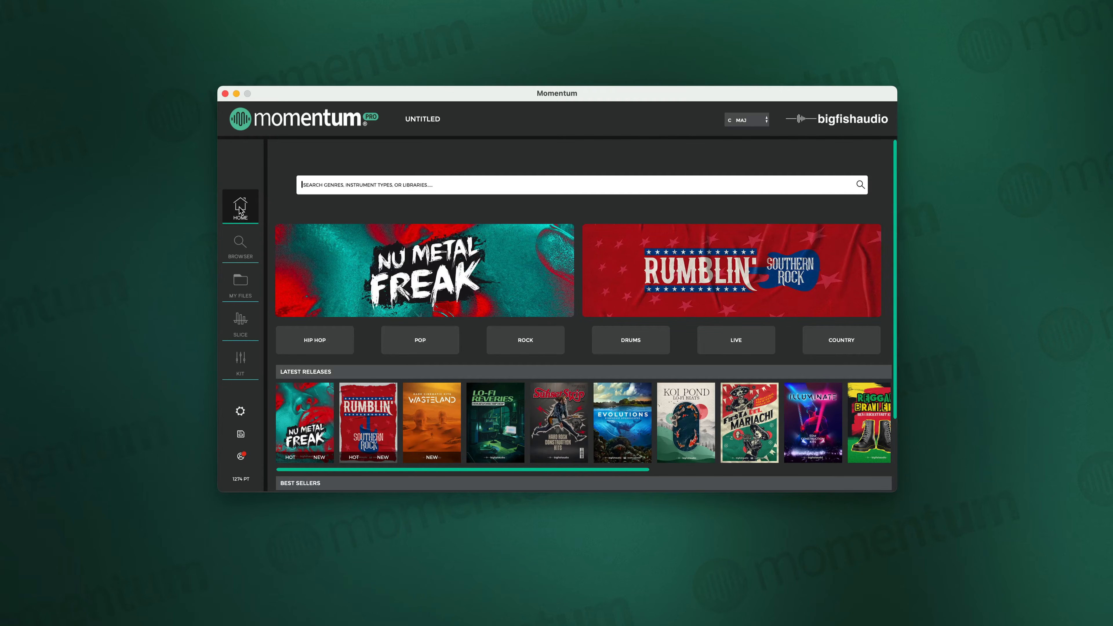
# Look through the My Files, Browser, Slice and Kit pages, ending on My Files
pyautogui.click(237, 283)
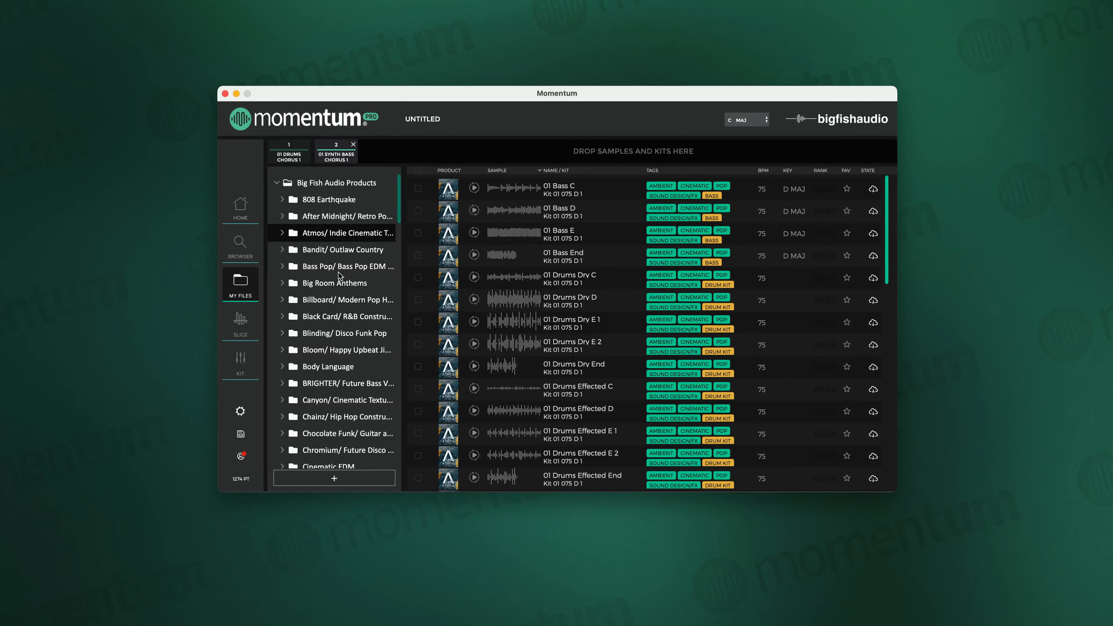
pyautogui.click(252, 255)
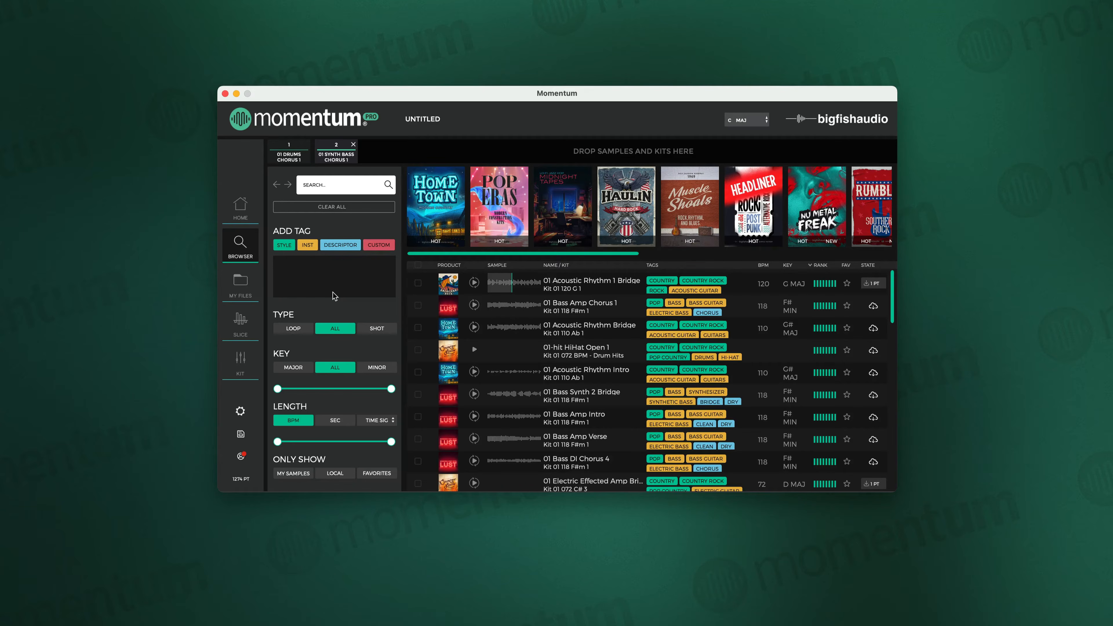
pyautogui.click(239, 329)
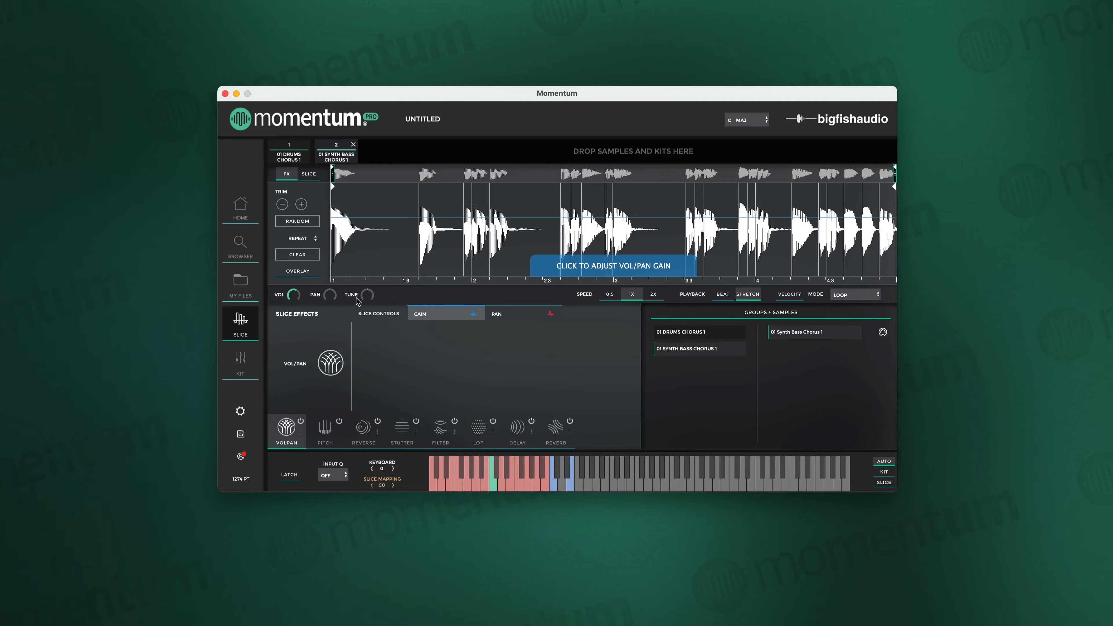
pyautogui.click(245, 367)
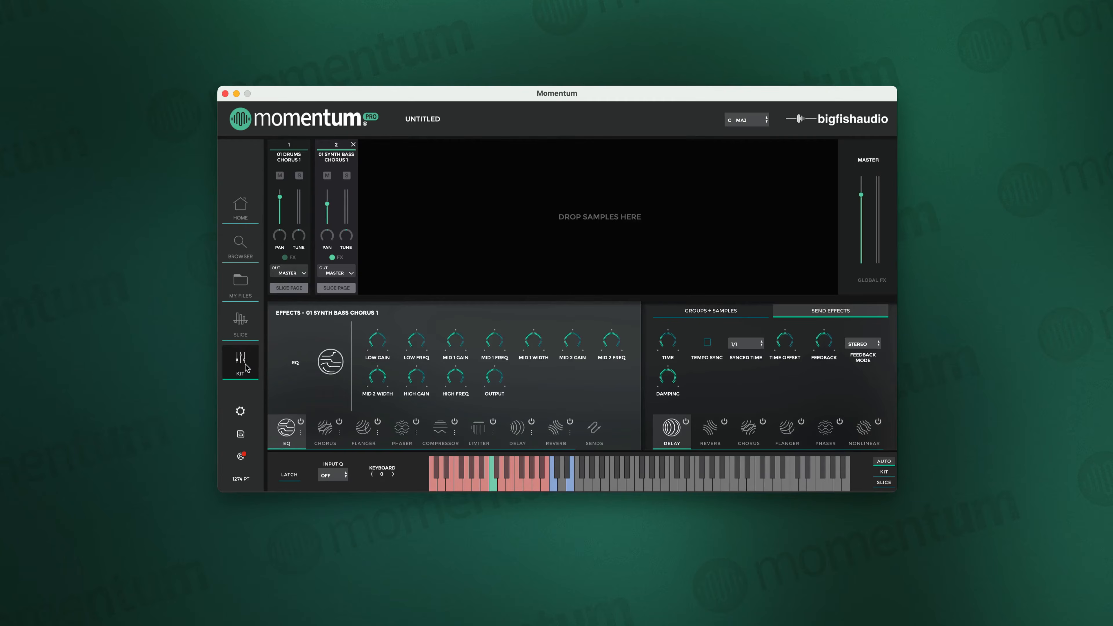
pyautogui.moveTo(326, 238)
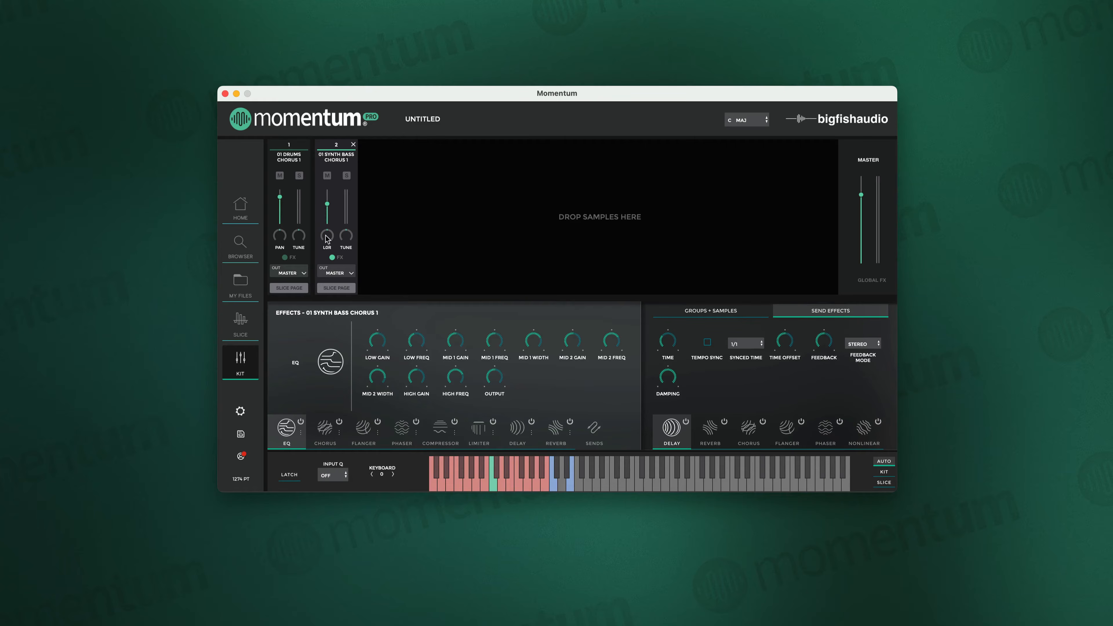
pyautogui.click(236, 253)
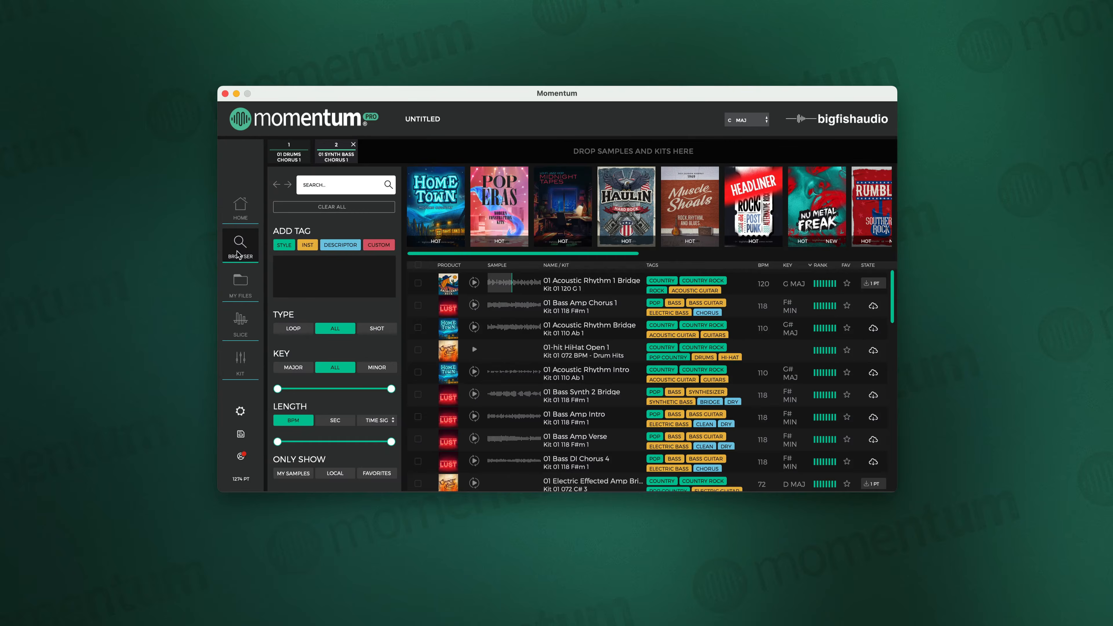
pyautogui.click(236, 288)
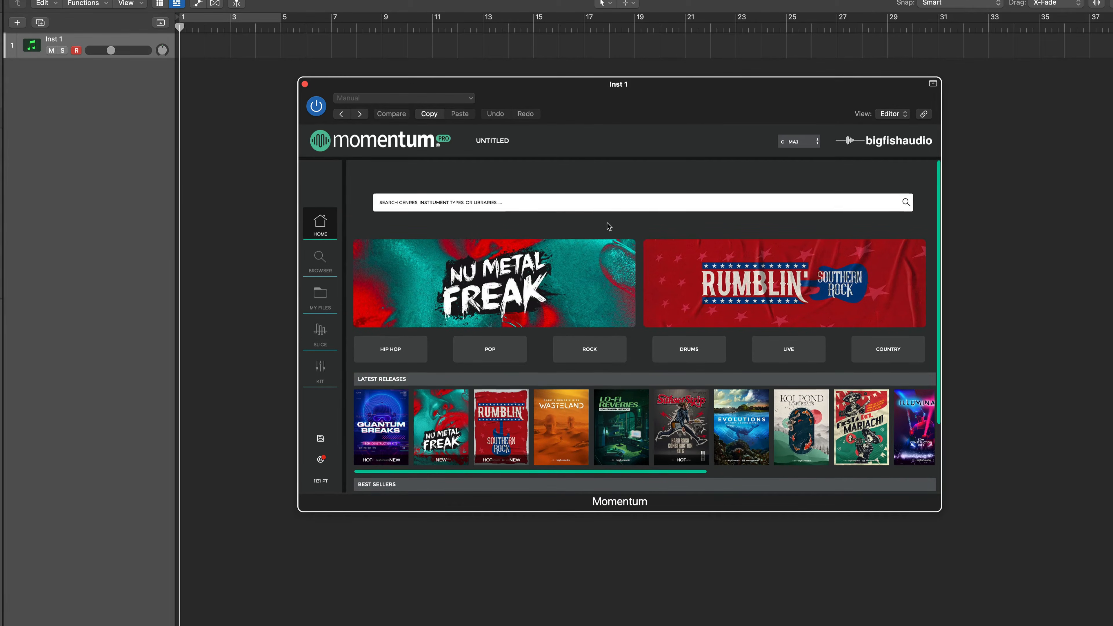
# Open the Quantum Breaks product from the latest releases and preview its 01 Bass C and 01 Drums B samples
pyautogui.scroll(-2, 608, 223)
pyautogui.scroll(-1, 441, 326)
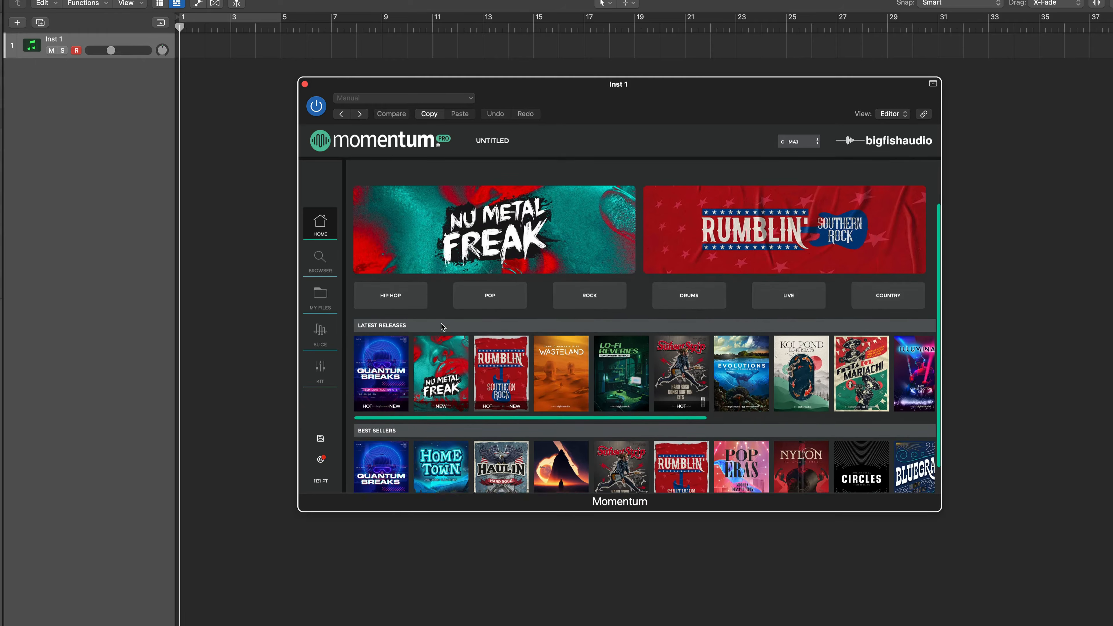
pyautogui.click(373, 368)
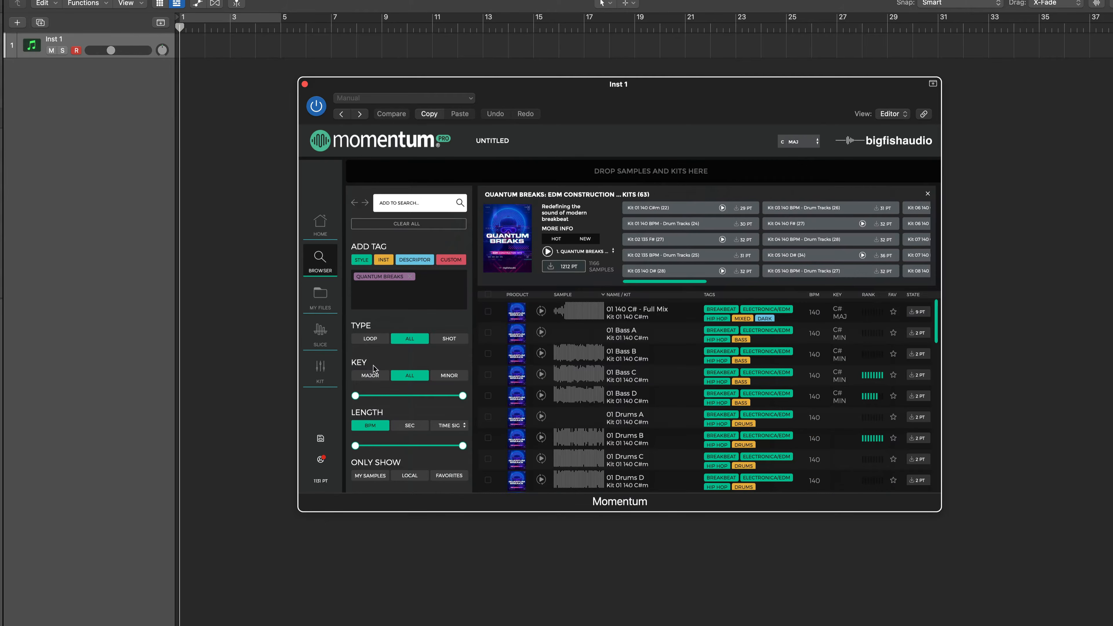
pyautogui.click(541, 374)
pyautogui.click(542, 438)
# Search for "guitar" from the home page and choose the Electric Guitar instrument suggestion
pyautogui.click(320, 226)
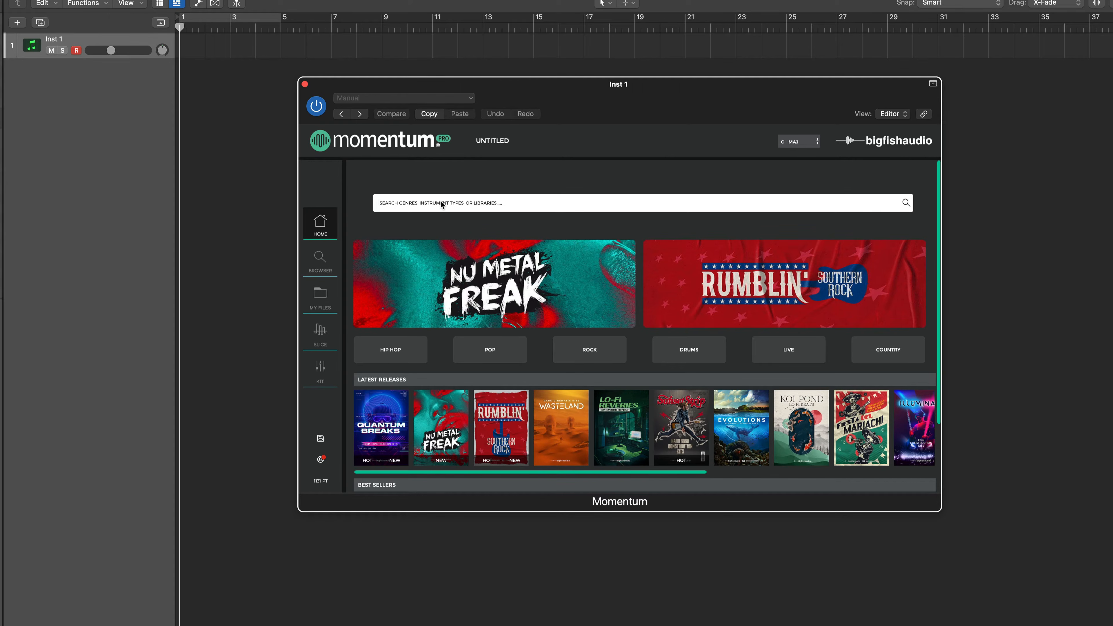
pyautogui.write('guitar')
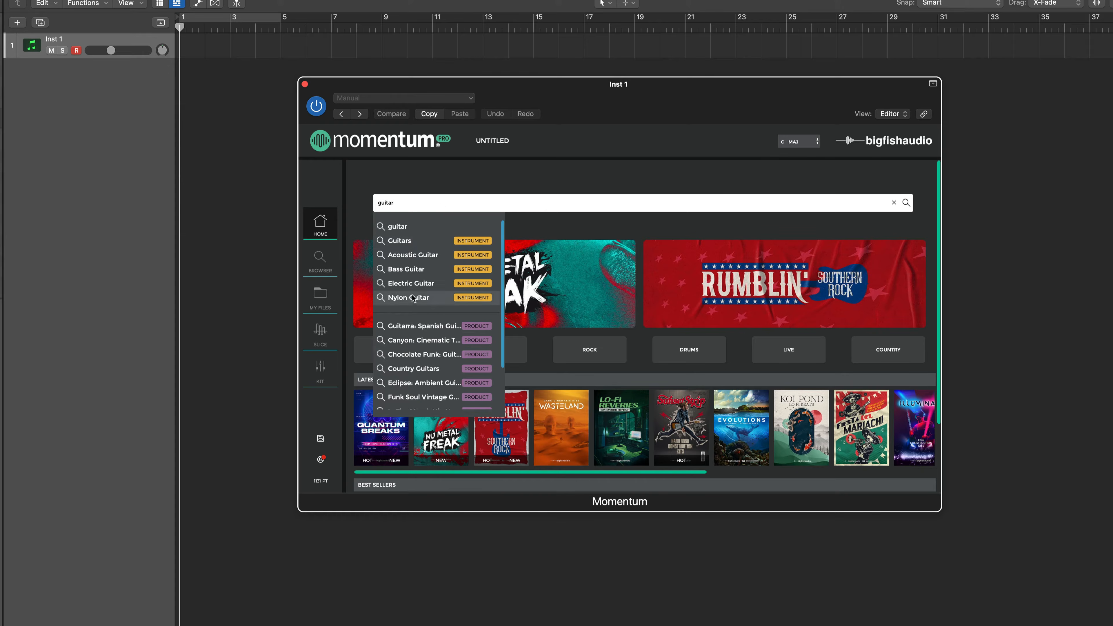
pyautogui.click(421, 289)
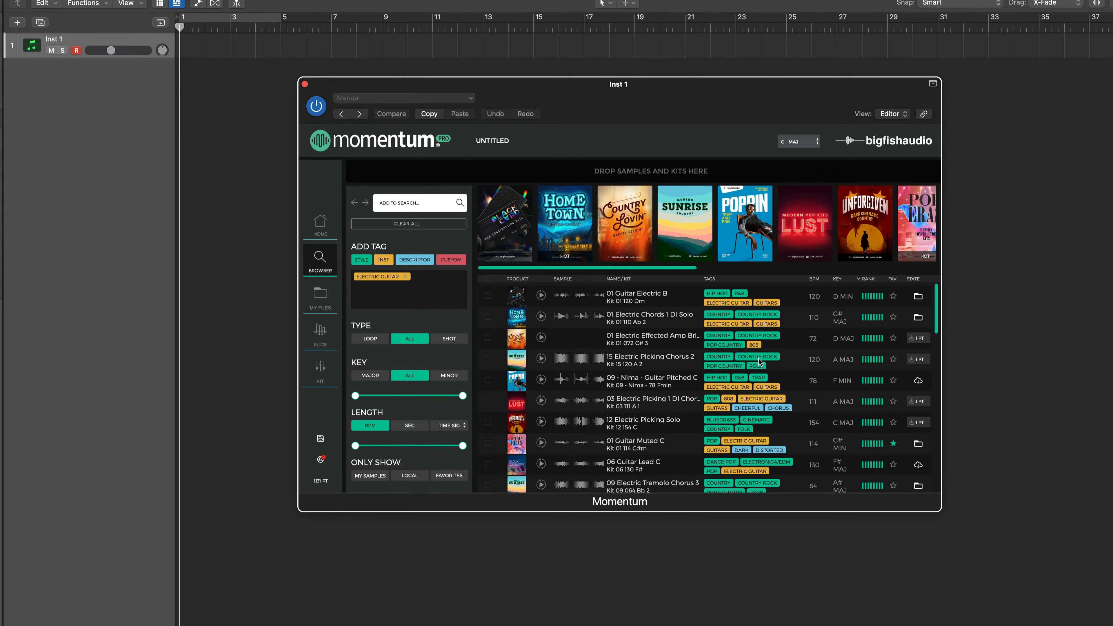
# Browse the electric guitar samples and preview 15 Electric Picking Chorus 2, 09 - Nima - Guitar Pitched C and 01 Guitar Muted C
pyautogui.scroll(-5, 675, 394)
pyautogui.scroll(5, 669, 393)
pyautogui.click(542, 359)
pyautogui.click(541, 382)
pyautogui.click(542, 443)
# Raise the Inst 1 track volume slightly and preview the 12 Electric Picking Solo and 06 Guitar Lead C samples
pyautogui.moveTo(111, 51); pyautogui.dragTo(118, 50)
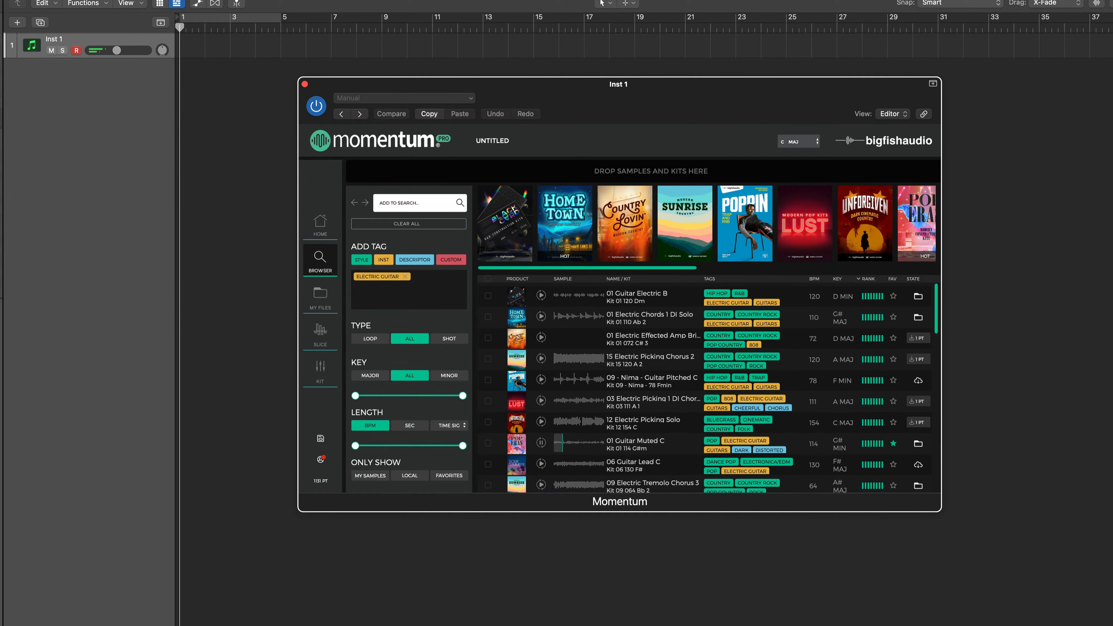
pyautogui.click(542, 422)
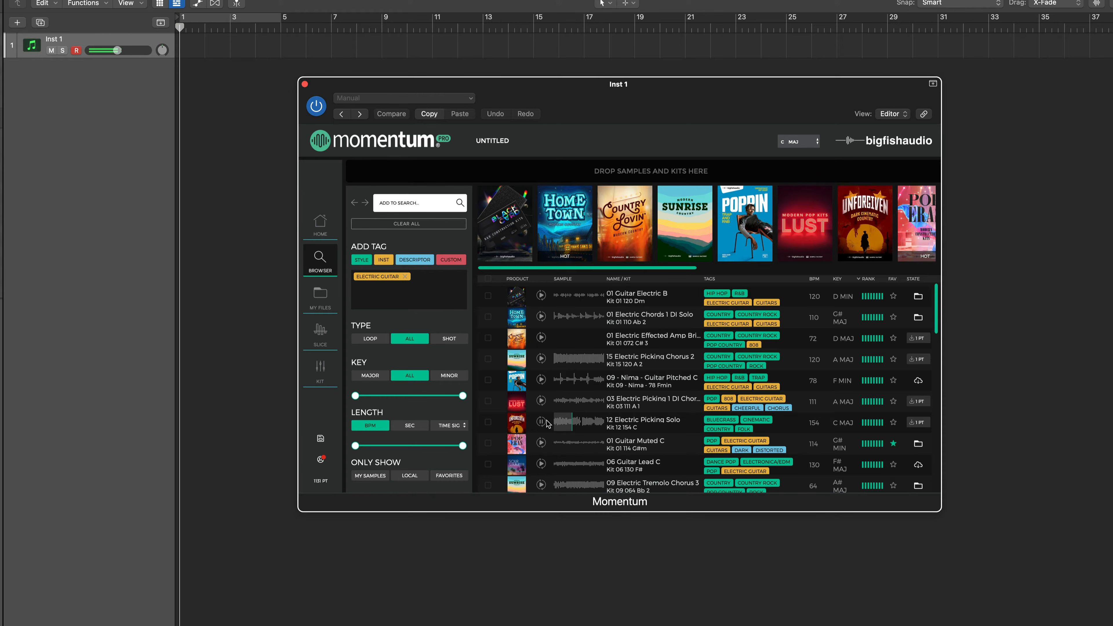
pyautogui.click(542, 464)
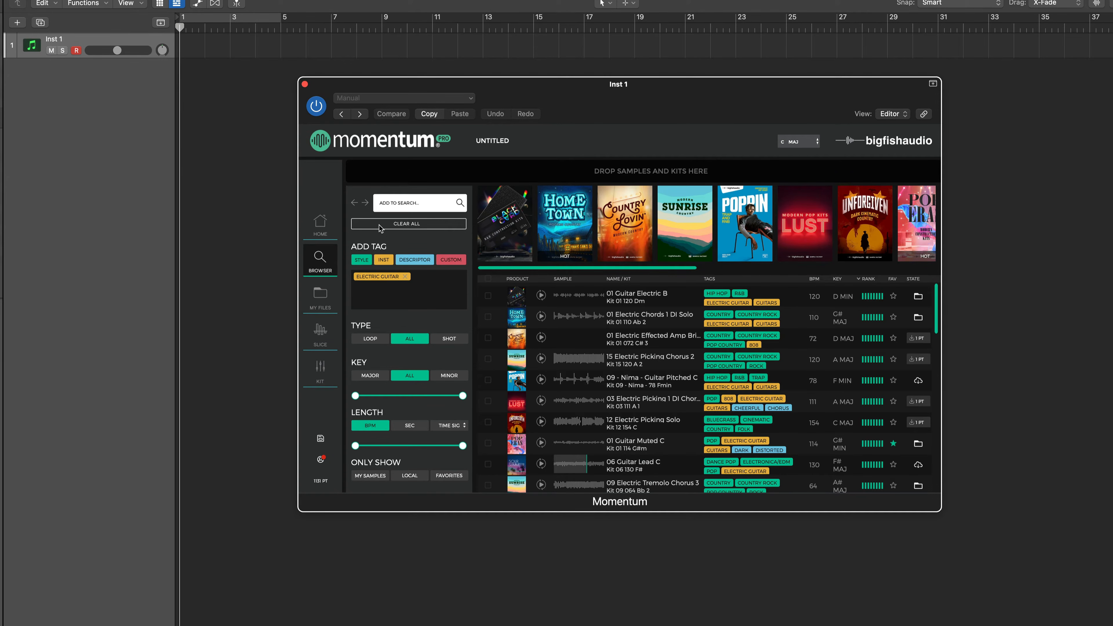
# Add the Lo-Fi style tag to the electric guitar search
pyautogui.click(361, 260)
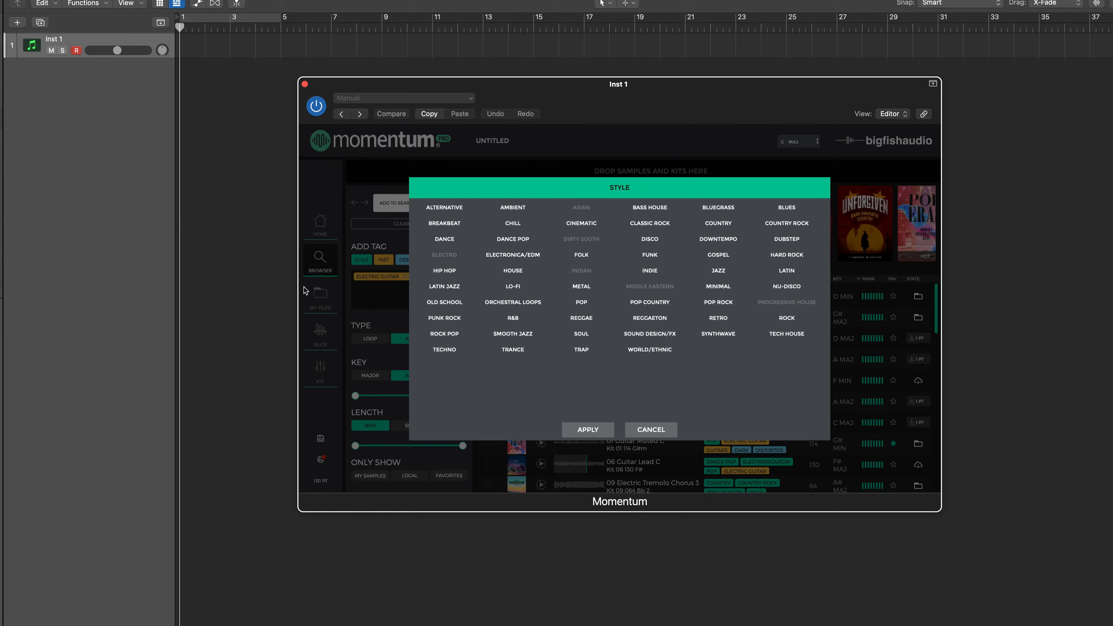
pyautogui.click(515, 289)
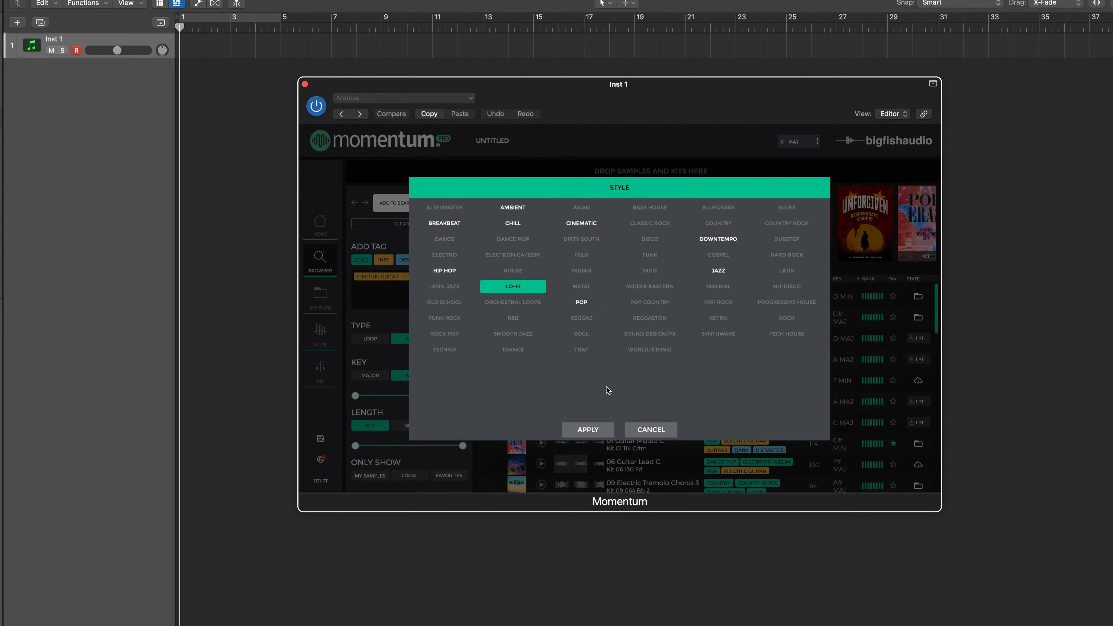
pyautogui.click(587, 430)
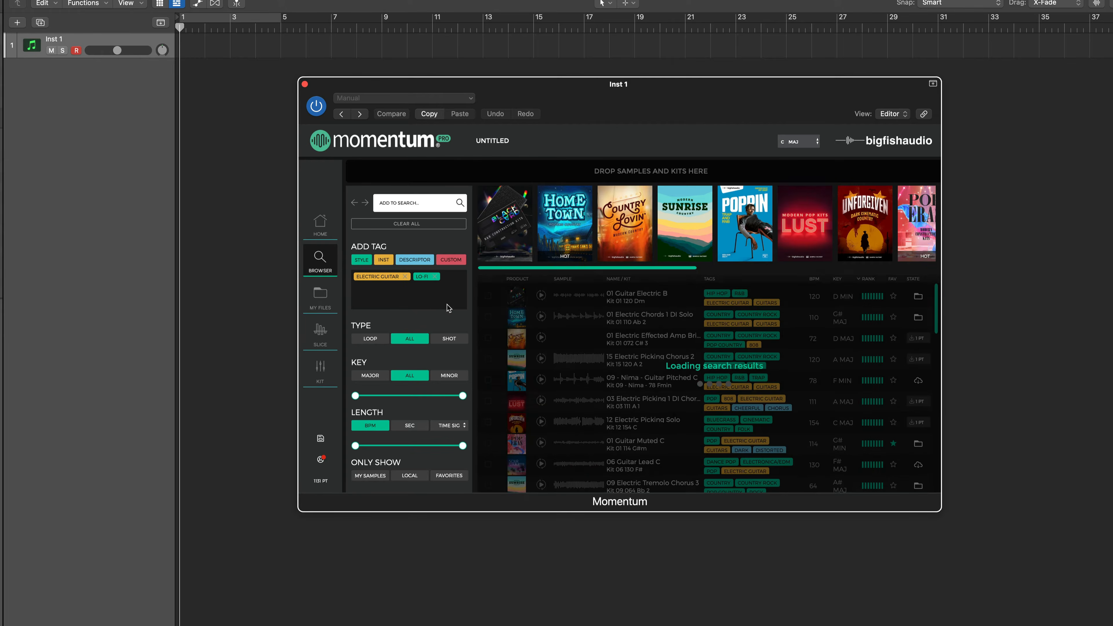
# Preview the lo-fi samples 04 Guitar B, 08 Guitar D, 09 Guitar Sample B and 07 Guitar
pyautogui.click(546, 361)
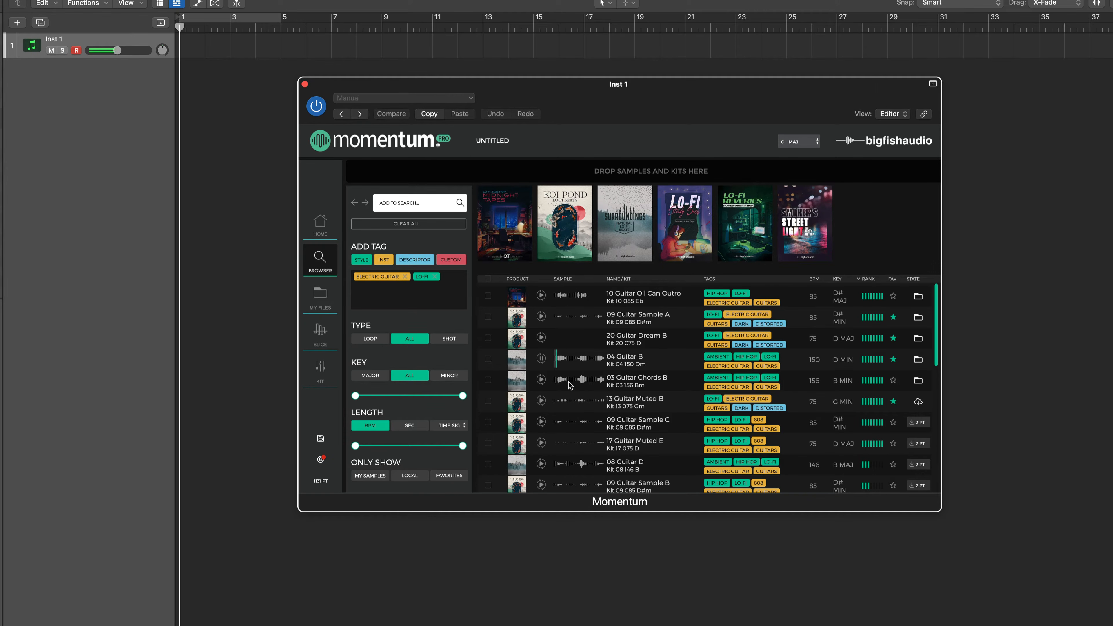
pyautogui.scroll(-1, 582, 396)
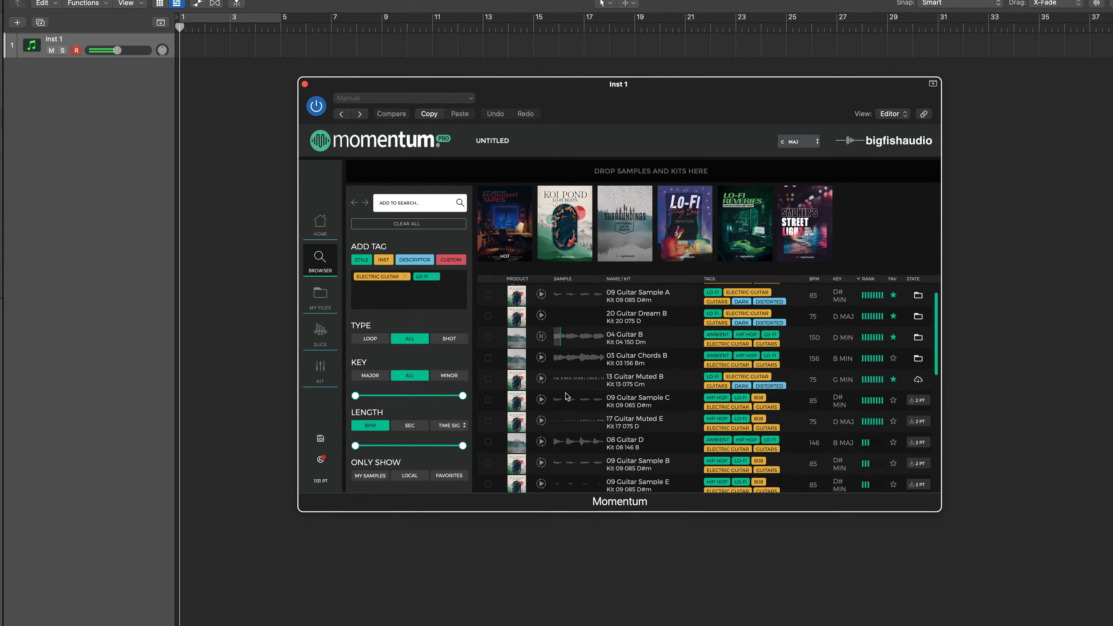
pyautogui.scroll(-2, 556, 399)
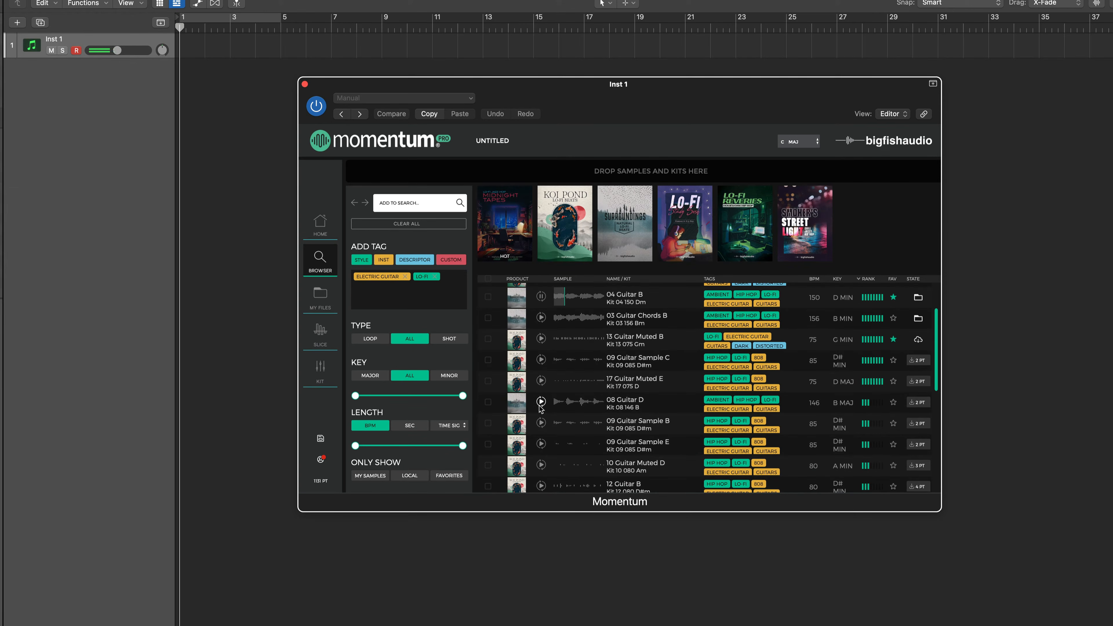
pyautogui.click(541, 402)
pyautogui.scroll(-2, 543, 443)
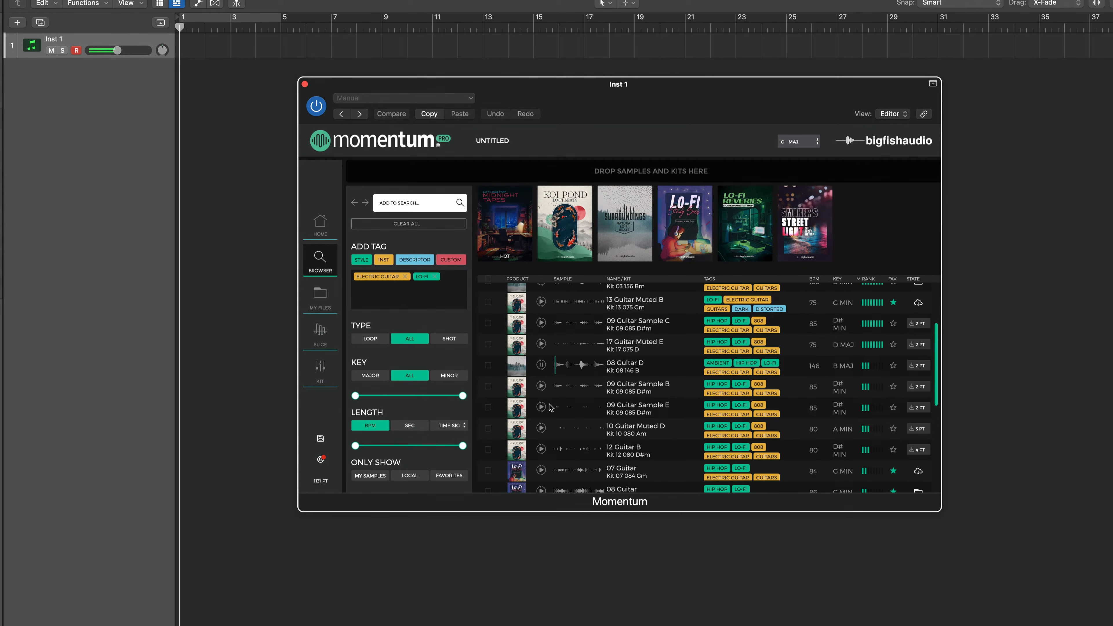
pyautogui.click(541, 386)
pyautogui.scroll(-3, 589, 402)
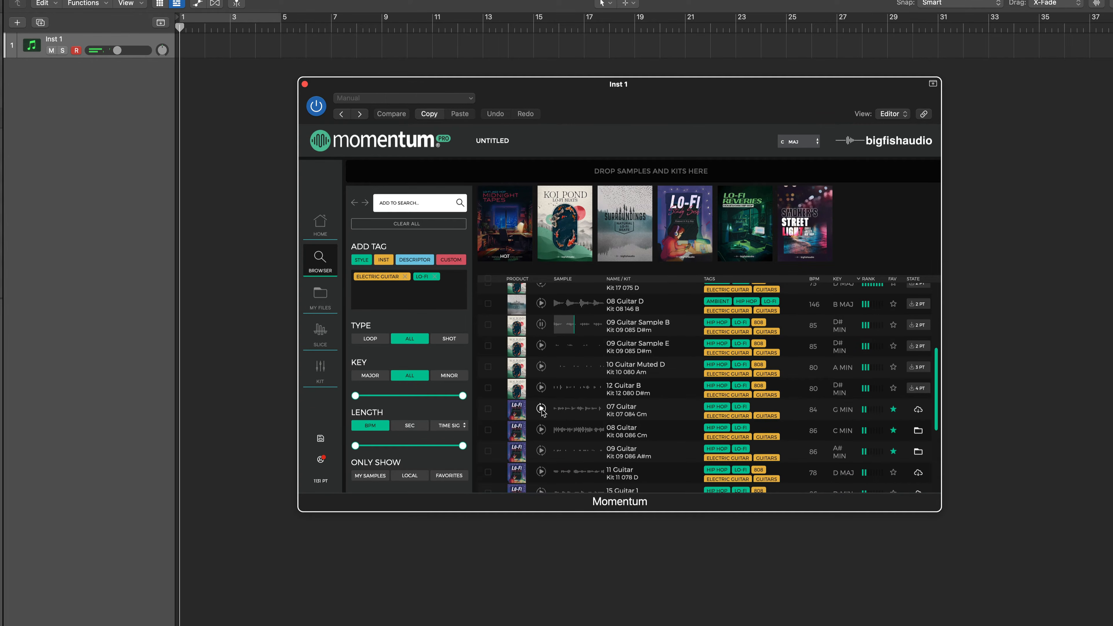
pyautogui.click(542, 409)
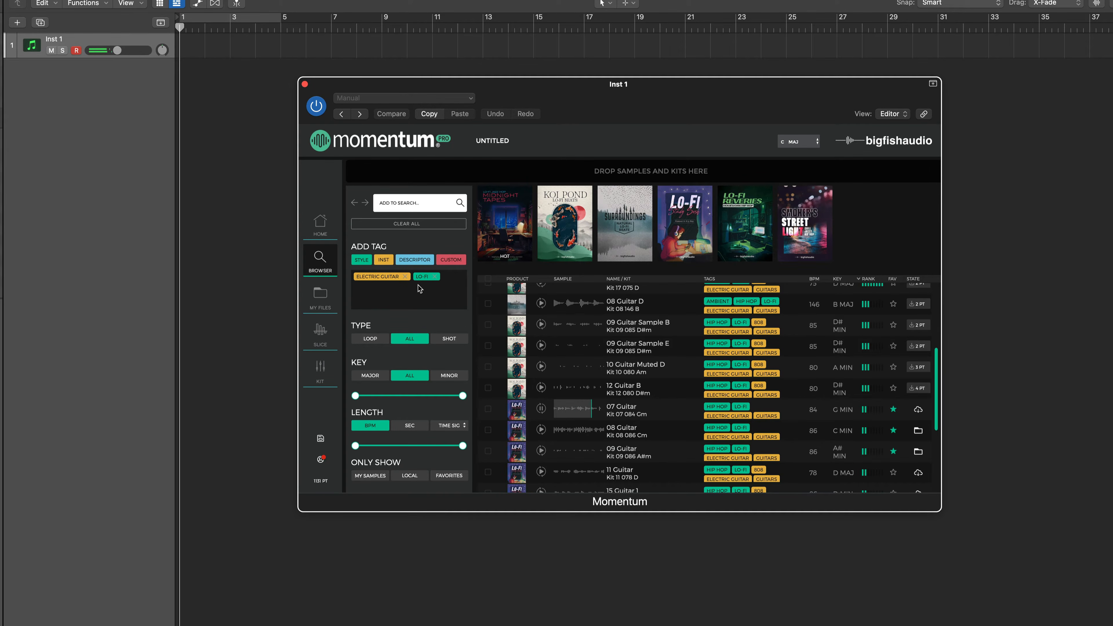
# Narrow the search to the Lo-Fi Study Sesh product and preview its 01 Guitar sample, raising the Inst 1 track volume slightly
pyautogui.click(675, 230)
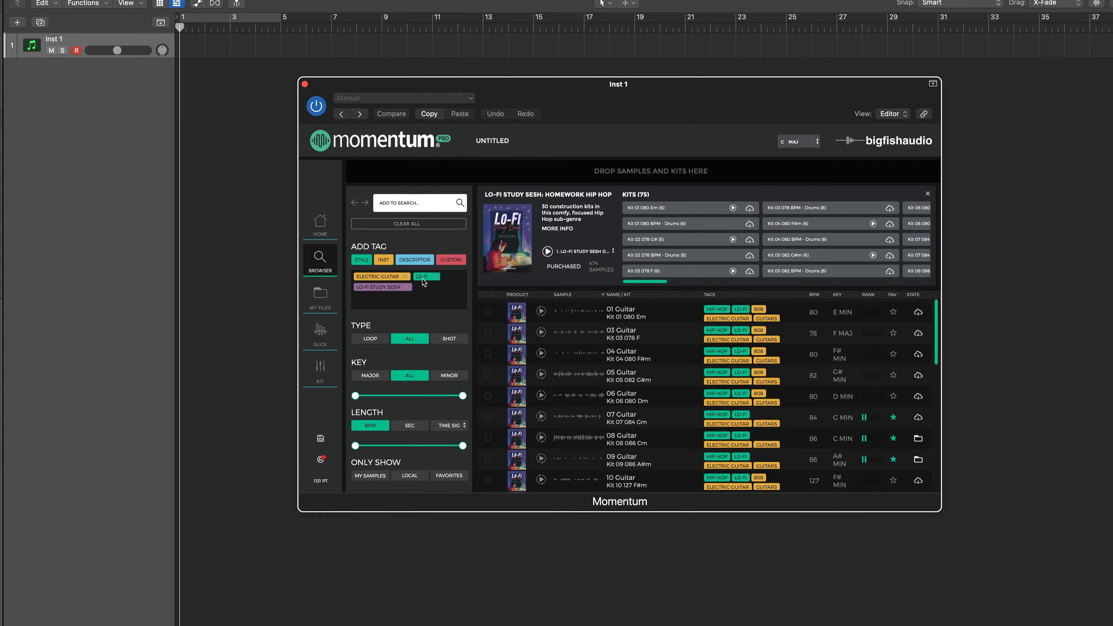
pyautogui.click(541, 311)
pyautogui.moveTo(120, 50); pyautogui.dragTo(122, 50)
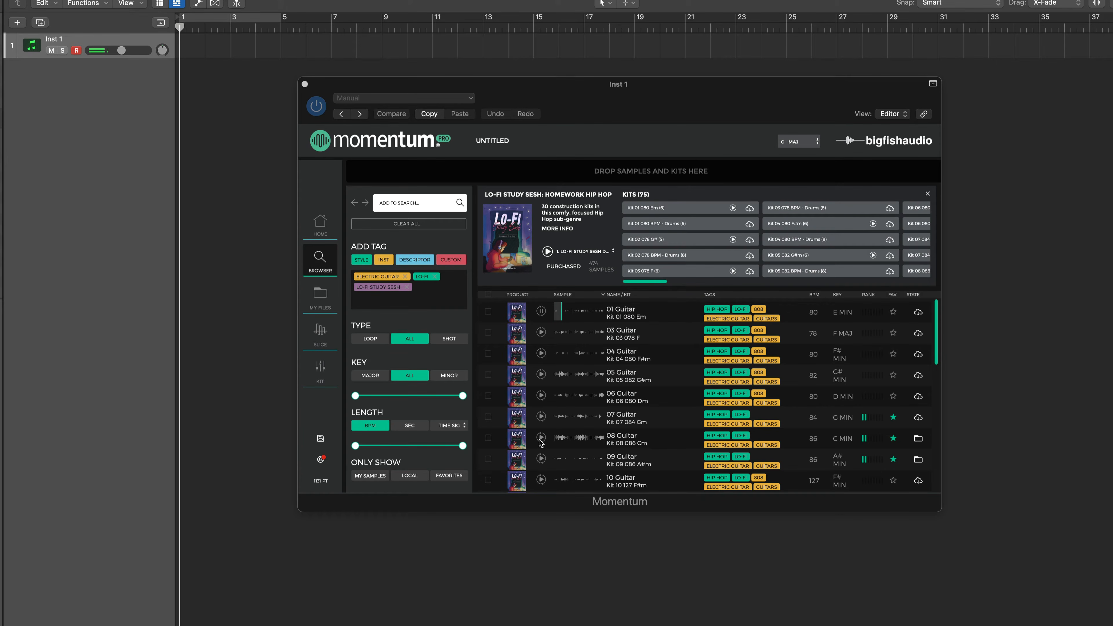
# Preview the 07 Guitar, 08 Guitar and 10 Guitar samples of Lo-Fi Study Sesh
pyautogui.click(542, 416)
pyautogui.scroll(-2, 579, 428)
pyautogui.click(541, 403)
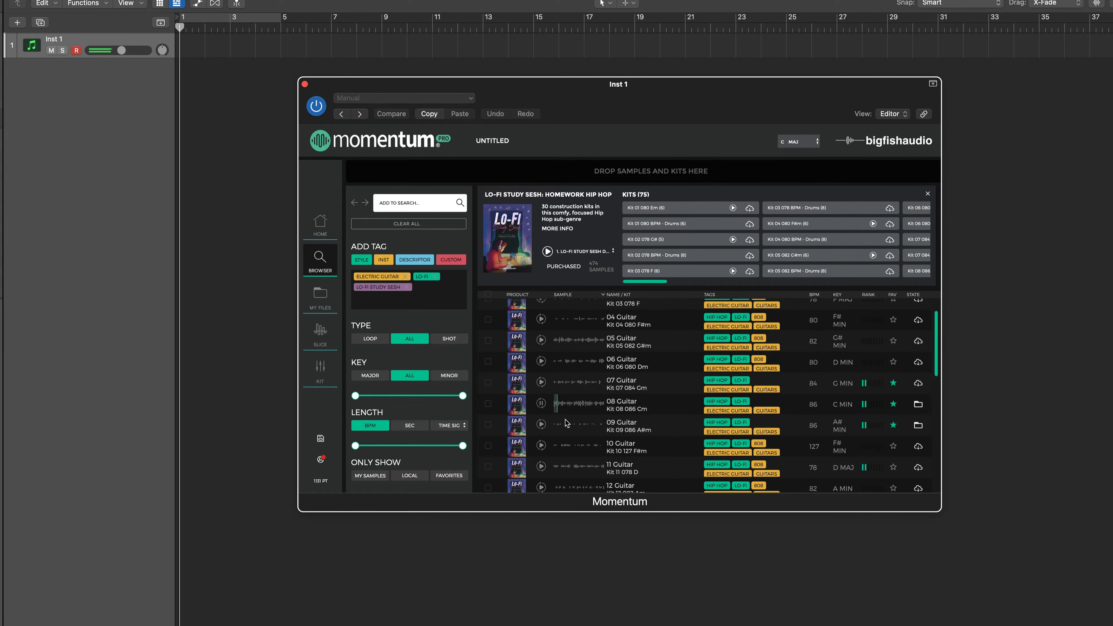
pyautogui.scroll(-1, 552, 434)
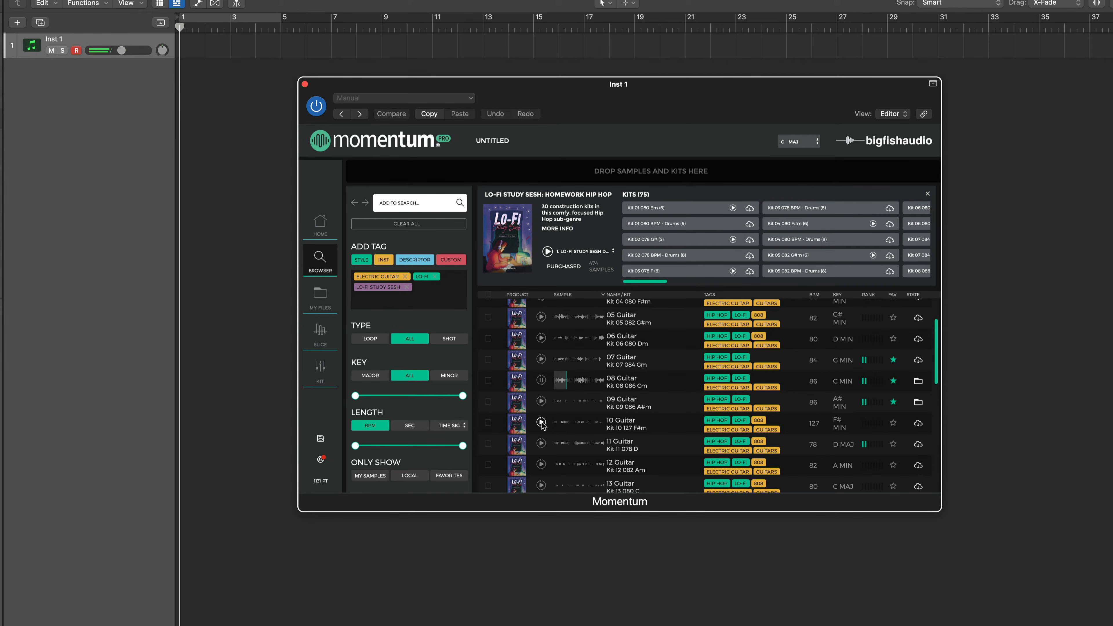
pyautogui.click(541, 422)
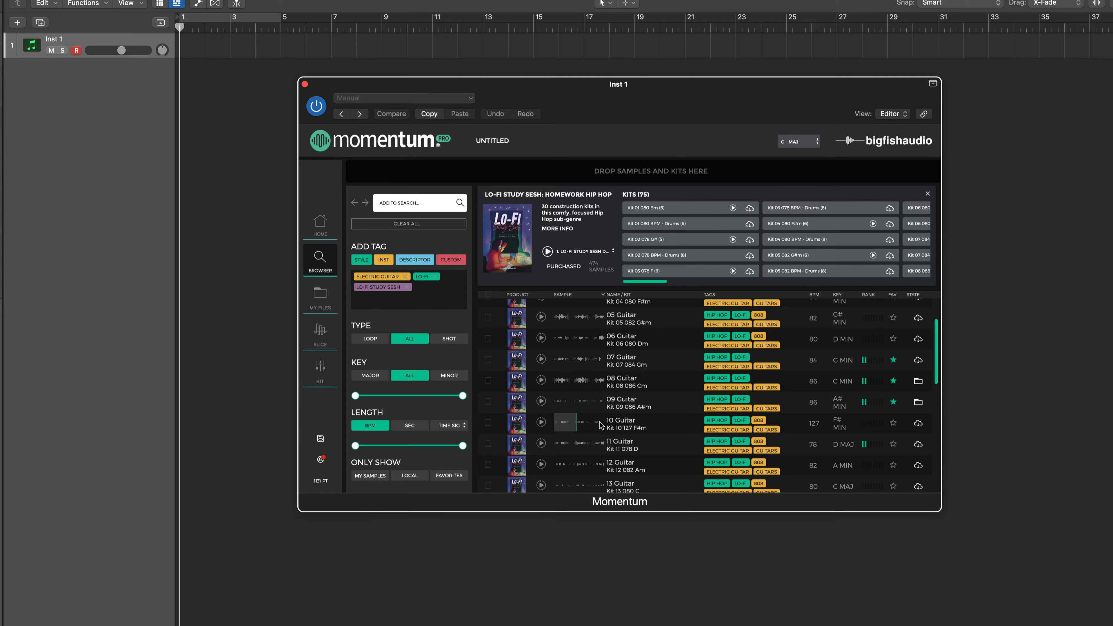
# Limit the results to Kit 10 127 F#m and remove the Electric Guitar tag from the search
pyautogui.hscroll(3, 795, 270)
pyautogui.hscroll(3, 795, 269)
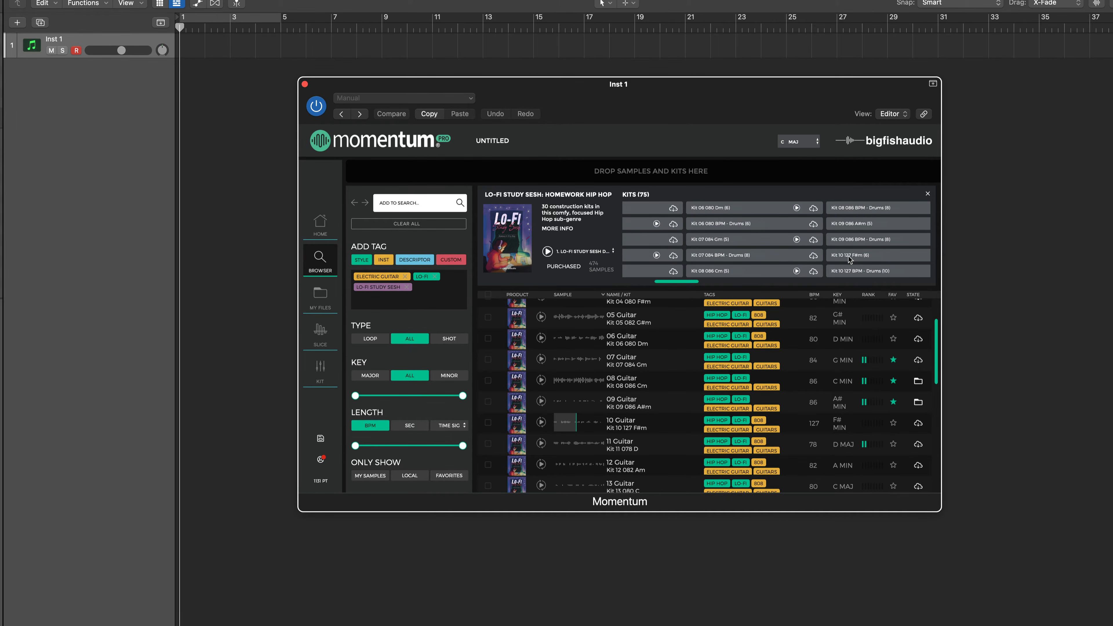
pyautogui.click(849, 256)
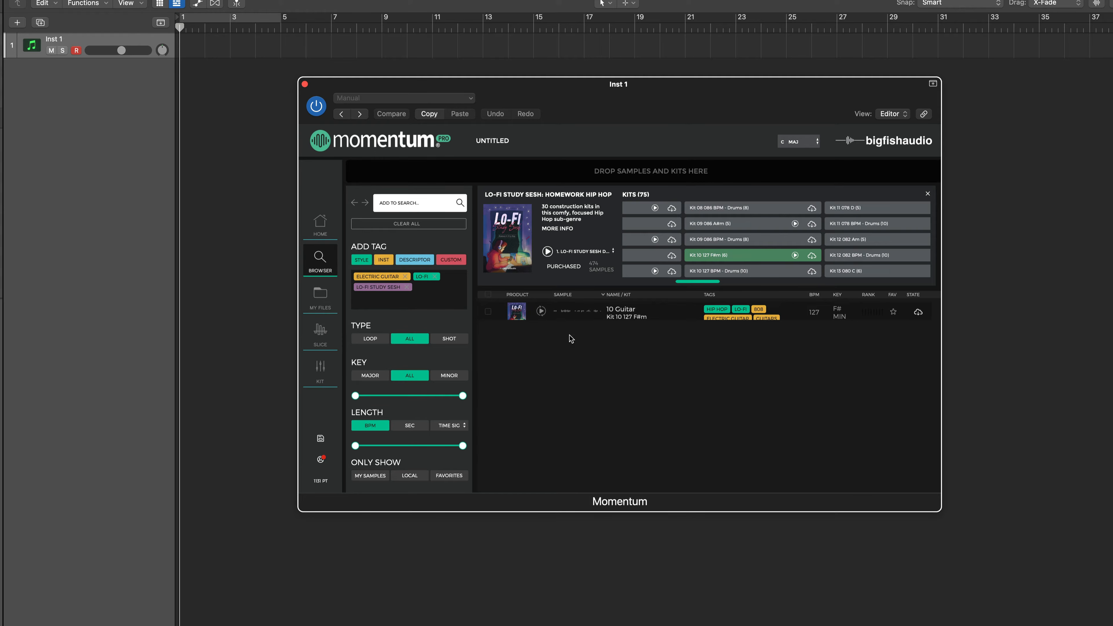
pyautogui.click(405, 276)
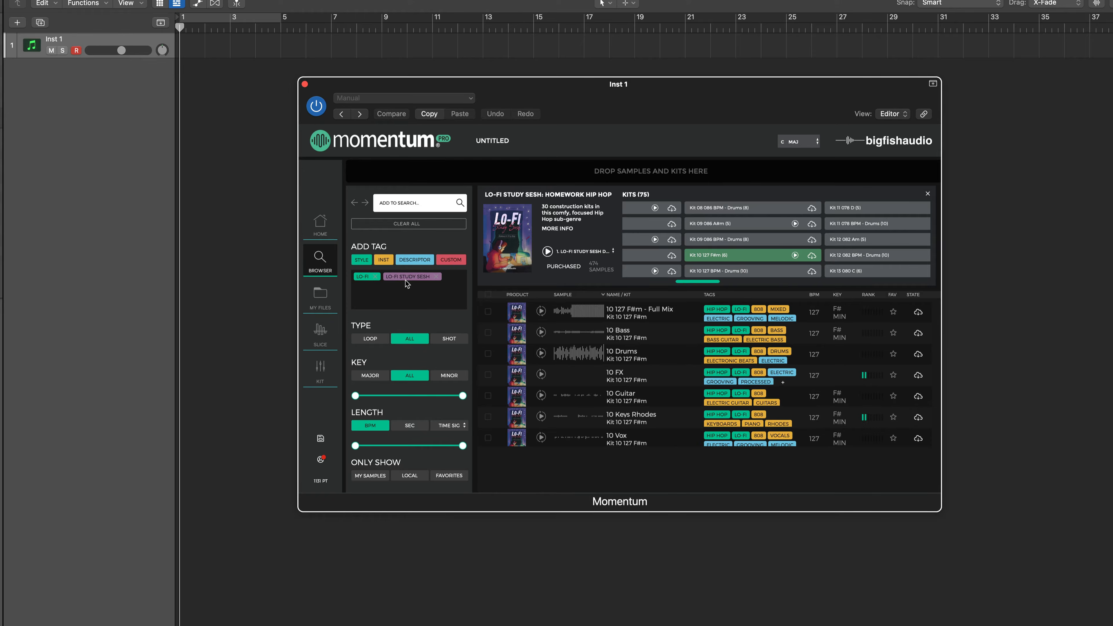
# Preview the 10 127 F#m - Full Mix sample, lower the Inst 1 track volume slightly, and stop playback
pyautogui.click(541, 312)
pyautogui.moveTo(121, 50); pyautogui.dragTo(118, 51)
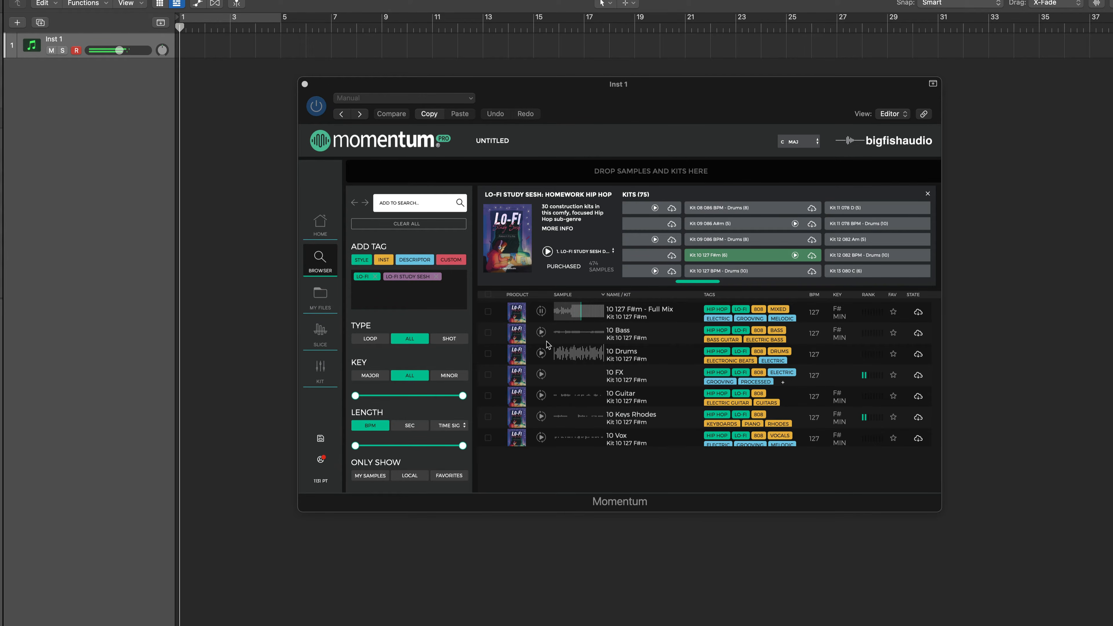
pyautogui.click(541, 311)
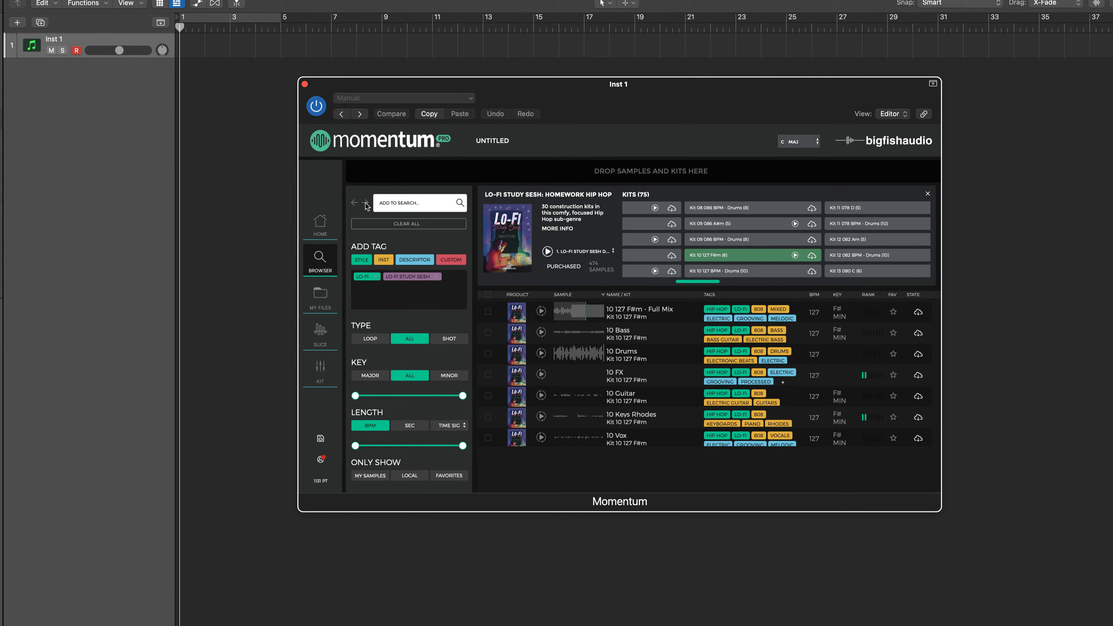
# Step back through the search history to the Electric Guitar and Lo-Fi results, and view the available descriptor tags without applying any
pyautogui.click(354, 203)
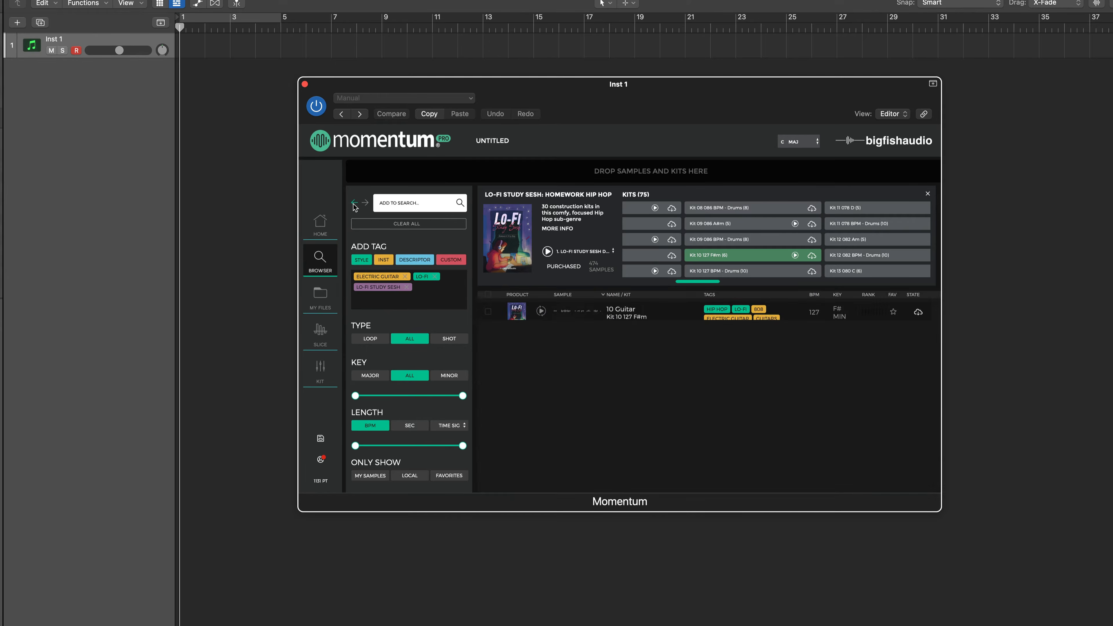
pyautogui.click(355, 203)
pyautogui.click(354, 204)
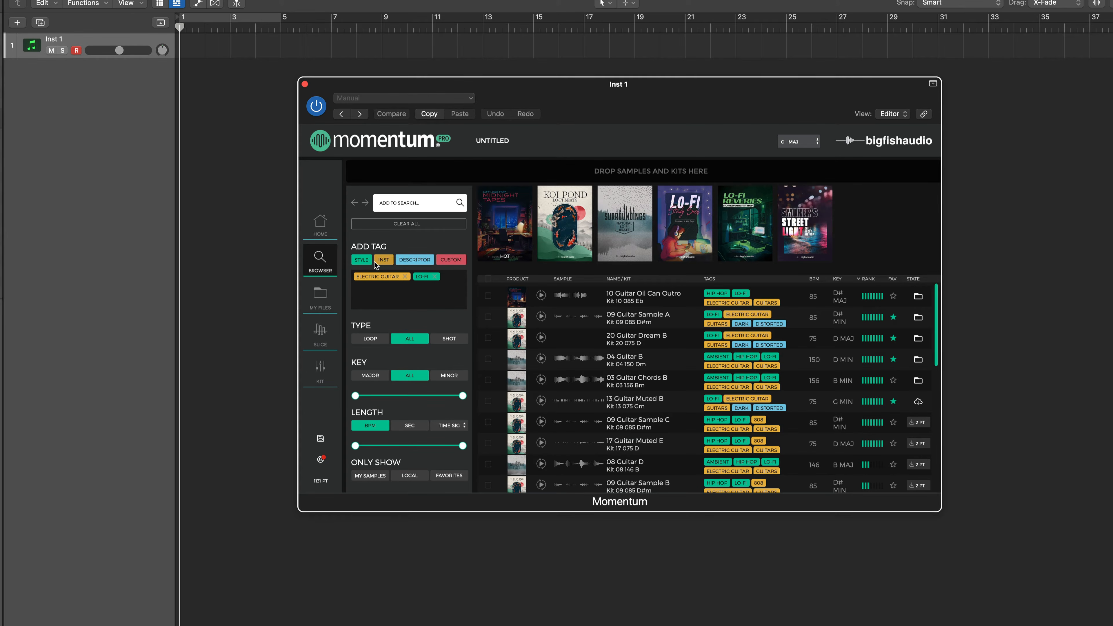
pyautogui.click(410, 259)
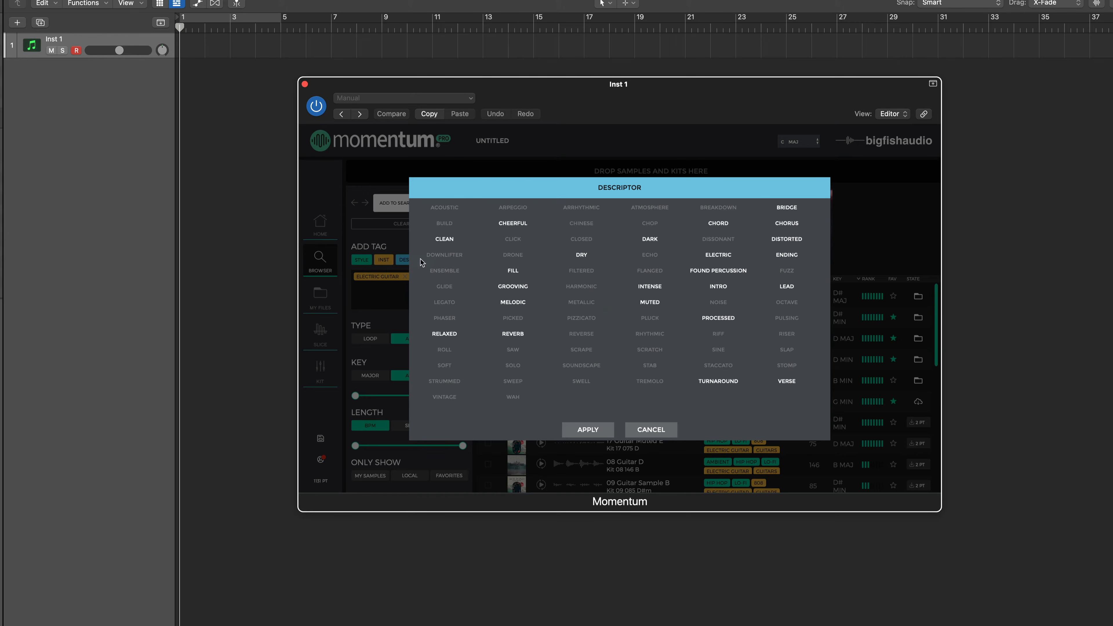
pyautogui.click(650, 430)
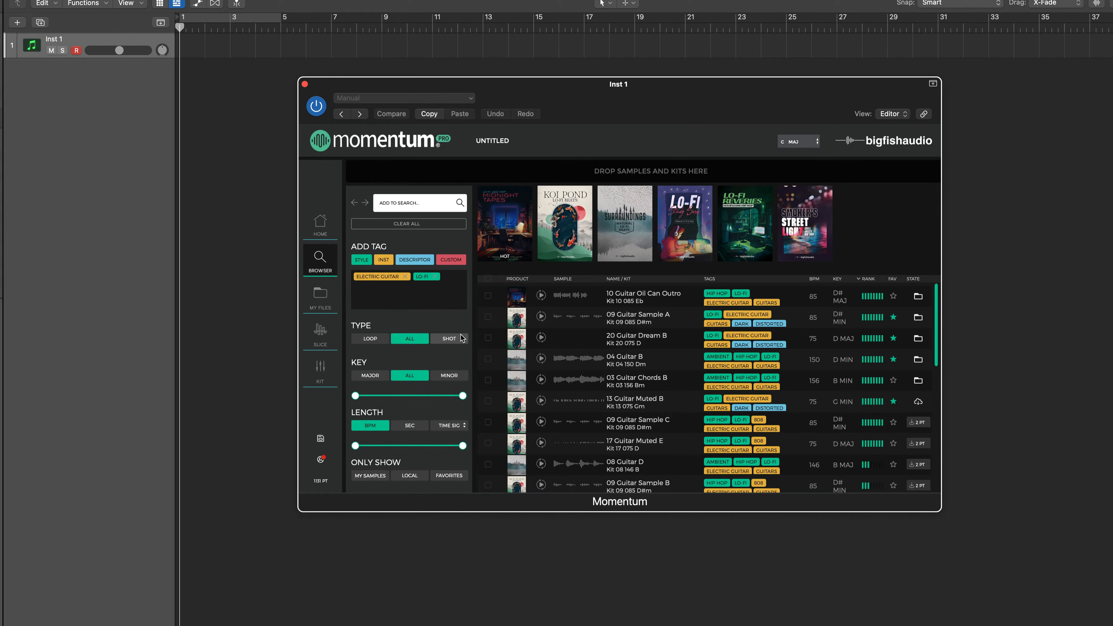
# Remove the Electric Guitar tag, limit the type to one-shots, and preview the 06-hit Drum Fill, 07-hit Snare and 03-hit Clap samples
pyautogui.click(403, 277)
pyautogui.click(451, 339)
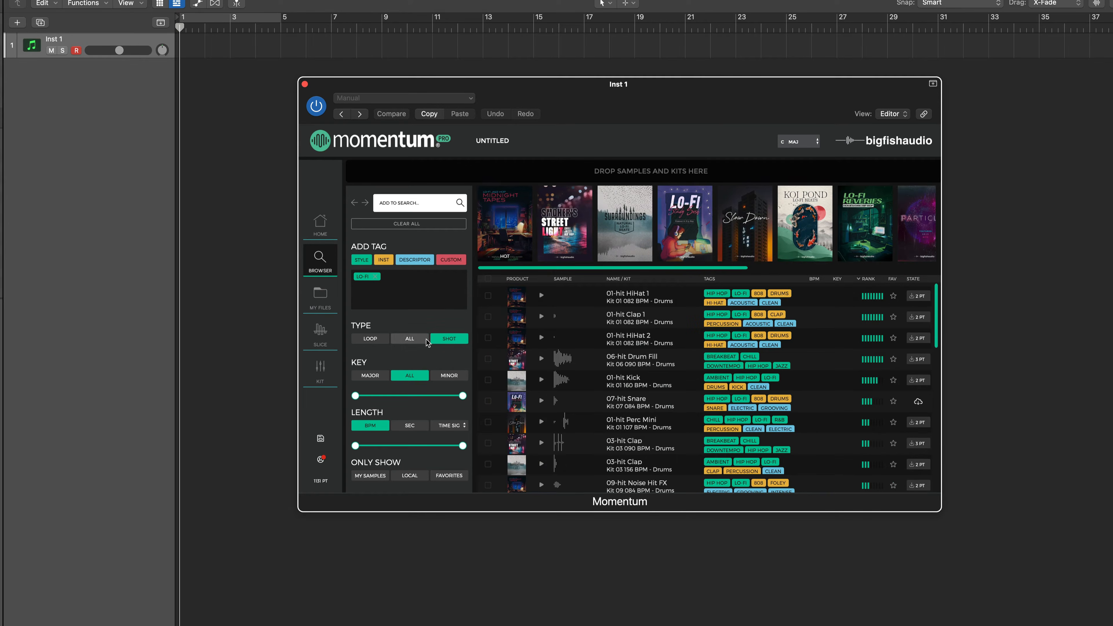
pyautogui.click(541, 358)
pyautogui.click(541, 401)
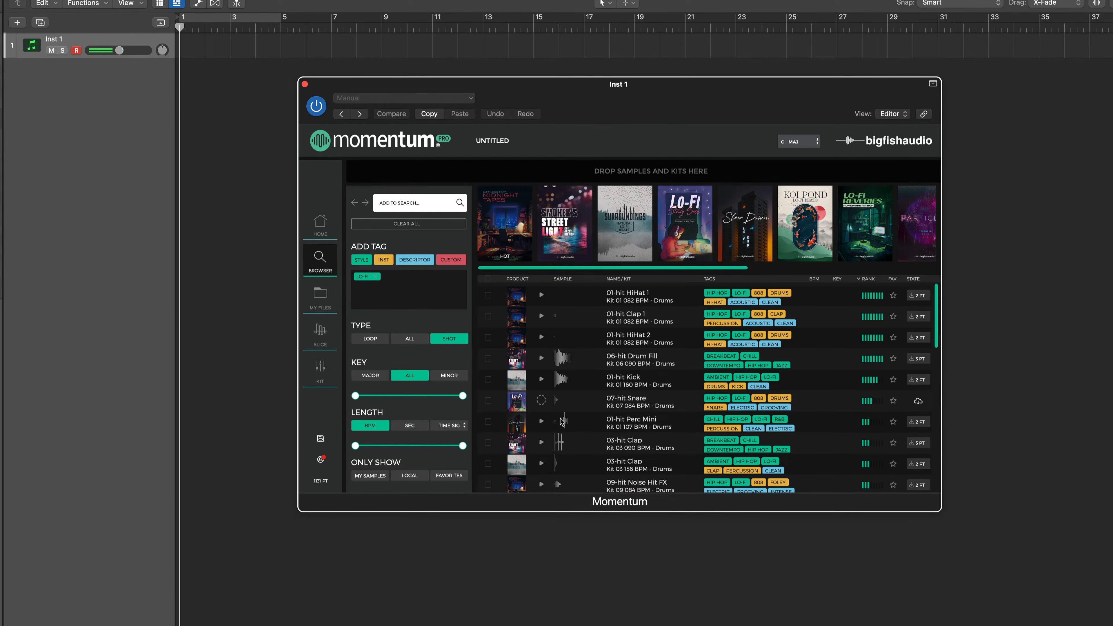
pyautogui.scroll(-2, 562, 422)
pyautogui.click(541, 392)
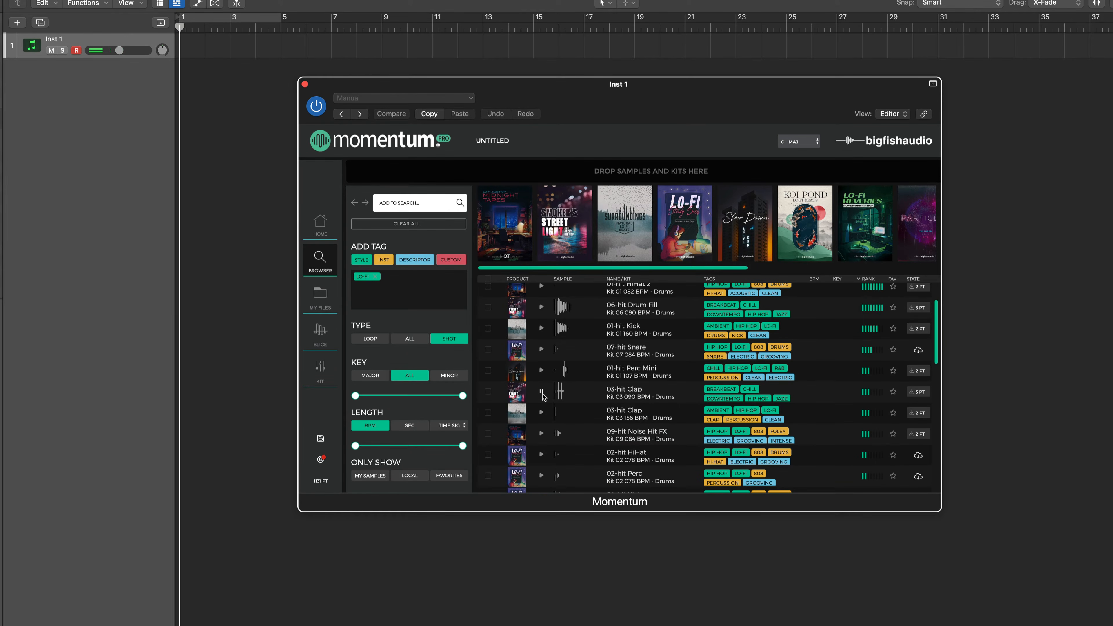
# Add kick to the Lo-Fi one-shot search and preview the 04-hit Kick and 05-hit Kick samples
pyautogui.click(399, 201)
pyautogui.write('kick')
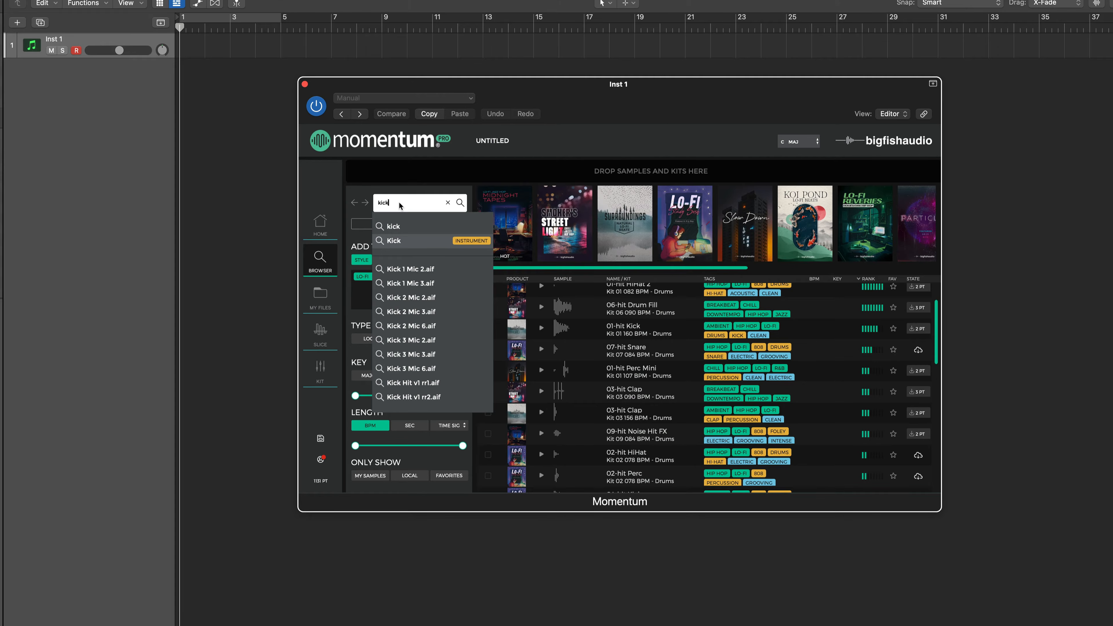
pyautogui.press('Return')
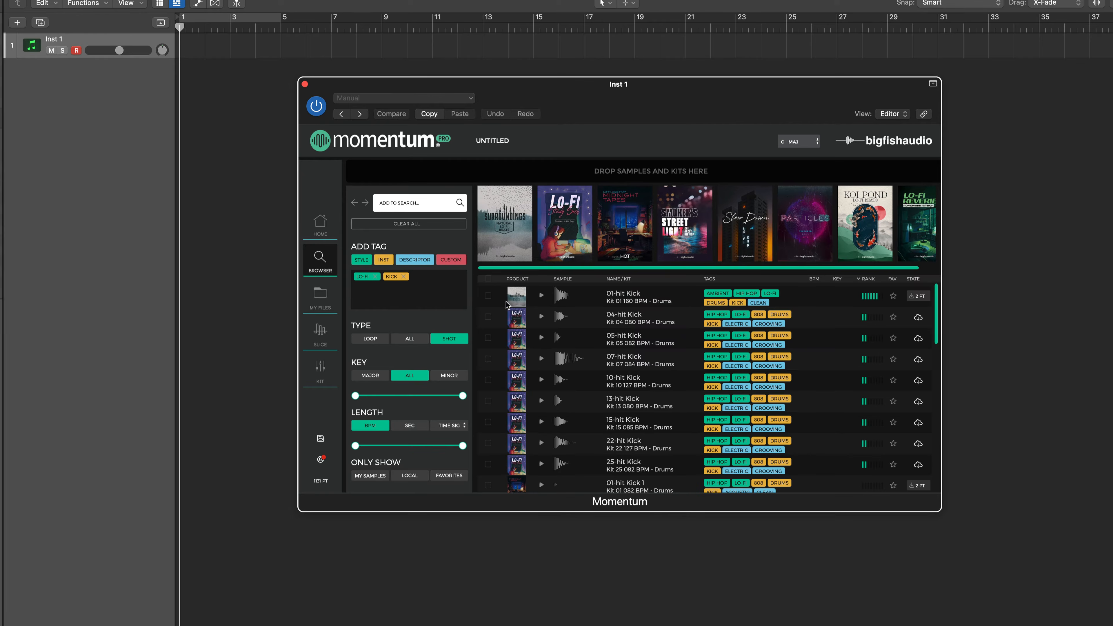
pyautogui.click(541, 317)
pyautogui.click(542, 338)
# Change the sample type to Loop and preview the 14-dt Kick C and 15-dt Kick loops
pyautogui.click(380, 343)
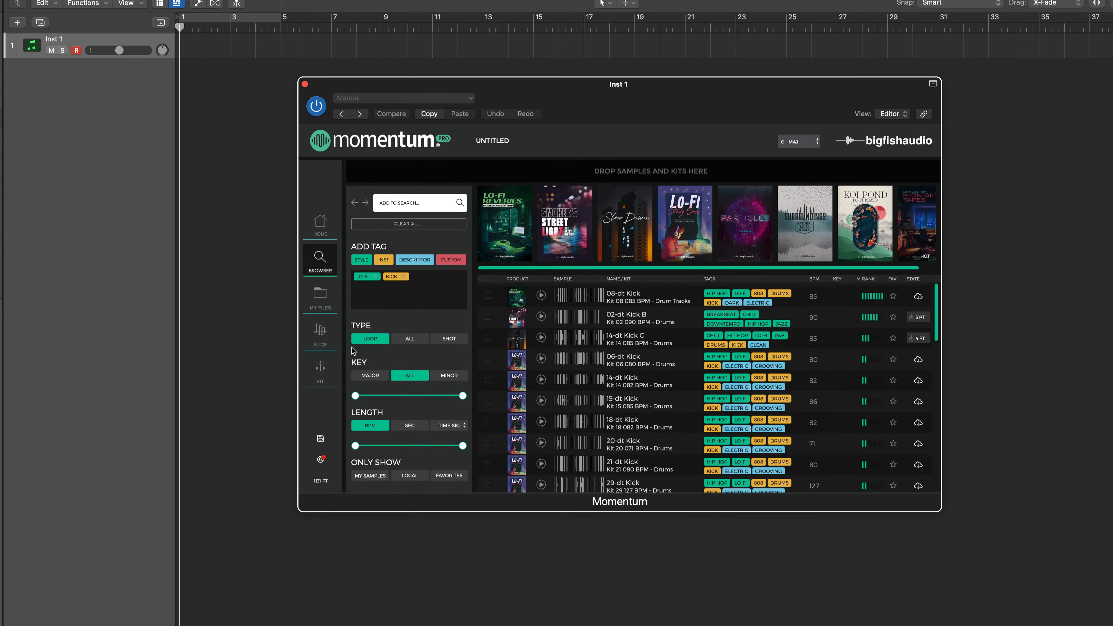
pyautogui.click(541, 337)
pyautogui.click(541, 401)
pyautogui.click(541, 402)
# Remove the Kick tag, limit the key to minor, and add bass to the search
pyautogui.click(404, 276)
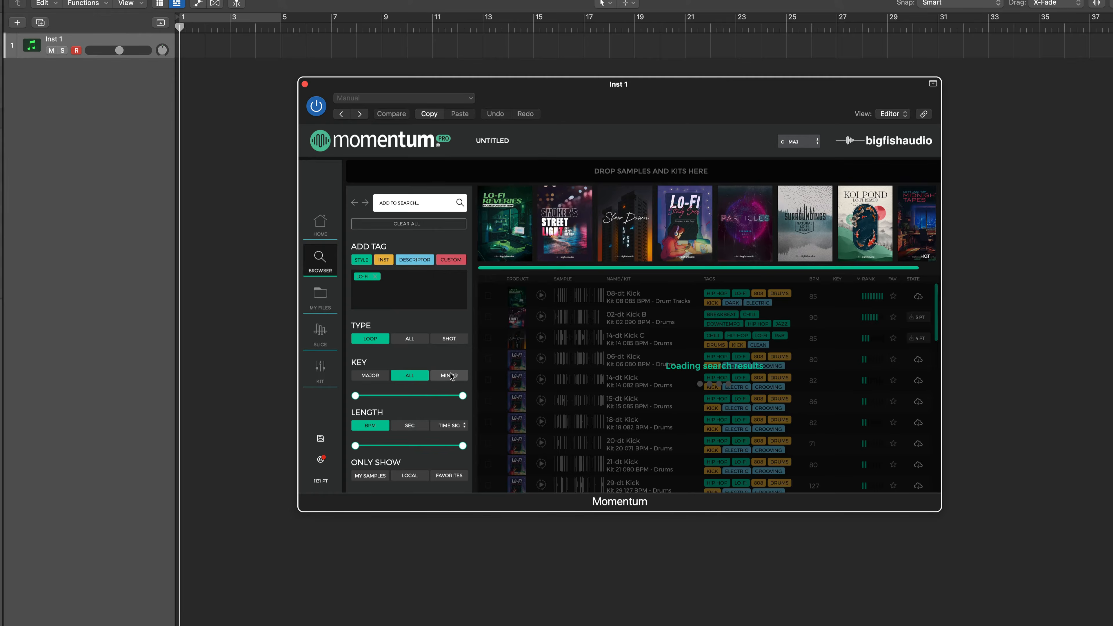
pyautogui.click(450, 376)
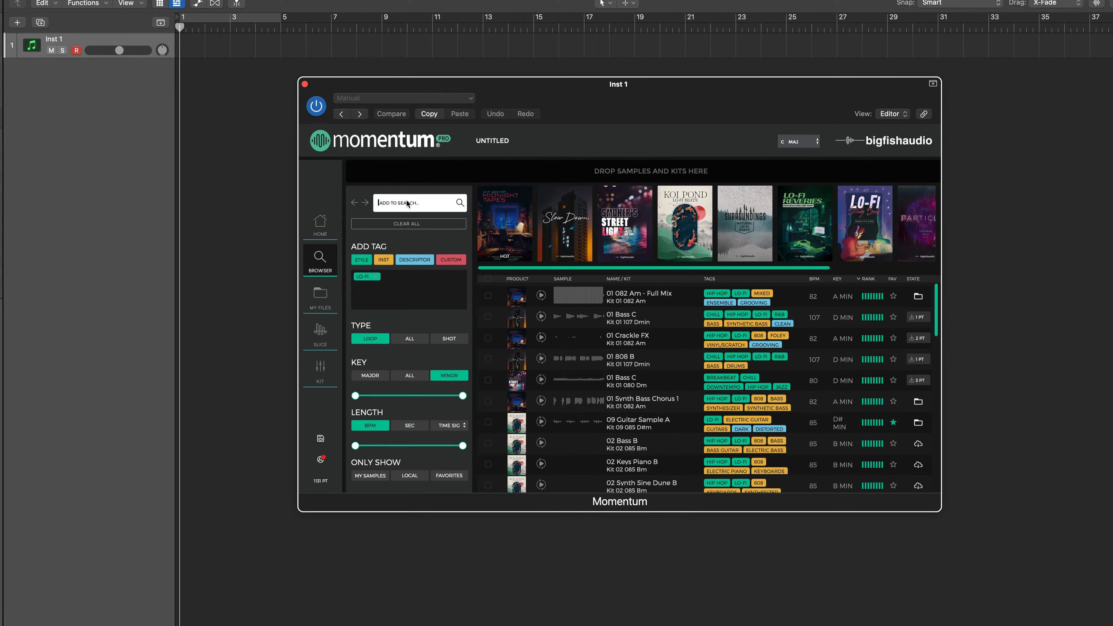
pyautogui.write('bass')
pyautogui.press('Return')
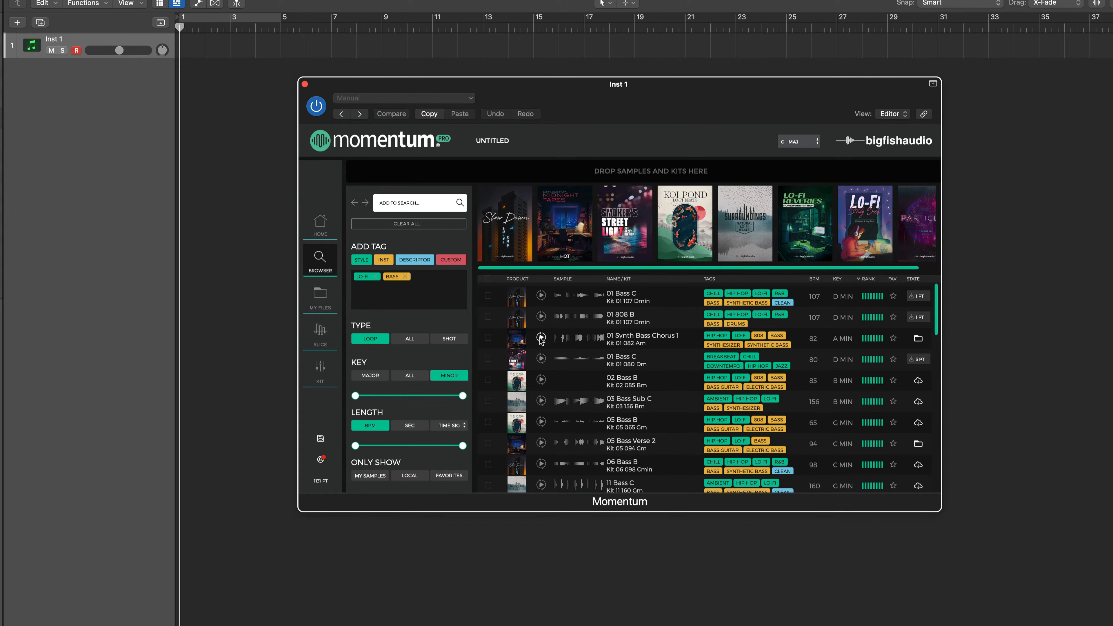
# Preview the 01 808 B, 05 Bass Verse 2 and 11 Bass C loops, and stop playback
pyautogui.click(541, 317)
pyautogui.click(541, 443)
pyautogui.scroll(-2, 542, 443)
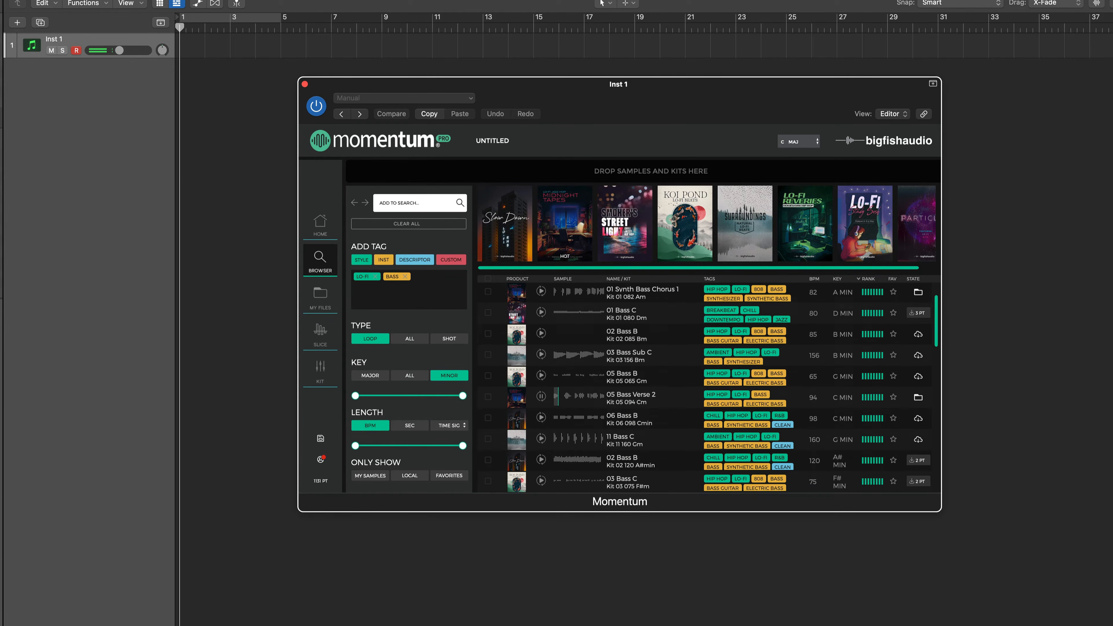
pyautogui.click(542, 439)
pyautogui.click(542, 438)
# Try limiting the key range to E through G#, and restore the full key range
pyautogui.moveTo(462, 396); pyautogui.dragTo(429, 399)
pyautogui.moveTo(356, 396); pyautogui.dragTo(395, 397)
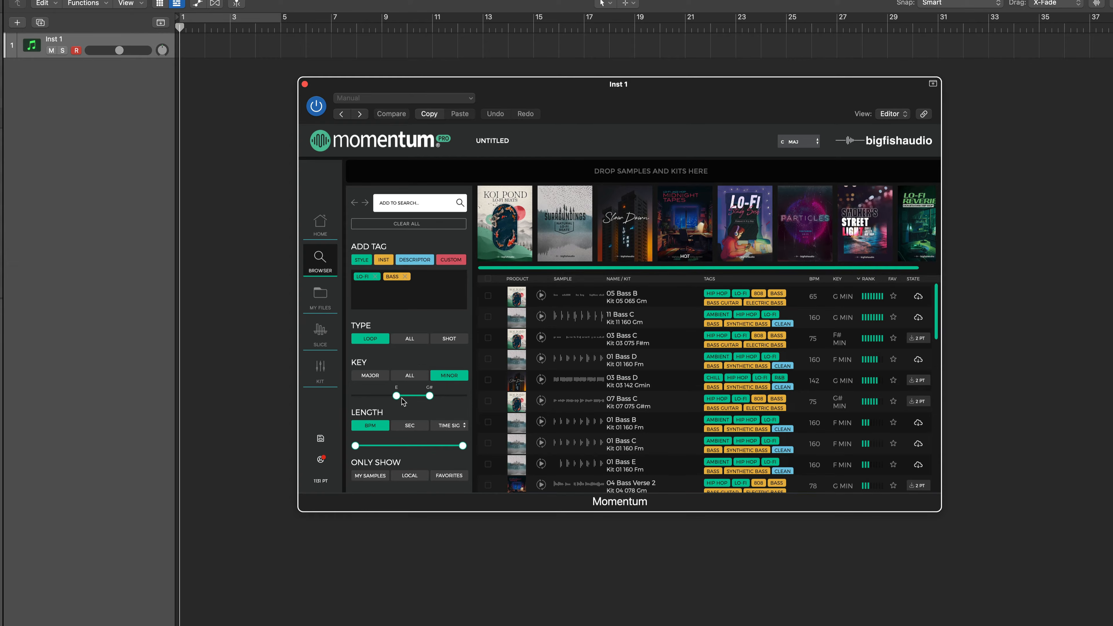
pyautogui.moveTo(397, 396); pyautogui.dragTo(356, 397)
pyautogui.moveTo(430, 396); pyautogui.dragTo(517, 399)
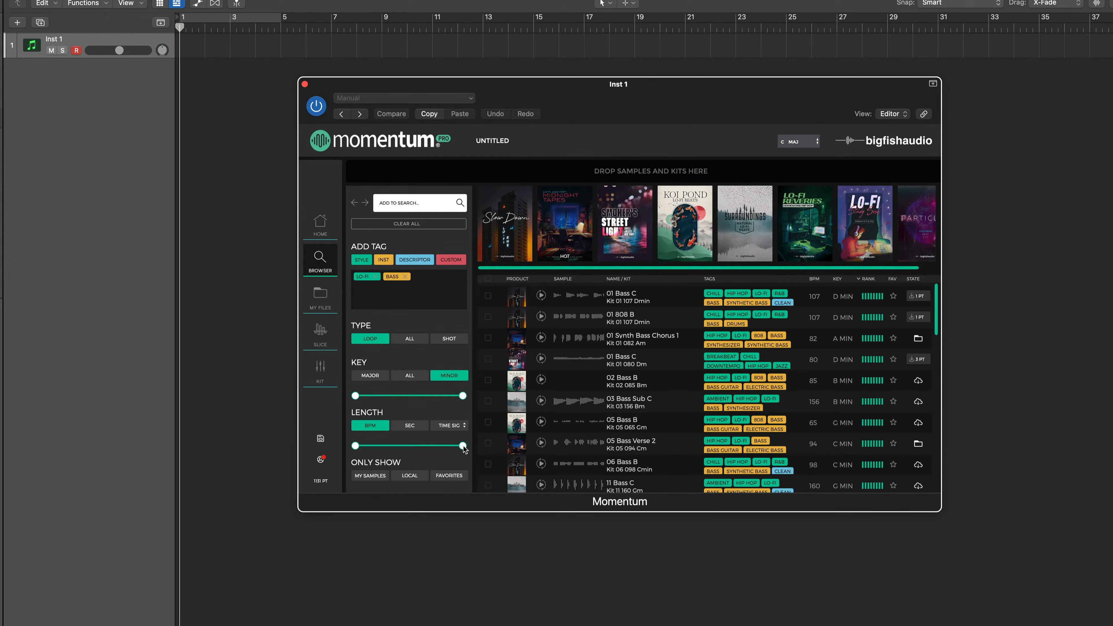
# Try lowering the upper BPM and seconds limits, restore the full range, and view the time signature options
pyautogui.moveTo(463, 445); pyautogui.dragTo(387, 451)
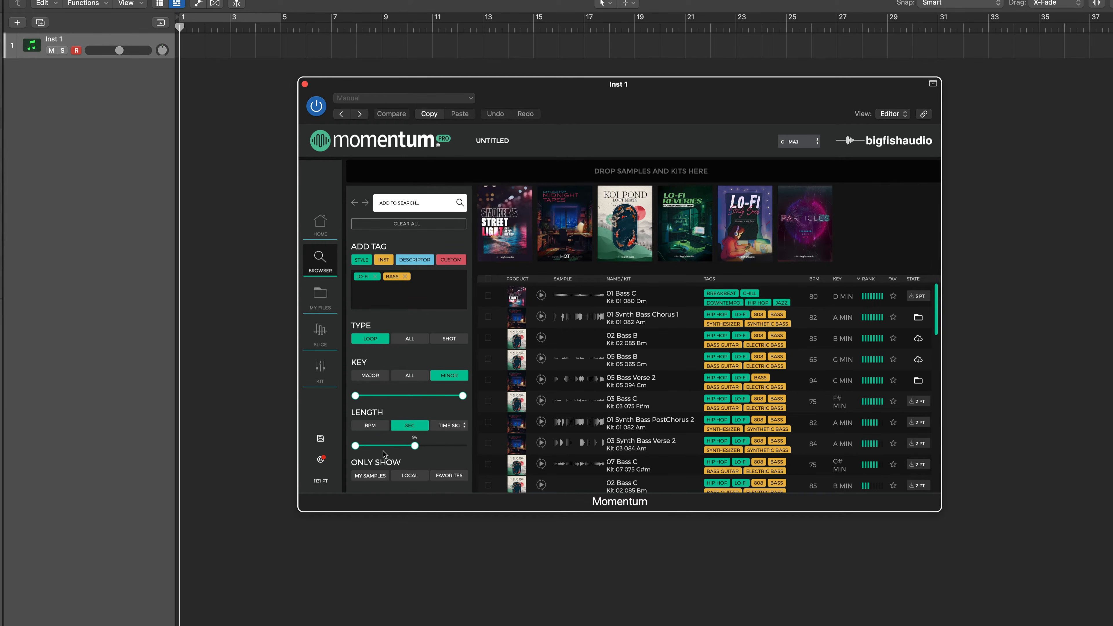
pyautogui.moveTo(415, 445); pyautogui.dragTo(463, 446)
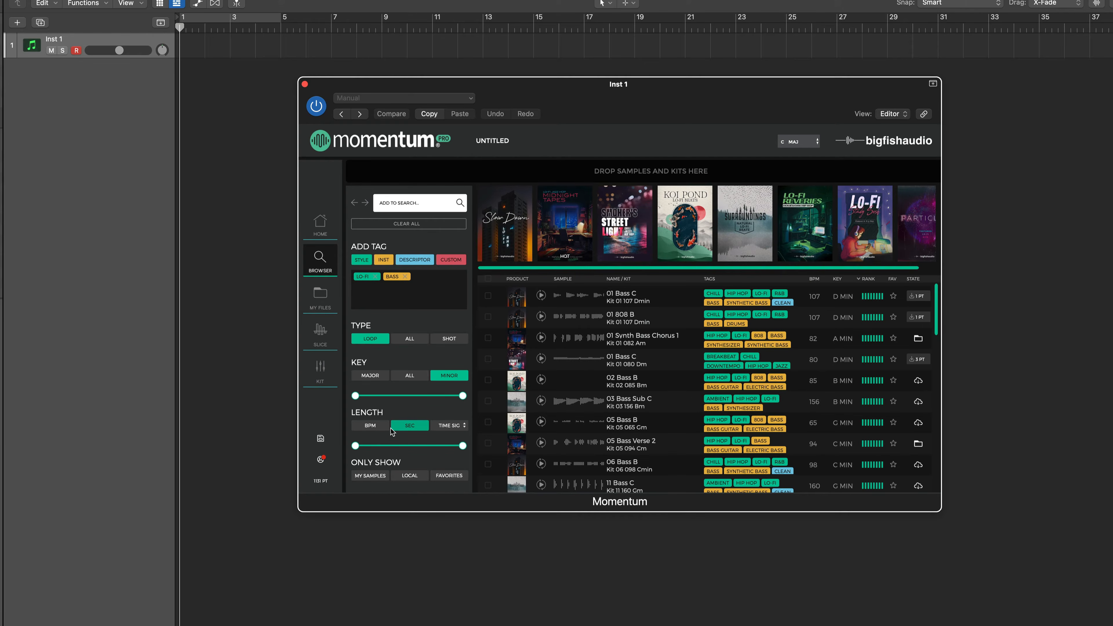
pyautogui.click(450, 425)
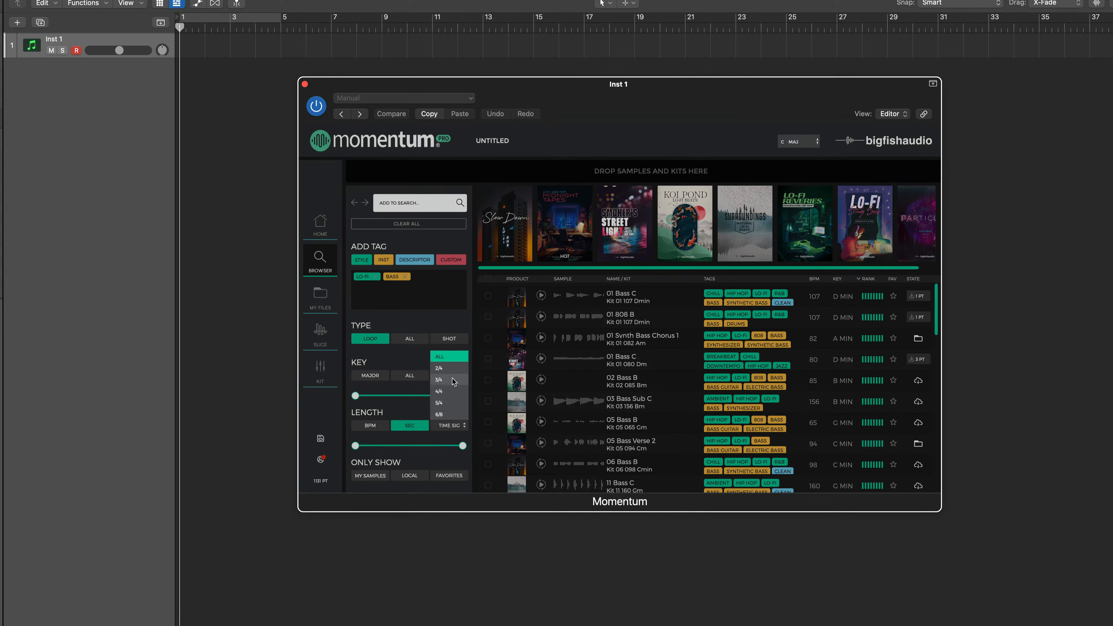
pyautogui.click(404, 408)
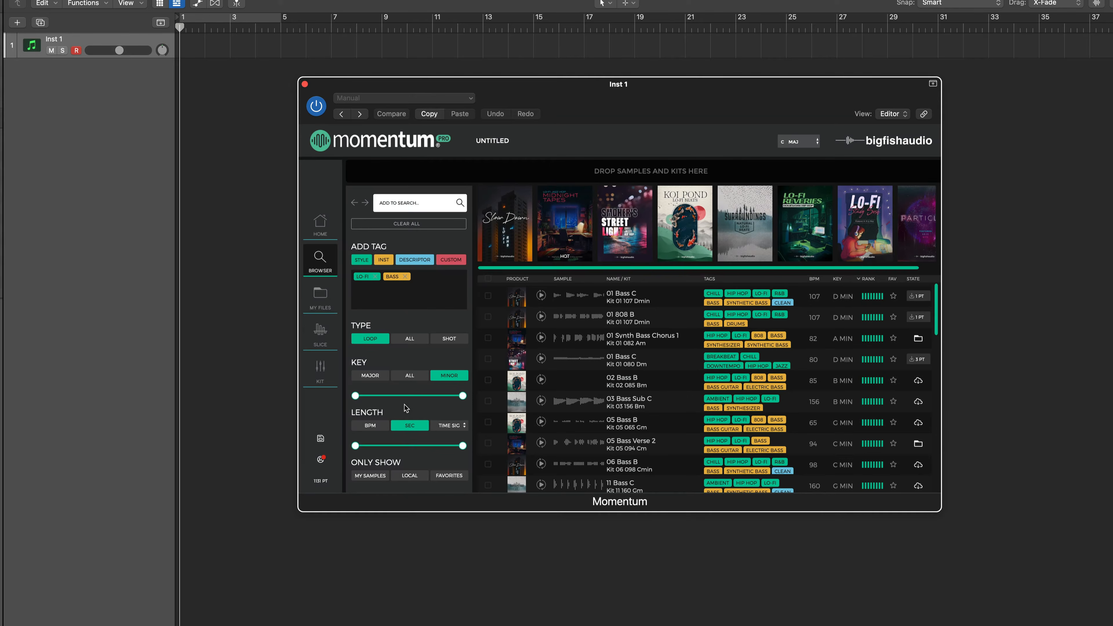
# Clear all search filters and show only the samples in My Samples
pyautogui.click(402, 225)
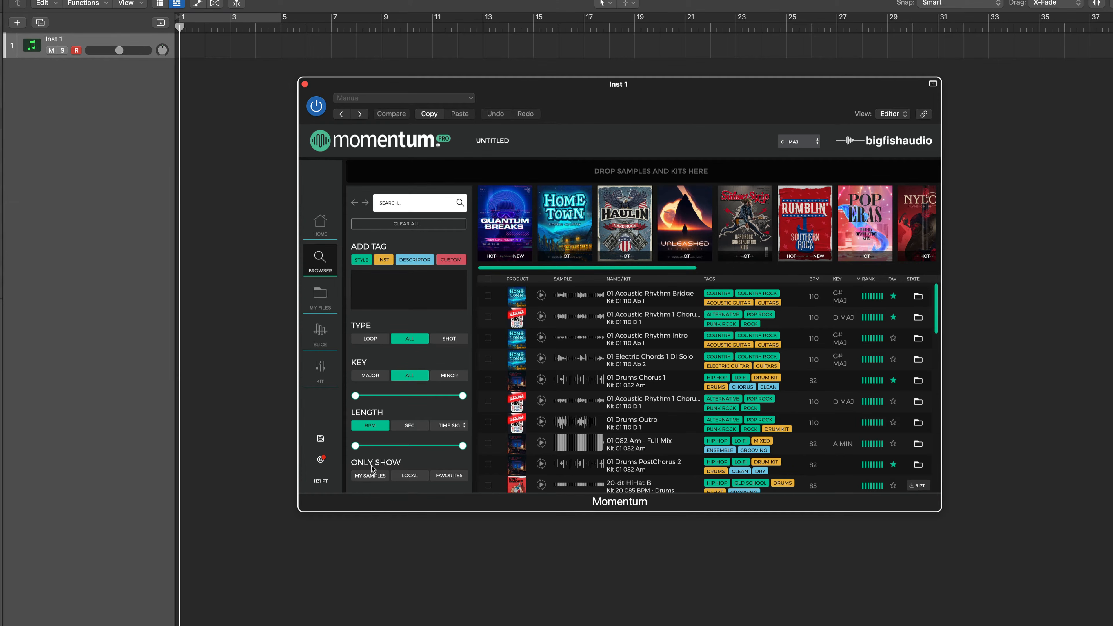
pyautogui.click(371, 477)
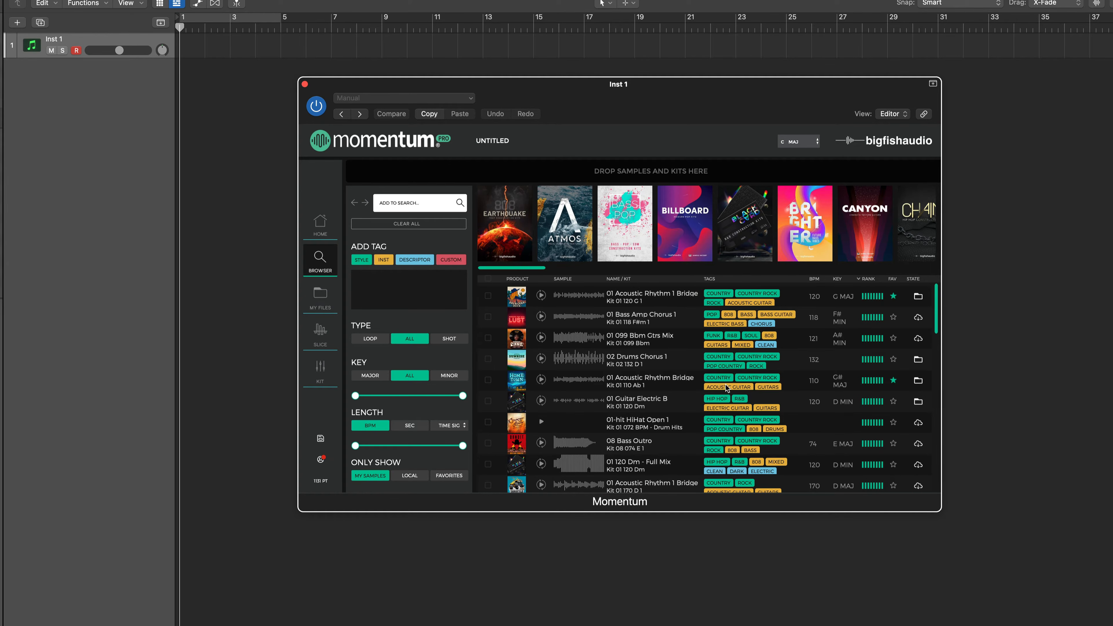
pyautogui.scroll(-2, 727, 386)
pyautogui.scroll(-1, 810, 387)
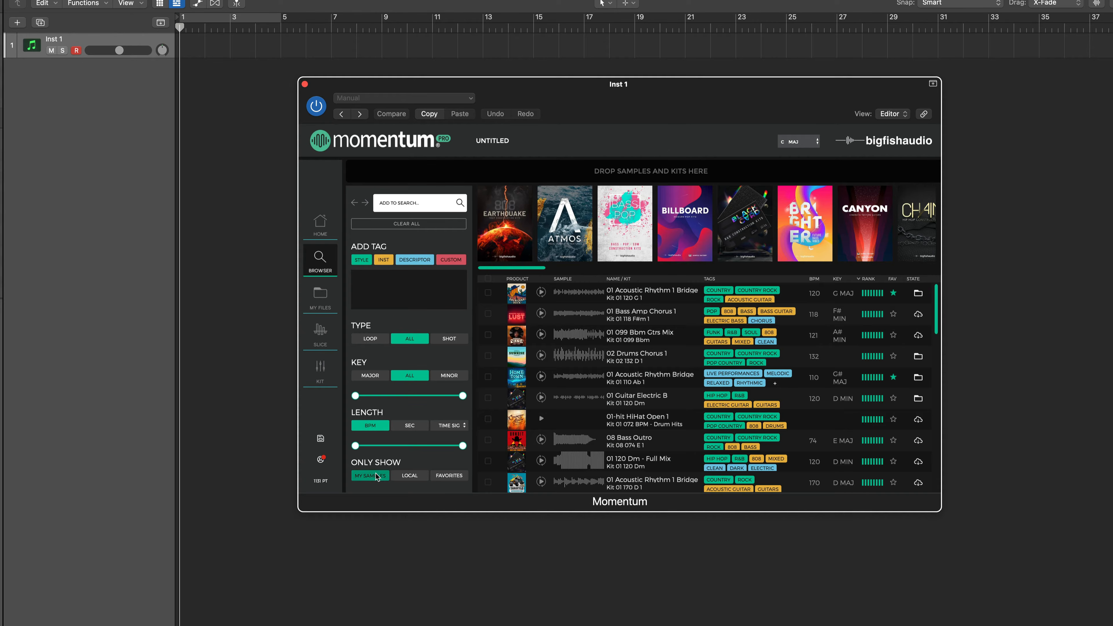
# Show only the local samples and look through the list
pyautogui.click(404, 476)
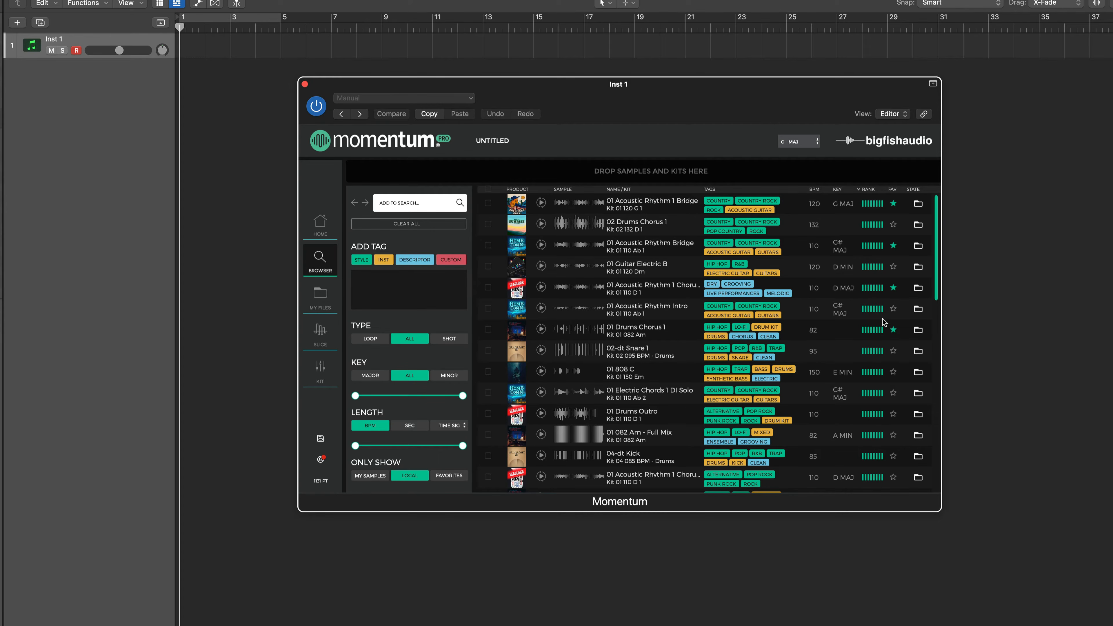
pyautogui.scroll(-15, 886, 316)
pyautogui.scroll(15, 894, 317)
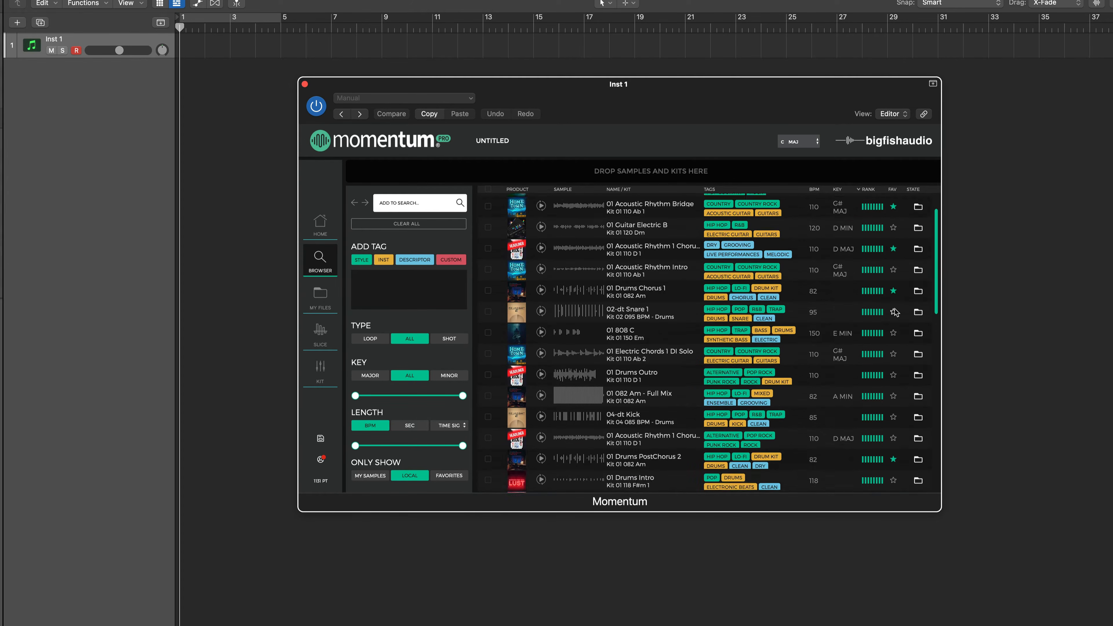
# Show only the favorites and look through the favorited samples
pyautogui.click(451, 474)
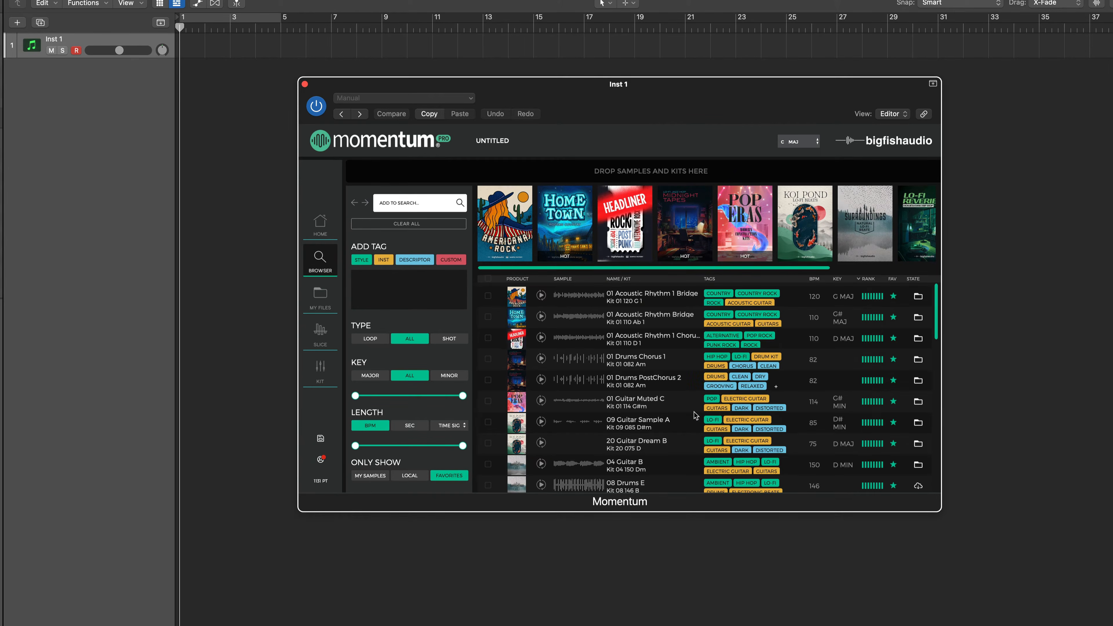
pyautogui.scroll(-10, 695, 413)
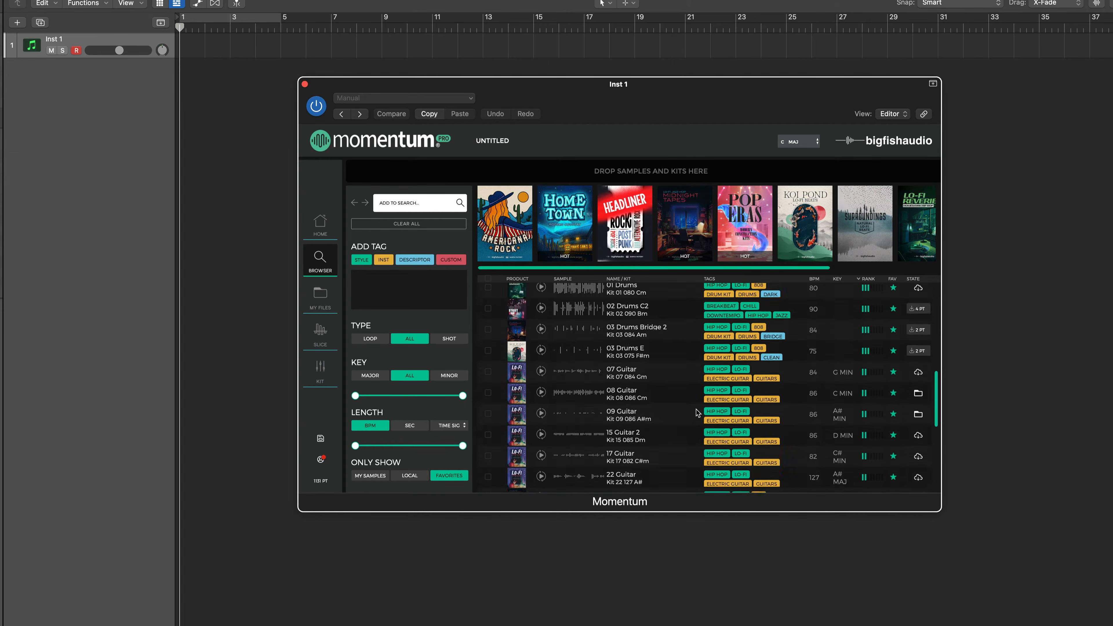
pyautogui.scroll(10, 696, 409)
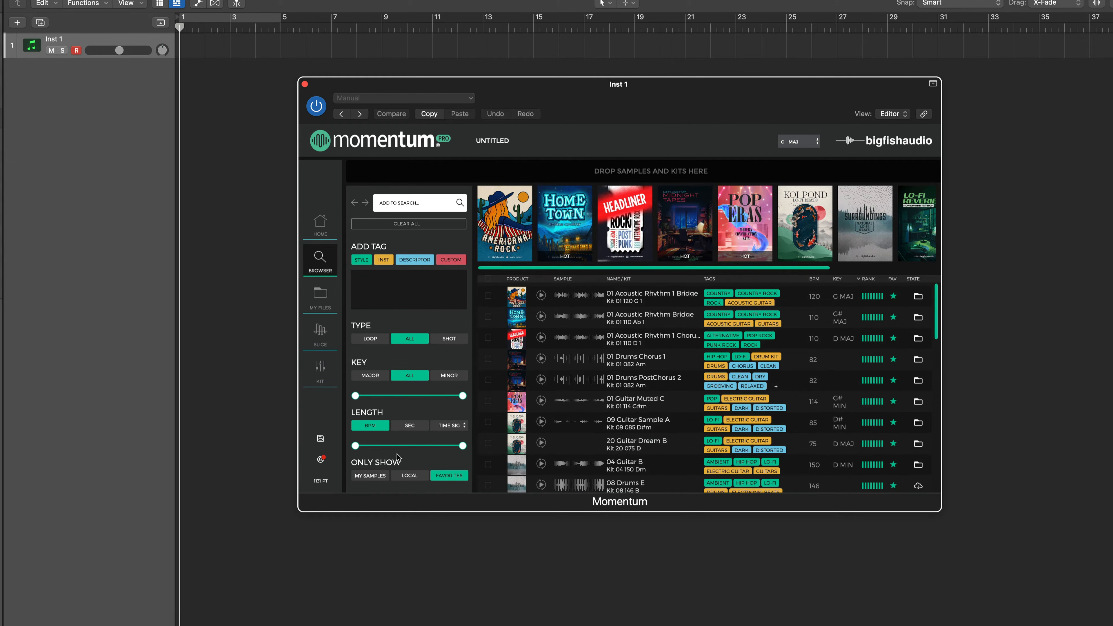
# Clear all filters and search the library for the text boom
pyautogui.click(402, 224)
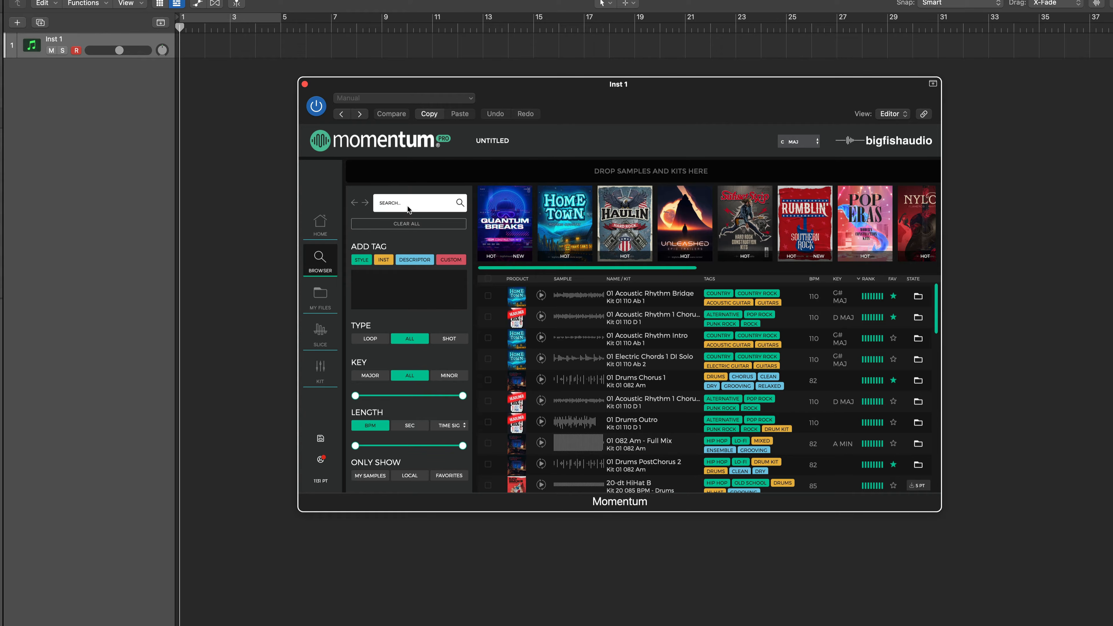
pyautogui.click(407, 206)
pyautogui.write('boom')
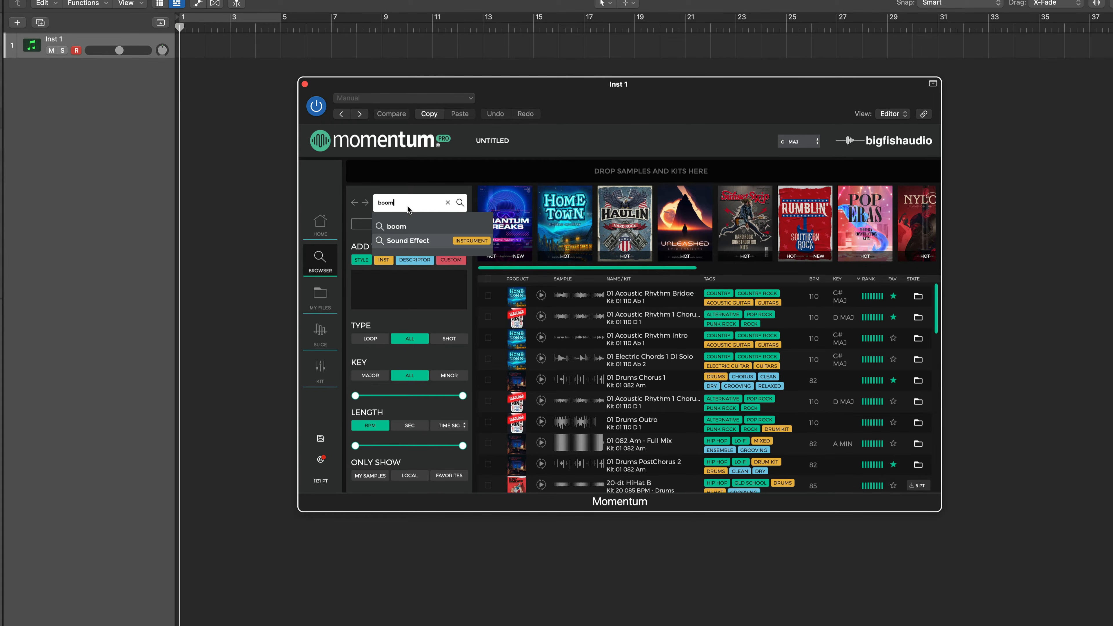
pyautogui.click(399, 226)
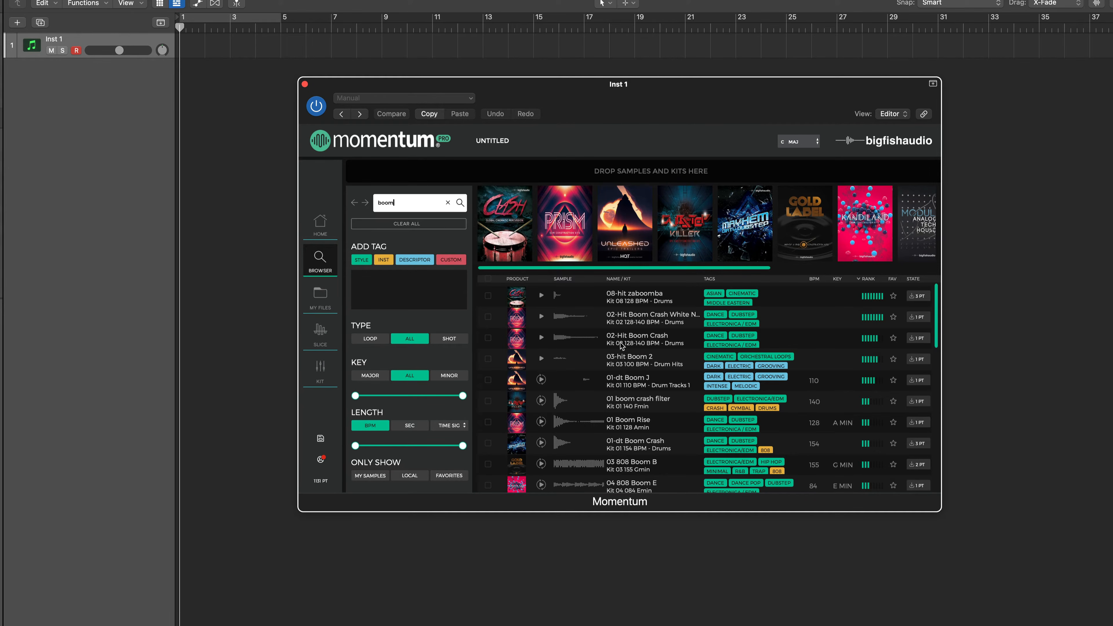
# Preview the 01 boom crash filter, 01-dt Boom Crash and 01-dt Boom B samples
pyautogui.click(542, 402)
pyautogui.scroll(-1, 546, 424)
pyautogui.scroll(-2, 543, 422)
pyautogui.click(540, 409)
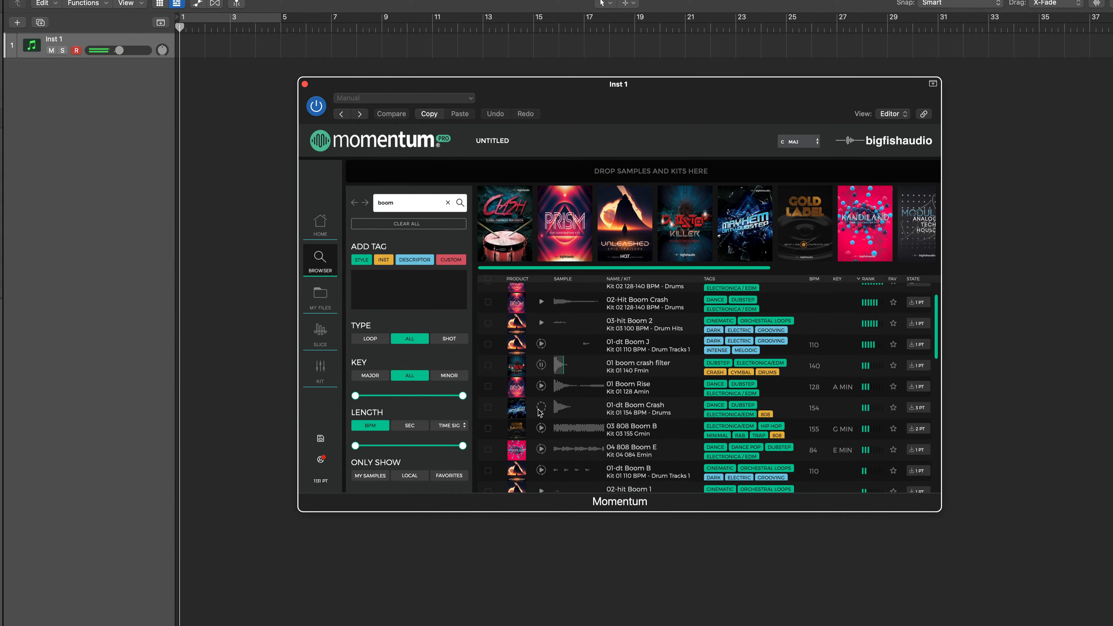
pyautogui.scroll(-3, 594, 406)
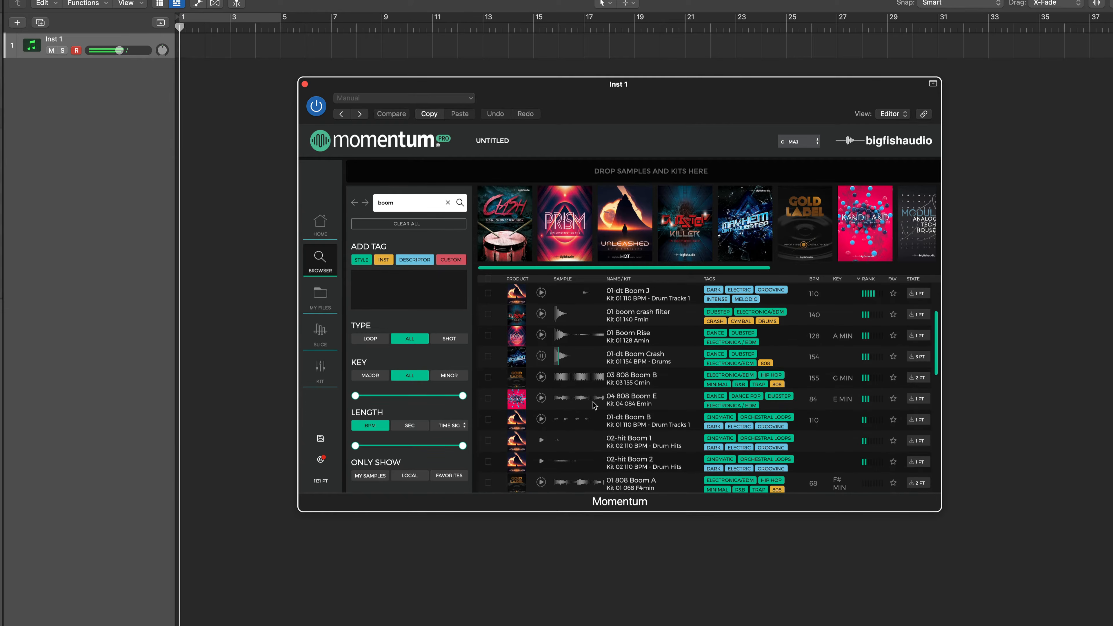
pyautogui.click(543, 420)
# Clear the boom search text and open the Haulin': Hard Rock product
pyautogui.click(448, 203)
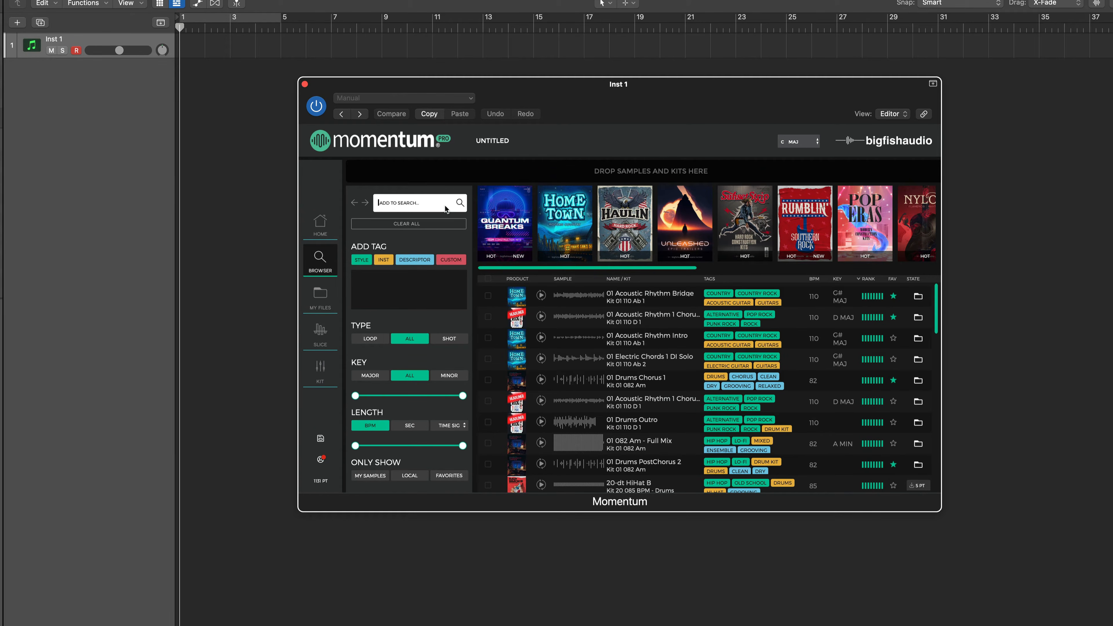
pyautogui.click(610, 215)
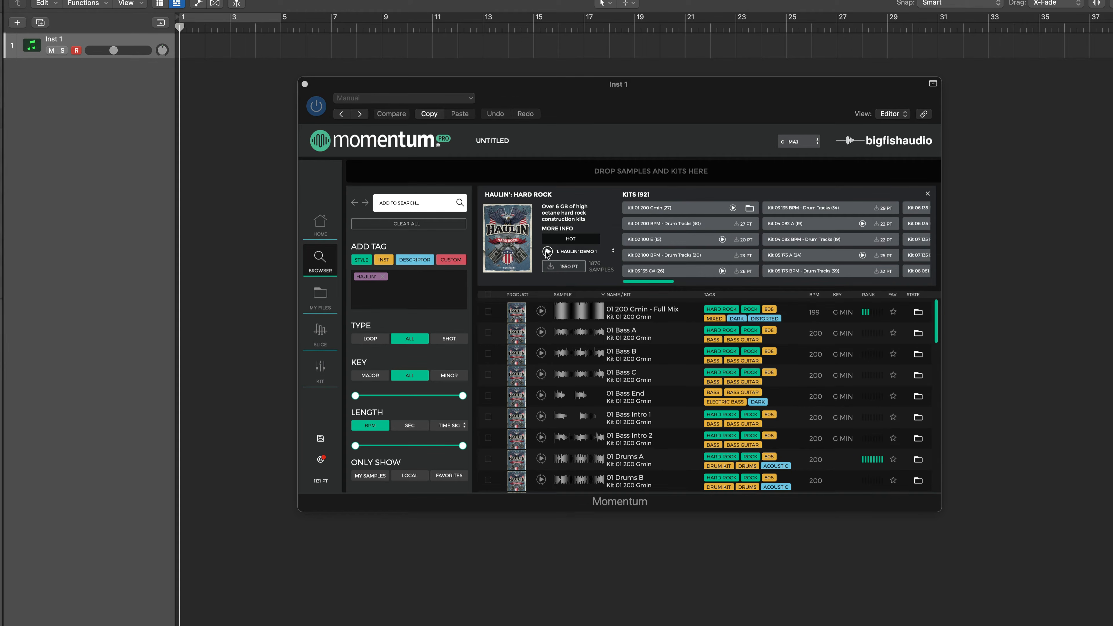
# Play the Haulin' demo 1, preview Kit 02 100 E, and look through the product's sample list
pyautogui.click(547, 252)
pyautogui.click(547, 251)
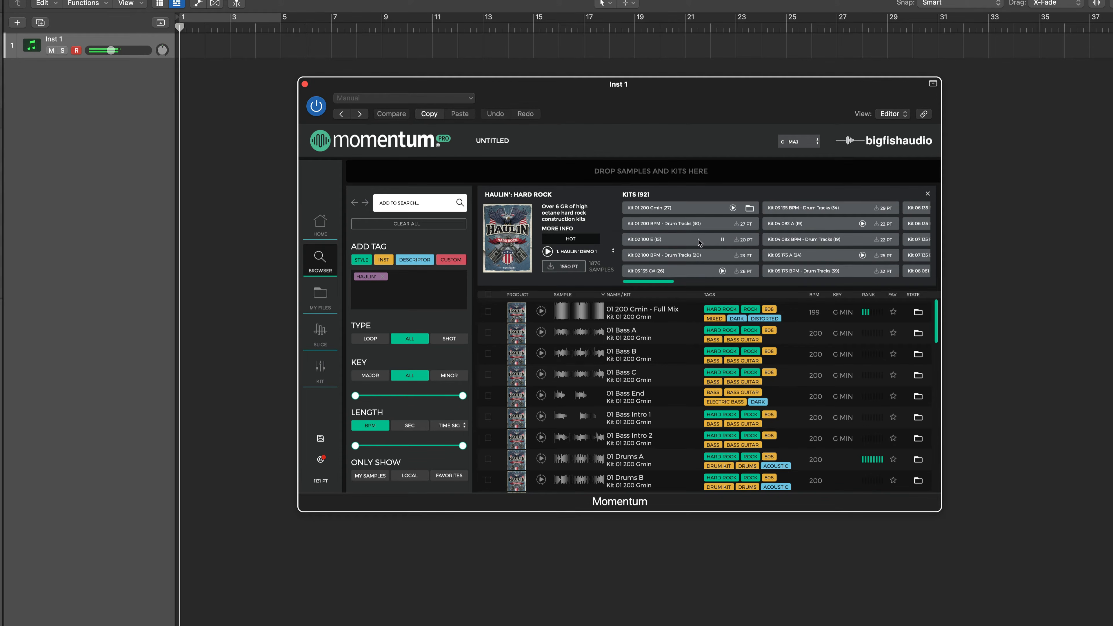
pyautogui.click(722, 240)
pyautogui.scroll(-3, 732, 398)
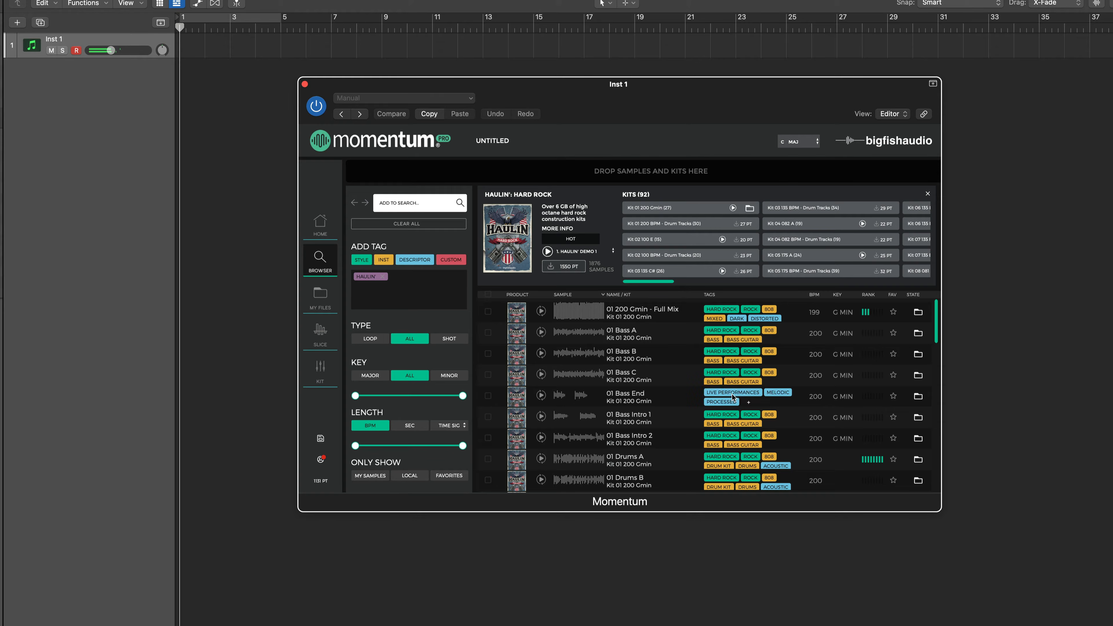
pyautogui.scroll(-3, 774, 363)
pyautogui.scroll(-15, 624, 359)
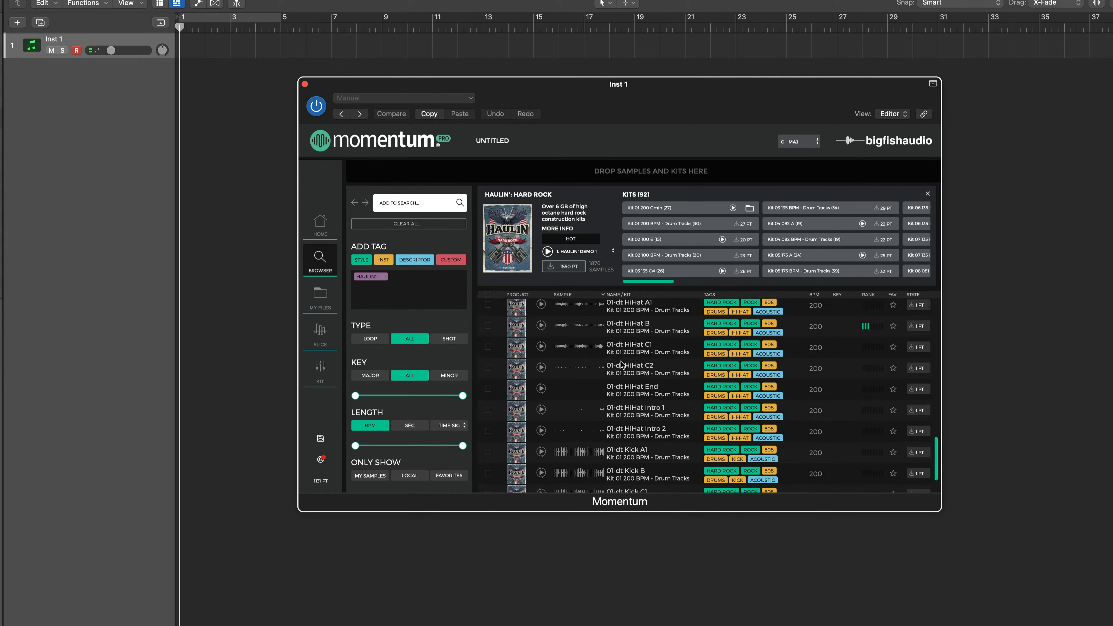
pyautogui.scroll(15, 627, 358)
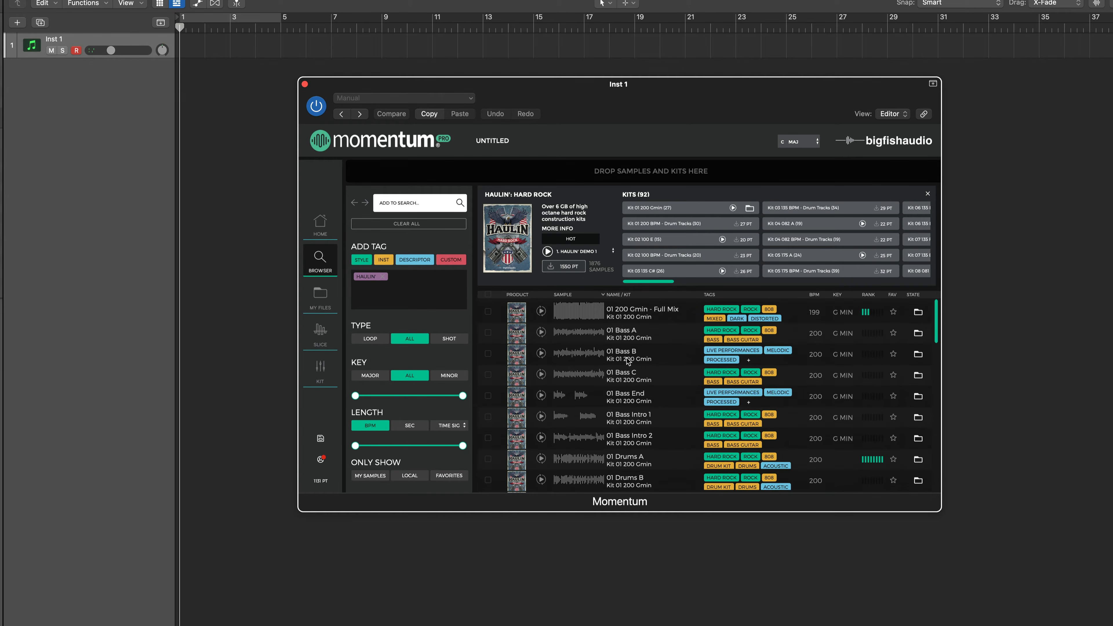
# Show only the samples of Kit 02 100 E and look over their point prices
pyautogui.click(655, 239)
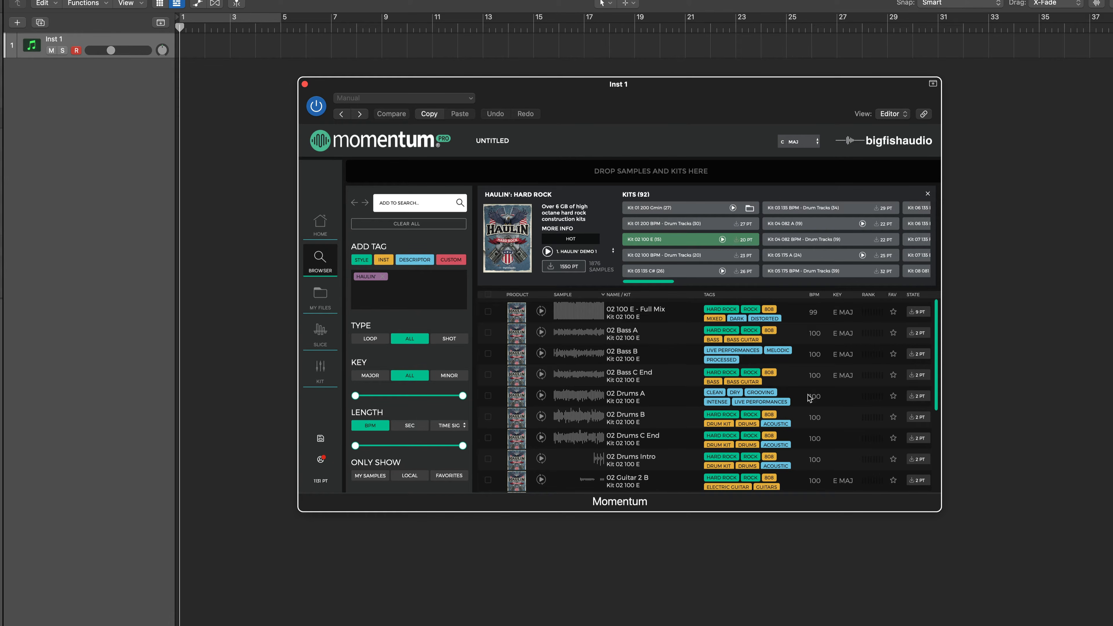
pyautogui.scroll(-1, 917, 384)
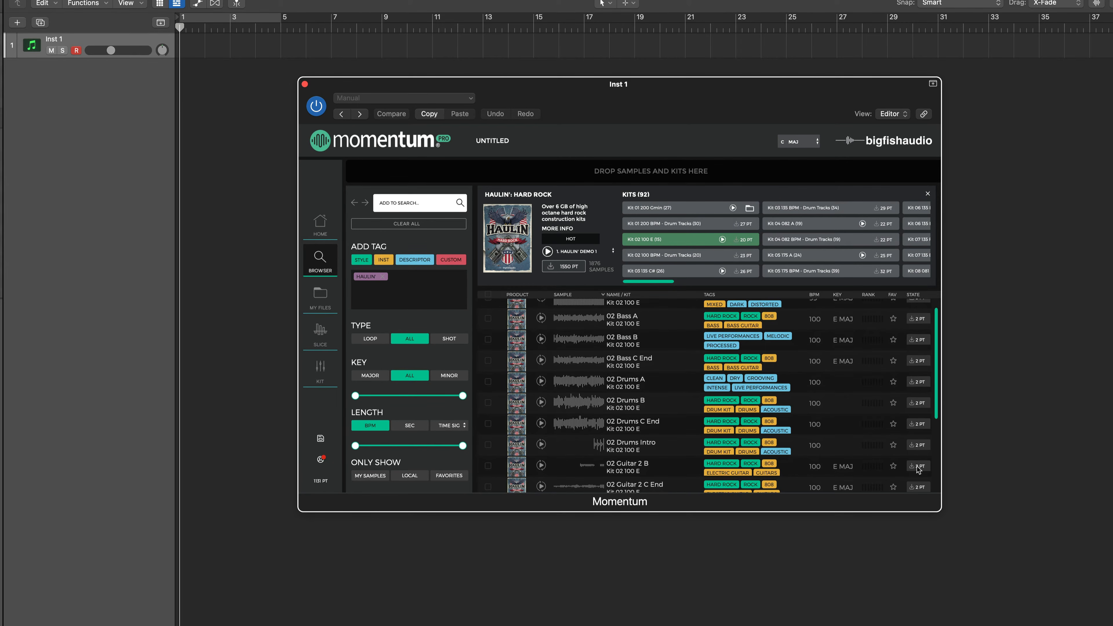
pyautogui.scroll(1, 907, 368)
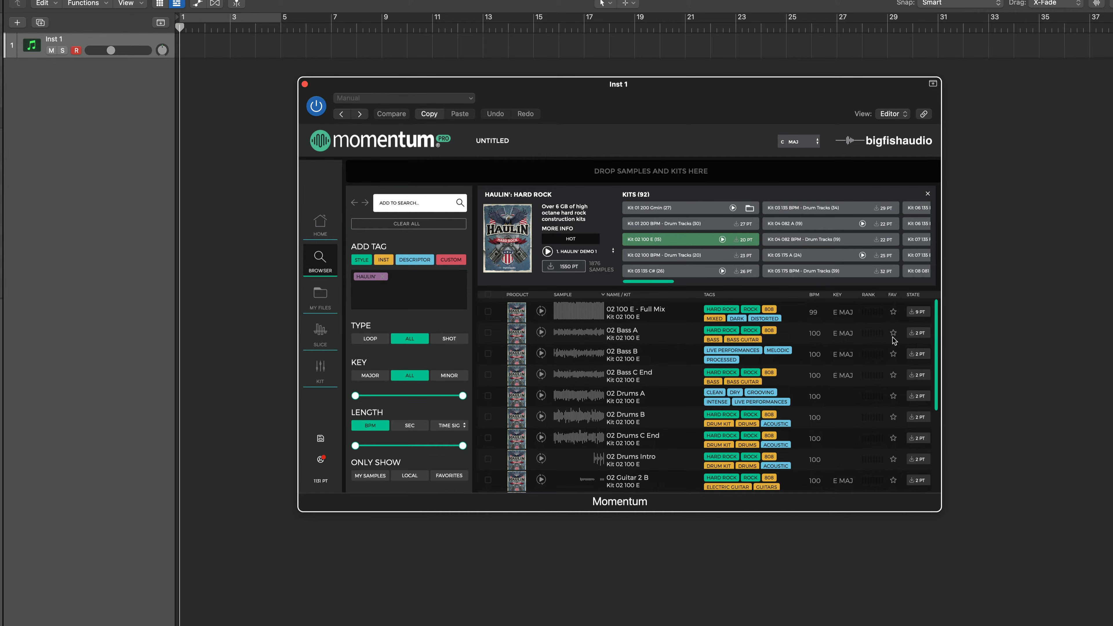
# Show the samples of Kit 01 200 Gmin and load its 01 Bass A sample into the instrument
pyautogui.click(676, 207)
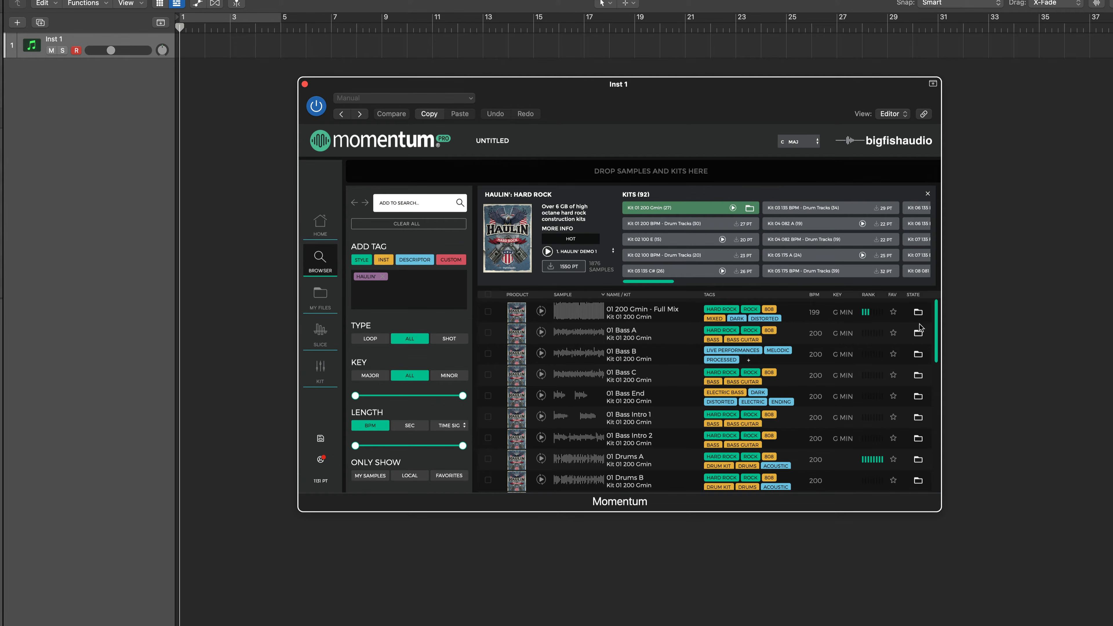
pyautogui.moveTo(918, 334); pyautogui.dragTo(645, 178)
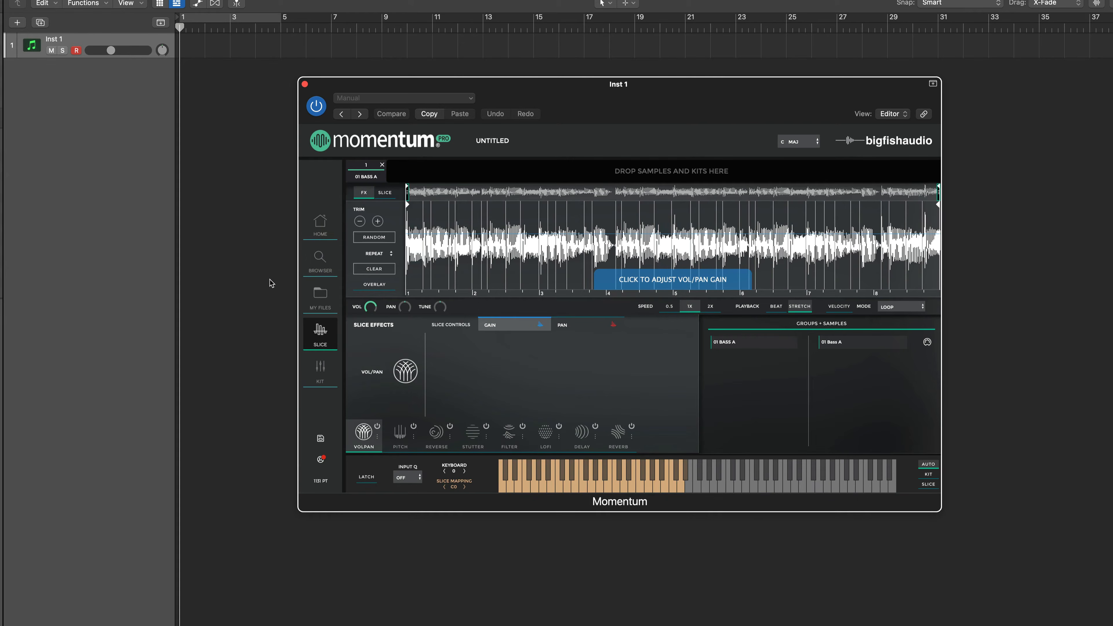
# From the browser, place the 01 Bass A sample on a new project track near bar 33, importing its tempo information
pyautogui.click(319, 260)
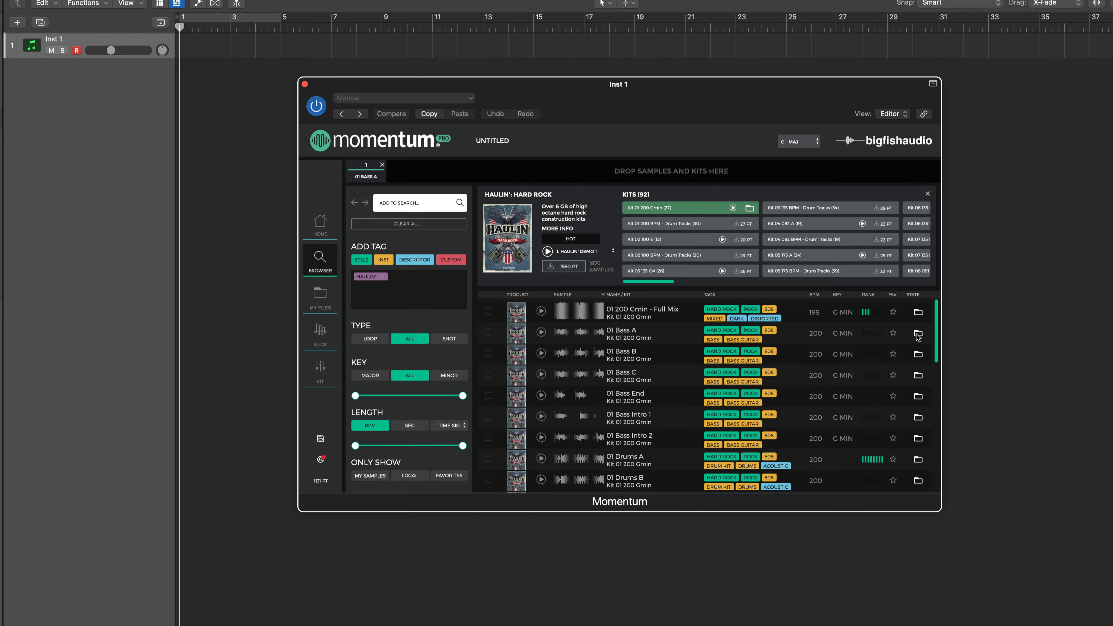
pyautogui.moveTo(918, 335); pyautogui.dragTo(984, 72)
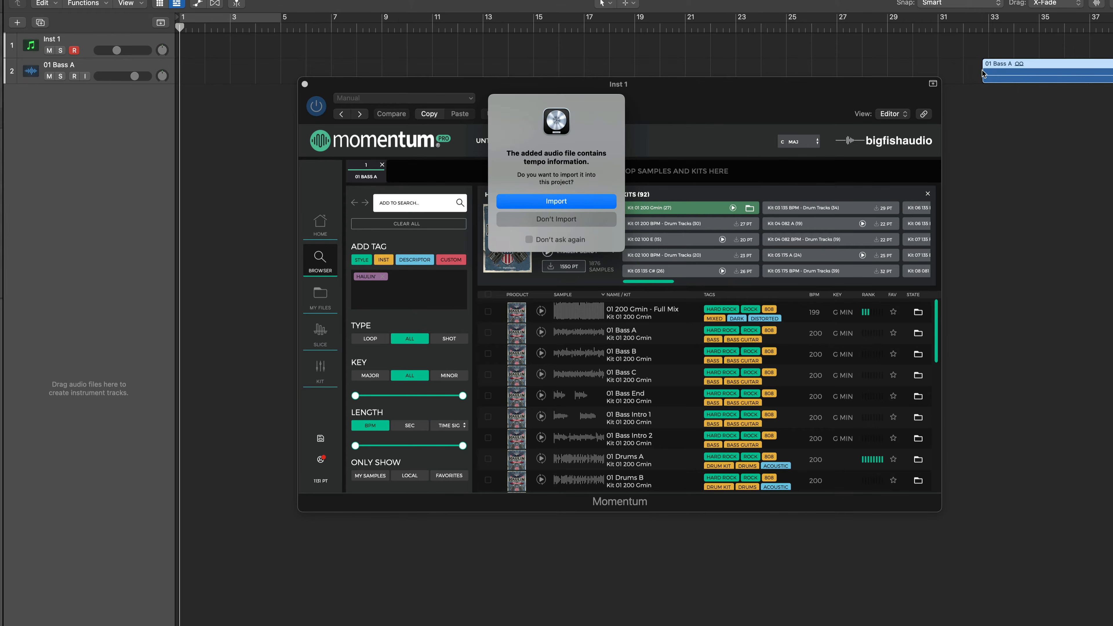
pyautogui.press('Return')
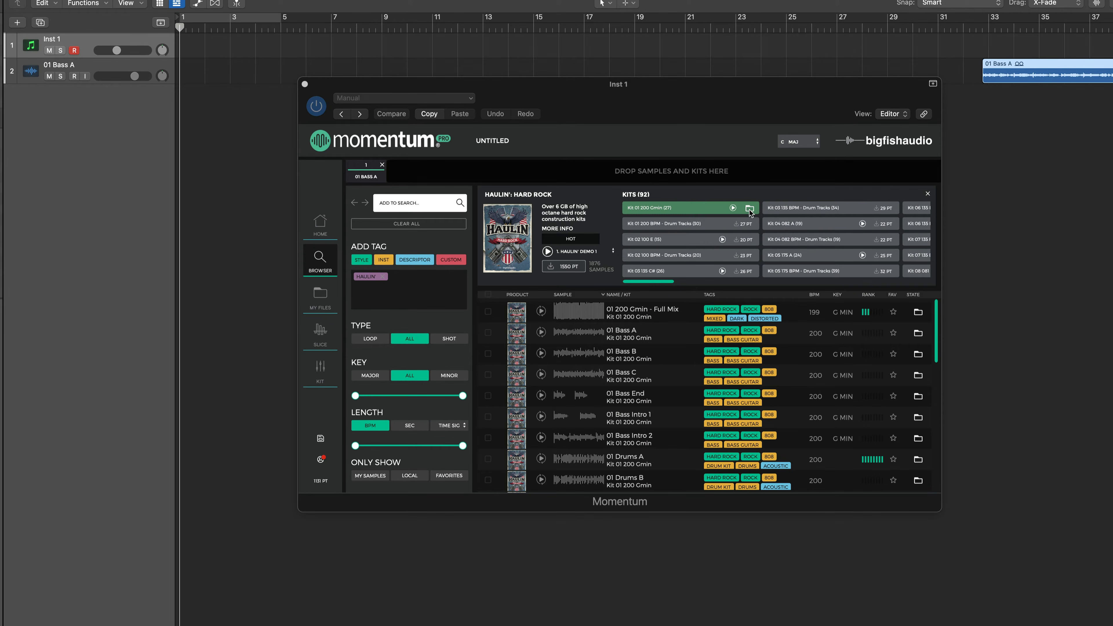
# Load the whole Kit 01 200 Gmin in place of the current kit and return to the browser
pyautogui.moveTo(751, 209); pyautogui.dragTo(456, 173)
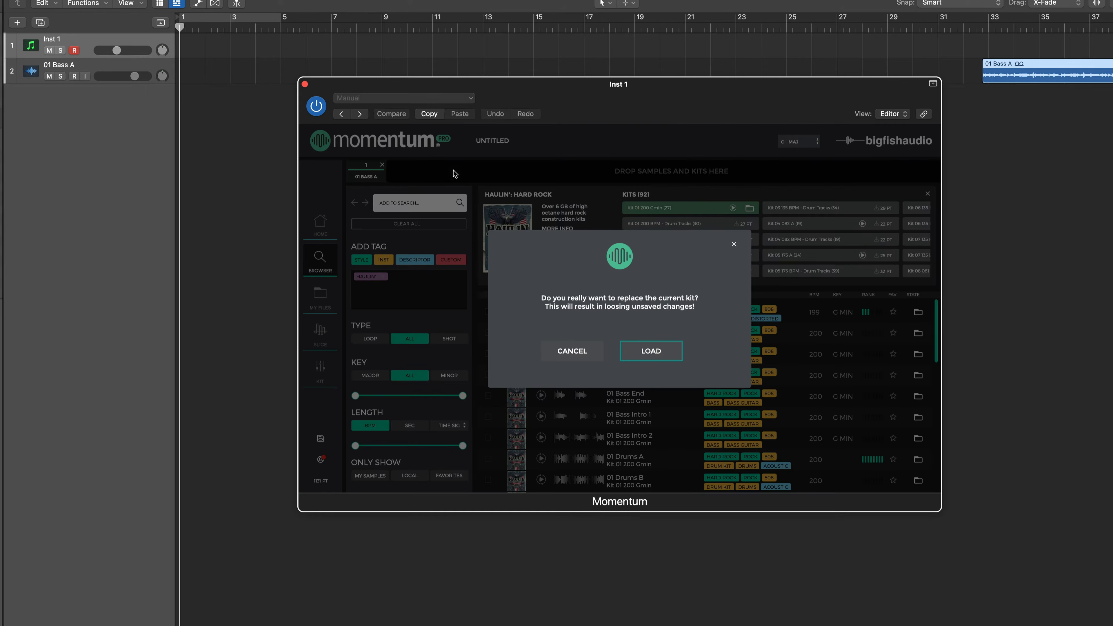
pyautogui.click(638, 354)
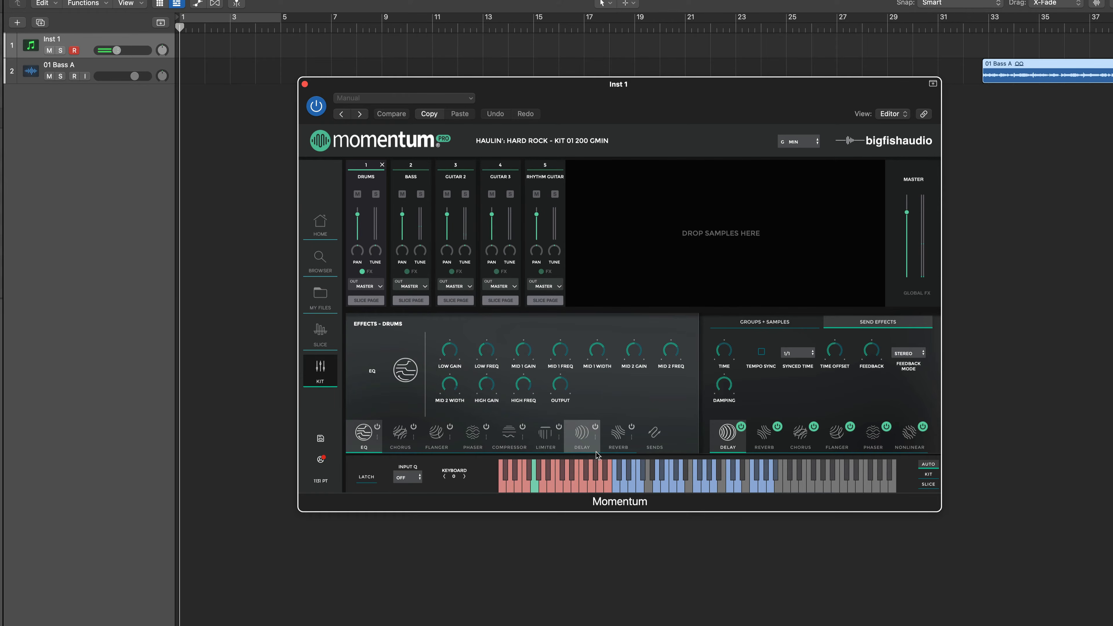
pyautogui.click(325, 272)
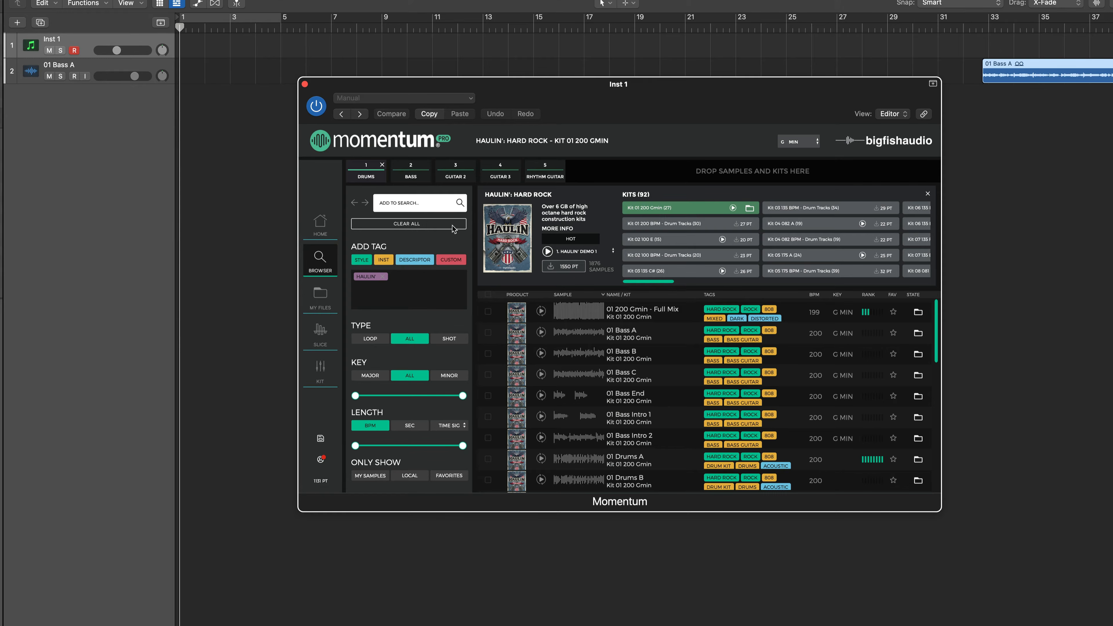
# Clear all filters, view Kit 01 110 Ab 1 of the 01 Acoustic Rhythm Bridge sample, and go back to the full library
pyautogui.click(423, 224)
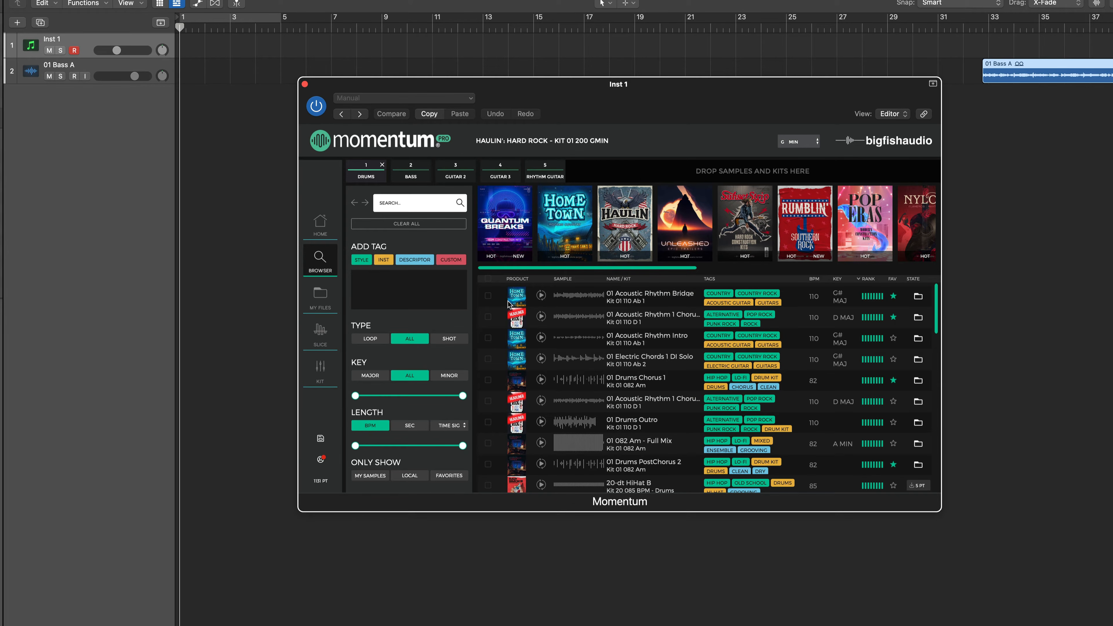
pyautogui.click(616, 306)
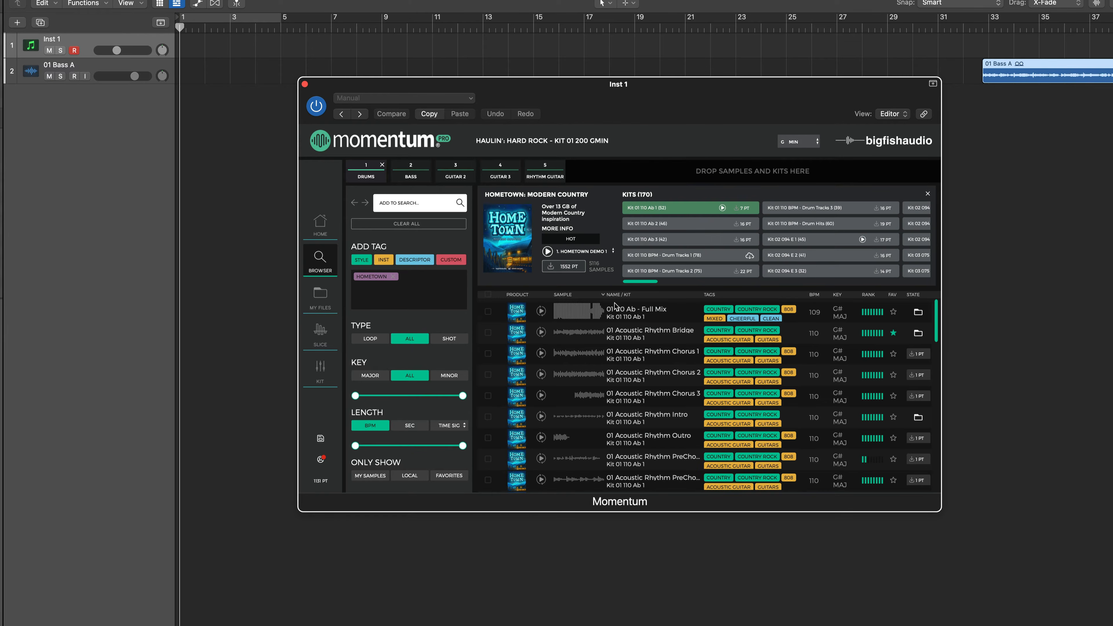
pyautogui.click(355, 202)
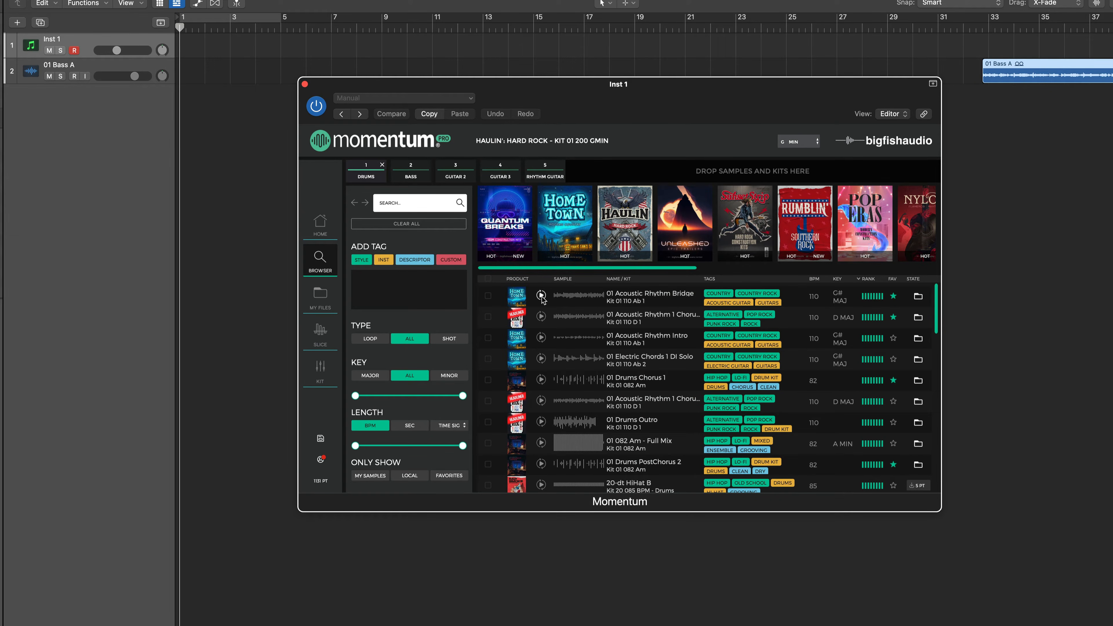
# Preview the 01 Acoustic Rhythm Bridge sample from different points in its waveform and look through its tags
pyautogui.click(541, 295)
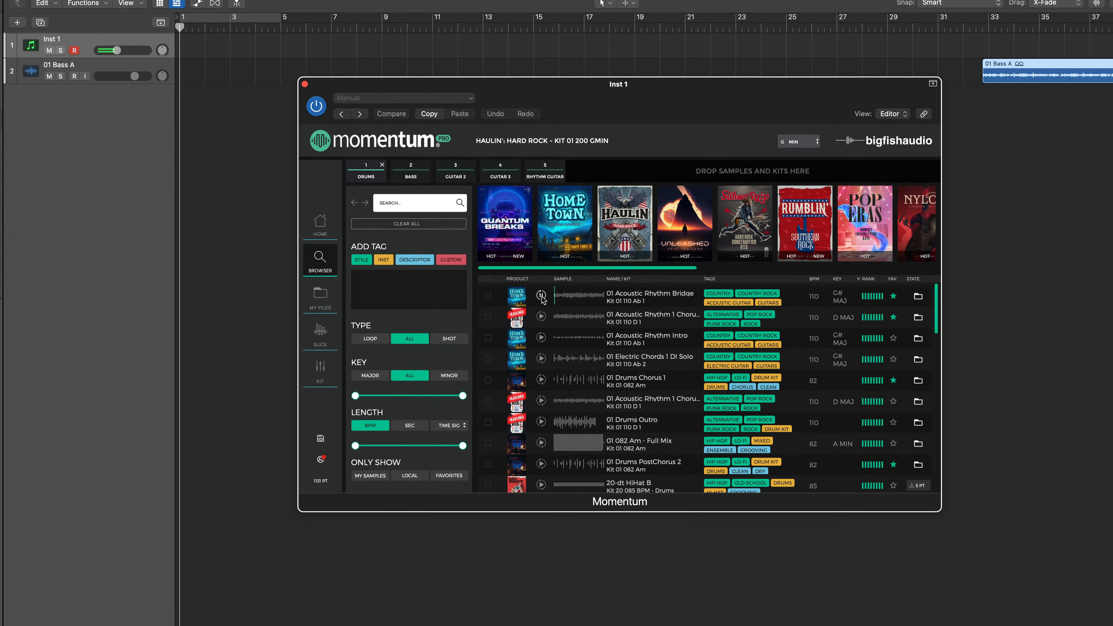
pyautogui.click(588, 296)
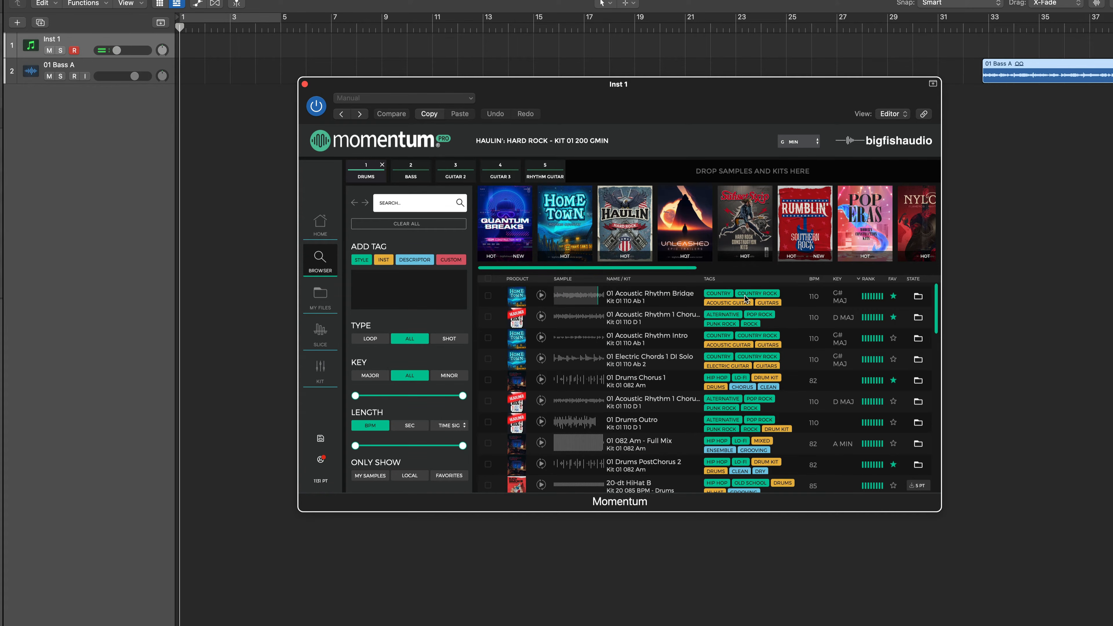
pyautogui.scroll(-3, 747, 299)
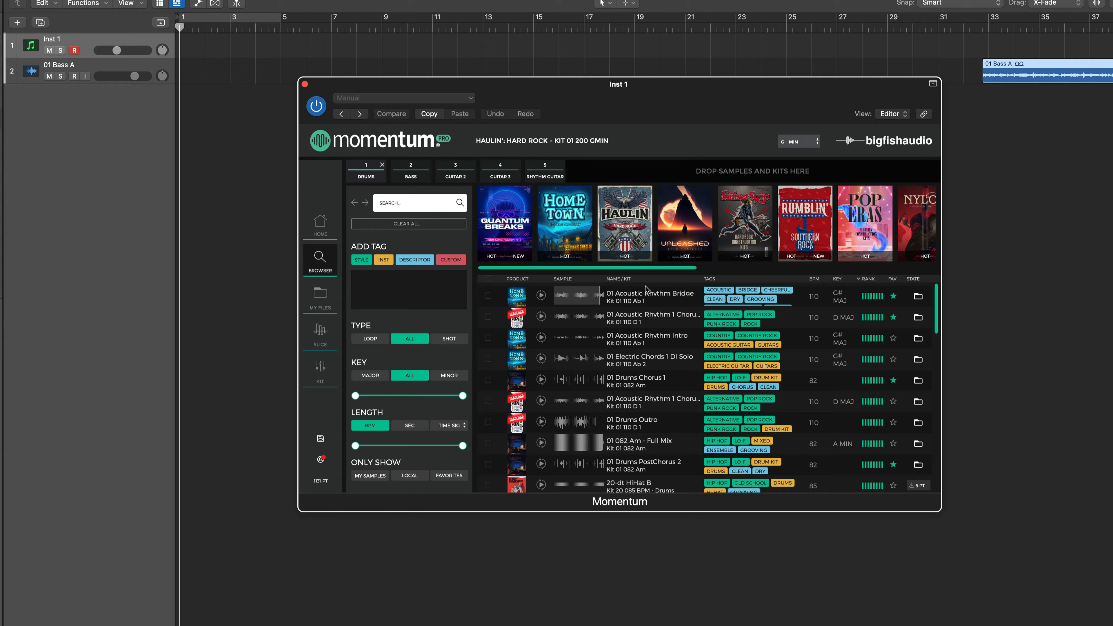
pyautogui.scroll(2, 743, 296)
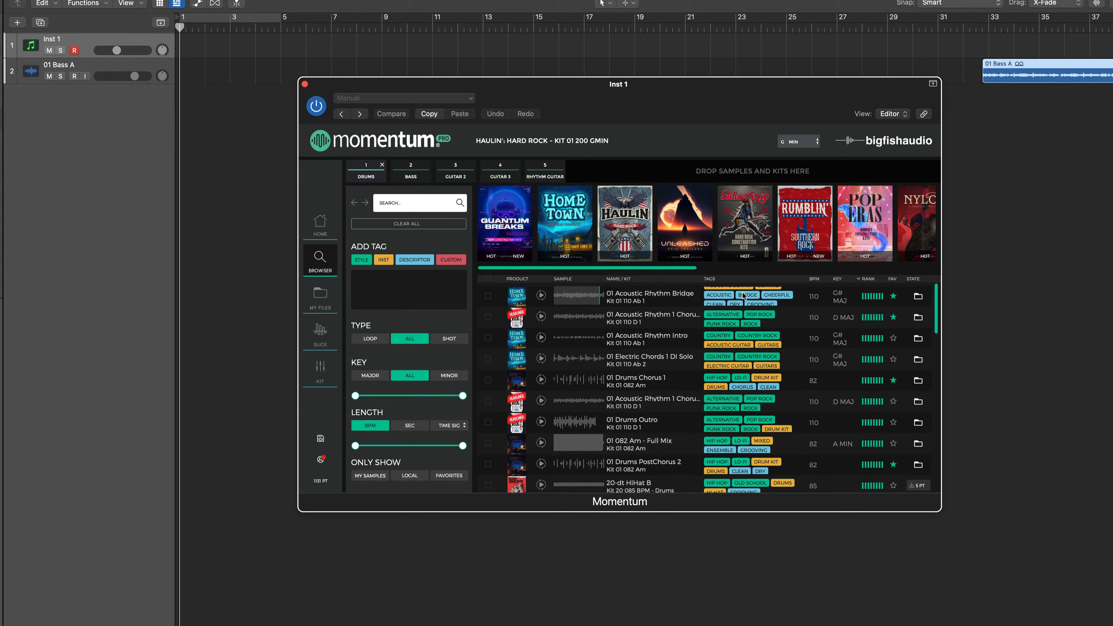
pyautogui.scroll(1, 743, 296)
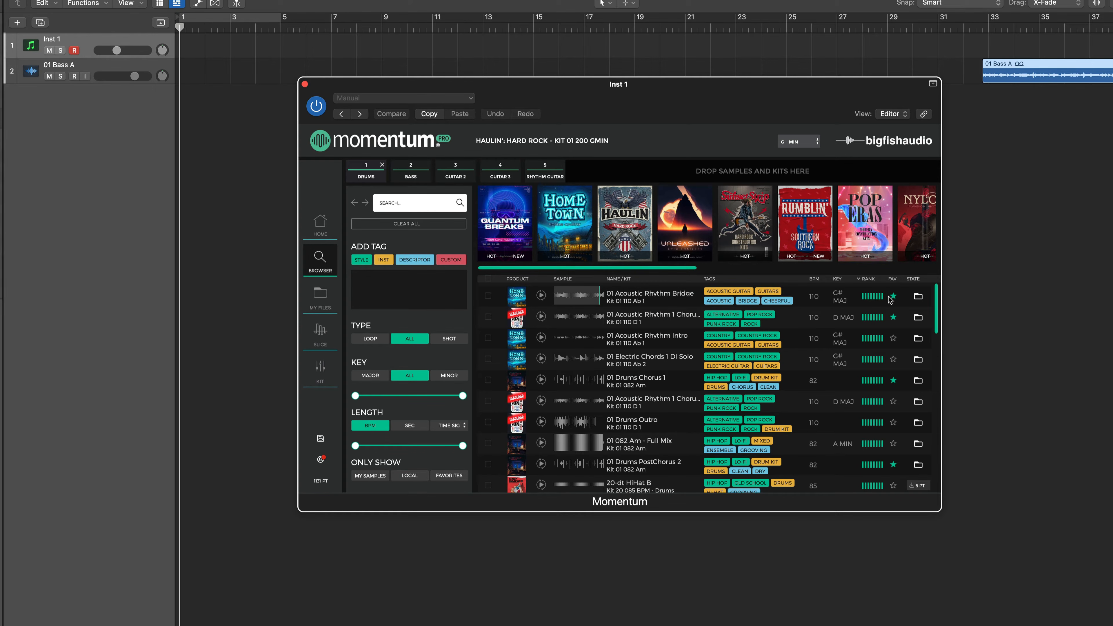
pyautogui.click(894, 338)
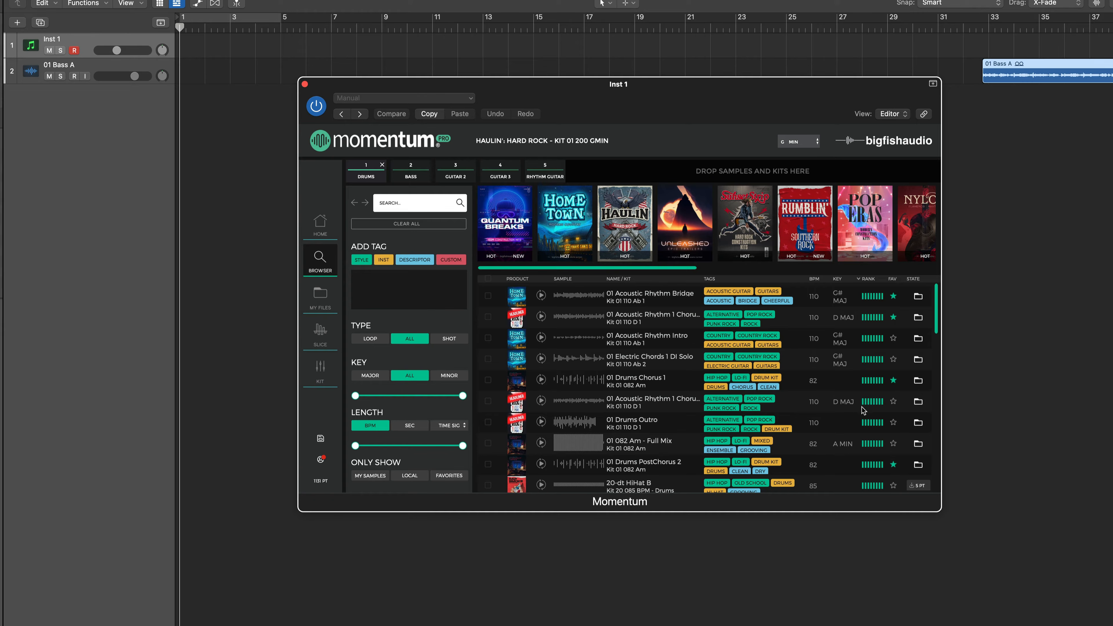
# Add the 01 Bass A sample of Kit 01 115 Am 2 to the Momentum Pro account for 3 points
pyautogui.scroll(-2, 852, 422)
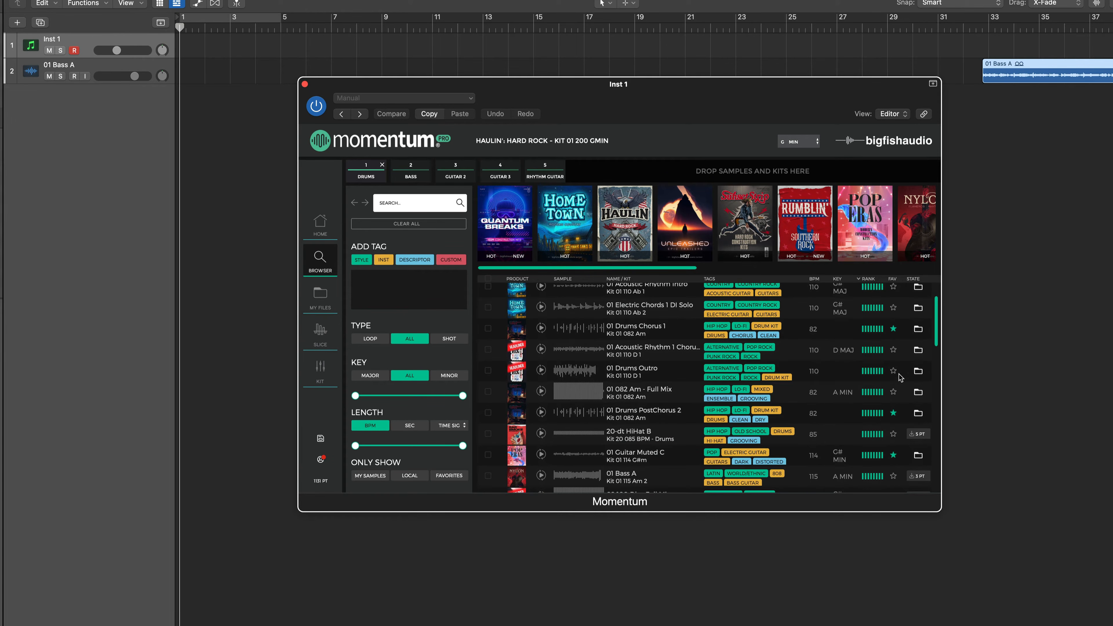
pyautogui.scroll(-1, 901, 377)
pyautogui.scroll(-2, 908, 356)
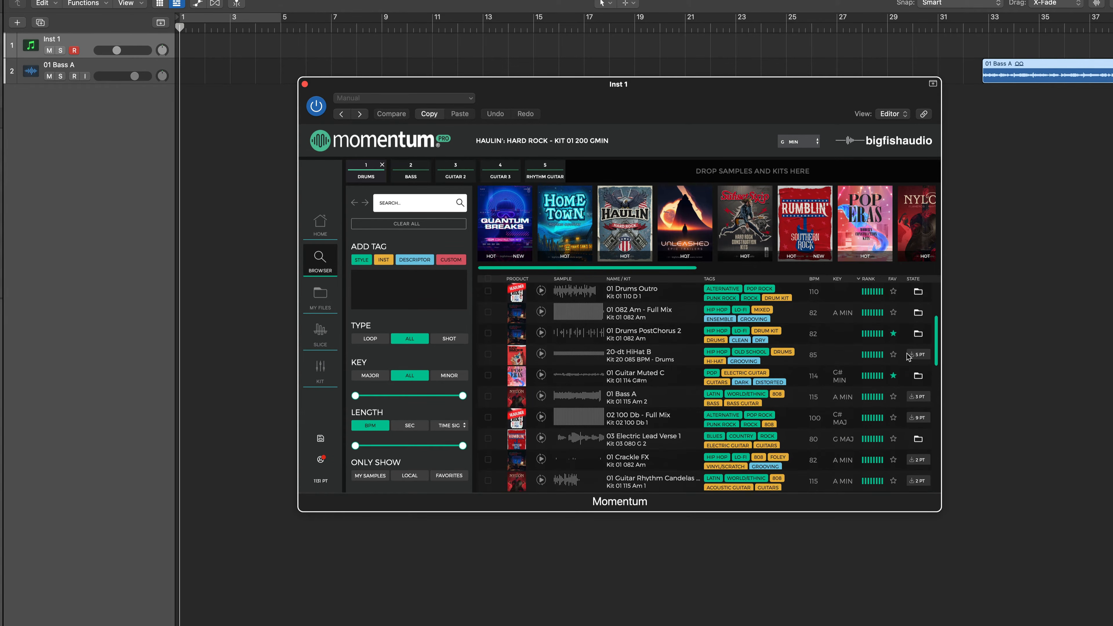
pyautogui.scroll(-2, 903, 375)
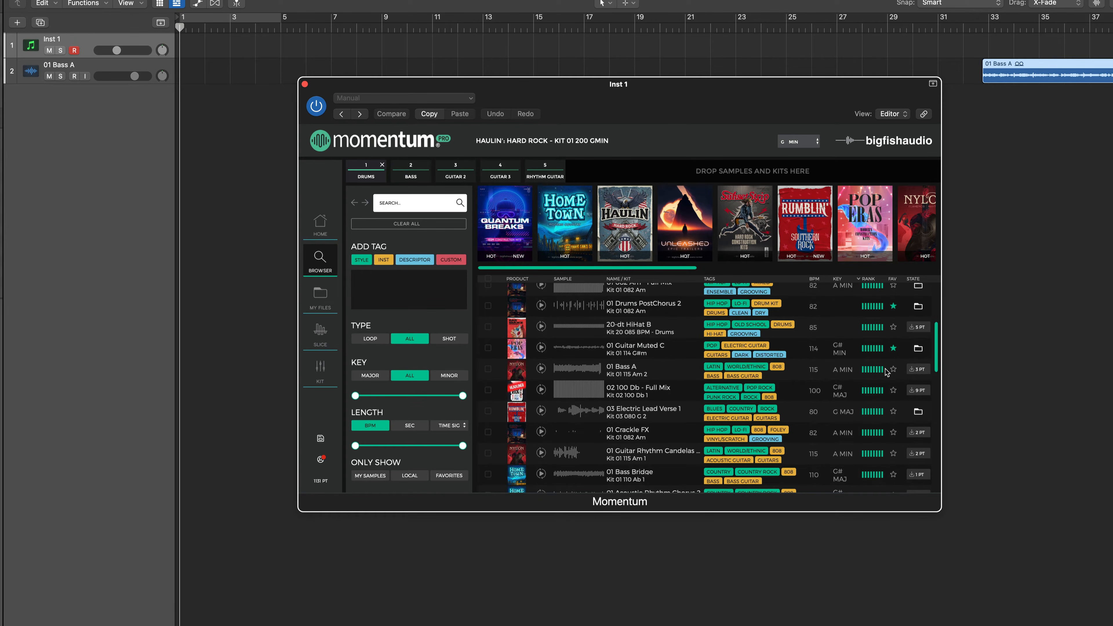
pyautogui.scroll(-1, 914, 368)
pyautogui.click(918, 355)
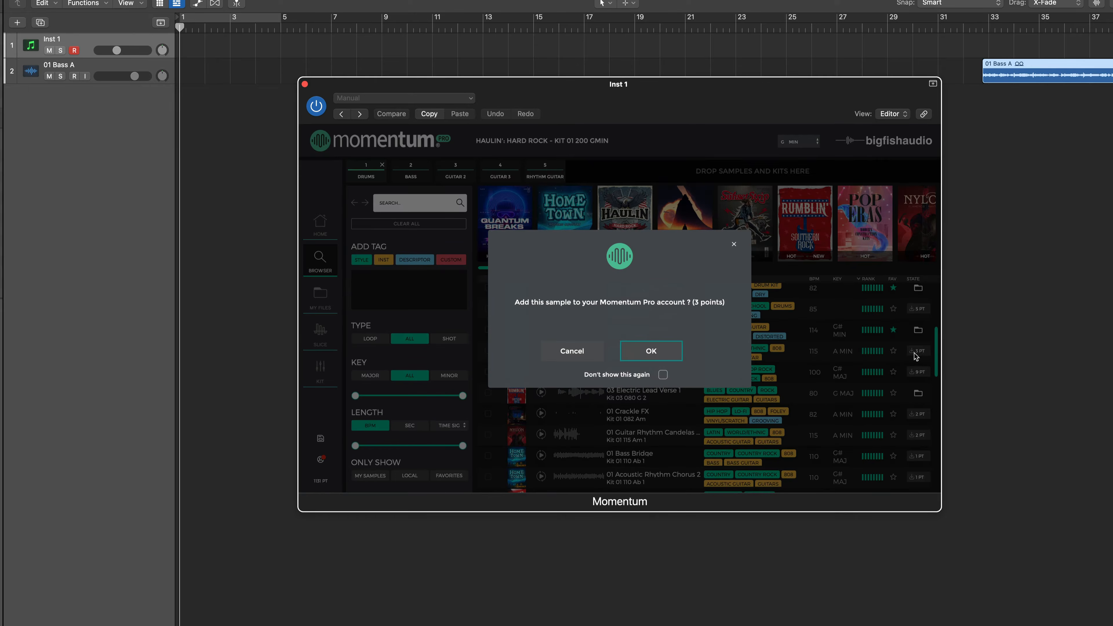
pyautogui.click(673, 361)
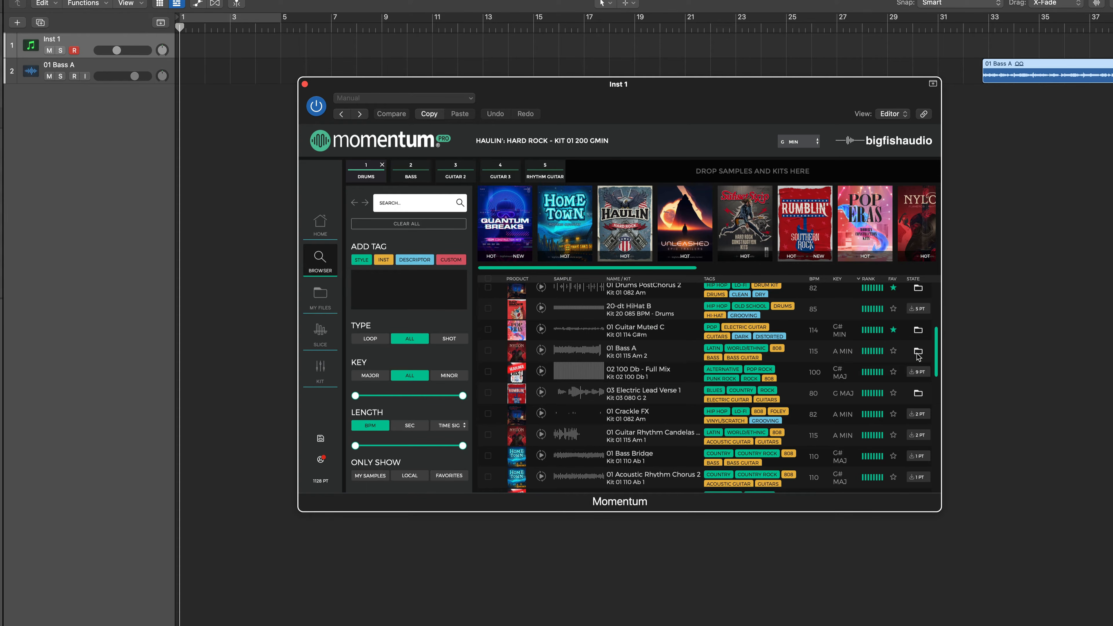
# Find the 03-hit Rim sample of Kit 03 097 BPM - Drums in the list and download it
pyautogui.scroll(-10, 919, 356)
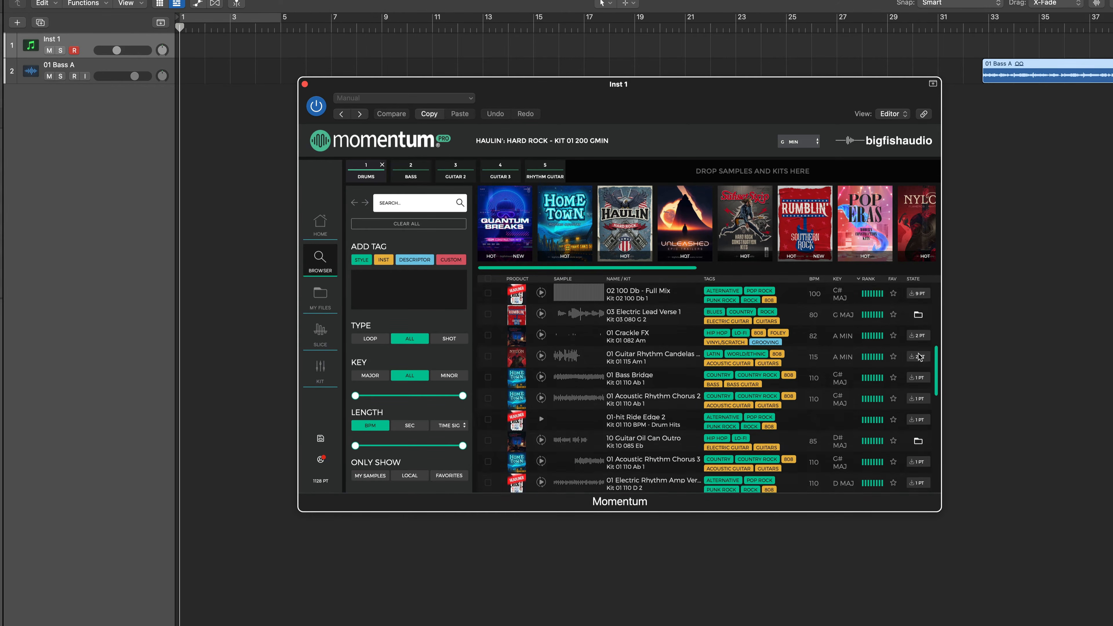
pyautogui.scroll(-5, 920, 356)
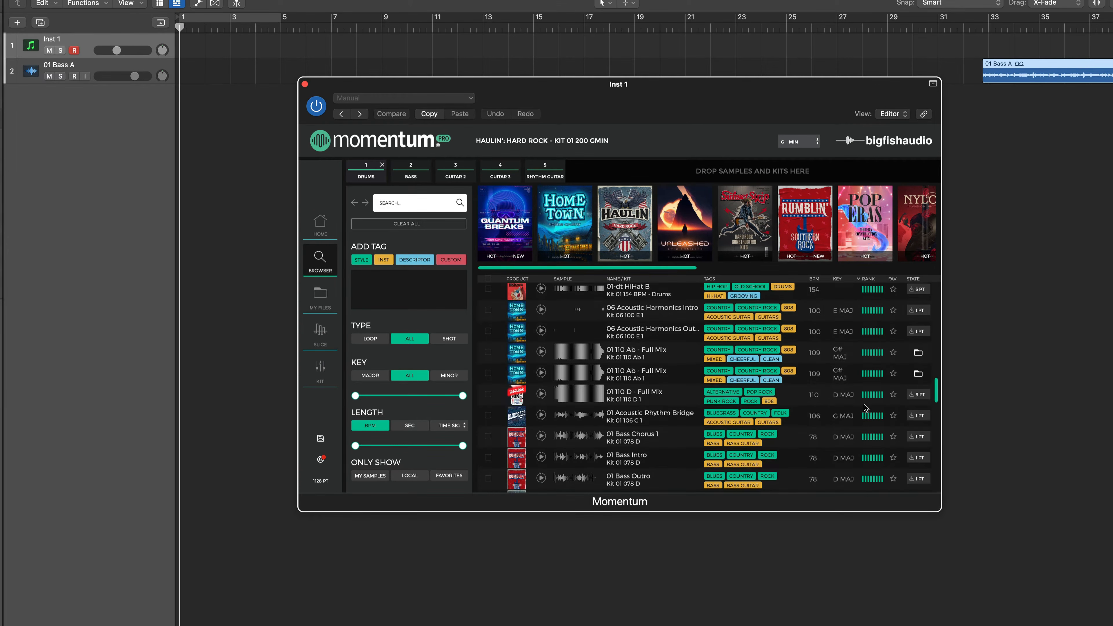
pyautogui.scroll(2, 866, 407)
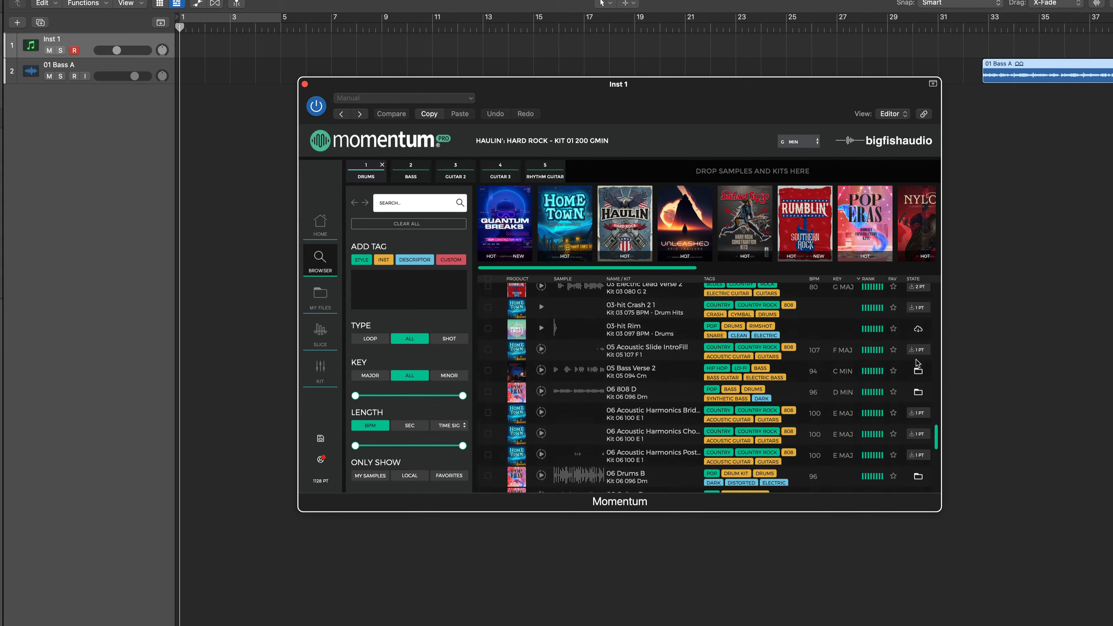
pyautogui.click(918, 329)
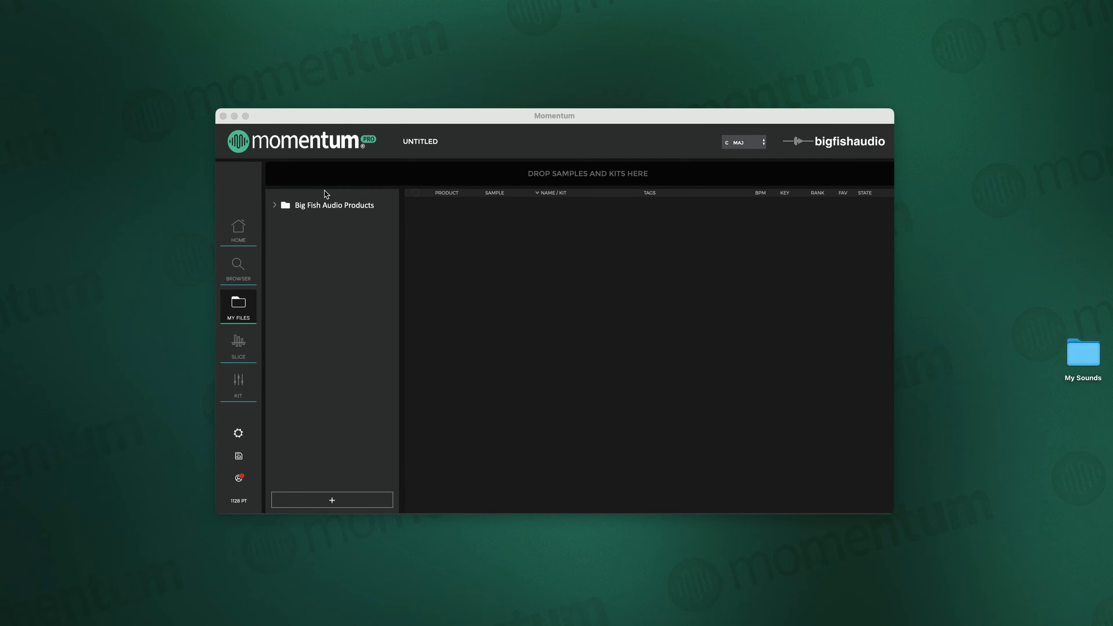
# Show the samples in the Big Fish Audio Products folder of My Files and expand its list of product folders
pyautogui.click(323, 205)
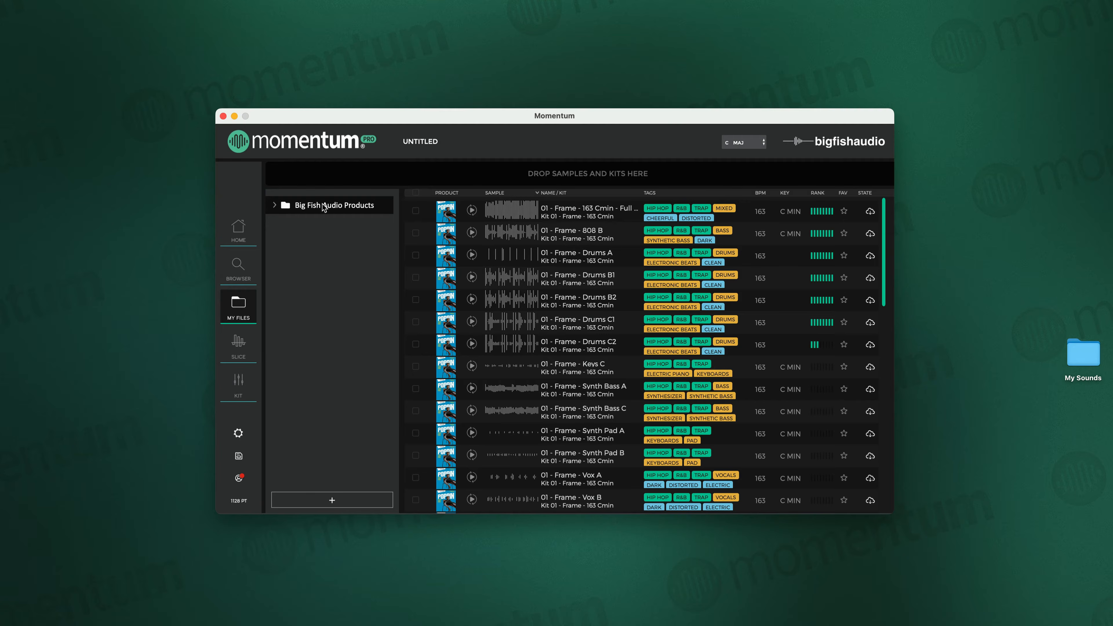
pyautogui.click(275, 205)
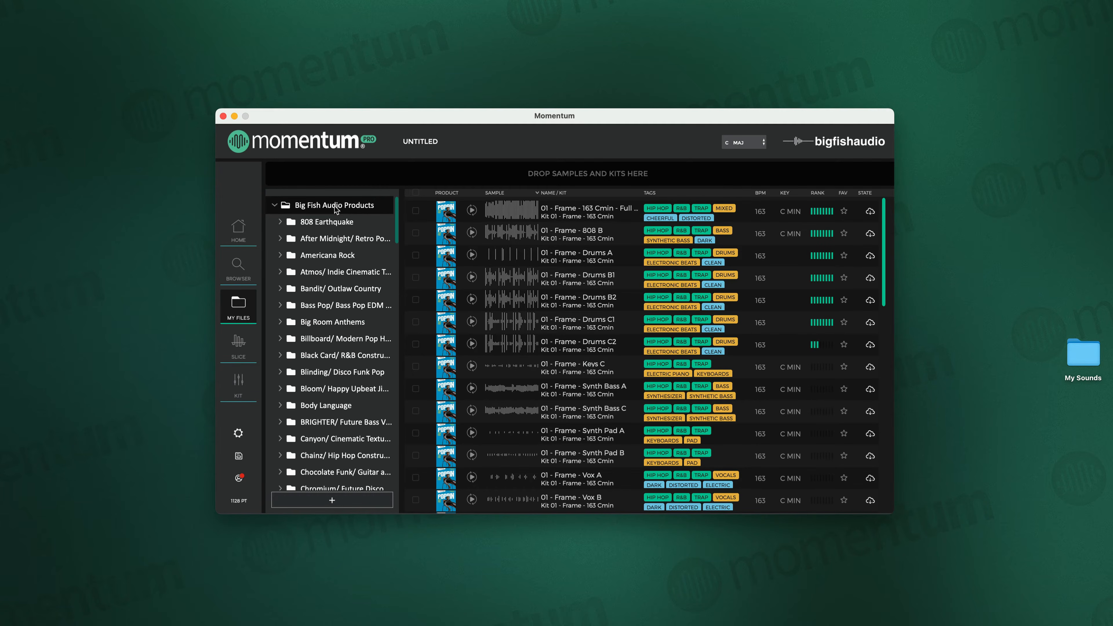
# Look through the samples in Big Fish Audio Products and in its 808 Earthquake folder
pyautogui.scroll(-15, 595, 319)
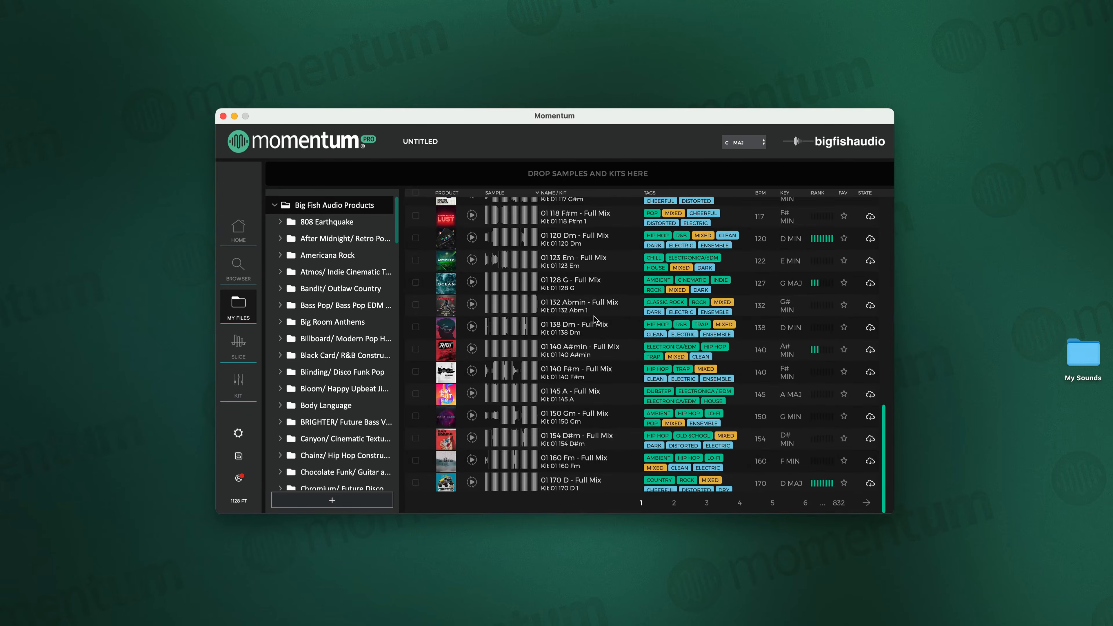
pyautogui.scroll(15, 595, 319)
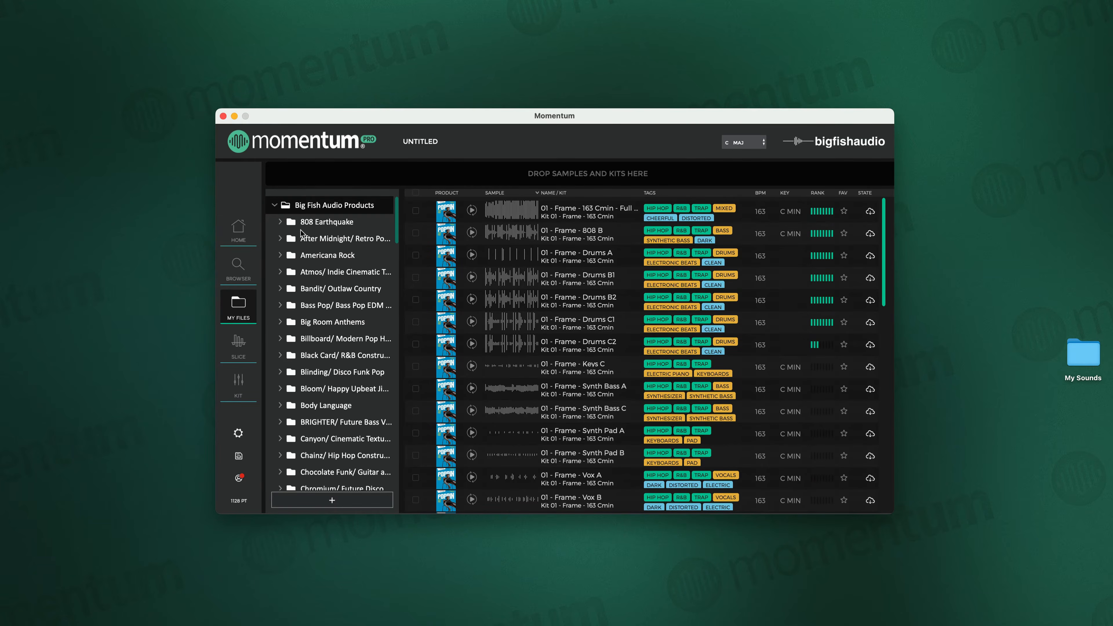
pyautogui.click(329, 221)
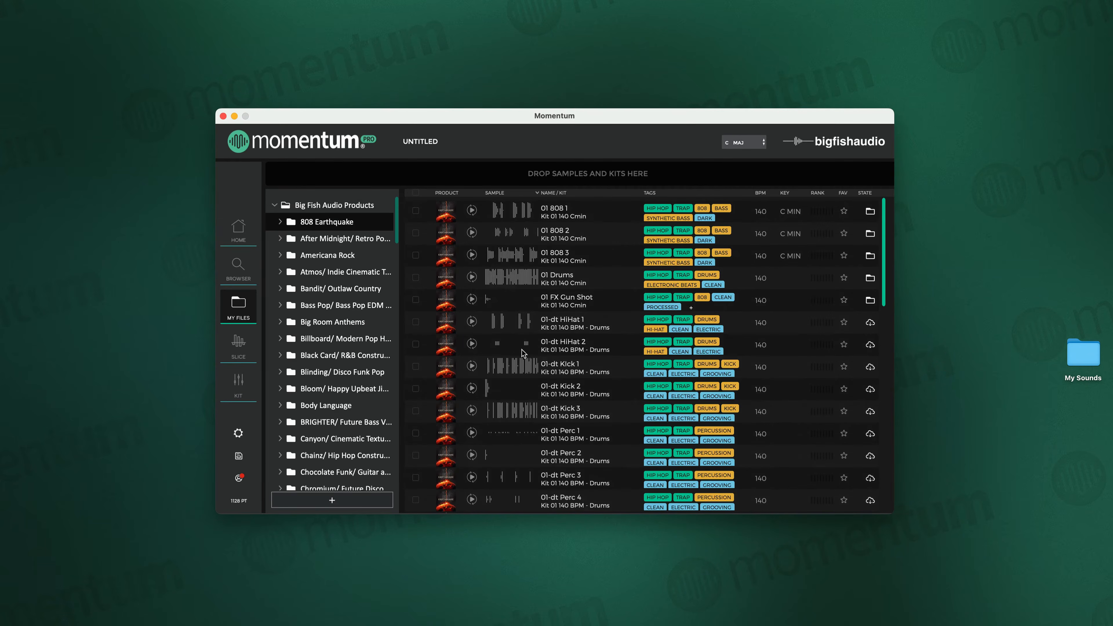
pyautogui.scroll(-15, 522, 350)
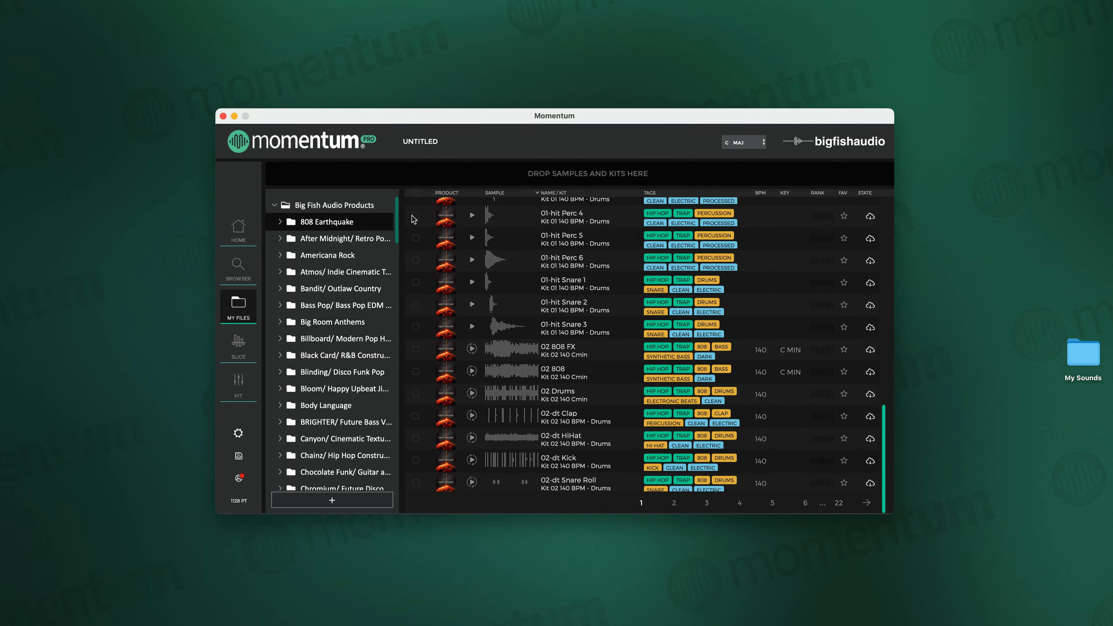
# Expand the 808 Earthquake folder to show the samples of Kit 50 068 Cmin, and collapse the folder again
pyautogui.click(280, 222)
pyautogui.scroll(-20, 330, 341)
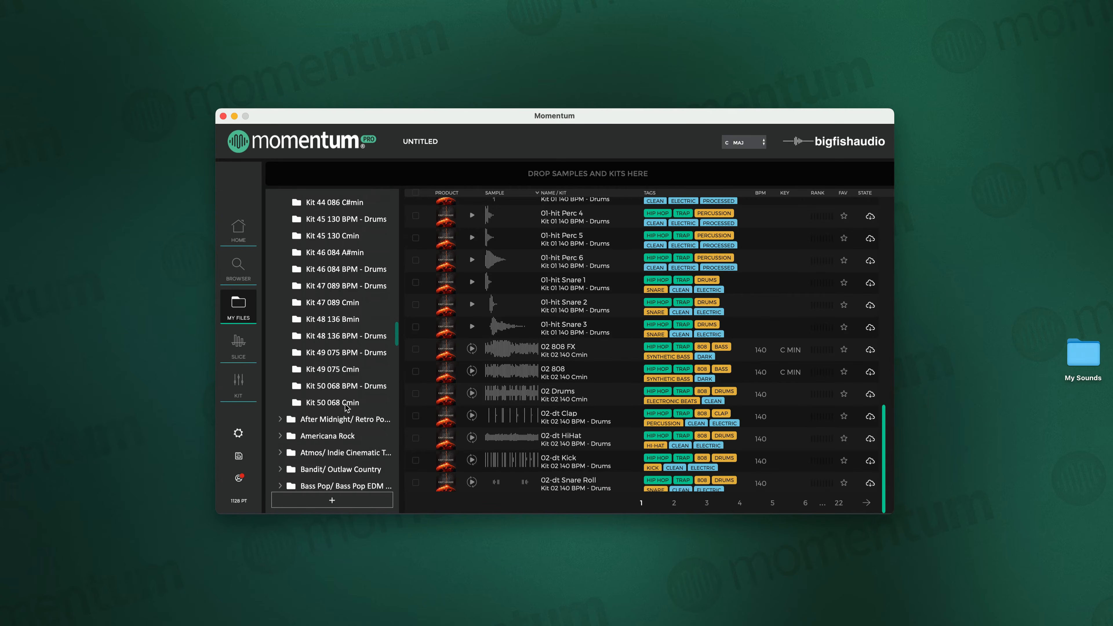
pyautogui.click(346, 406)
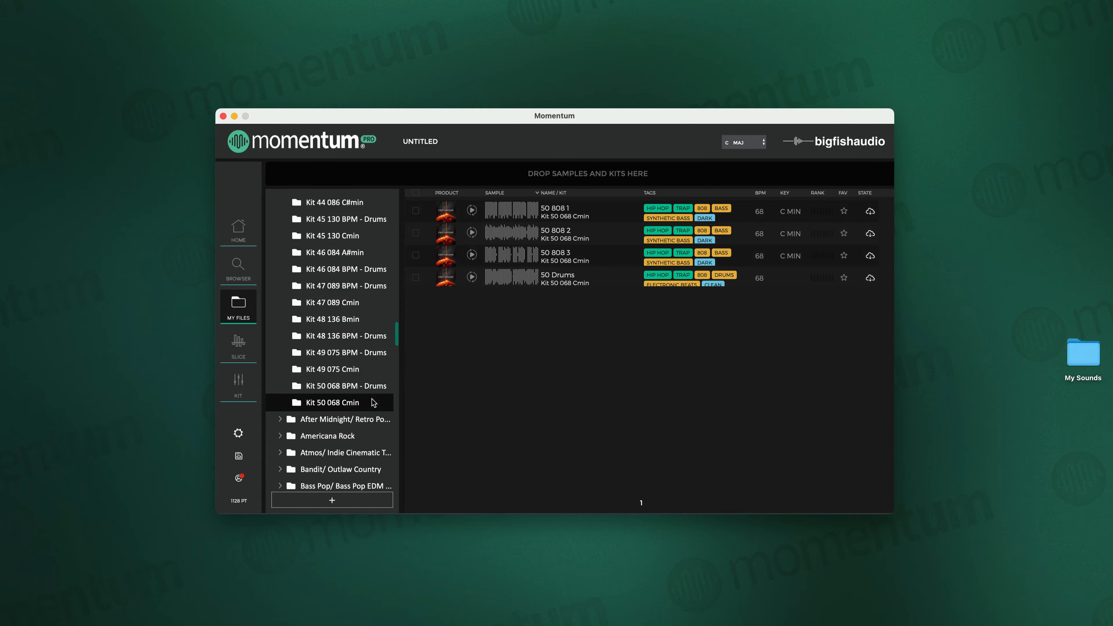
pyautogui.scroll(15, 328, 406)
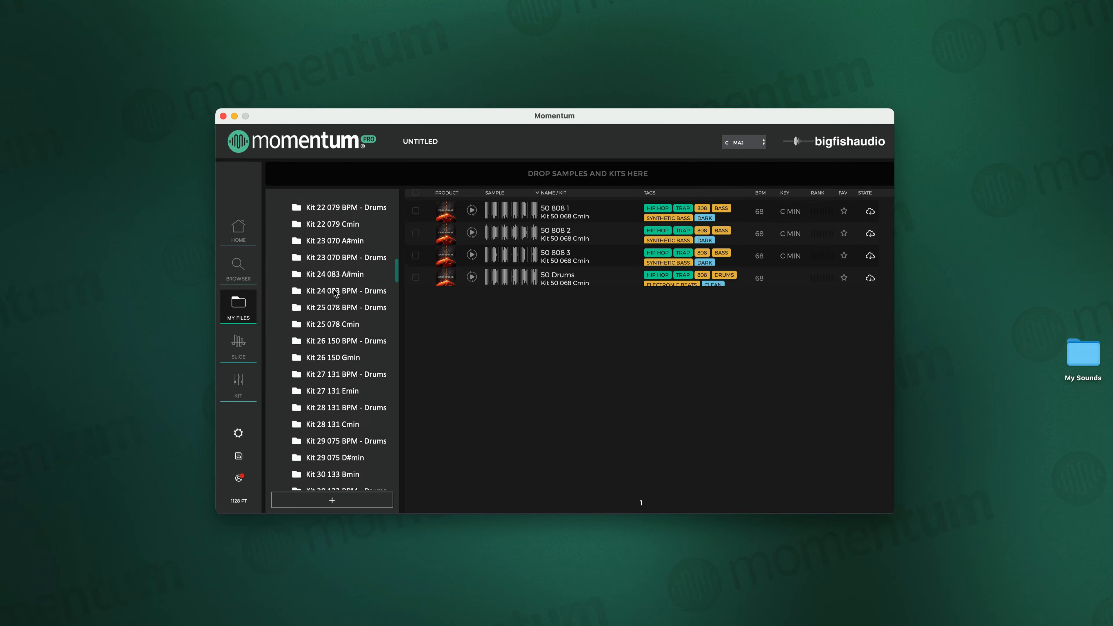
pyautogui.scroll(10, 336, 293)
pyautogui.click(280, 222)
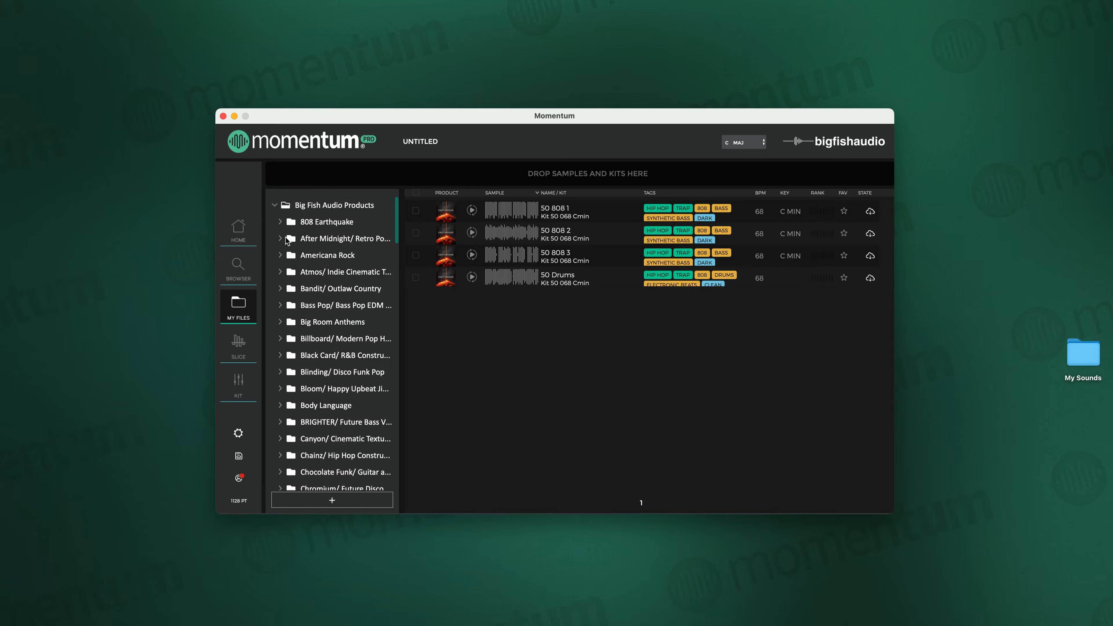
# Show the samples in the After Midnight folder and return to those of 808 Earthquake
pyautogui.click(334, 240)
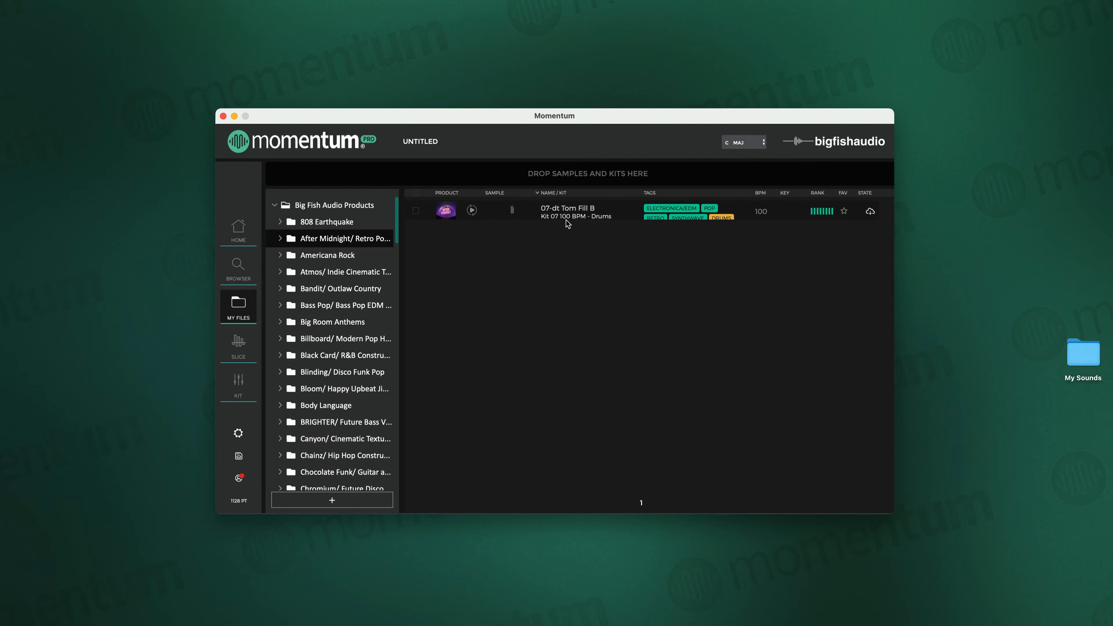
pyautogui.click(285, 224)
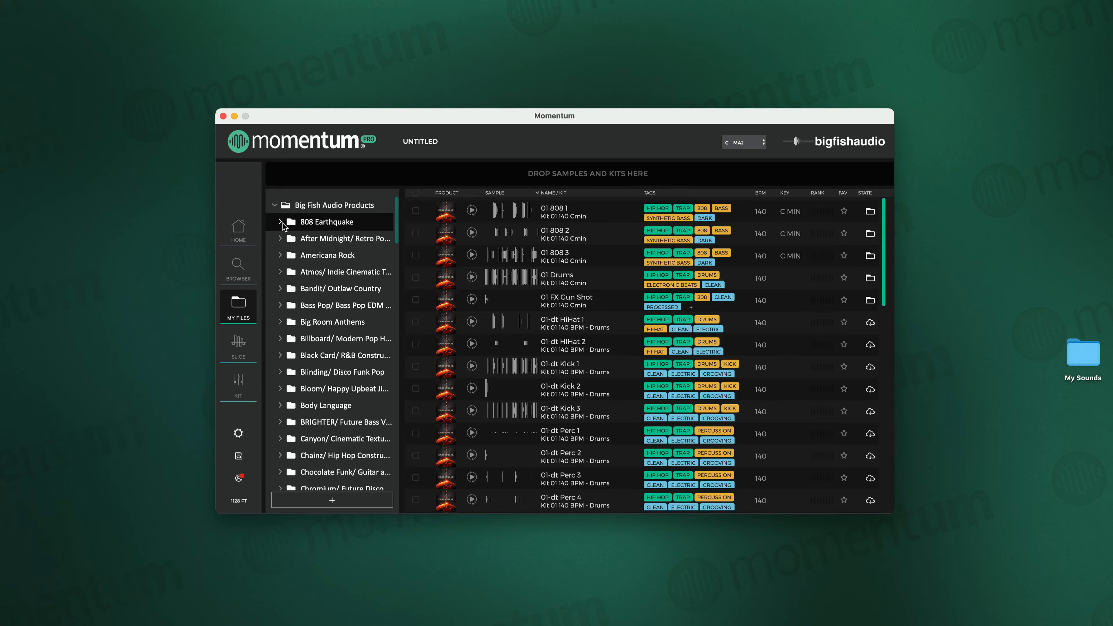
# Filter the browser's samples by the 808 Earthquake product and the Drums instrument tag
pyautogui.click(237, 272)
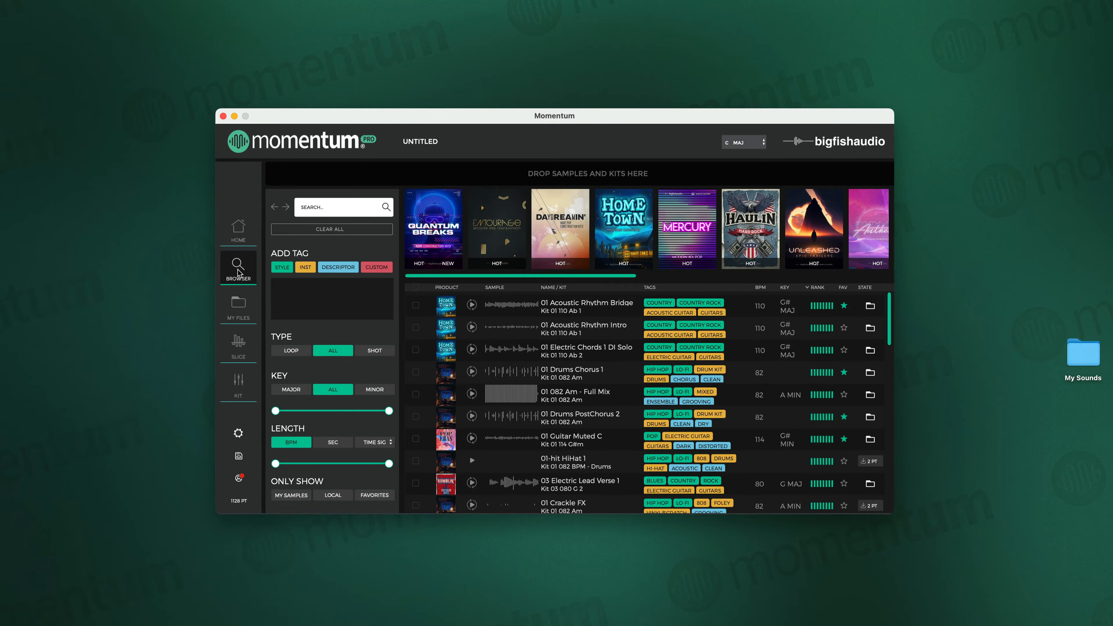
pyautogui.click(343, 206)
pyautogui.write('808')
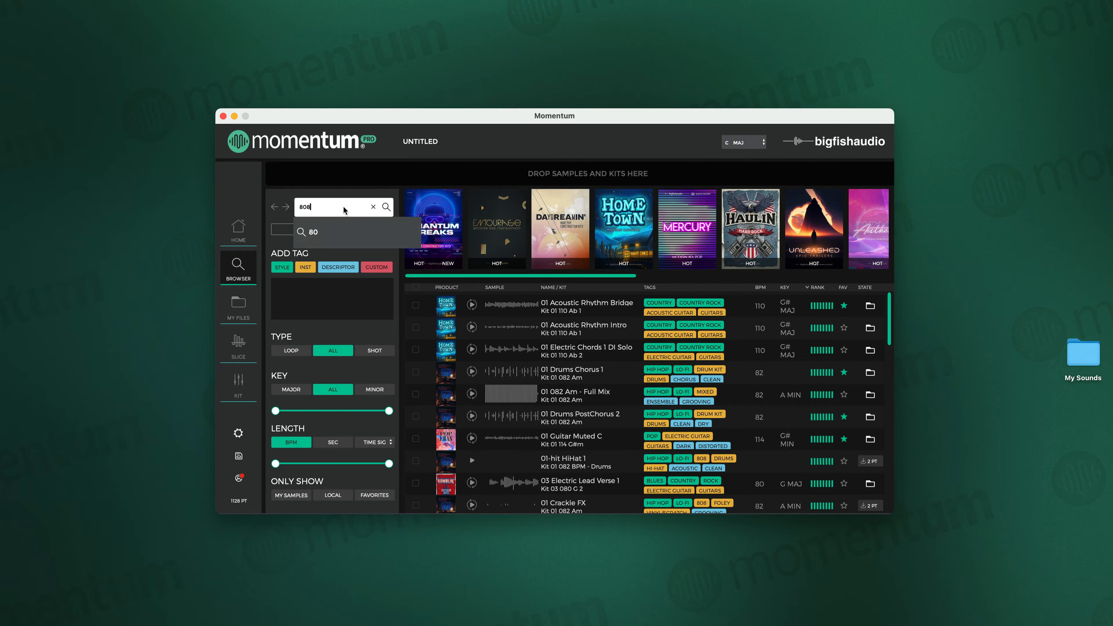
pyautogui.click(338, 277)
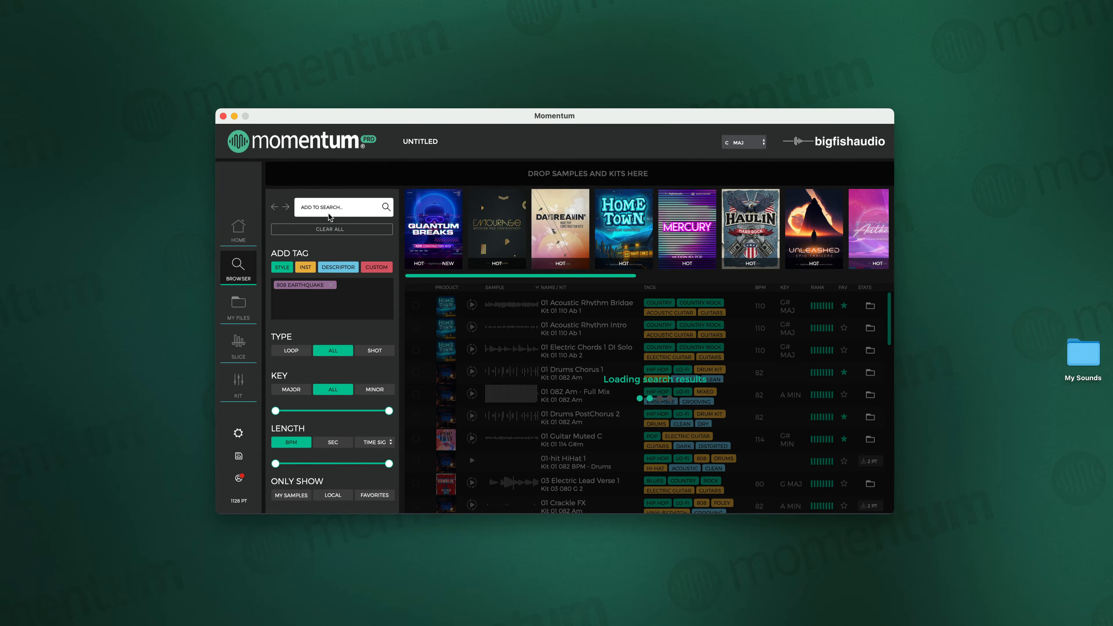
pyautogui.write('drum')
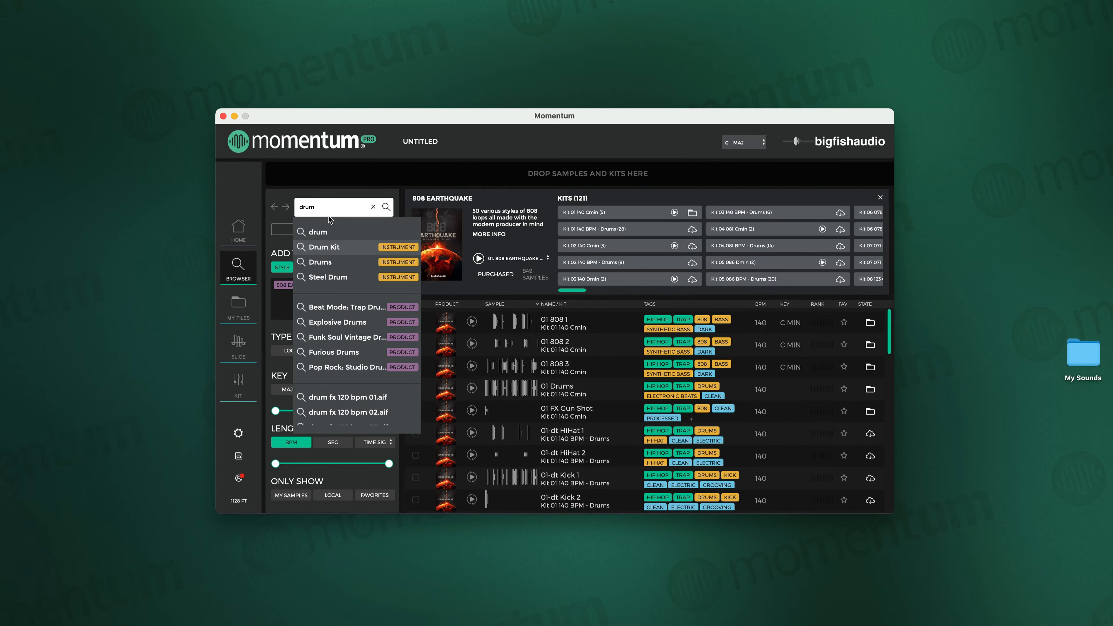
pyautogui.click(327, 259)
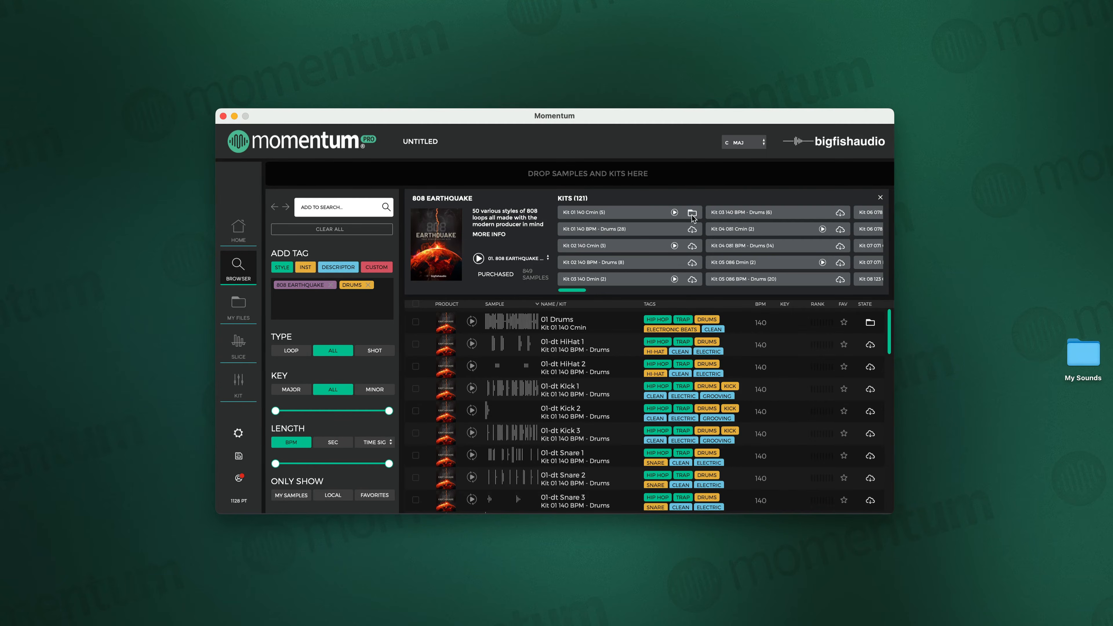
# Load 808 Earthquake's Kit 01 140 Cmin into the project and return to My Files
pyautogui.moveTo(692, 215); pyautogui.dragTo(587, 176)
pyautogui.click(241, 310)
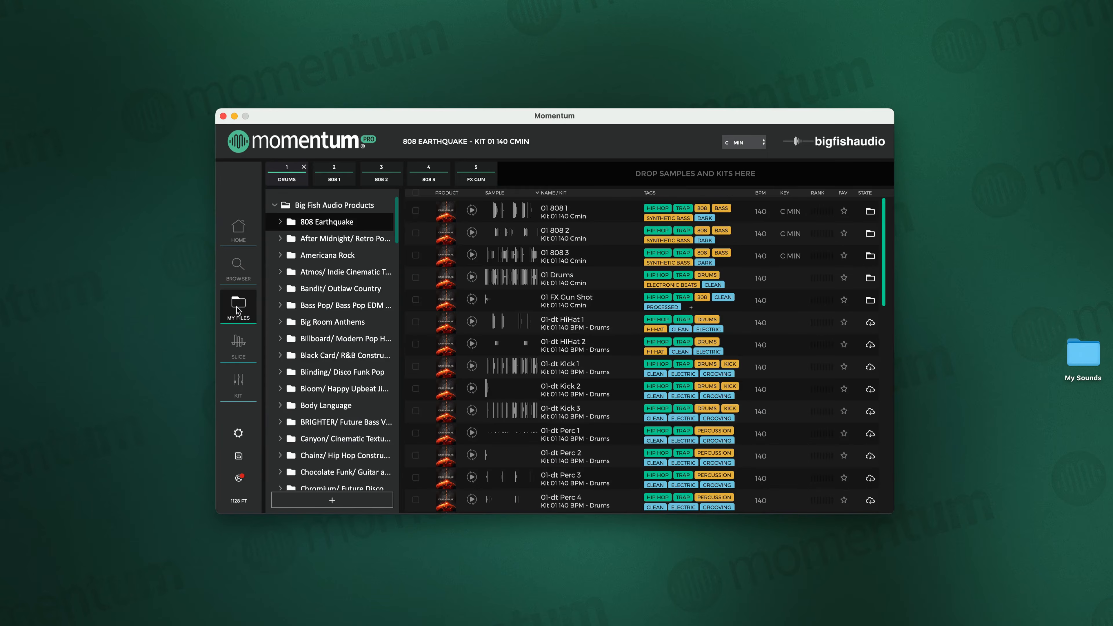
# Collapse the Big Fish Audio Products folder and import the My Sounds folder from the desktop into My Files
pyautogui.click(275, 205)
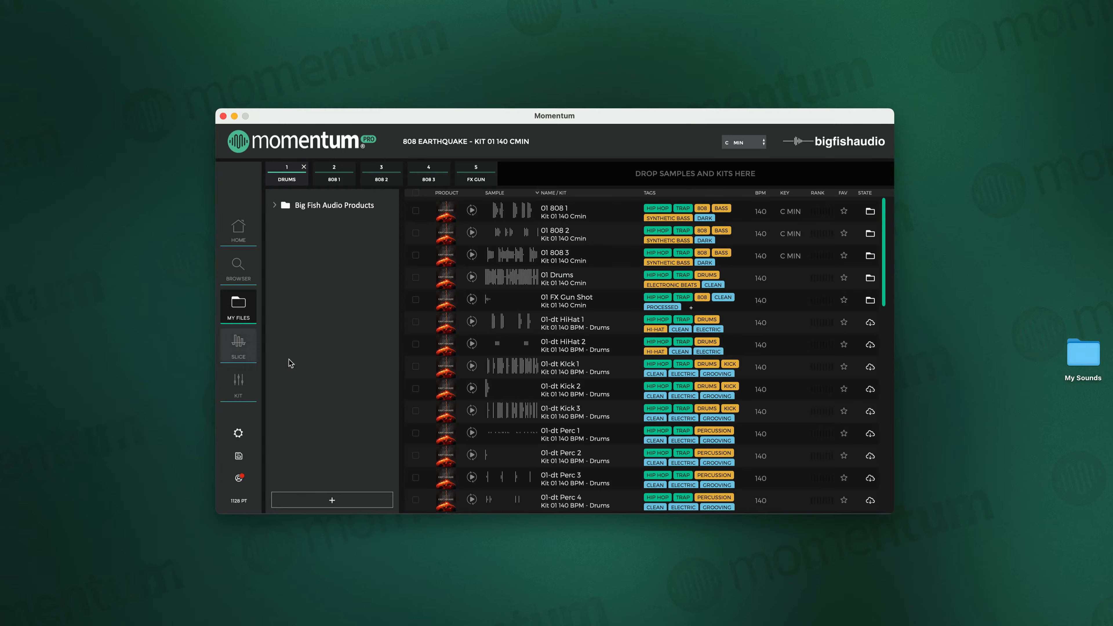
pyautogui.moveTo(1079, 360); pyautogui.dragTo(1042, 362)
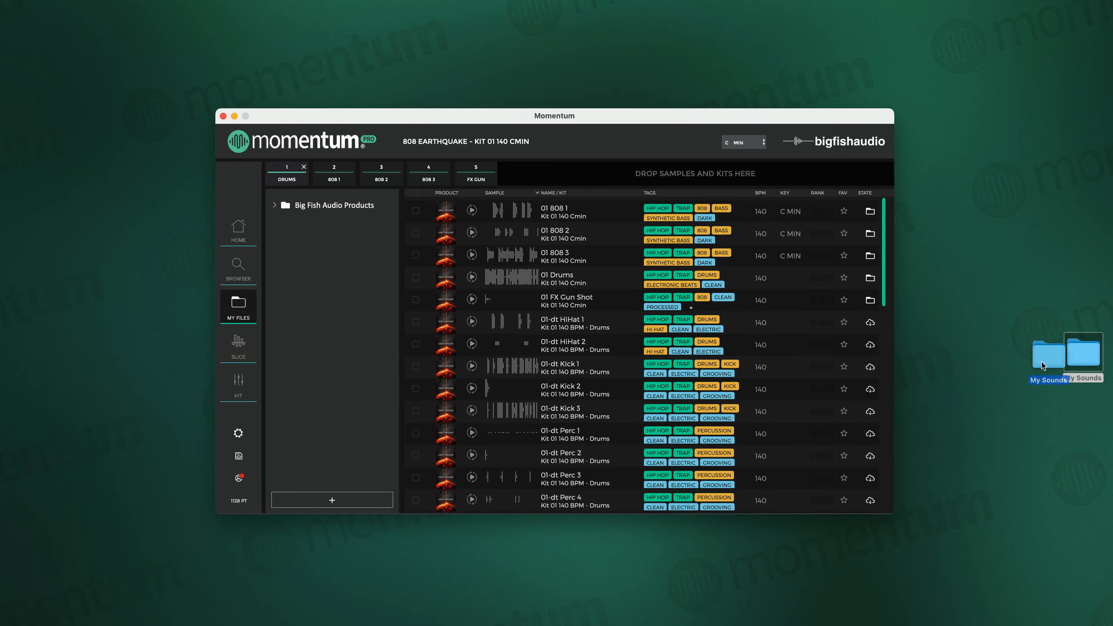
pyautogui.moveTo(963, 336); pyautogui.dragTo(328, 310)
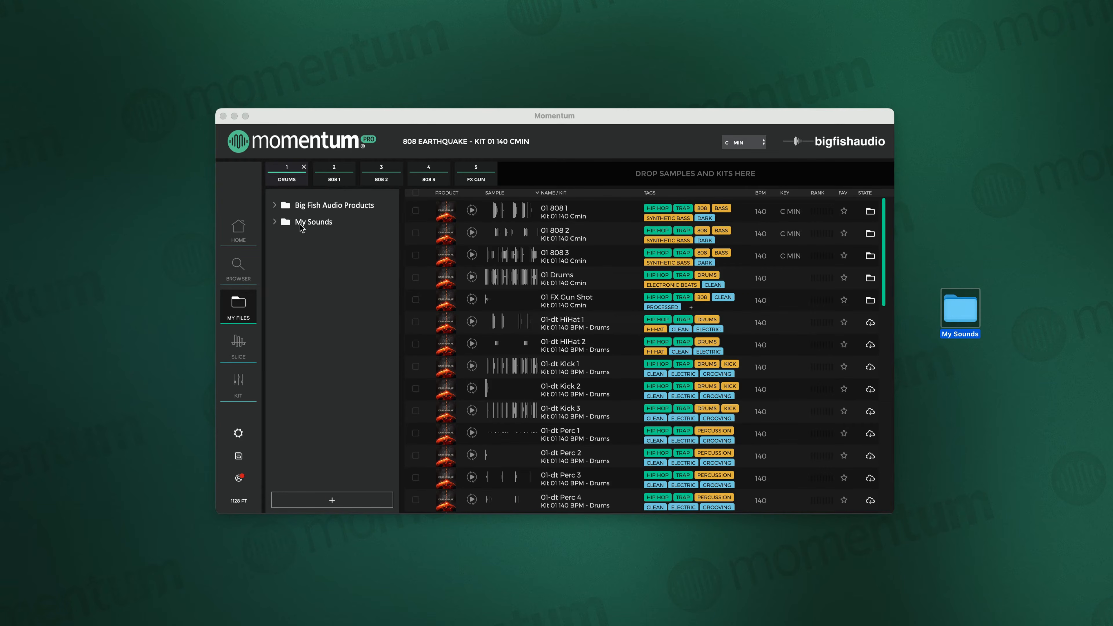
# Expand My Sounds and look through the samples in its subfolders, ending on My Rock Guitars
pyautogui.click(274, 223)
pyautogui.click(341, 240)
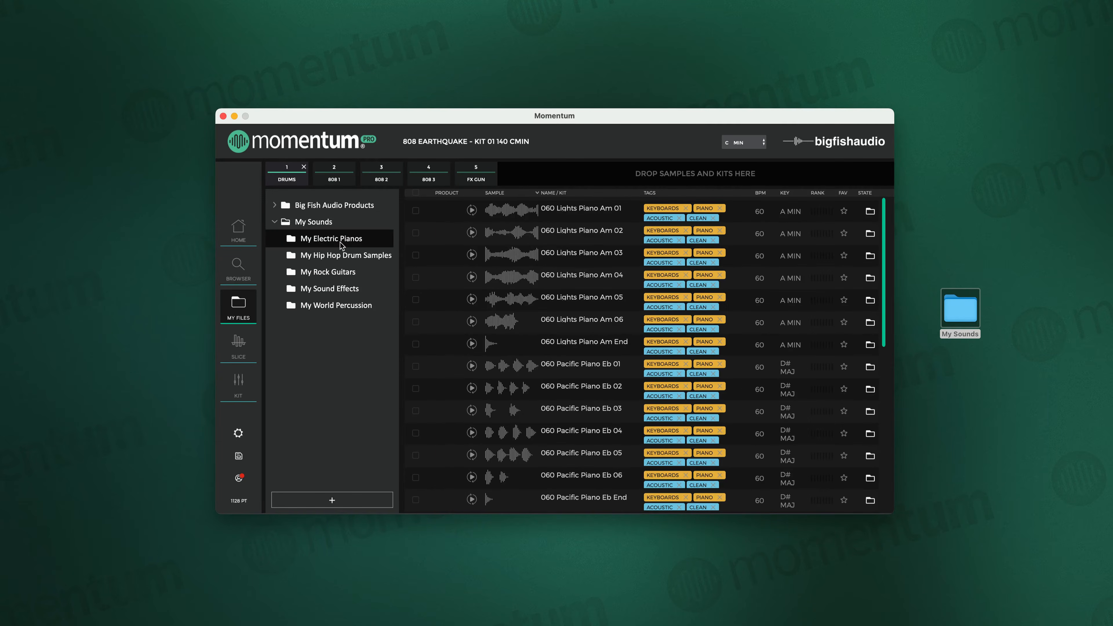
pyautogui.click(341, 256)
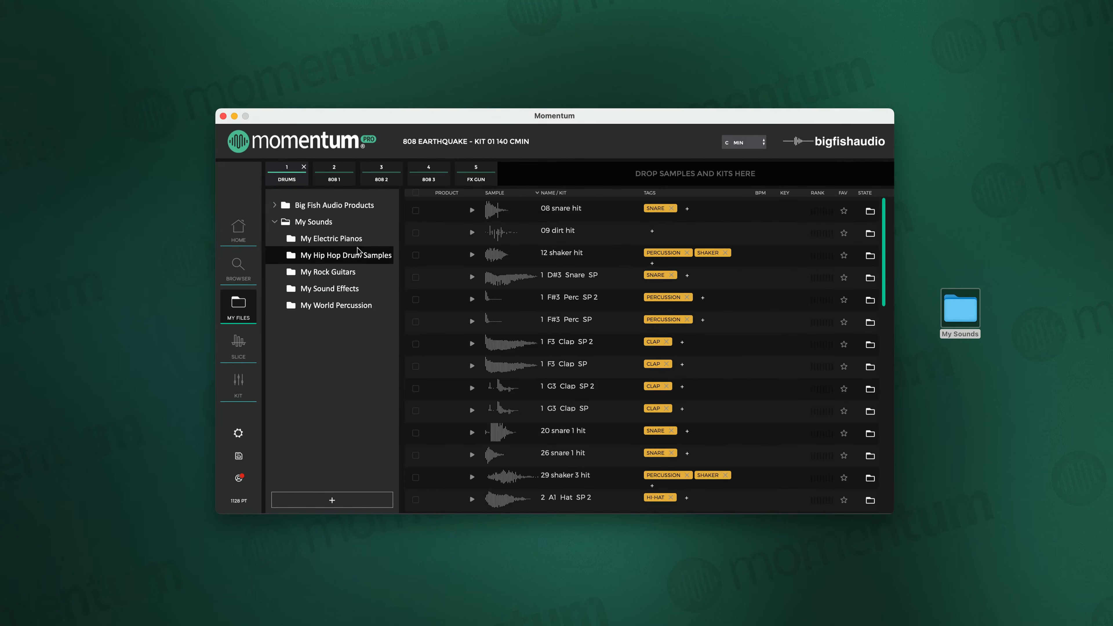
pyautogui.click(340, 274)
pyautogui.click(347, 289)
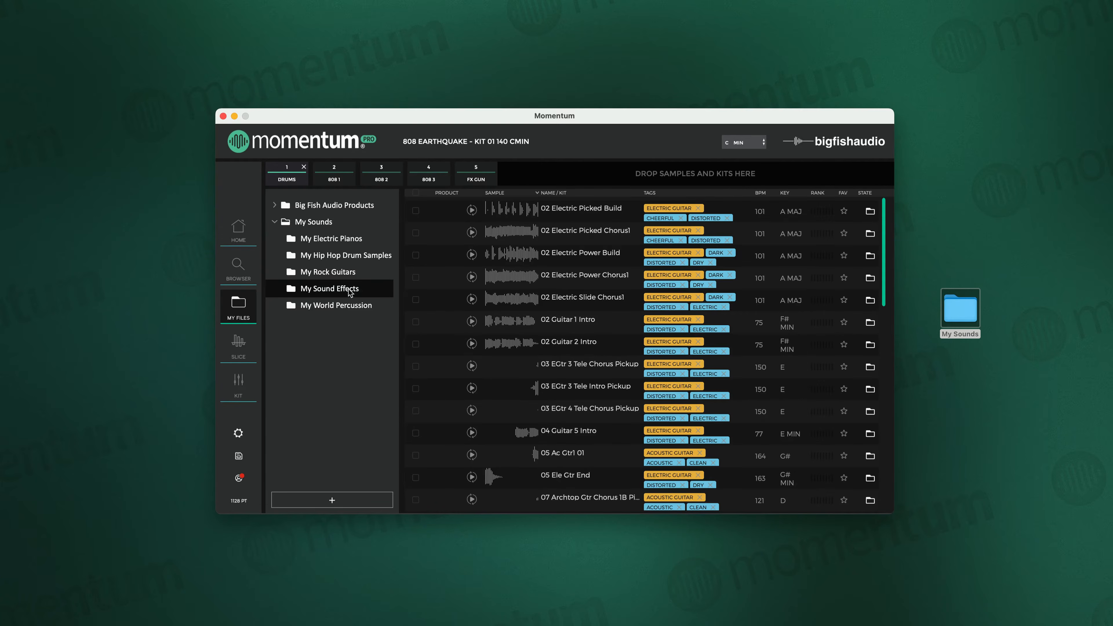
pyautogui.click(337, 306)
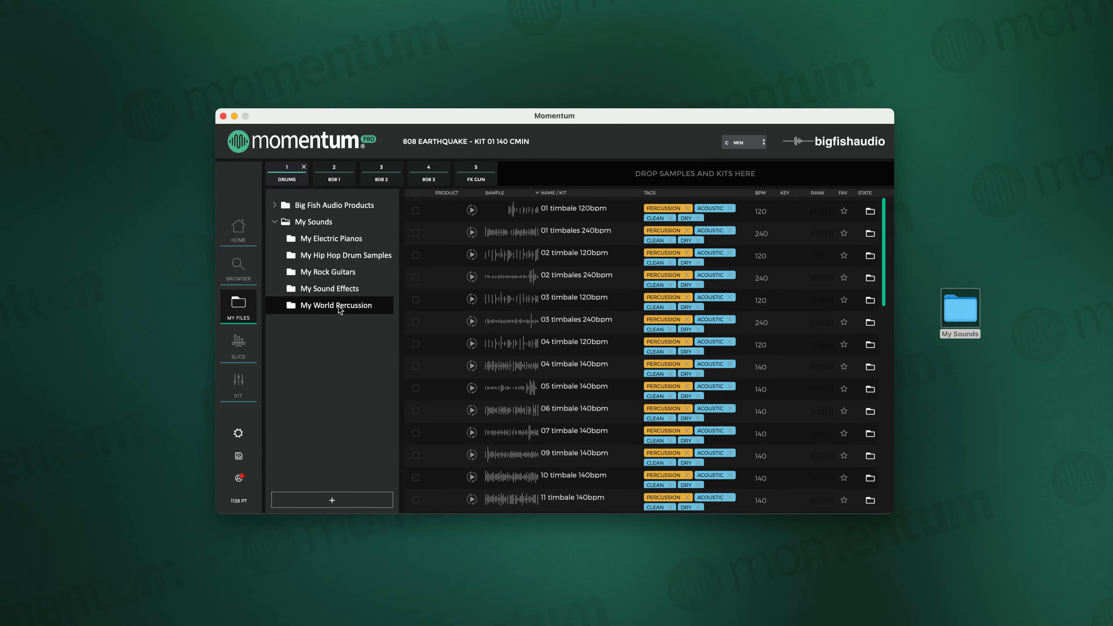
pyautogui.click(336, 273)
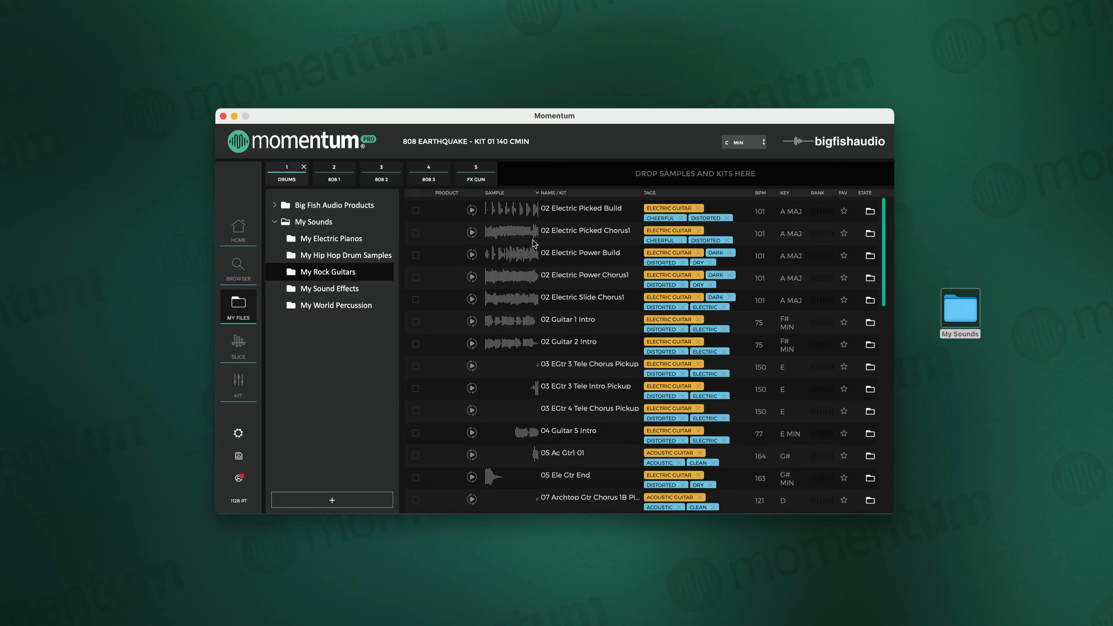
# Select the 02 Electric Picked Build sample, view its mode, tempo, time signature and key settings, and cancel the edit
pyautogui.click(416, 210)
pyautogui.click(426, 212)
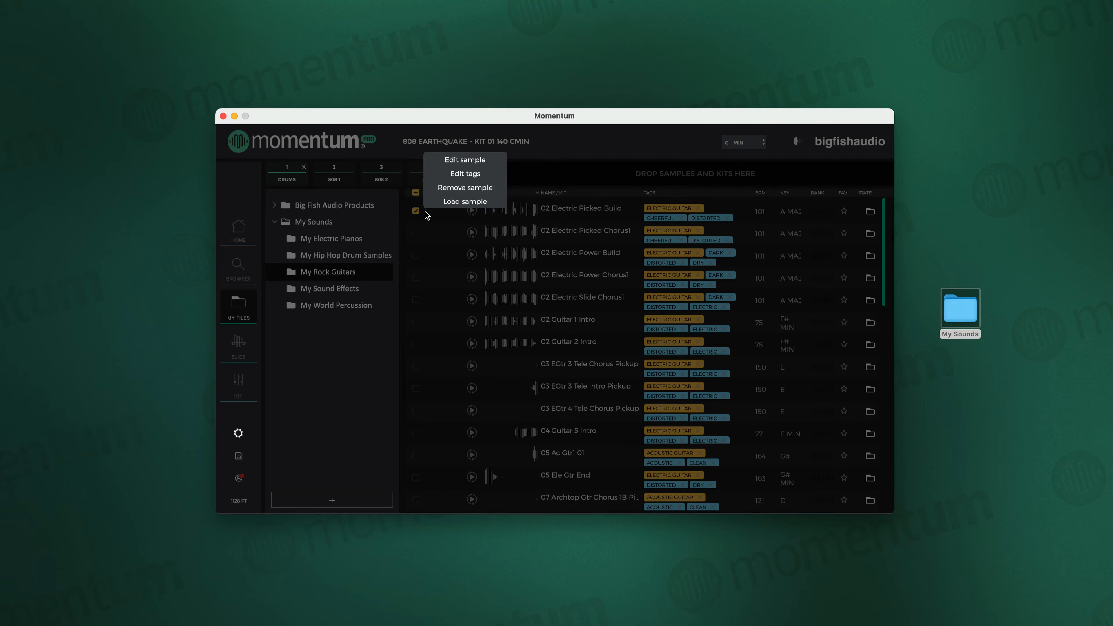
pyautogui.click(465, 160)
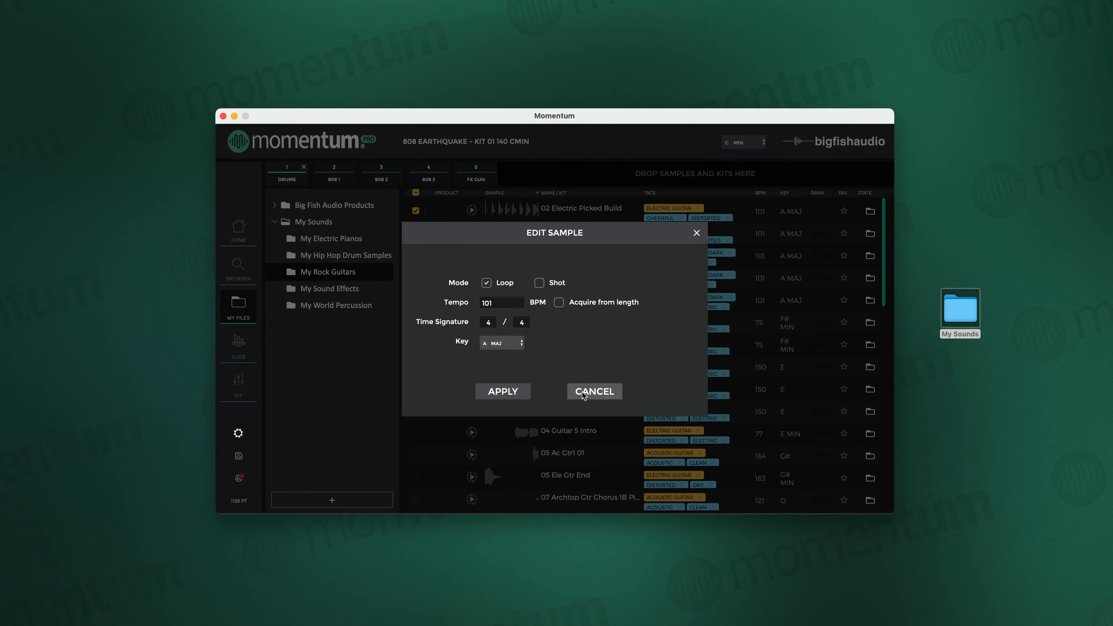
pyautogui.click(570, 391)
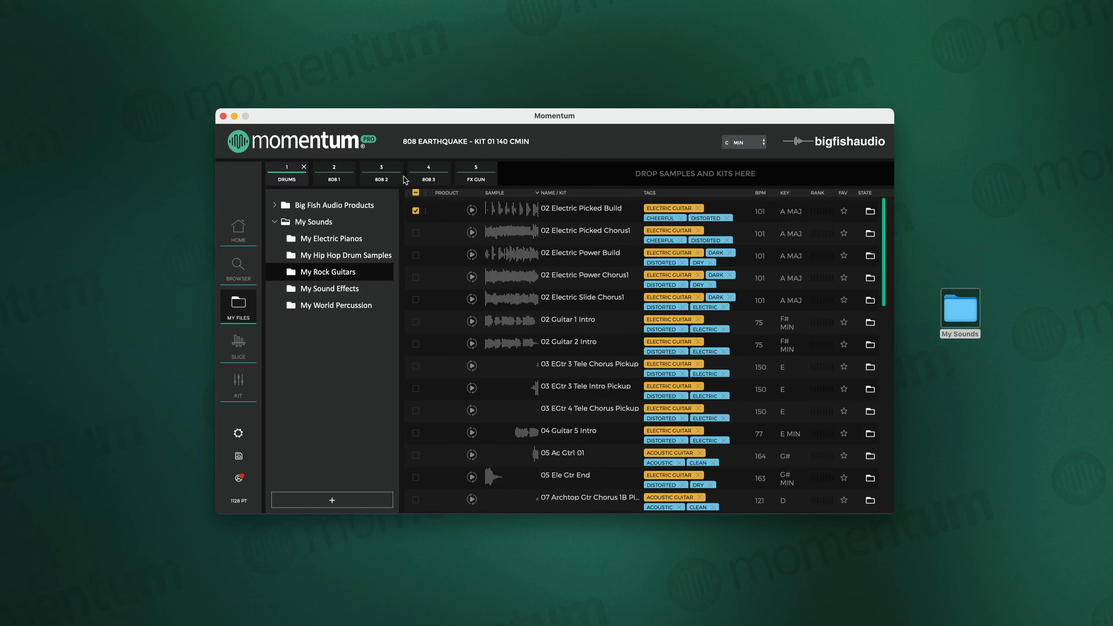
# View the descriptor tags available for the 02 Electric Picked Build sample and cancel the selection
pyautogui.click(426, 213)
pyautogui.click(459, 175)
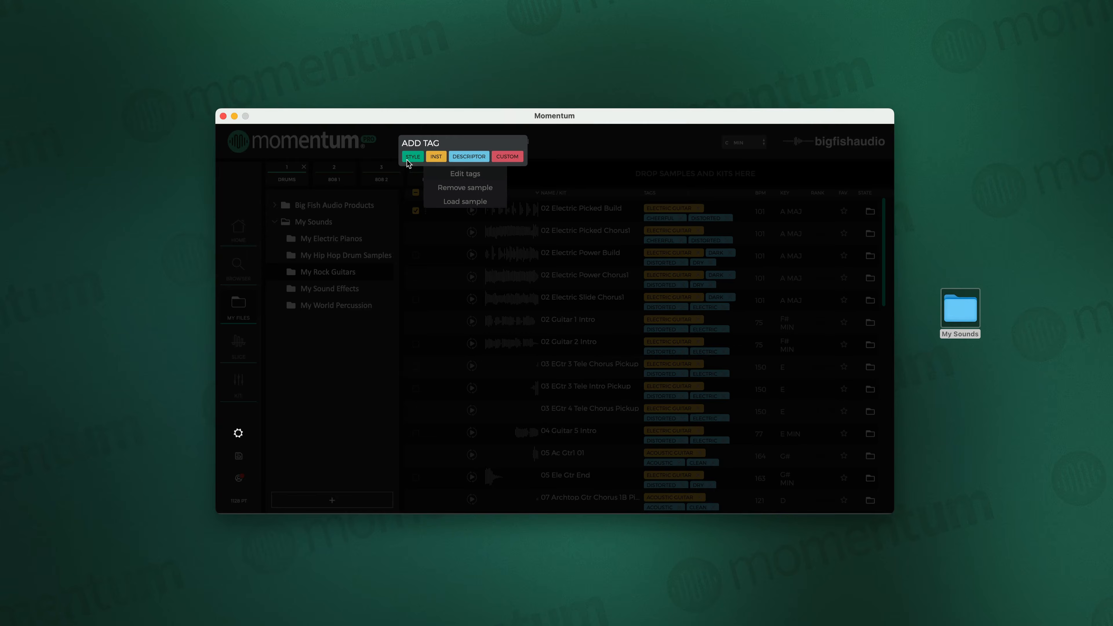
pyautogui.click(466, 158)
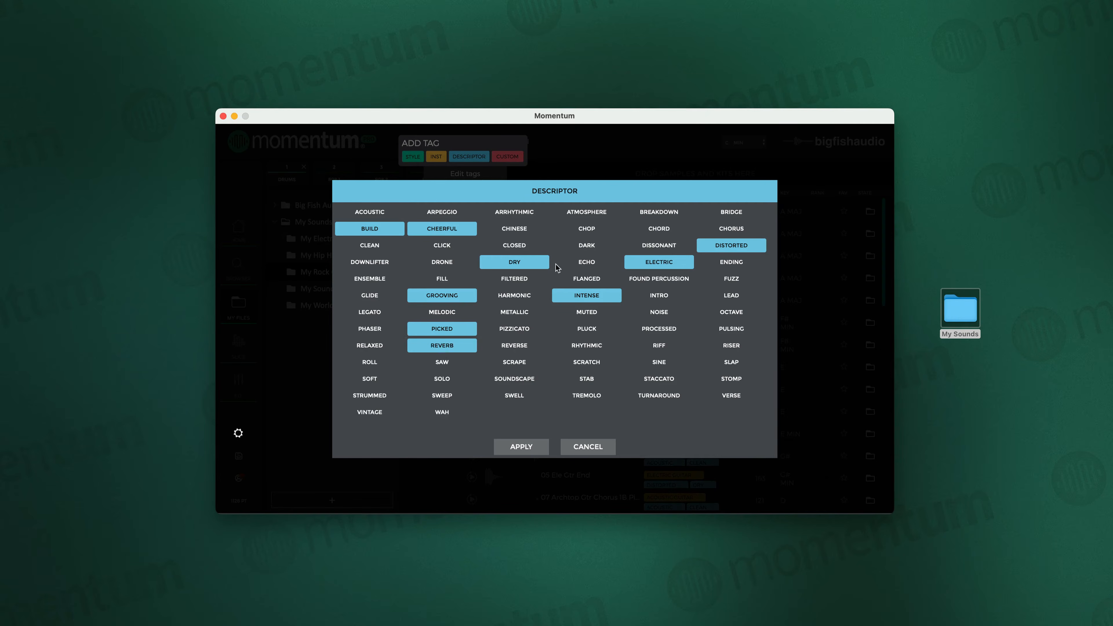
pyautogui.click(584, 449)
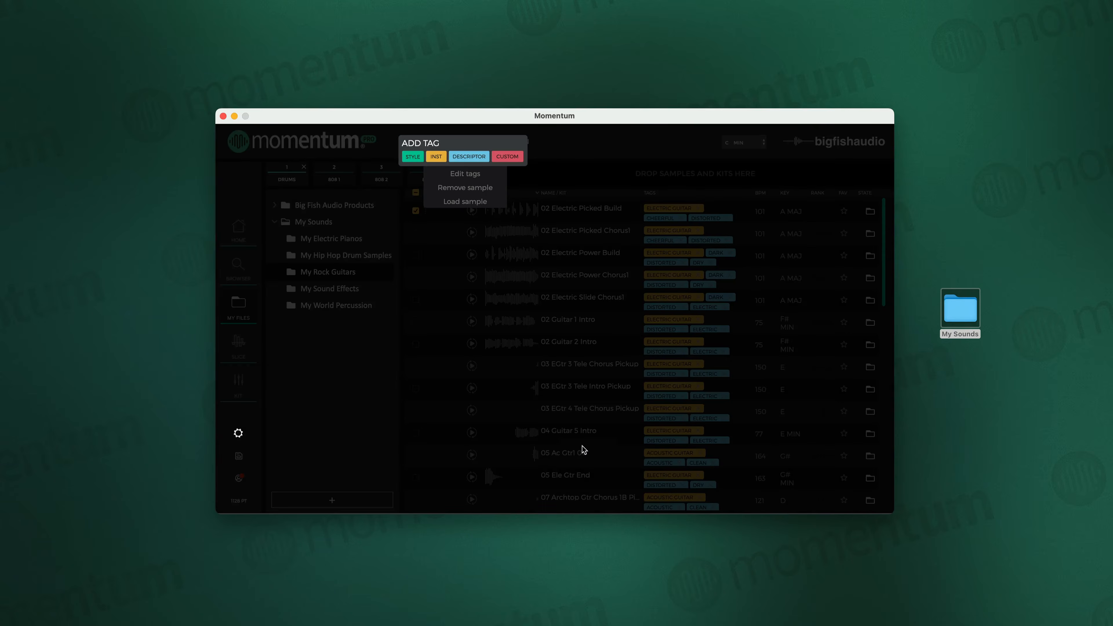
# Delete the MY 2025 ROCK GTRS tag from the custom tags
pyautogui.click(507, 157)
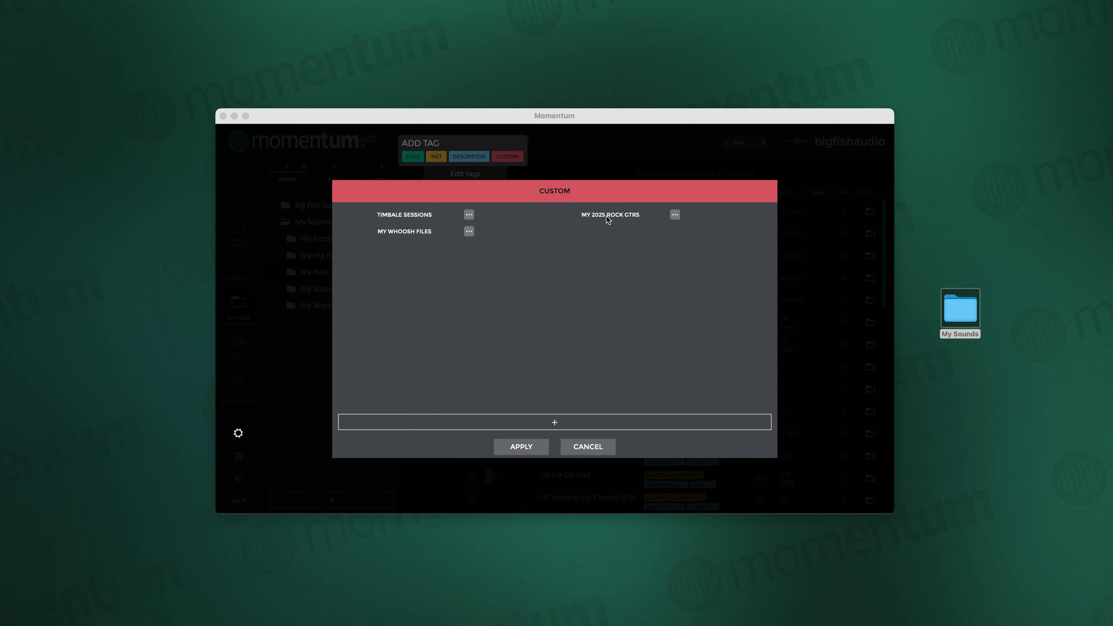
pyautogui.click(675, 214)
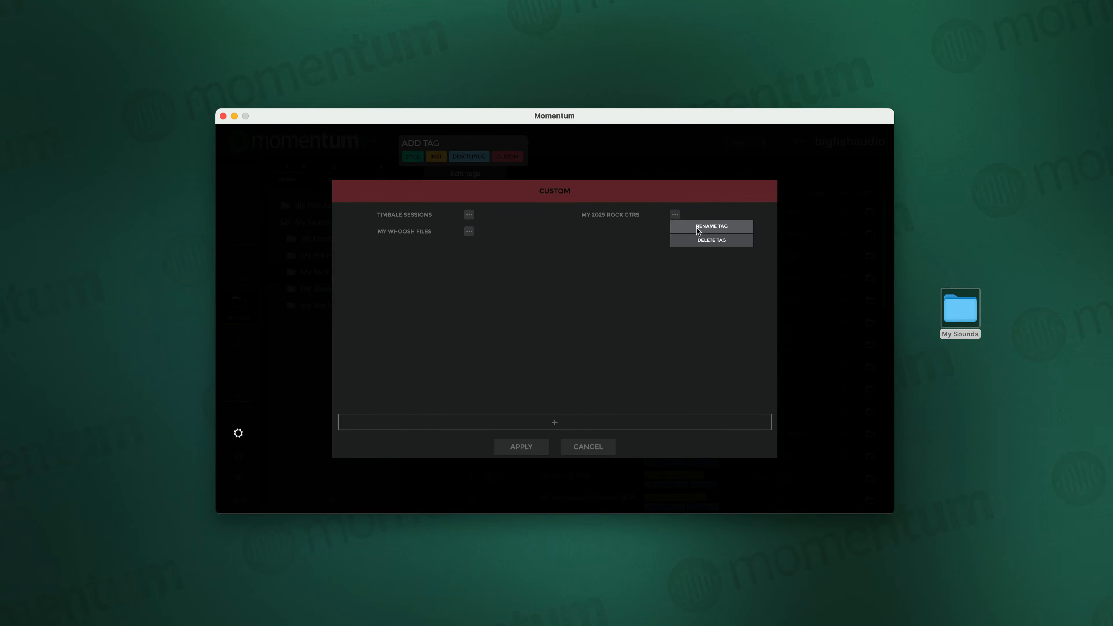
pyautogui.click(702, 238)
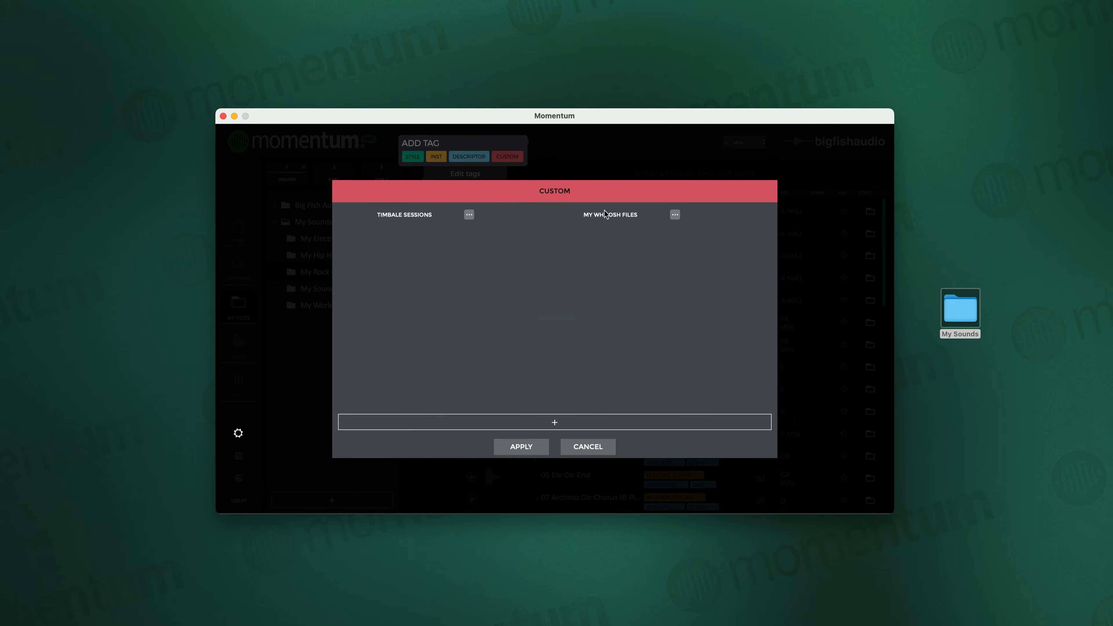
# Create a custom tag named ROCK GTRS 2025
pyautogui.click(555, 425)
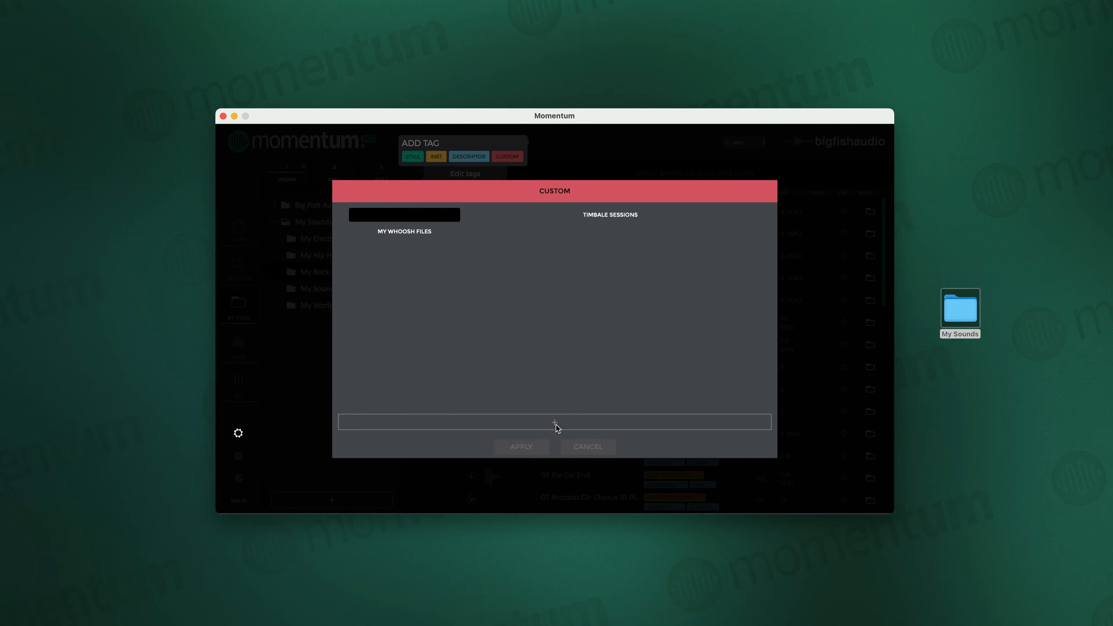
pyautogui.write('rock h')
pyautogui.press('BackSpace')
pyautogui.write('gtrs 2025')
pyautogui.press('Return')
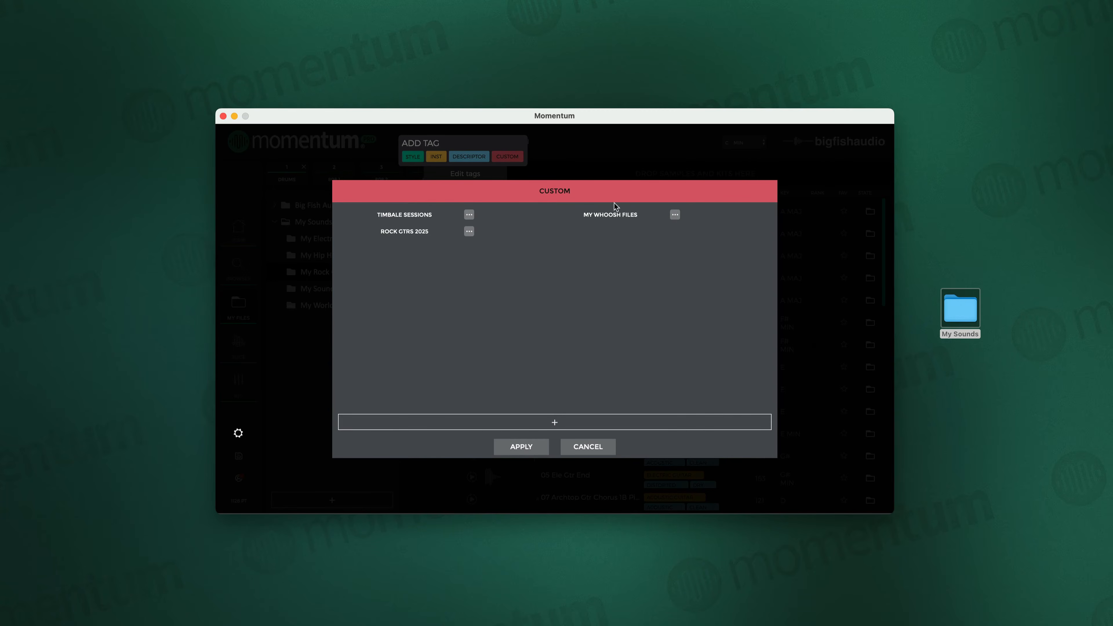
# Pick the ROCK GTRS 2025 custom tag for the 02 Electric Picked Build sample and cancel without applying it
pyautogui.click(430, 236)
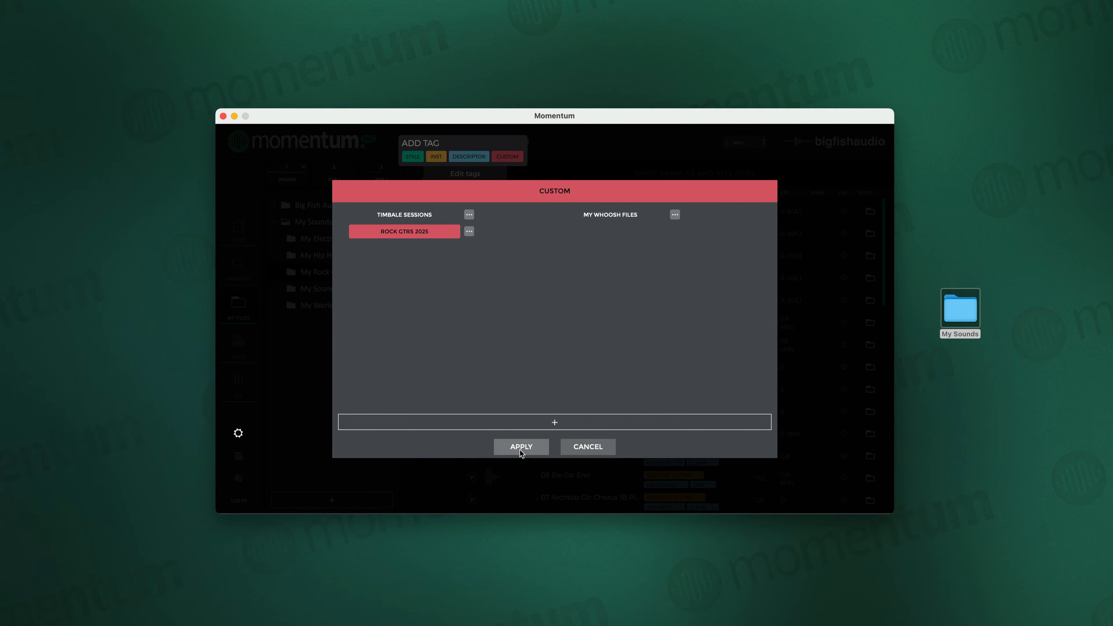
pyautogui.click(614, 452)
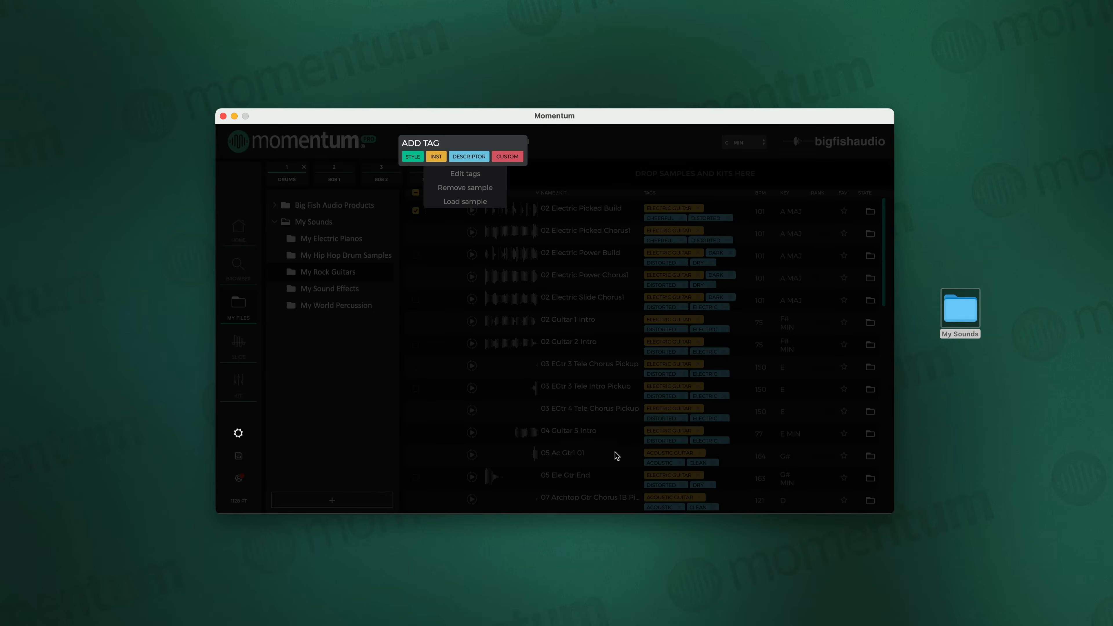
pyautogui.click(455, 252)
pyautogui.click(418, 239)
# Select all samples in the My Rock Guitars folder and apply the ROCK GTRS 2025 custom tag to them
pyautogui.click(415, 192)
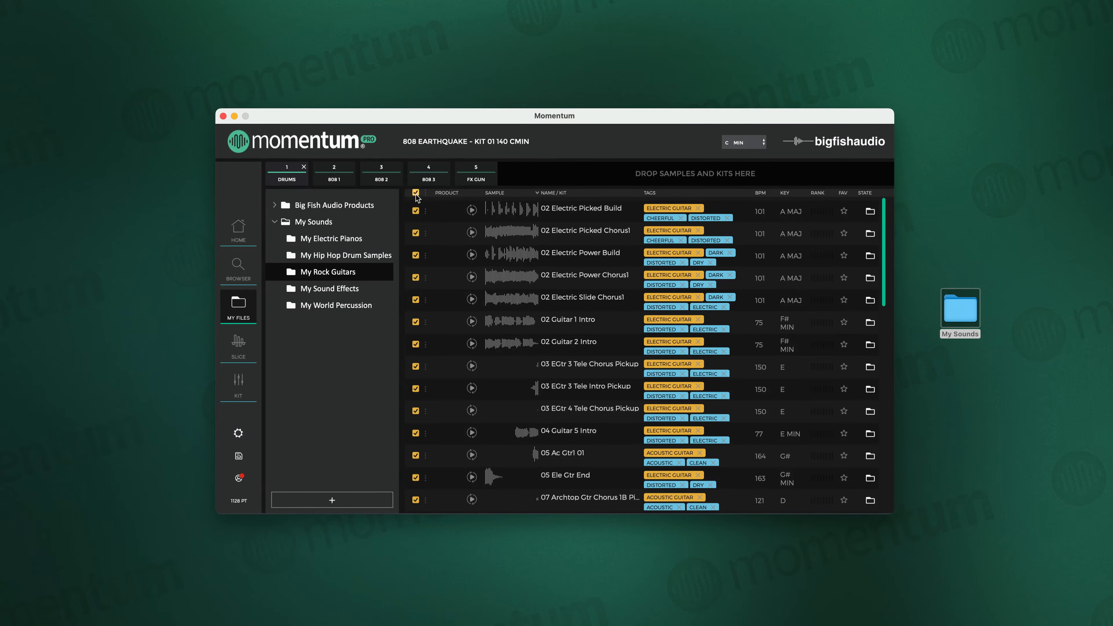
pyautogui.scroll(-15, 429, 356)
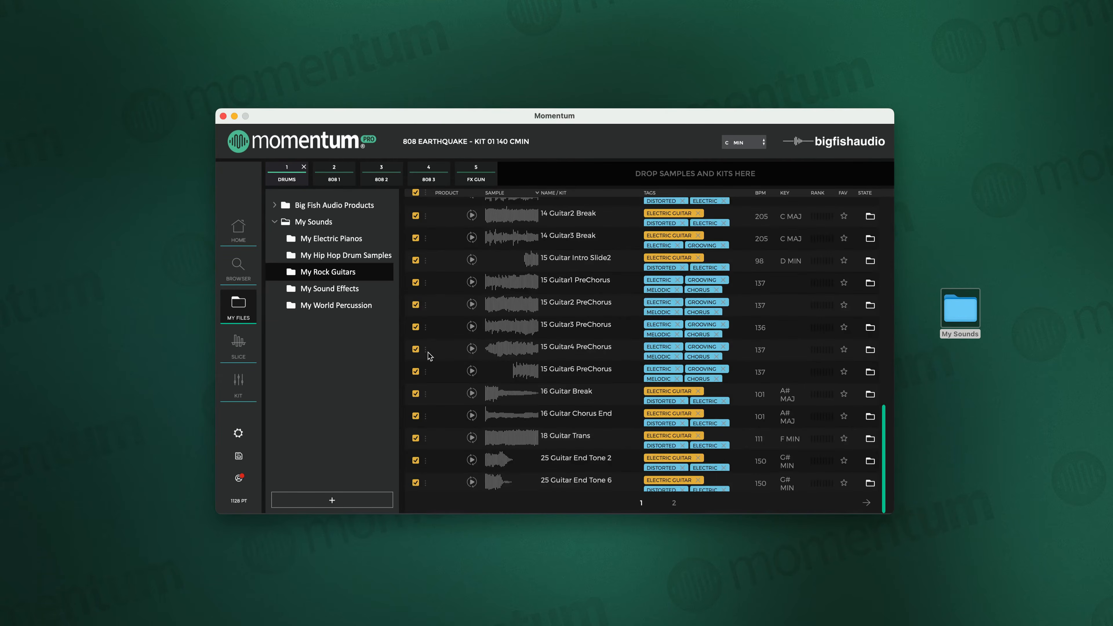
pyautogui.scroll(15, 432, 354)
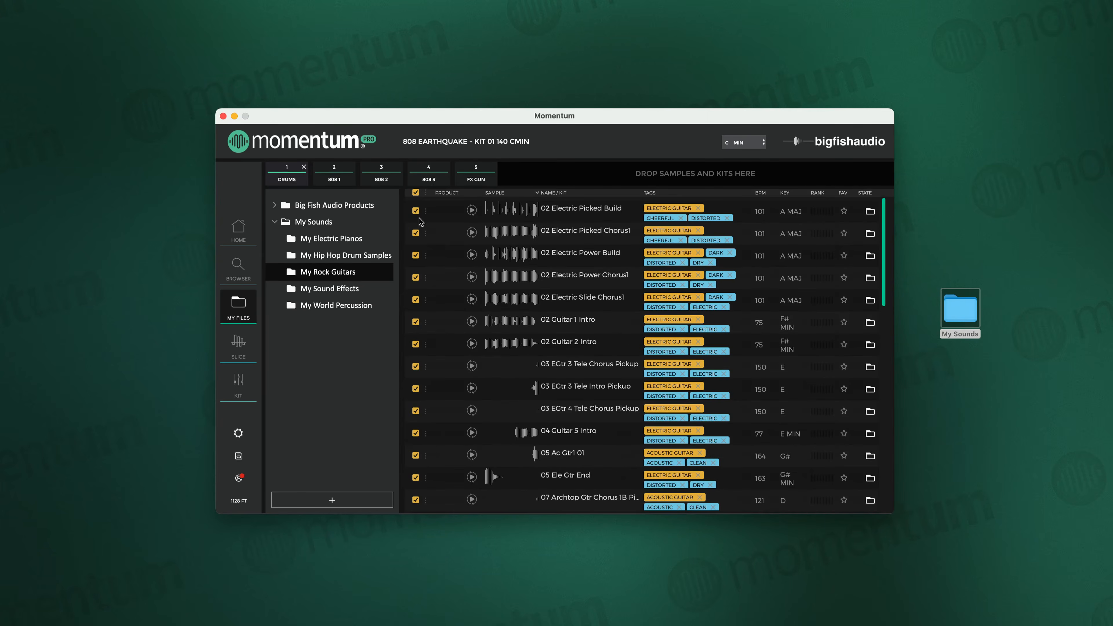
pyautogui.rightClick(427, 195)
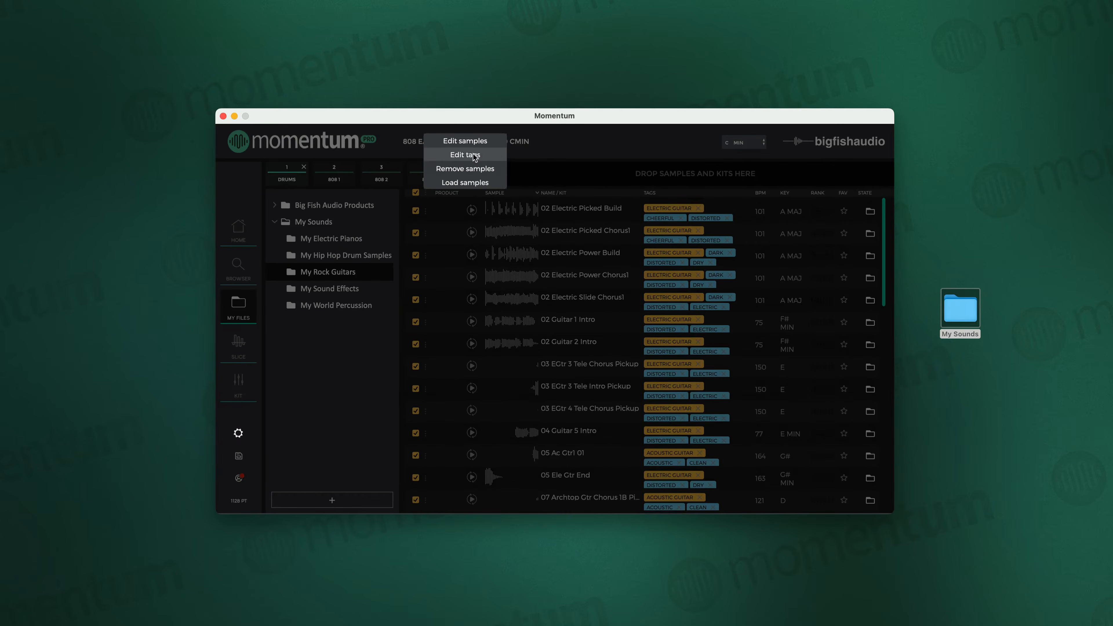
pyautogui.click(528, 139)
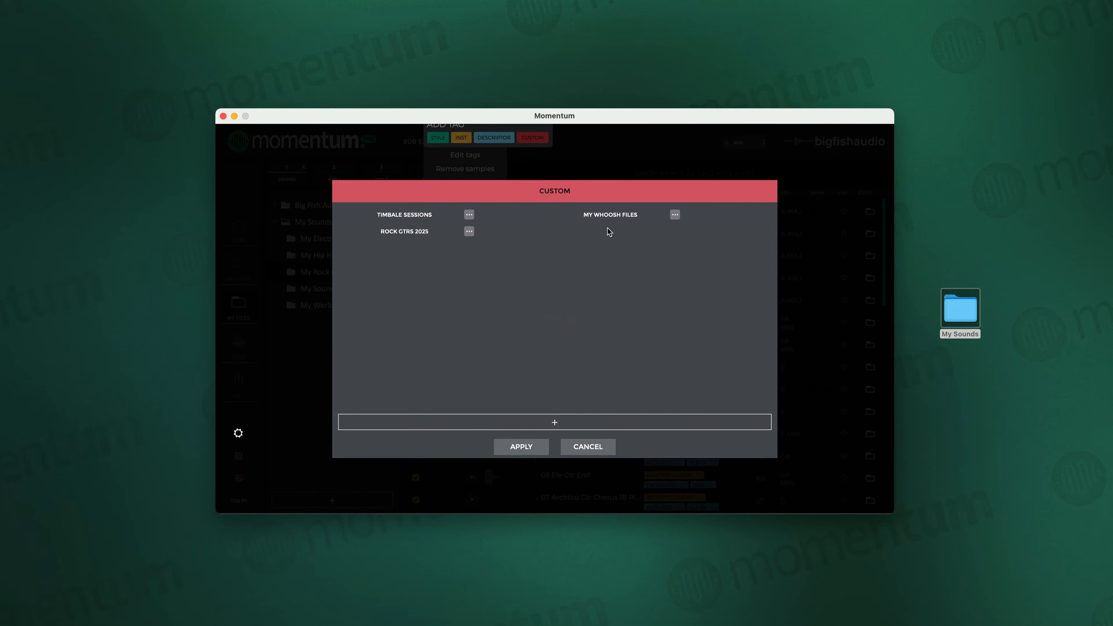
pyautogui.click(419, 235)
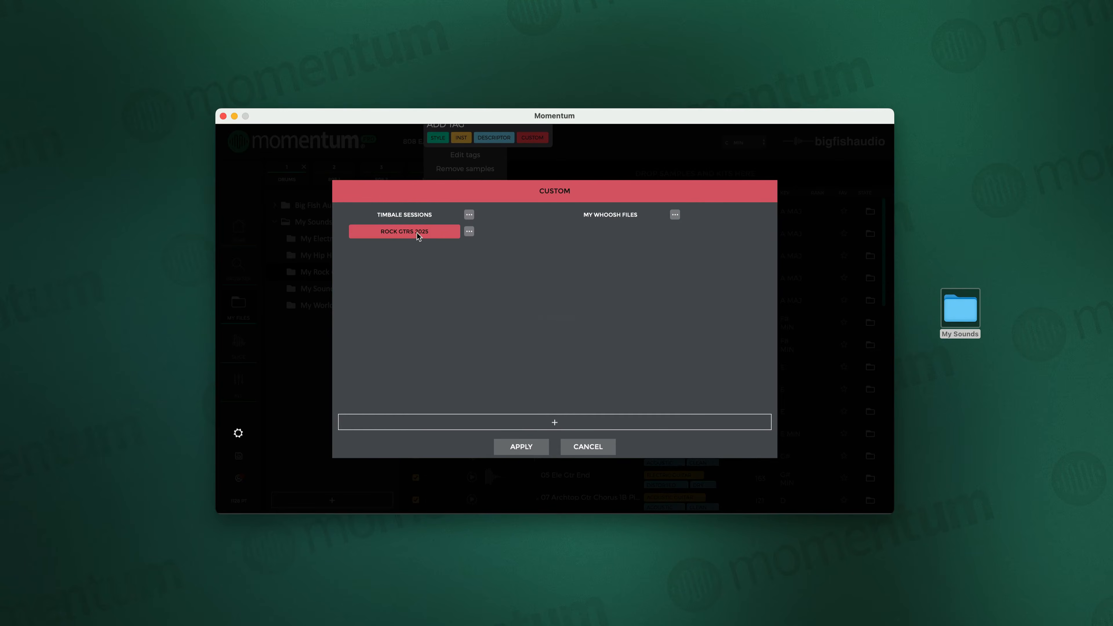
pyautogui.click(531, 449)
pyautogui.scroll(-3, 676, 239)
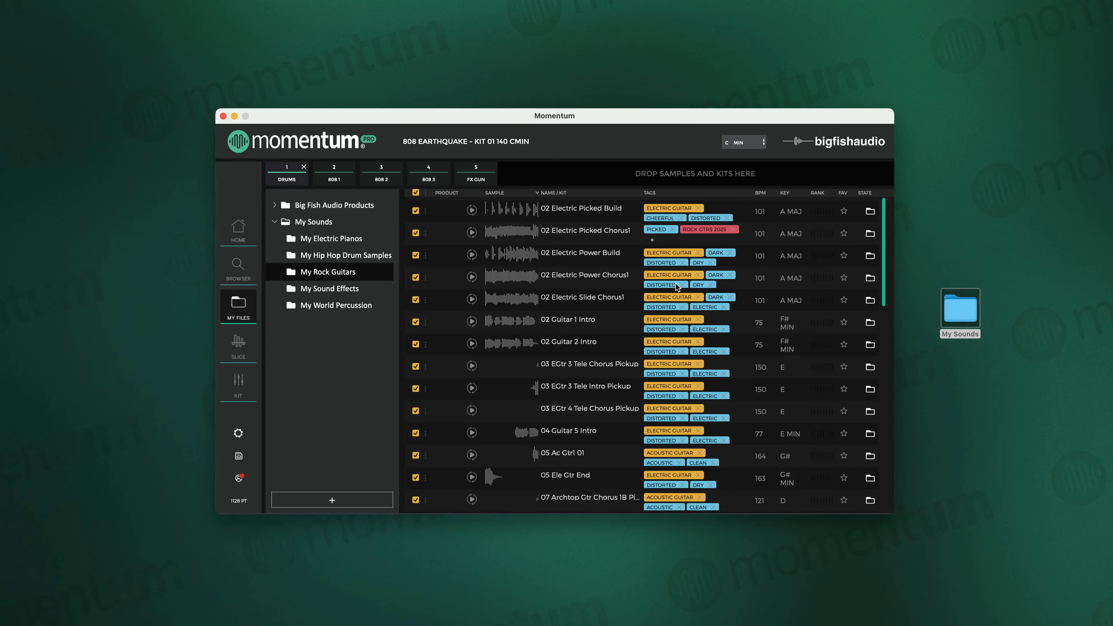
pyautogui.click(426, 212)
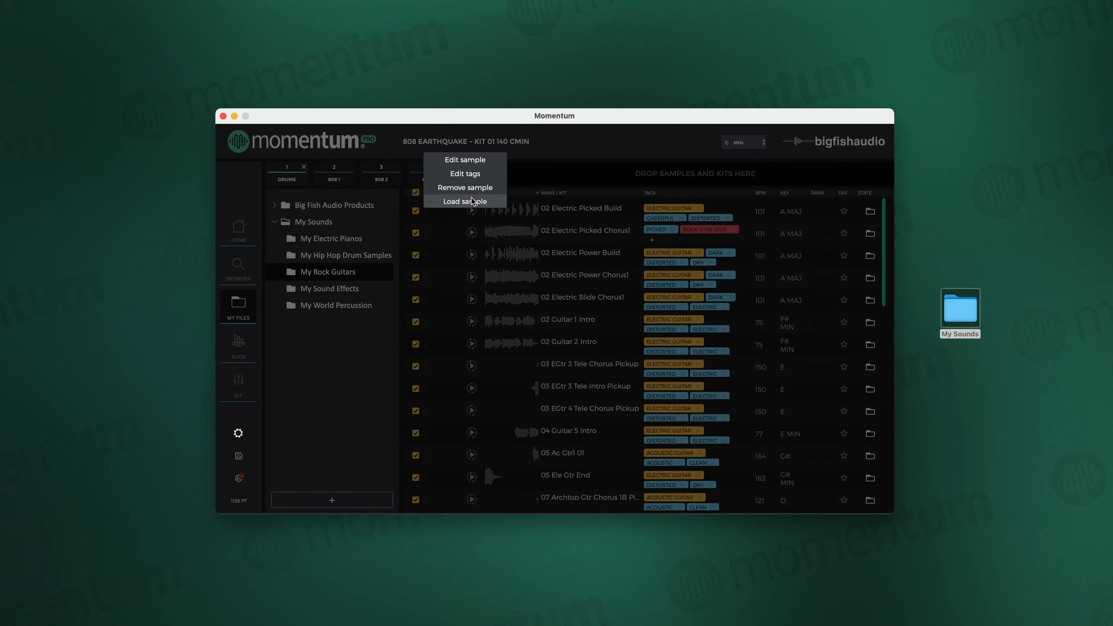
pyautogui.click(449, 256)
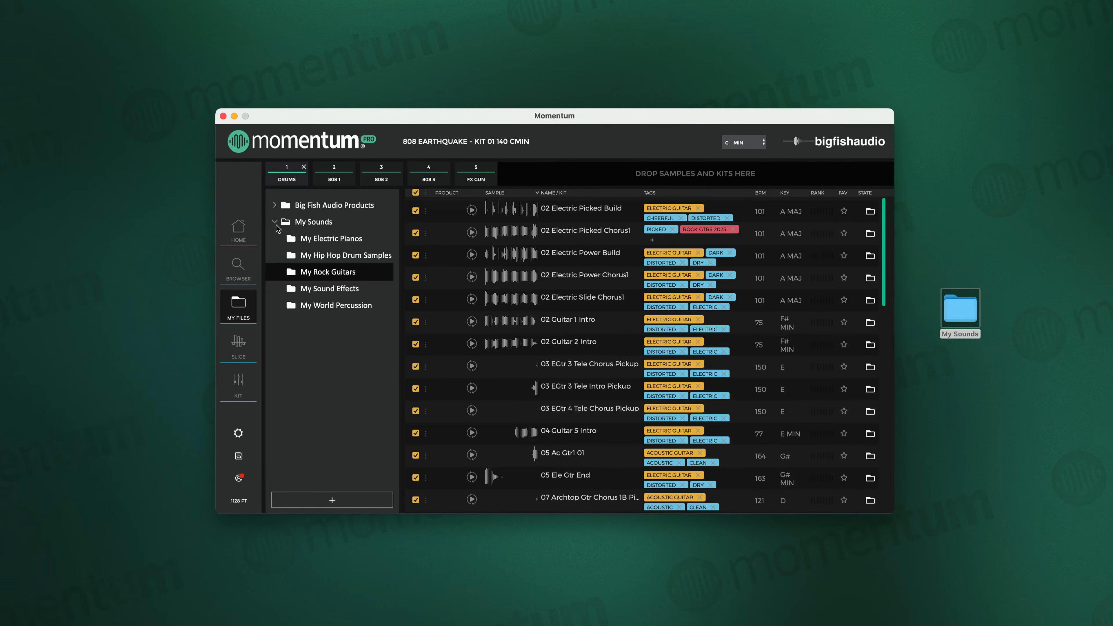
# Start removing the My Electric Pianos folder from My Files and cancel the removal
pyautogui.click(325, 241)
pyautogui.press('Delete')
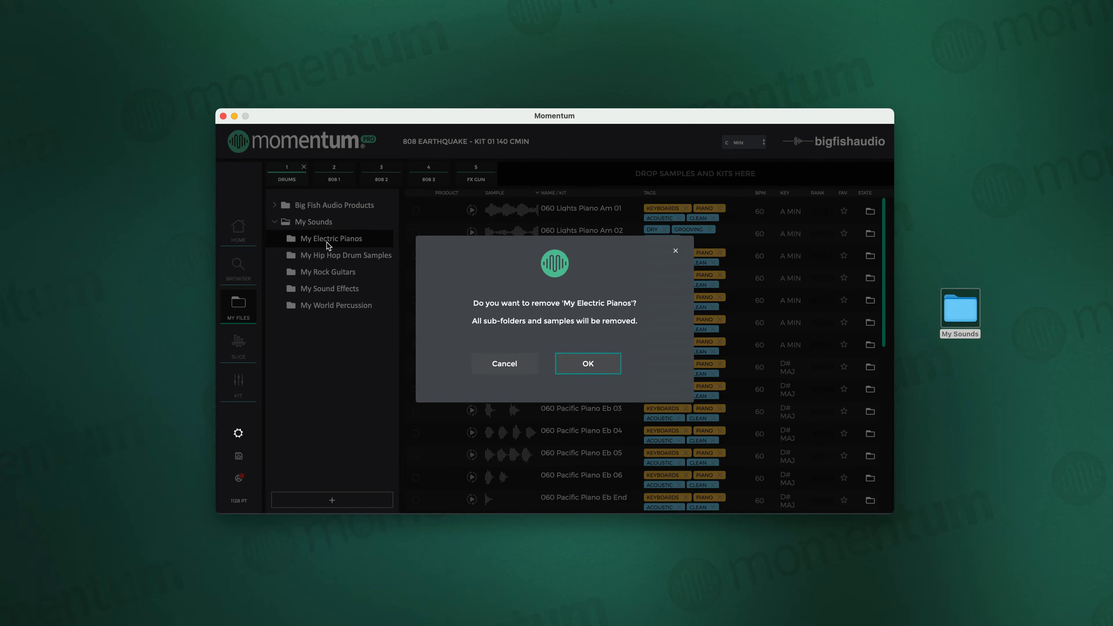
pyautogui.click(500, 363)
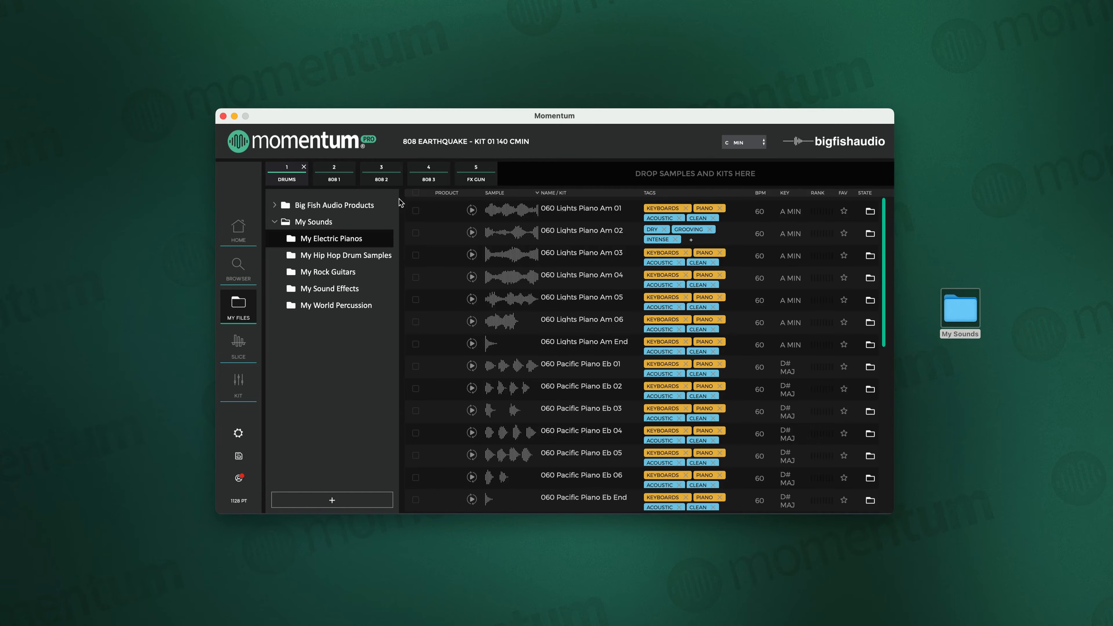
# Delete the My Electric Pianos folder from the desktop My Sounds folder in Finder, and select My Sounds in Momentum's My Files
pyautogui.doubleClick(952, 315)
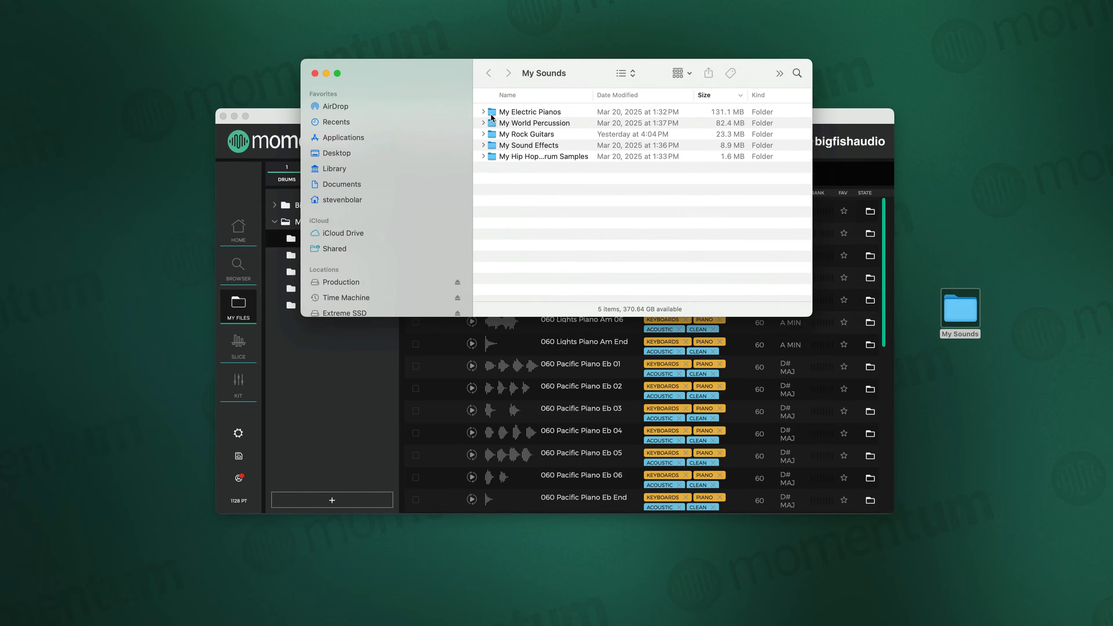
pyautogui.click(534, 115)
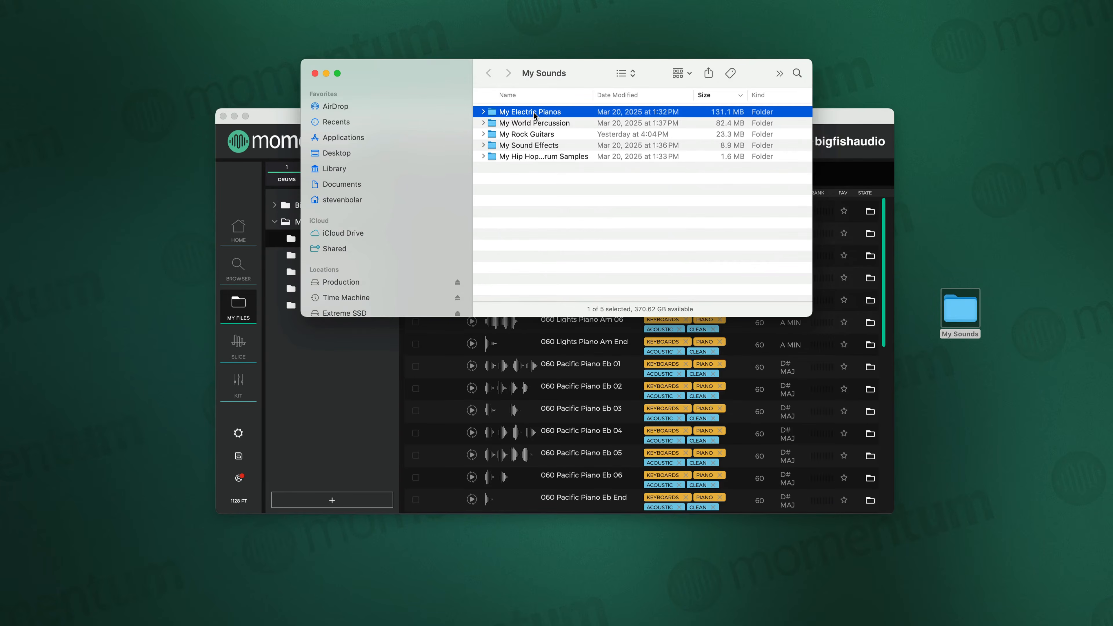
pyautogui.press('super+BackSpace')
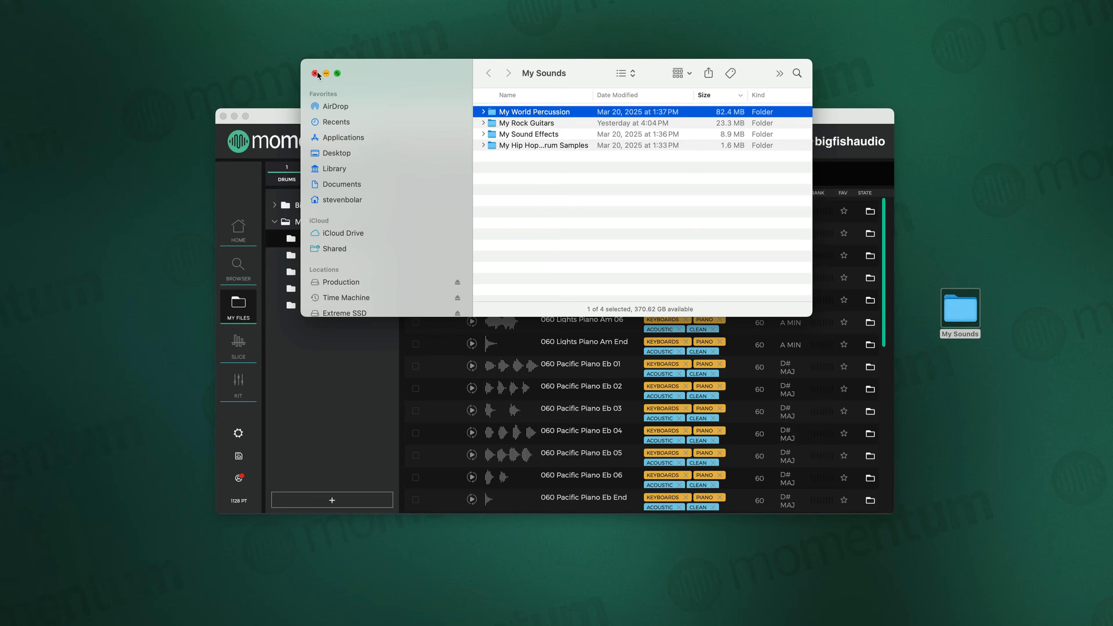
pyautogui.click(315, 73)
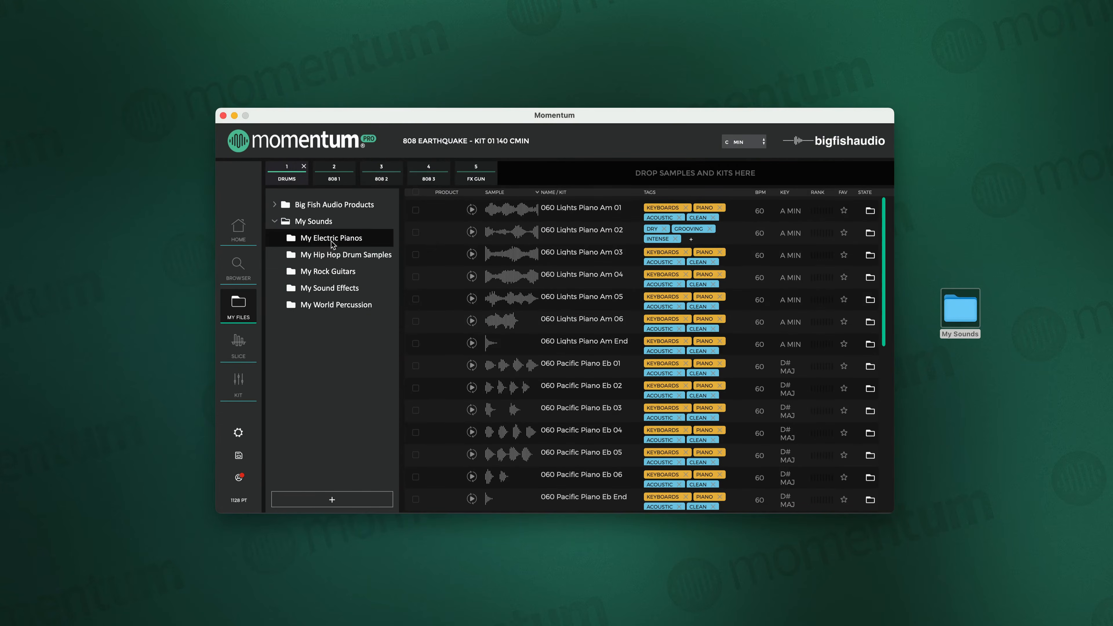
pyautogui.click(337, 223)
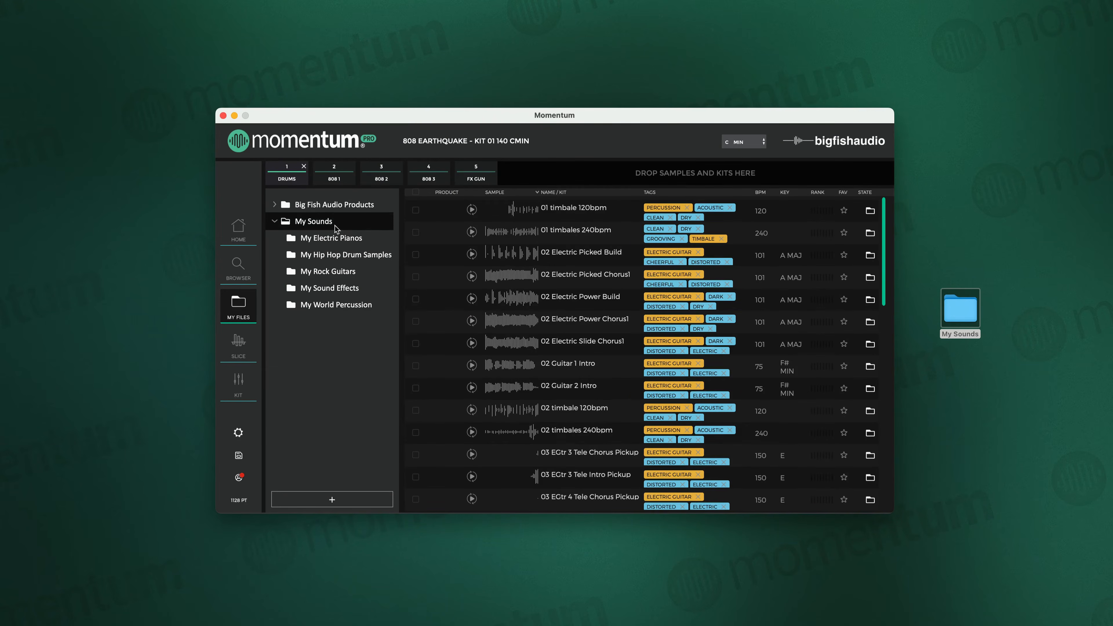
pyautogui.click(381, 223)
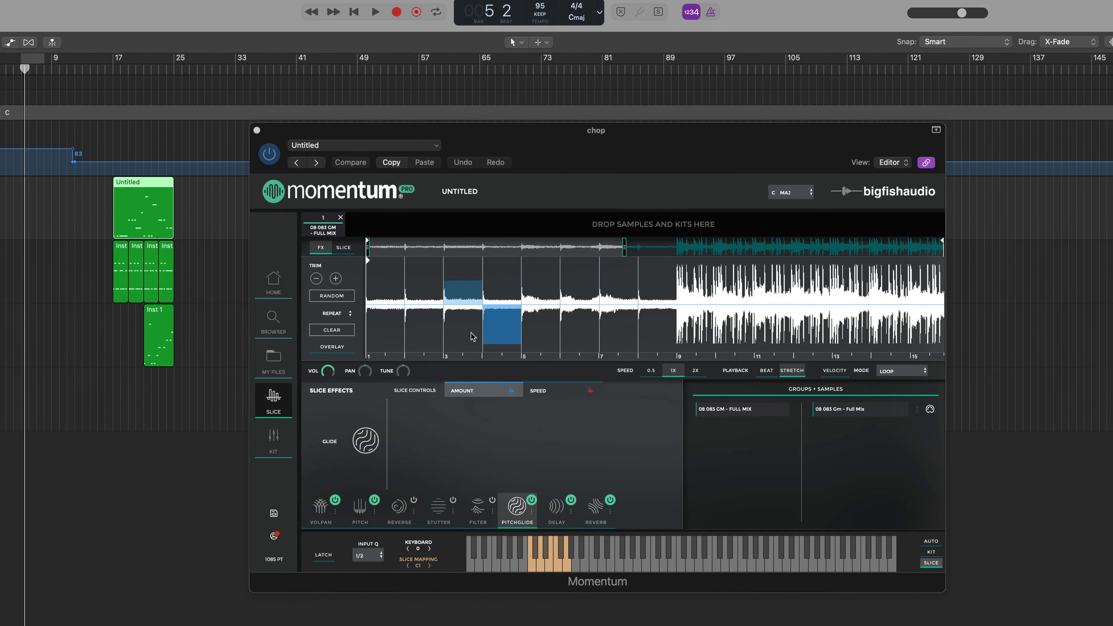
# Audition slices of the 08 083 GM - Full Mix sample from its mapped keys on the keyboard
pyautogui.click(534, 564)
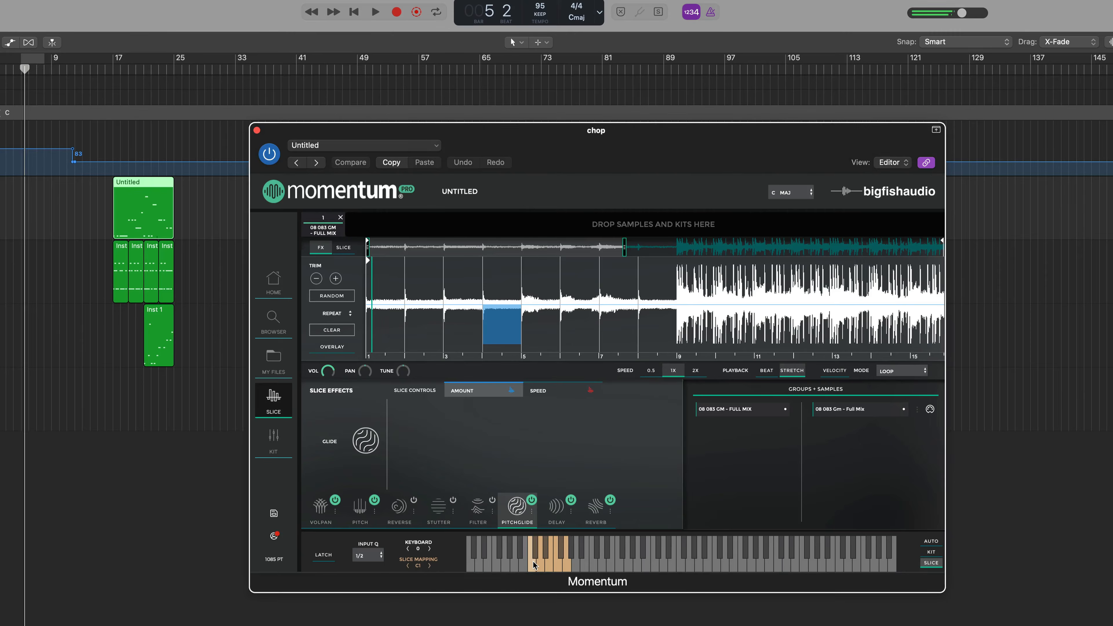
pyautogui.click(546, 565)
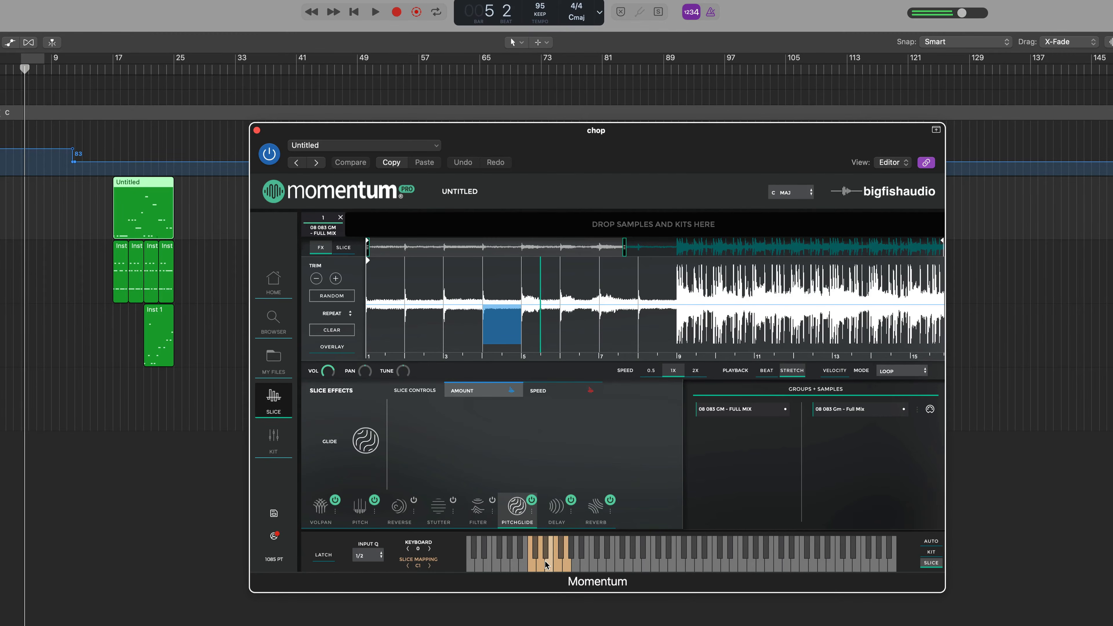
pyautogui.click(532, 568)
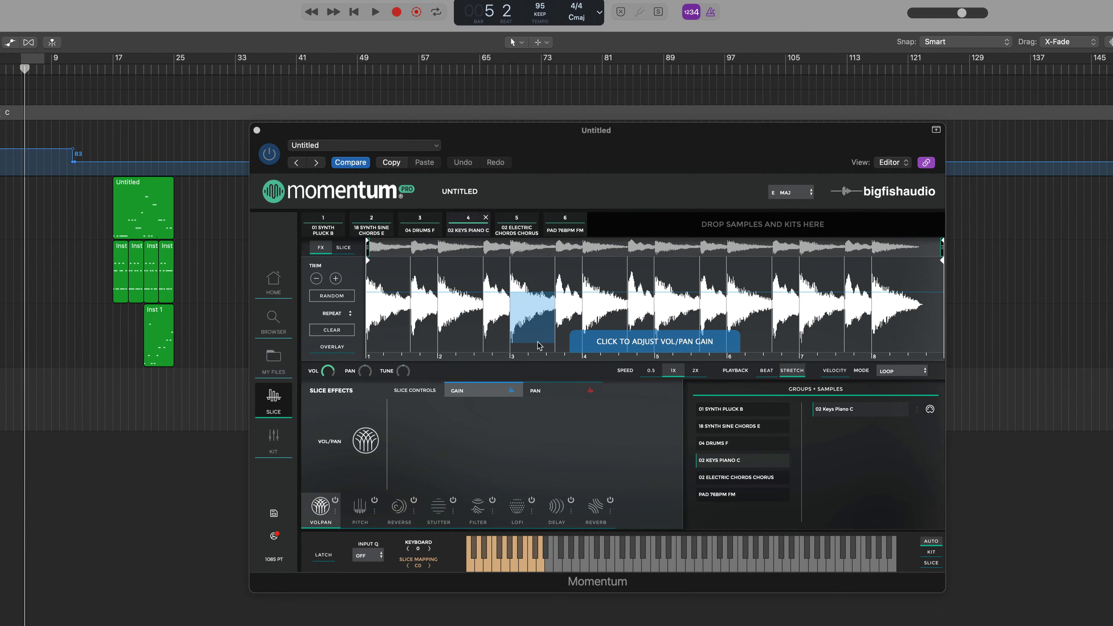
# Audition the 02 Keys Piano C sample from its first mapped key and set its slice mapping to C1
pyautogui.click(473, 565)
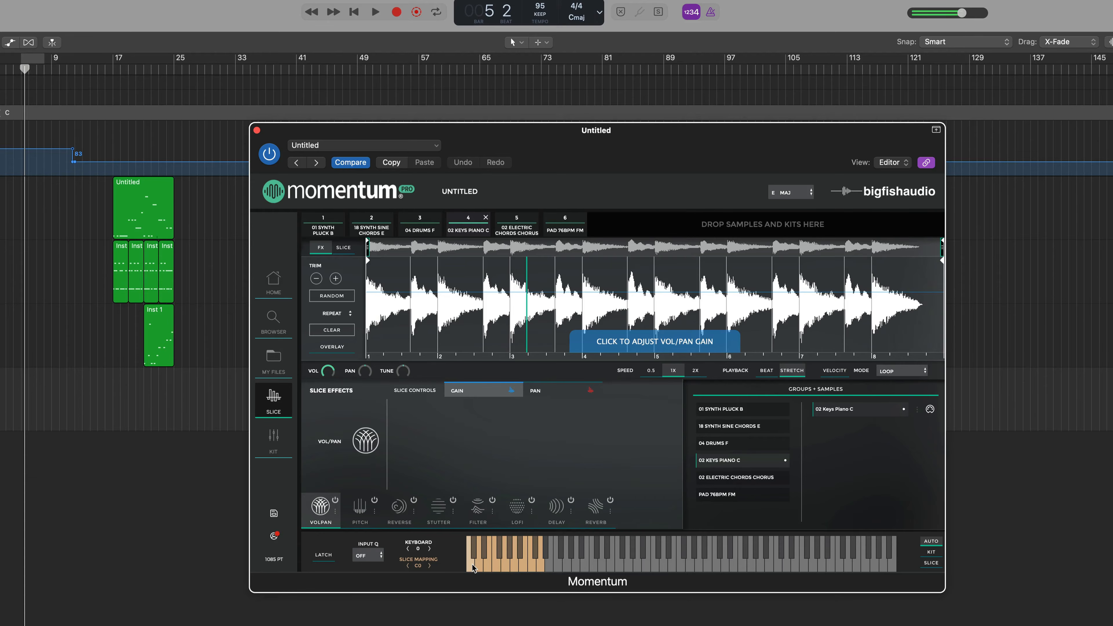
pyautogui.click(429, 566)
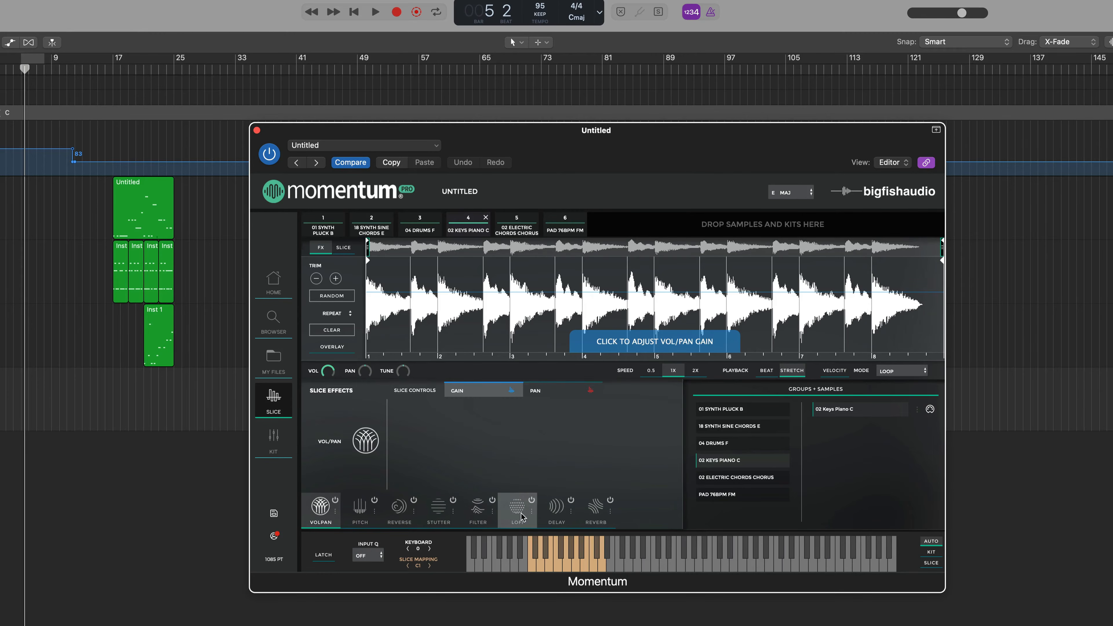
# Apply the Reverse effect to every second slice of 02 Keys Piano C, starting at the second slice, and also to the third slice
pyautogui.click(395, 511)
pyautogui.click(418, 287)
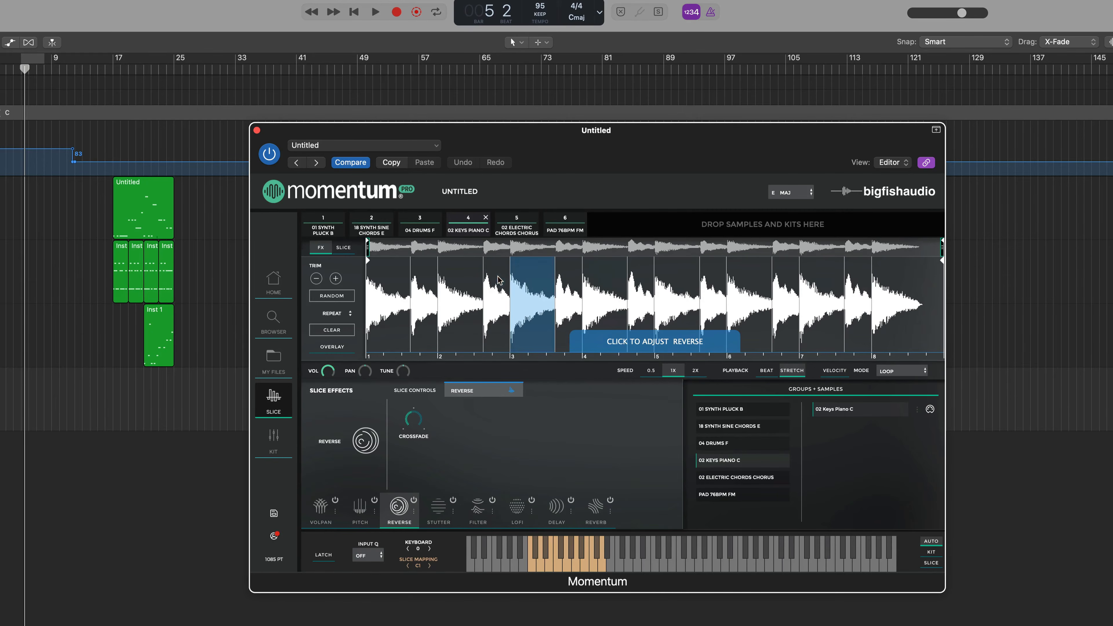
pyautogui.click(424, 281)
pyautogui.click(494, 278)
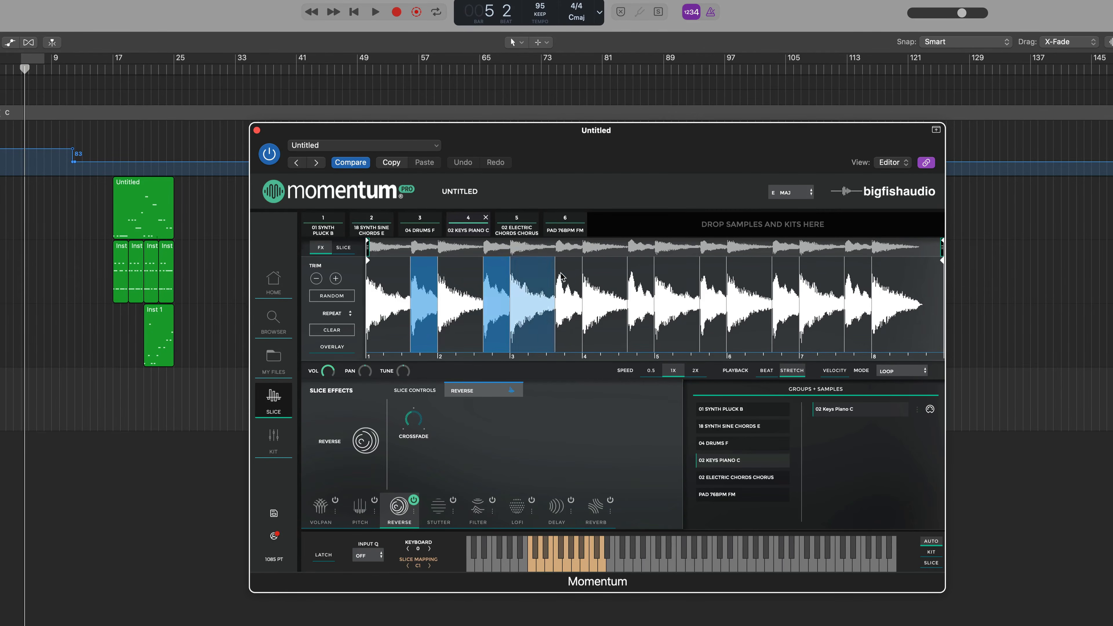
pyautogui.click(565, 277)
pyautogui.click(643, 278)
pyautogui.click(718, 274)
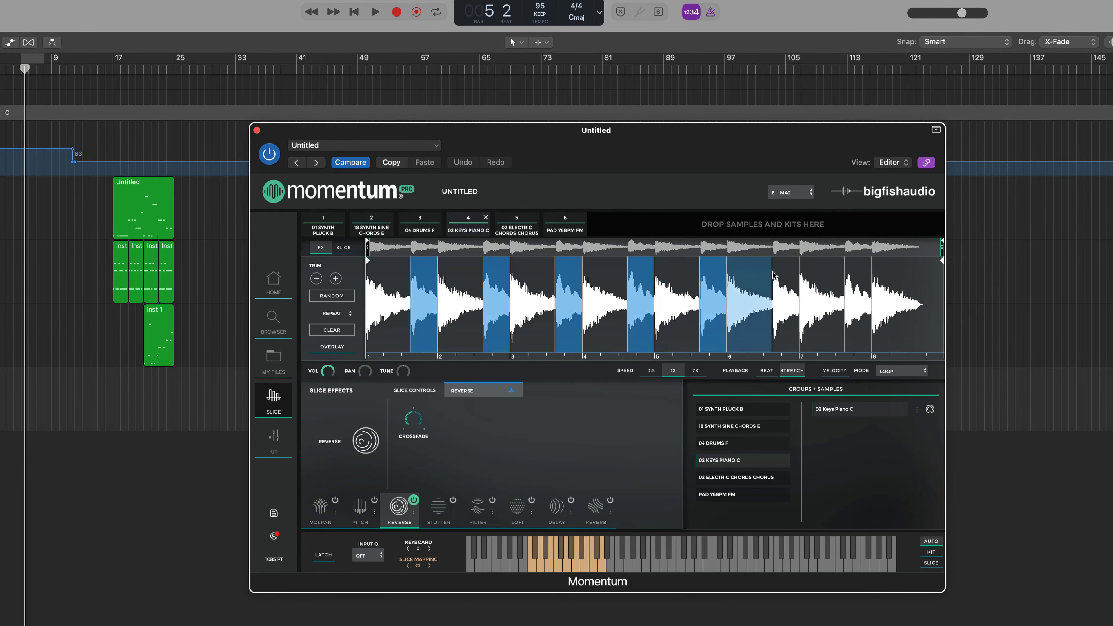
pyautogui.click(785, 273)
pyautogui.click(851, 271)
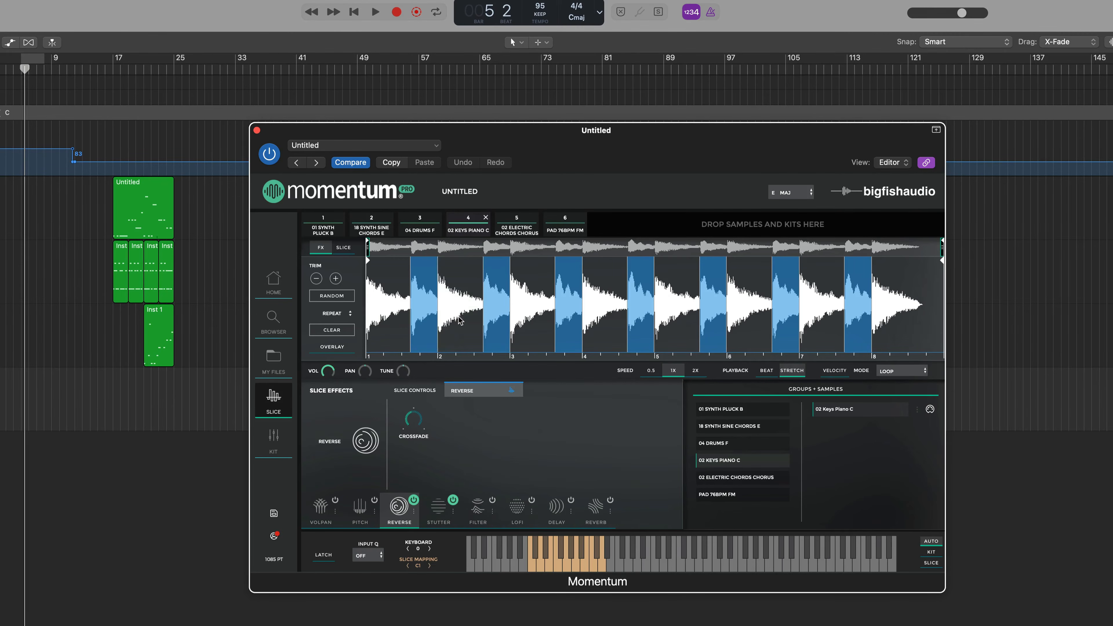
pyautogui.click(458, 289)
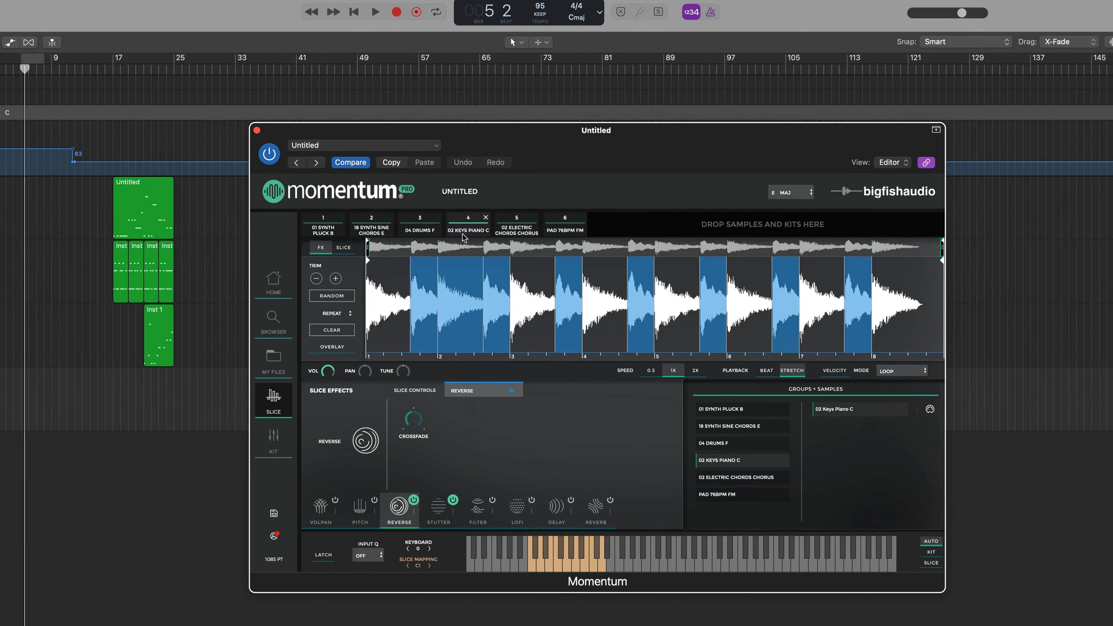
# Lower the Stutter amount on the third slice of 02 Keys Piano C and reduce that slice's repeats to the minimum
pyautogui.click(439, 506)
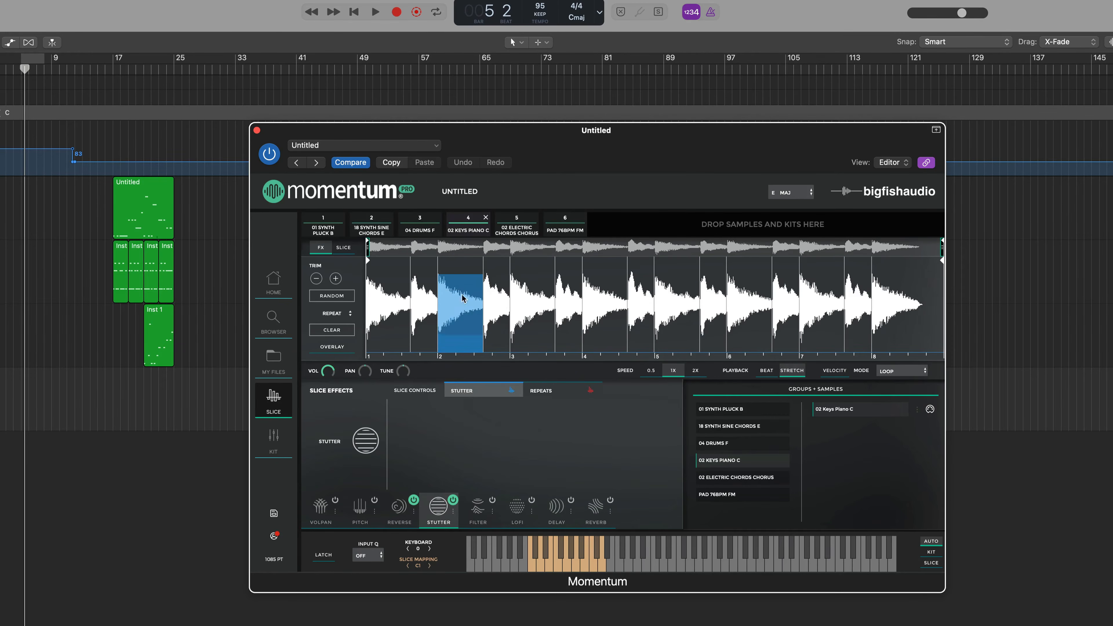
pyautogui.moveTo(463, 298); pyautogui.dragTo(464, 266)
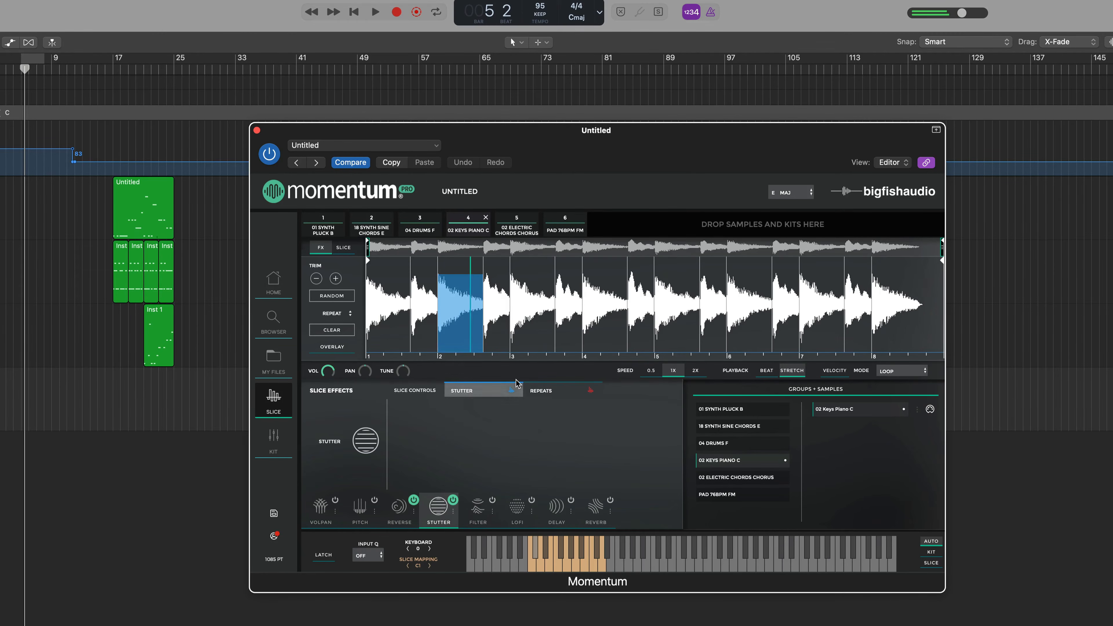
pyautogui.moveTo(463, 273); pyautogui.dragTo(463, 294)
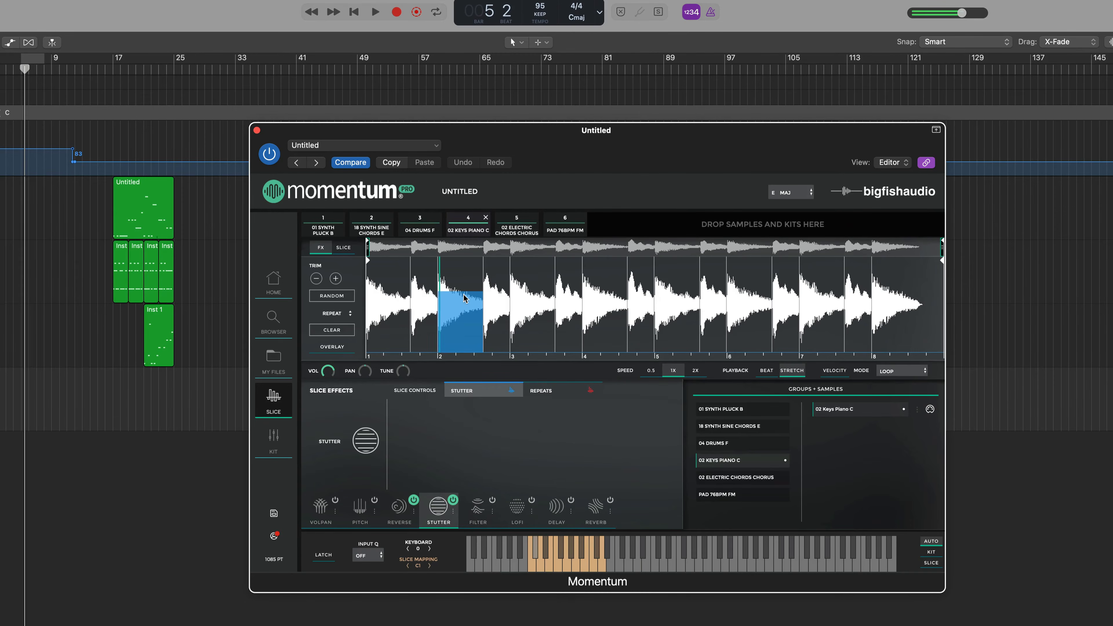
pyautogui.click(556, 391)
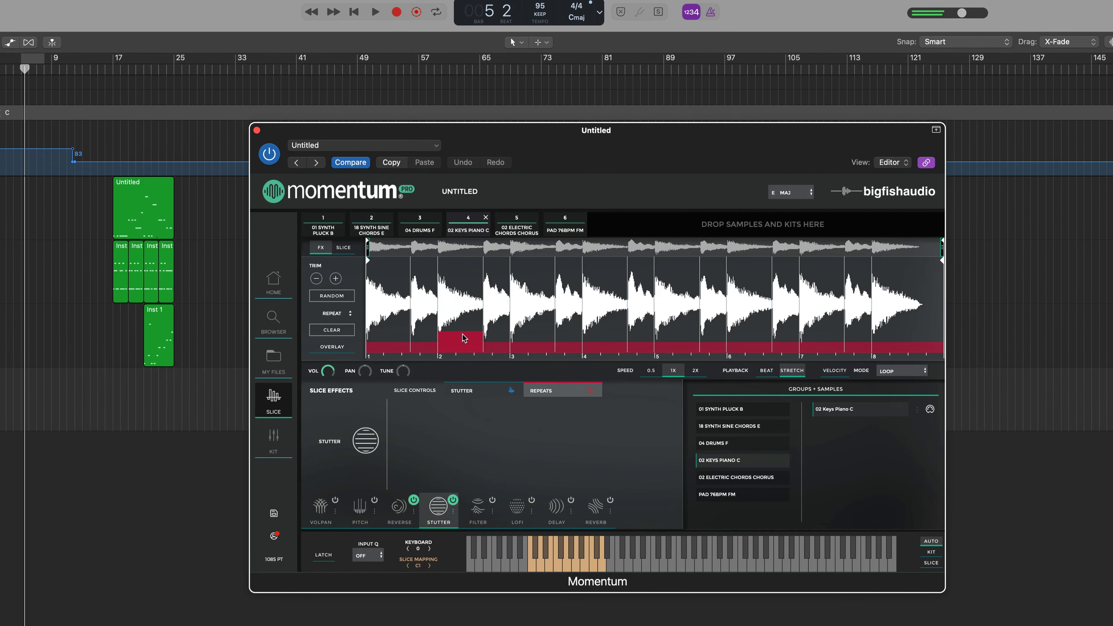
pyautogui.moveTo(462, 337); pyautogui.dragTo(461, 344)
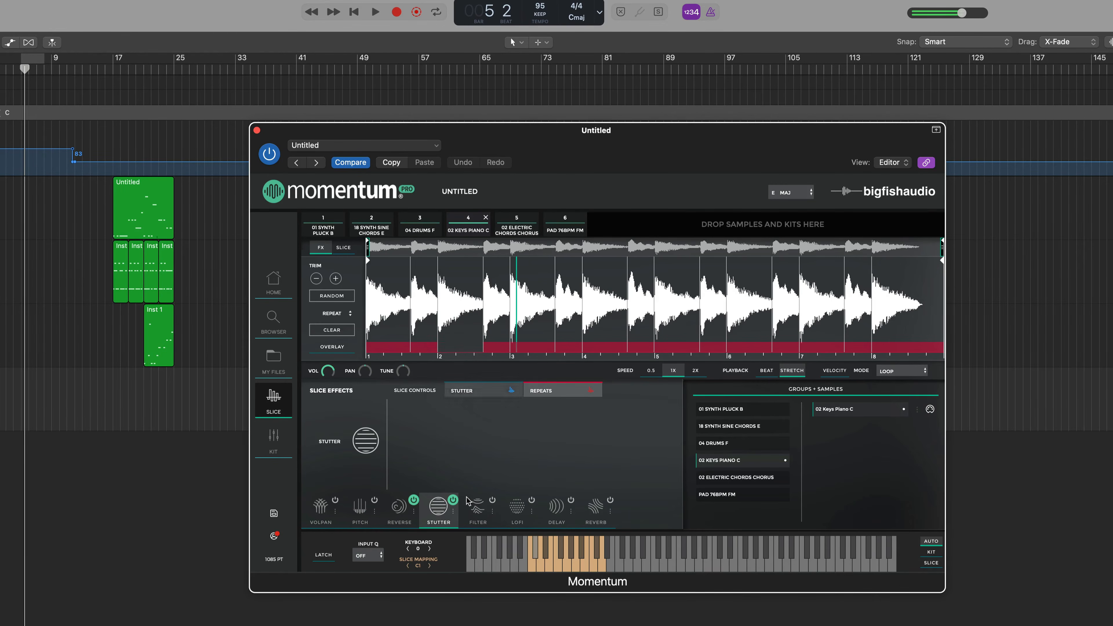
# Apply the Filter to 02 Keys Piano C with cutoff rising across all slices and resonance highest on the middle slices
pyautogui.click(482, 508)
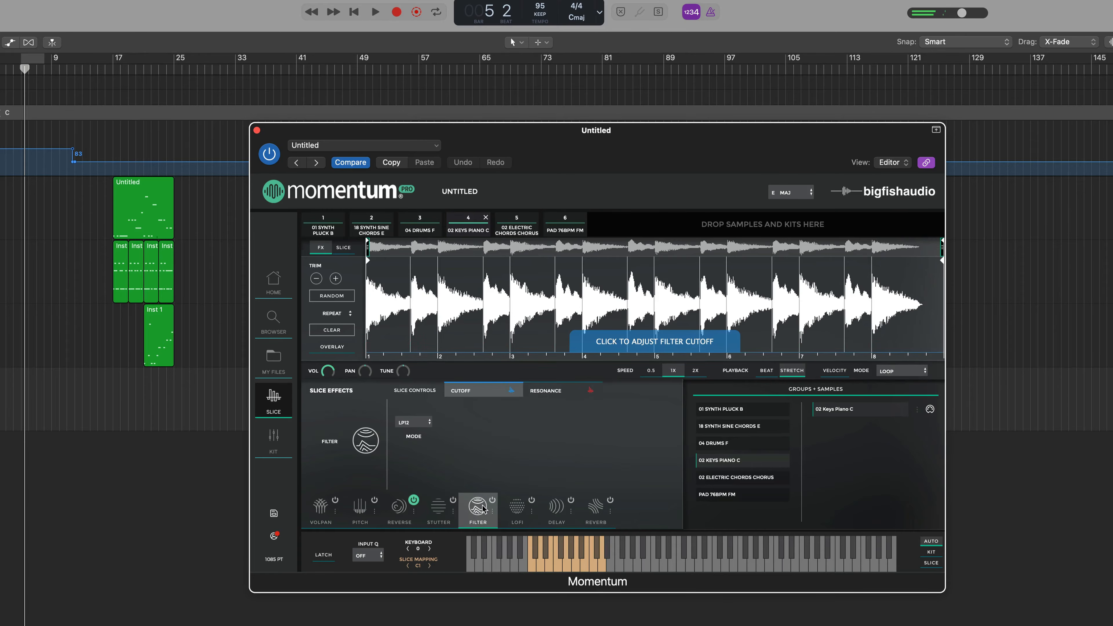
pyautogui.moveTo(385, 275)
pyautogui.mouseDown()
pyautogui.moveTo(859, 329)
pyautogui.moveTo(394, 343)
pyautogui.moveTo(661, 290)
pyautogui.moveTo(921, 269)
pyautogui.mouseUp()
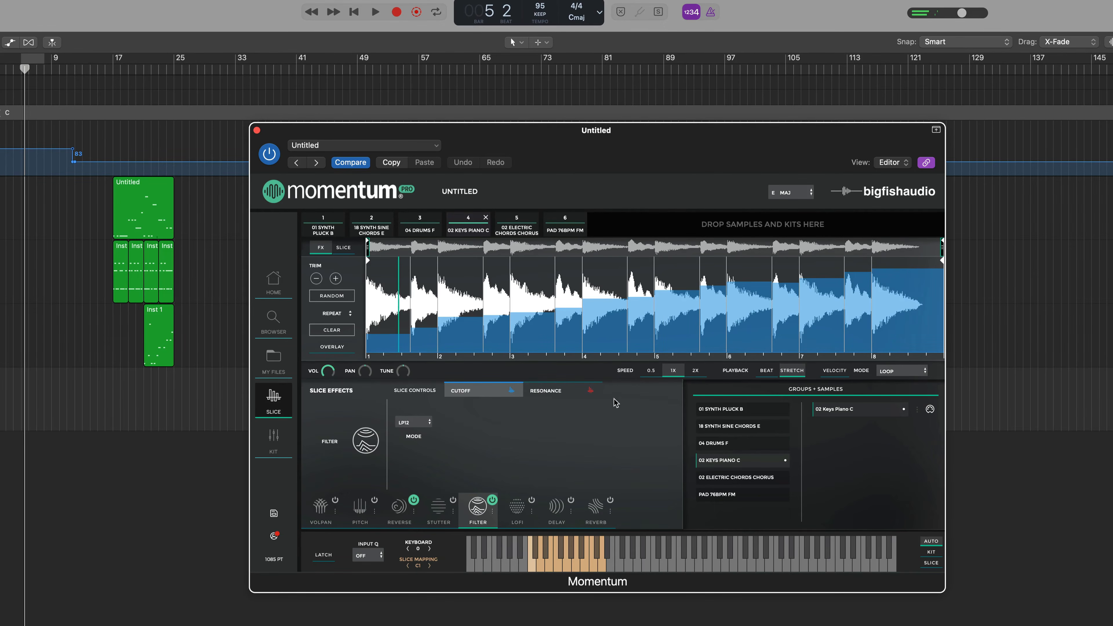
pyautogui.click(547, 392)
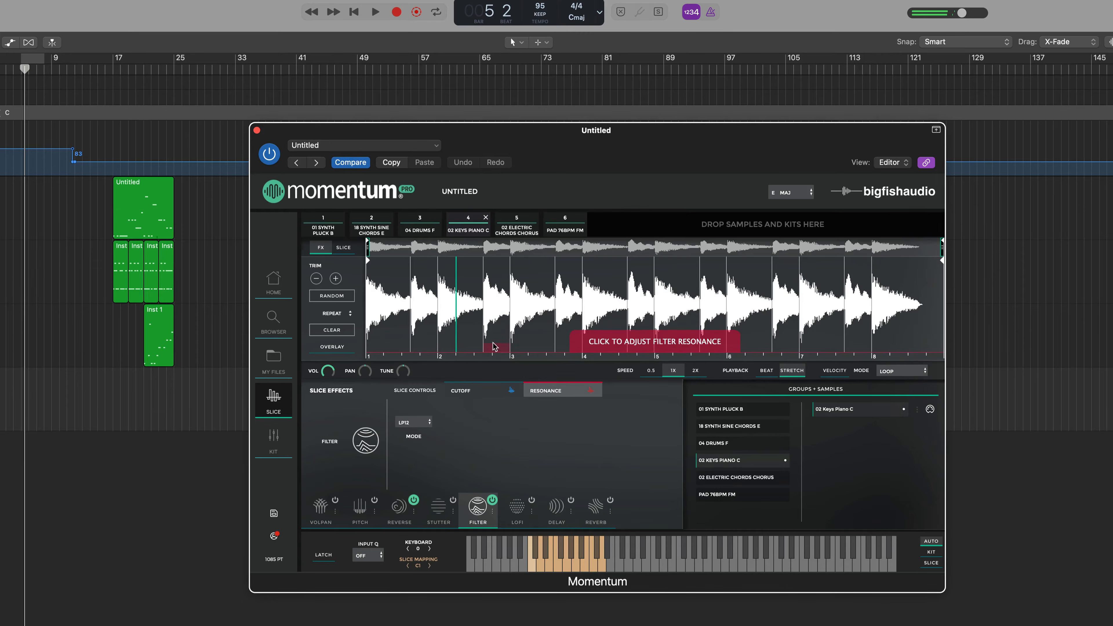
pyautogui.moveTo(493, 346)
pyautogui.mouseDown()
pyautogui.moveTo(486, 327)
pyautogui.moveTo(614, 294)
pyautogui.moveTo(913, 346)
pyautogui.mouseUp()
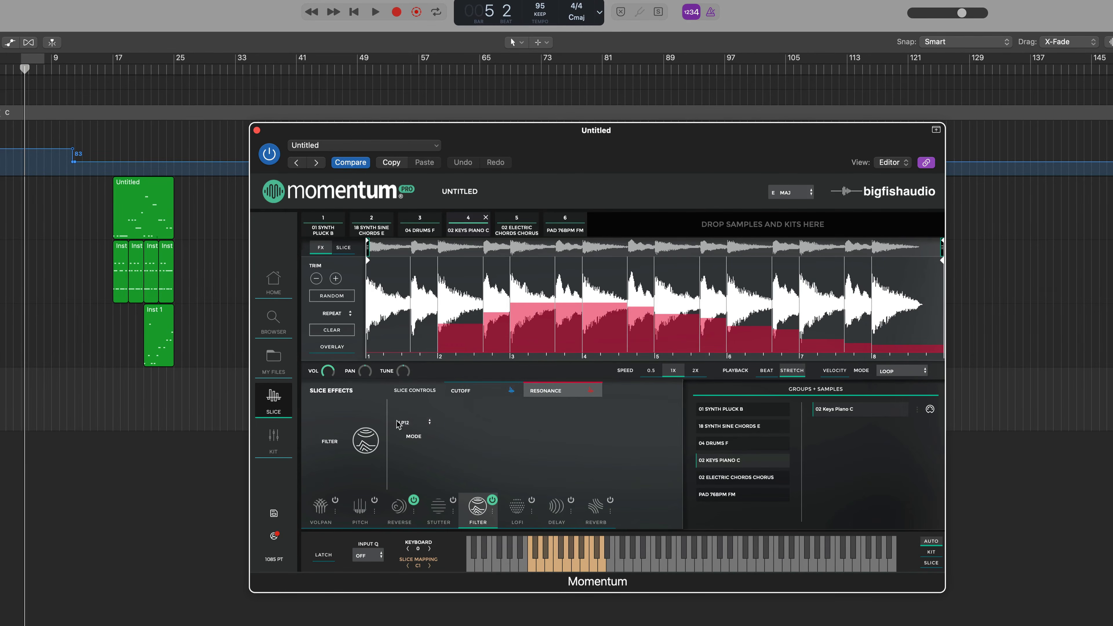
# Set the filter mode to COMB+, redraw the cutoff nearly level across the slices, and try 62% resonance on the tenth slice
pyautogui.click(408, 423)
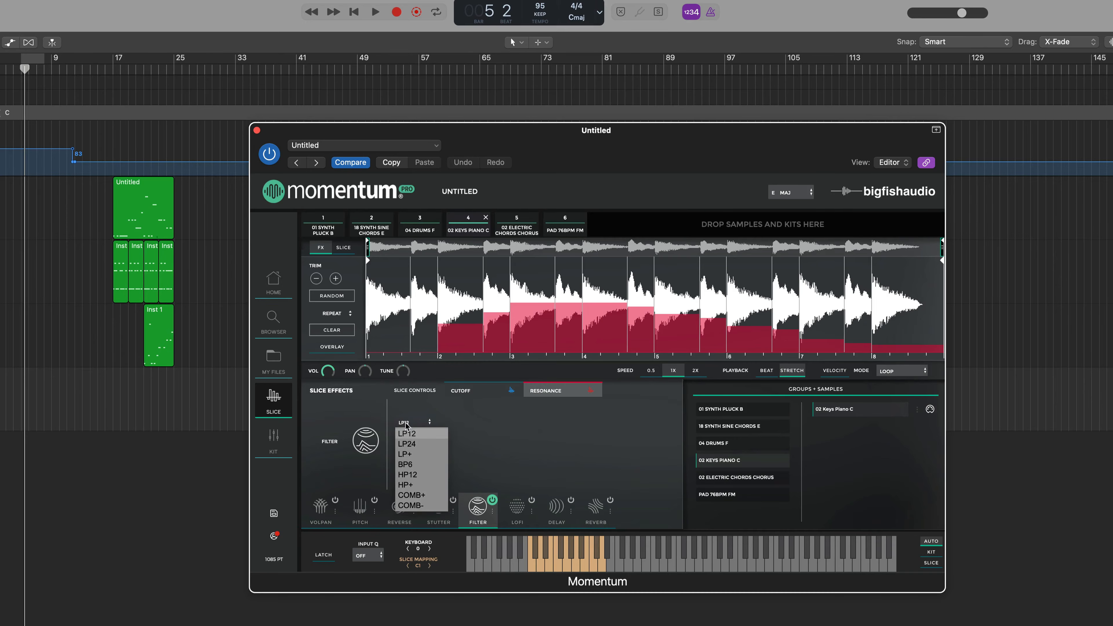
pyautogui.click(419, 499)
pyautogui.click(487, 389)
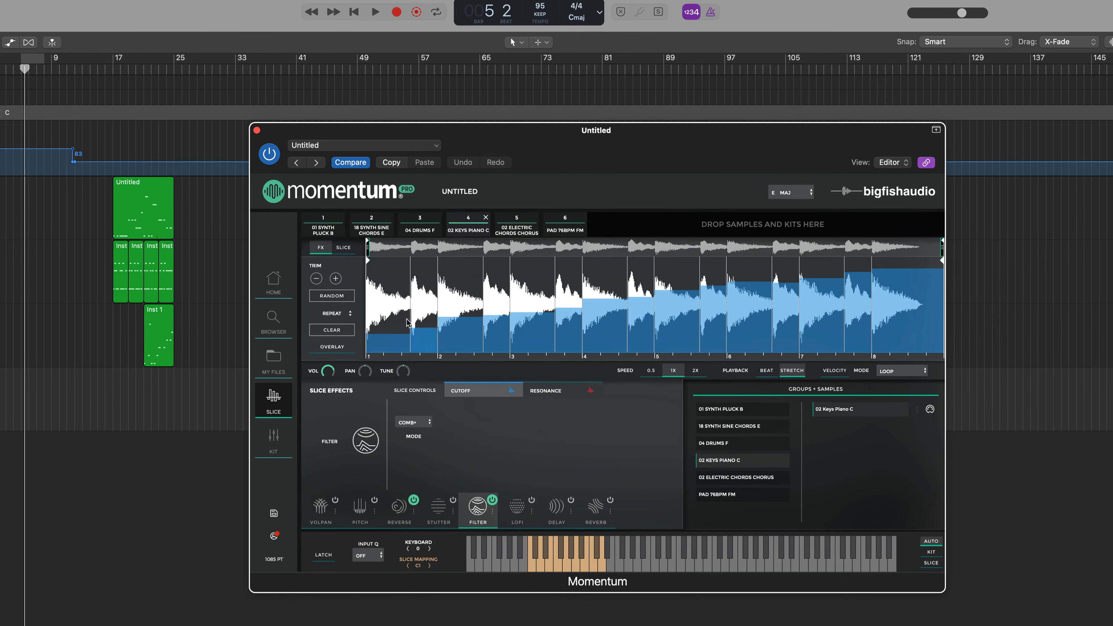
pyautogui.moveTo(421, 329)
pyautogui.mouseDown()
pyautogui.moveTo(390, 302)
pyautogui.moveTo(516, 319)
pyautogui.moveTo(644, 307)
pyautogui.moveTo(869, 318)
pyautogui.mouseUp()
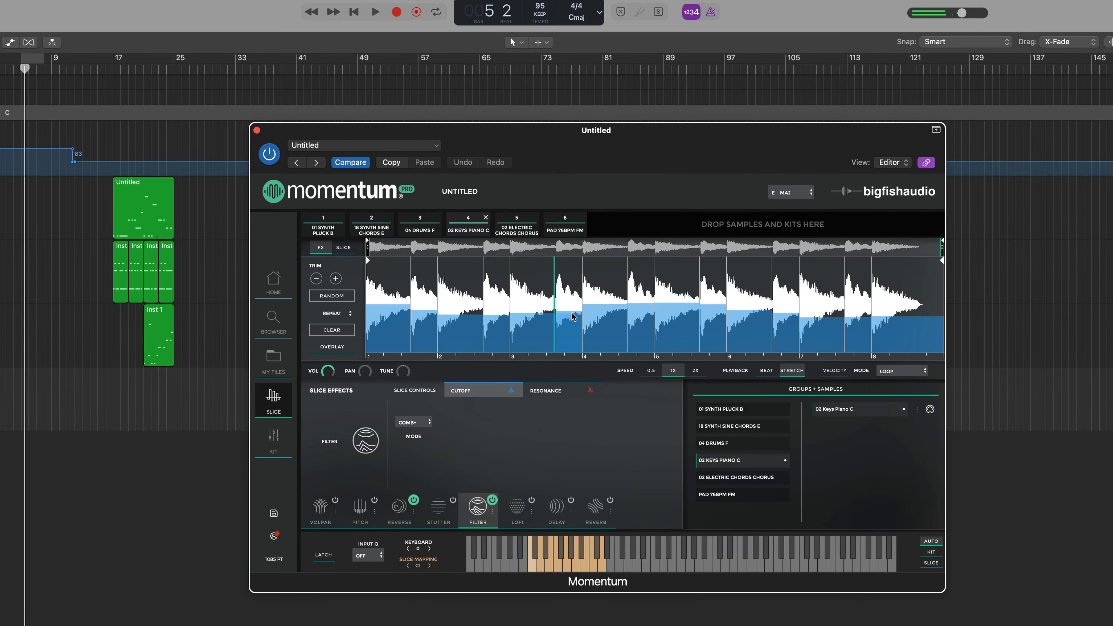
pyautogui.click(550, 394)
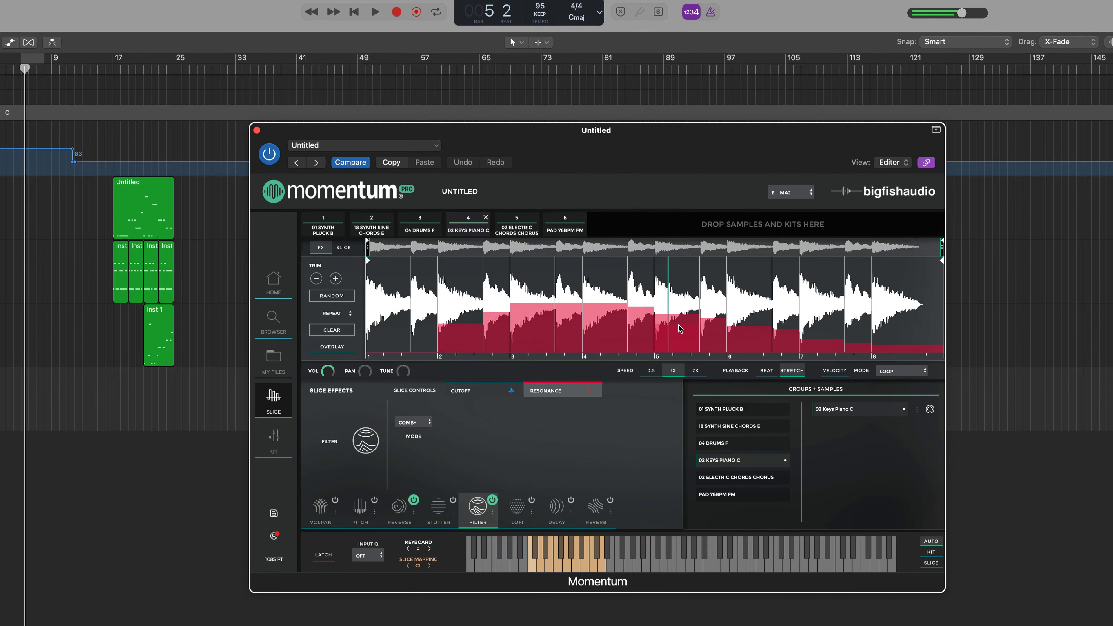
pyautogui.moveTo(712, 320); pyautogui.dragTo(715, 299)
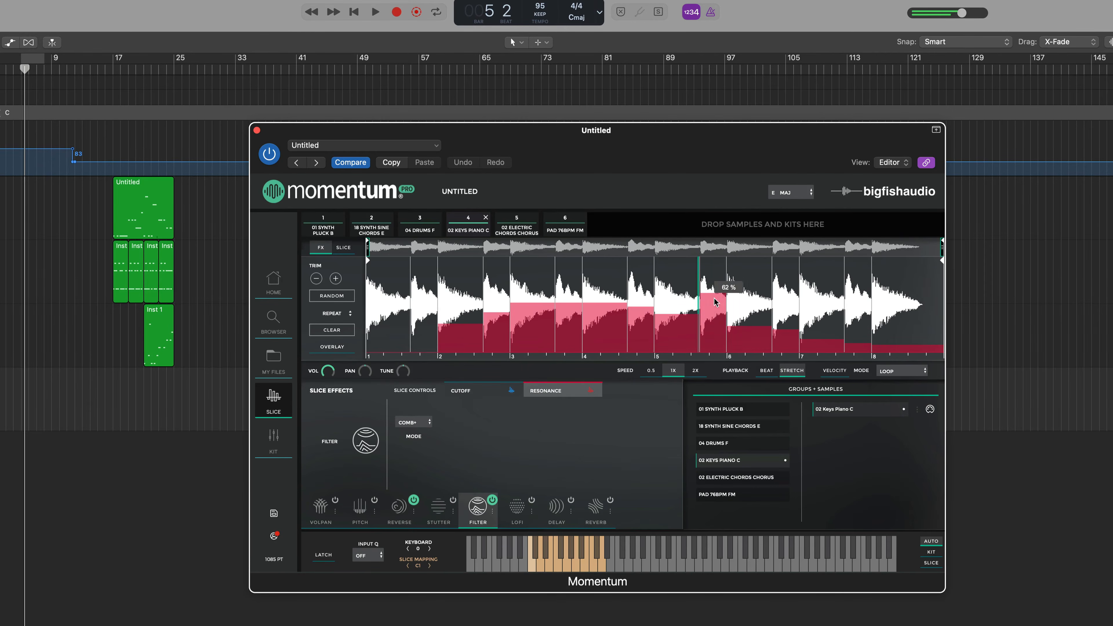
# Turn off the Filter and replace it with the Phaser in the same effect slot
pyautogui.click(493, 501)
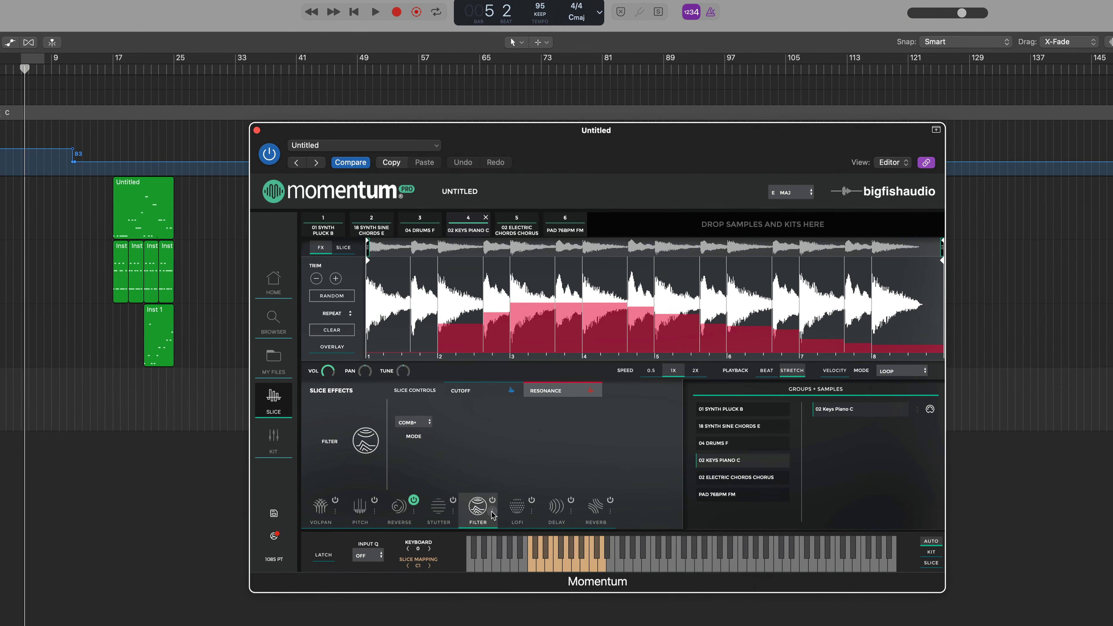
pyautogui.click(493, 512)
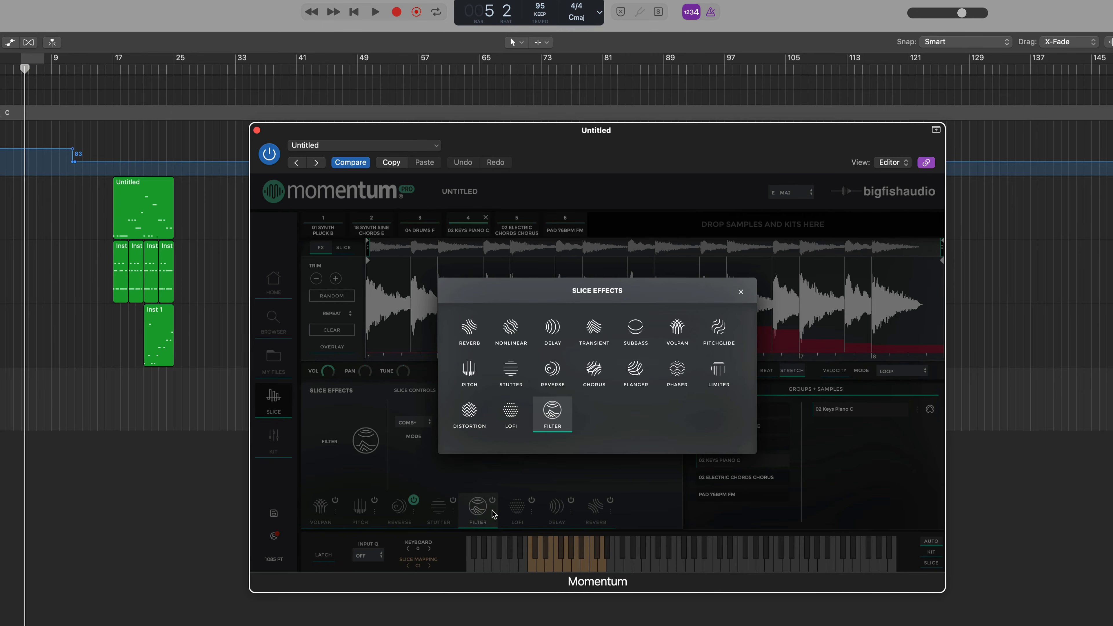
pyautogui.click(677, 380)
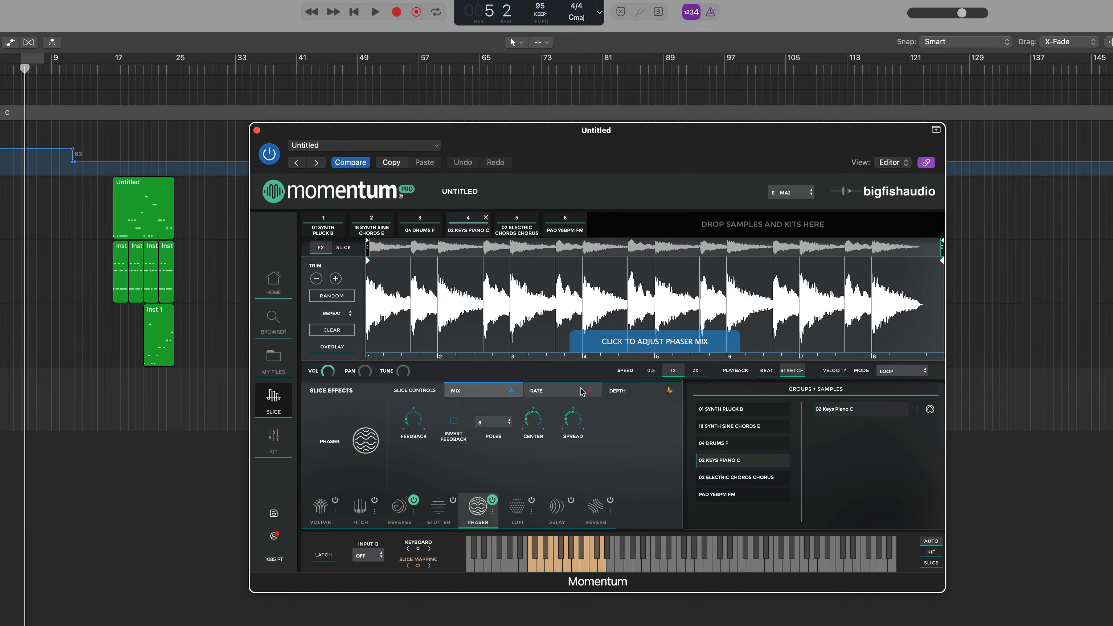
# Set the Phaser mix to about 70% on every second slice of 02 Keys Piano C, from the second through the fourteenth
pyautogui.click(477, 346)
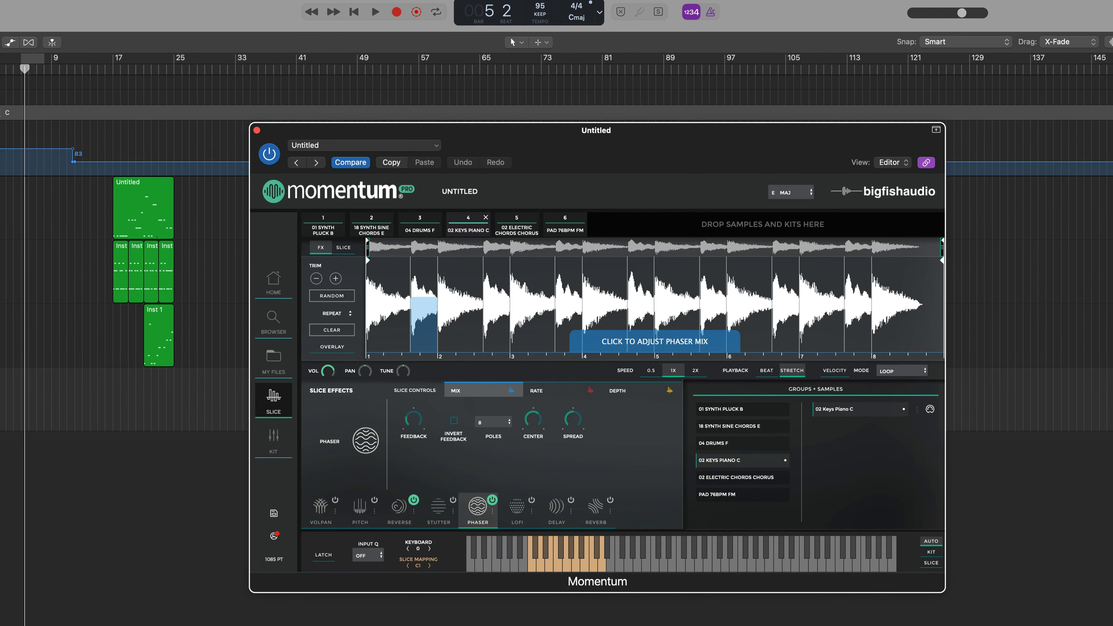
pyautogui.click(430, 292)
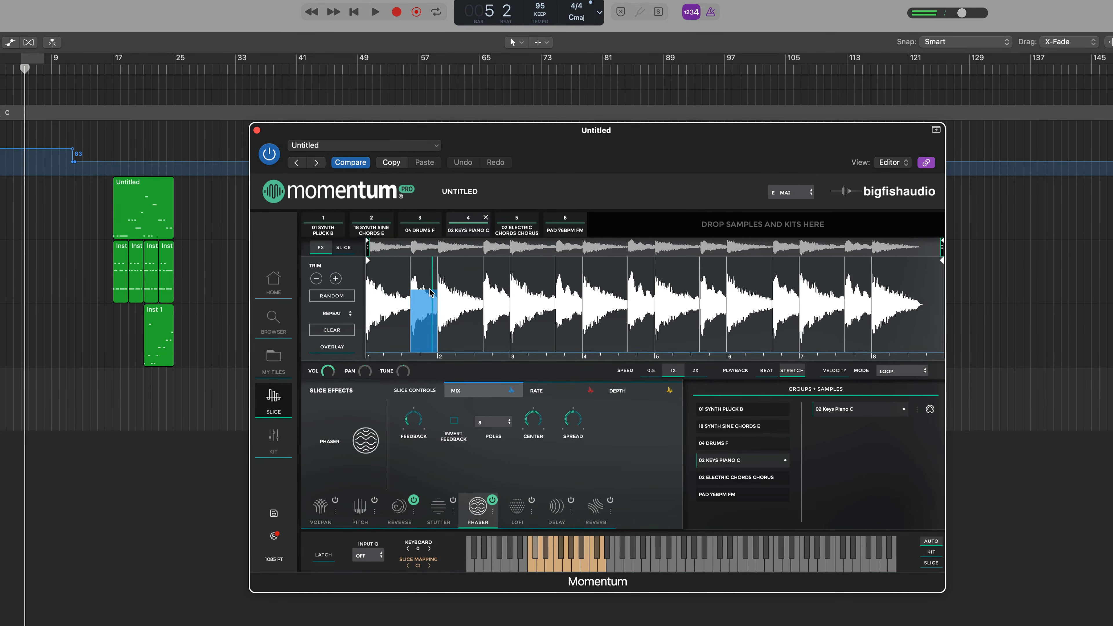
pyautogui.click(498, 288)
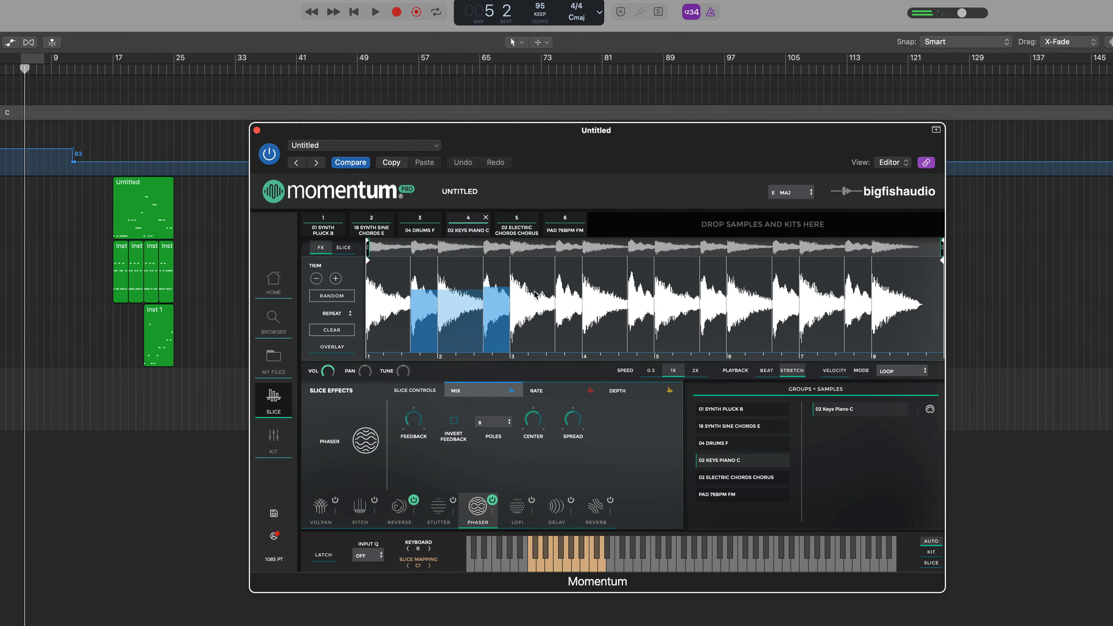
pyautogui.click(570, 287)
pyautogui.click(641, 285)
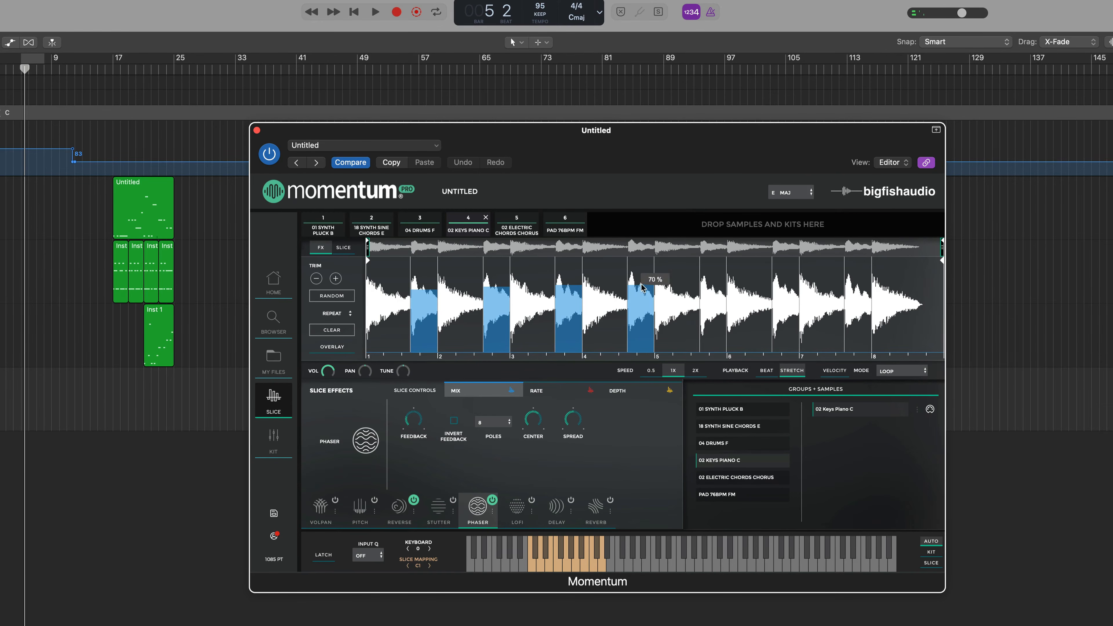
pyautogui.click(713, 285)
pyautogui.click(786, 281)
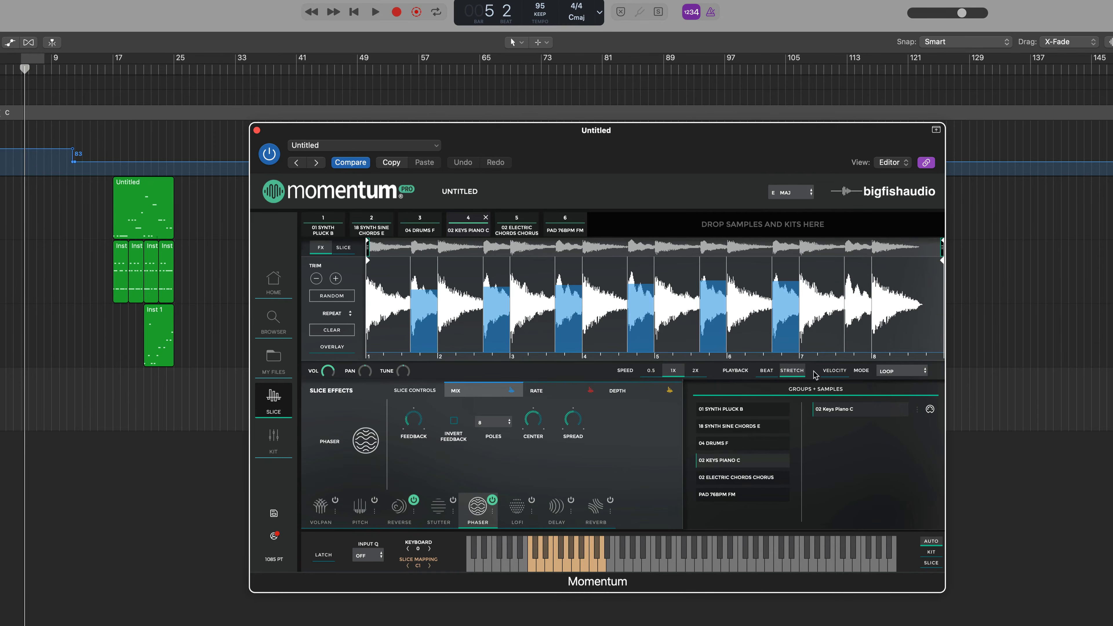
pyautogui.click(858, 285)
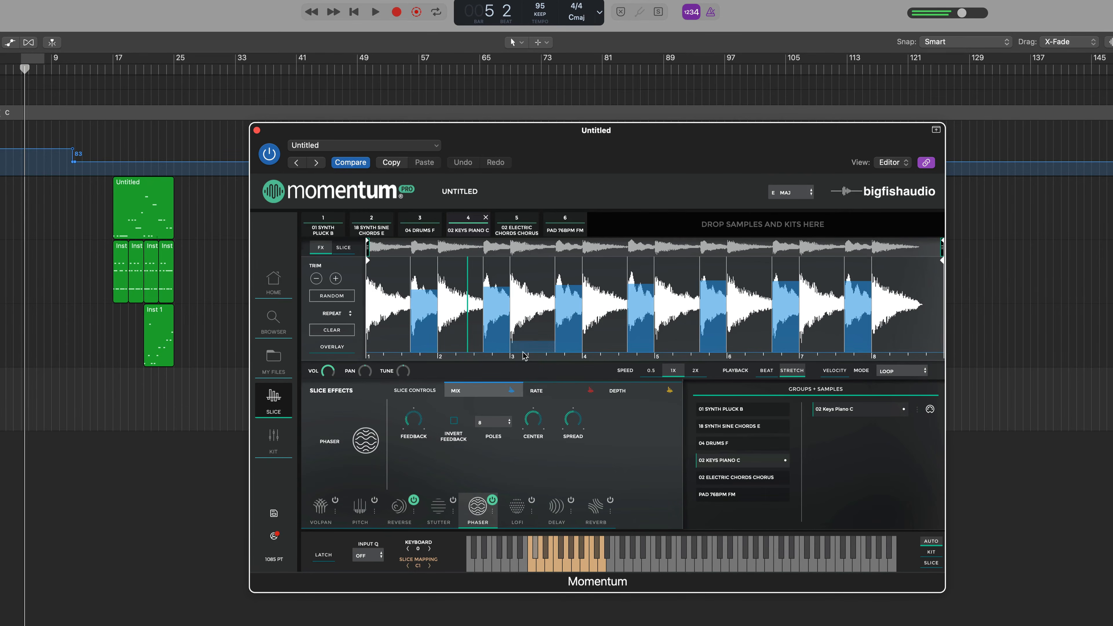
# Raise the Phaser rate and lower the Phaser depth on the second slice of 02 Keys Piano C
pyautogui.click(538, 395)
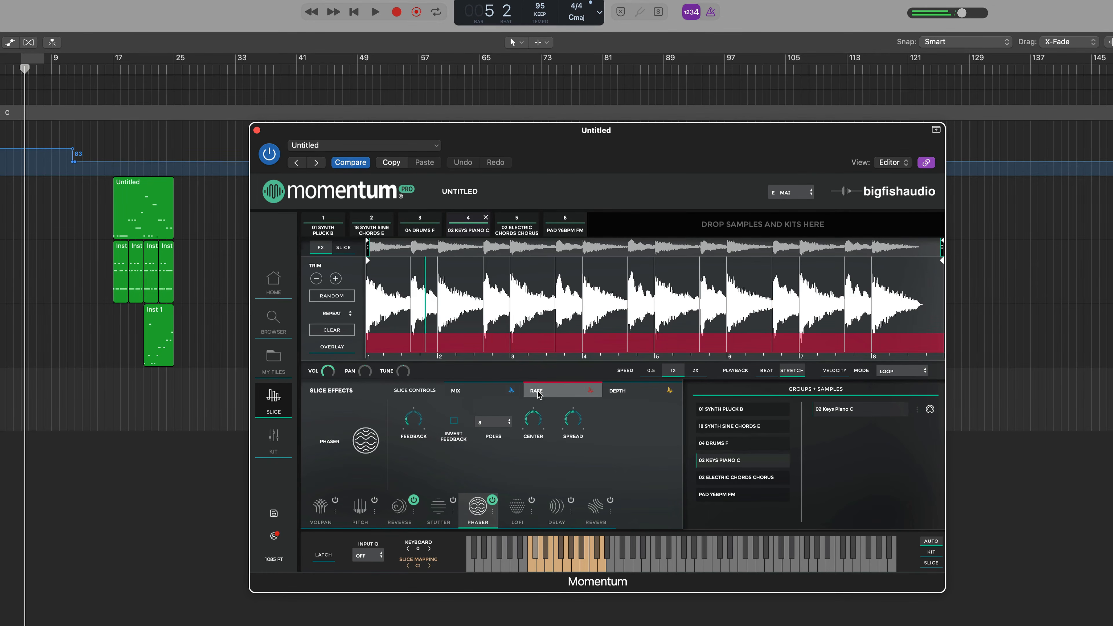
pyautogui.click(424, 313)
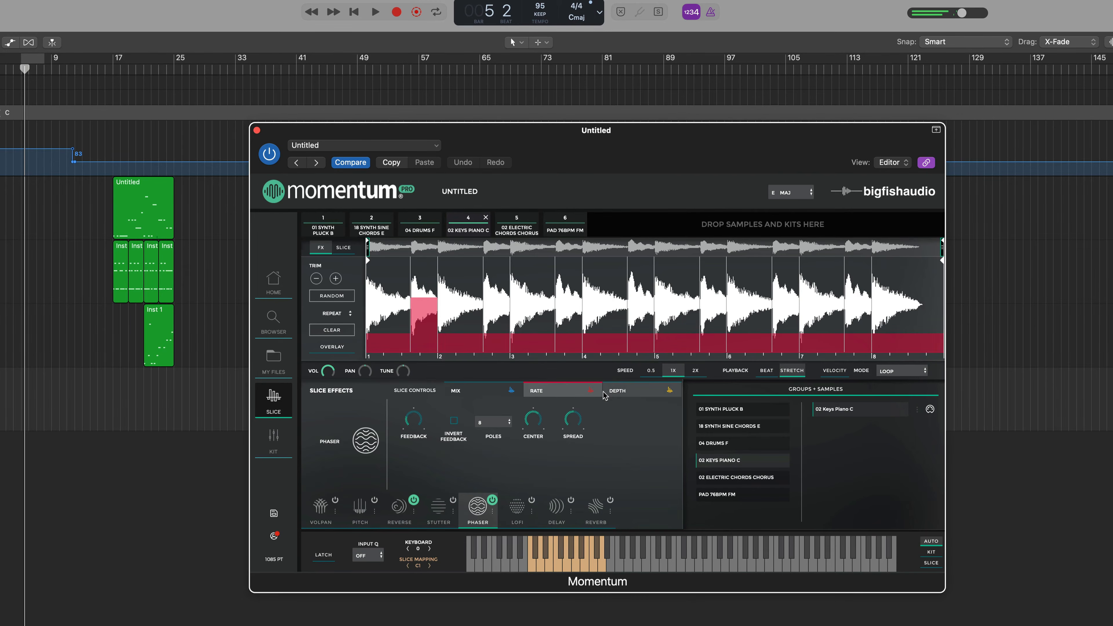
pyautogui.click(618, 390)
pyautogui.click(423, 317)
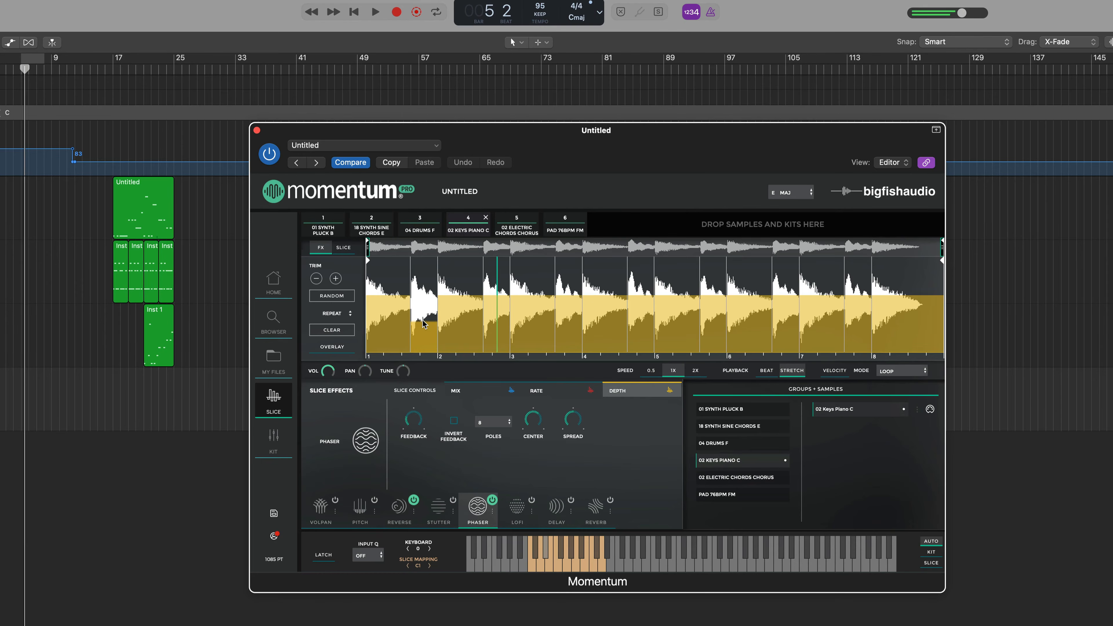
pyautogui.click(536, 391)
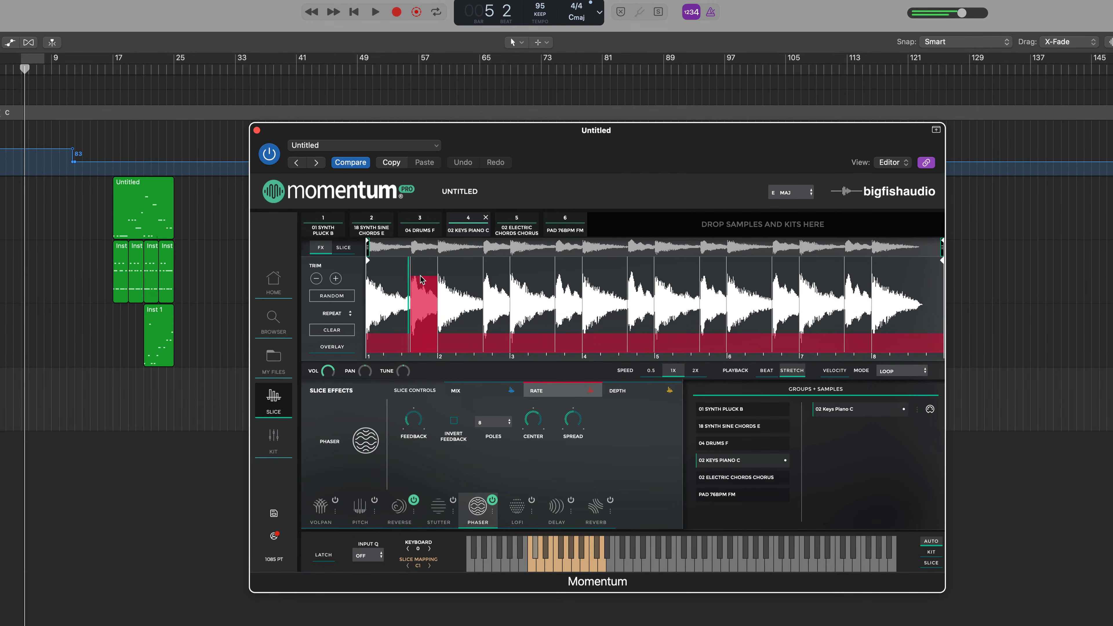
pyautogui.click(620, 390)
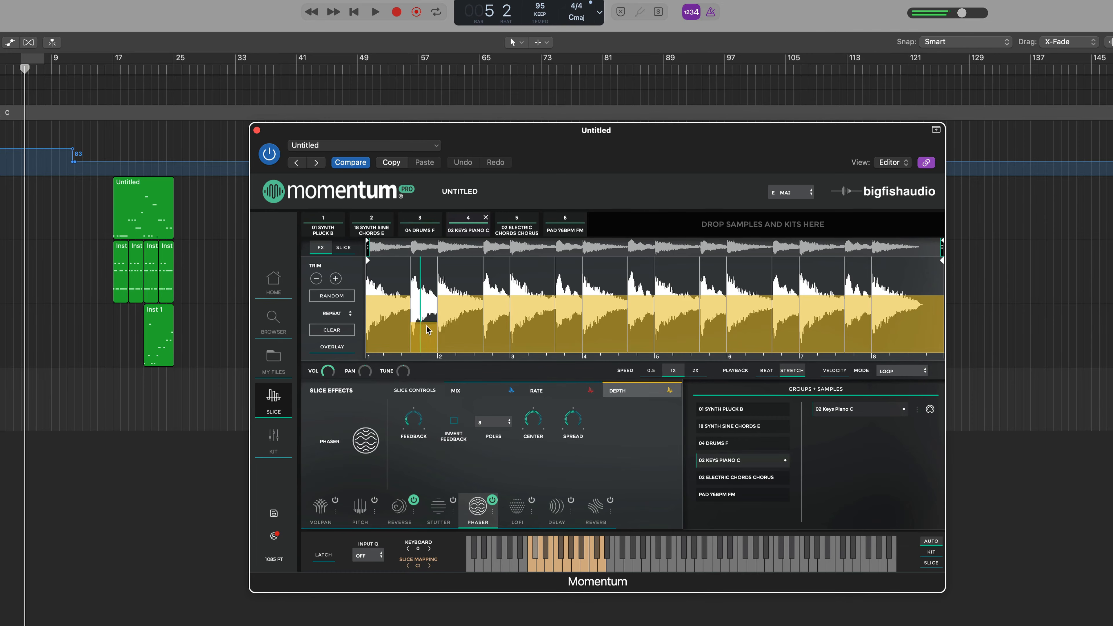
pyautogui.moveTo(427, 326); pyautogui.dragTo(427, 332)
# Try a Phaser feedback of 76%, and reduce the feedback again
pyautogui.moveTo(411, 421)
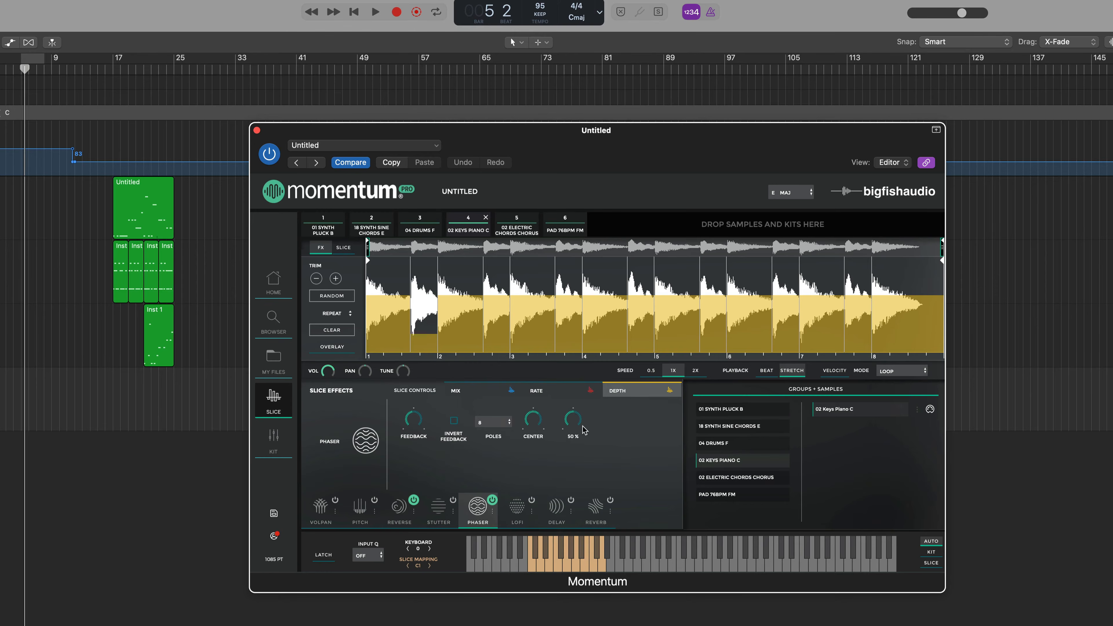
pyautogui.moveTo(406, 424); pyautogui.dragTo(421, 378)
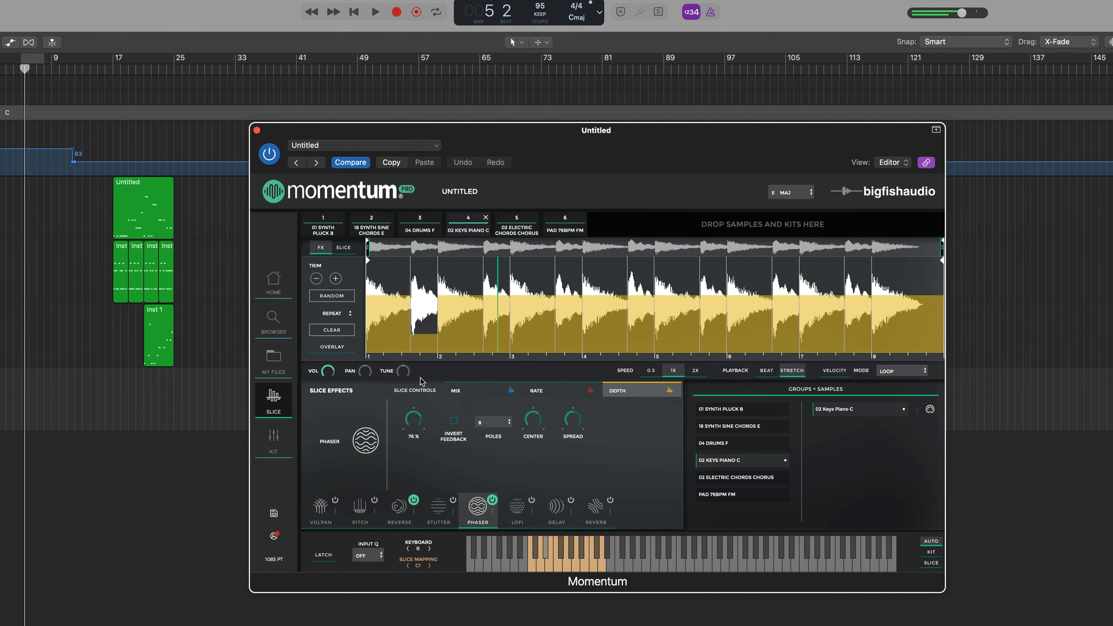
pyautogui.moveTo(421, 381); pyautogui.dragTo(417, 414)
# Set the VolPan gain to -inf on the second, fourth, sixth and eighth slices of 01 Synth Pluck B
pyautogui.click(326, 237)
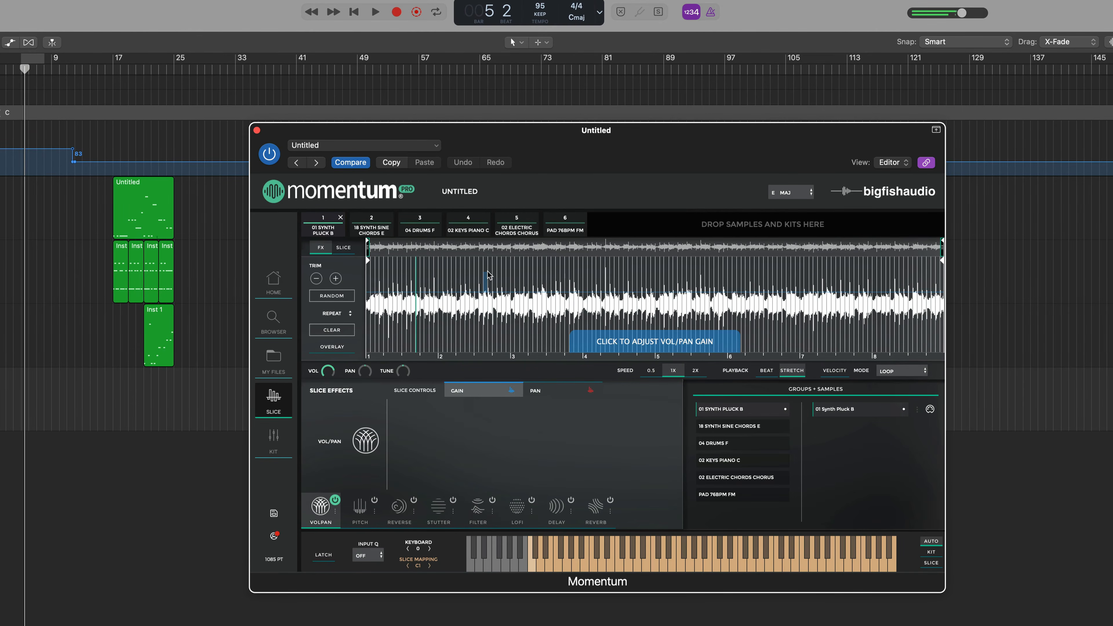
pyautogui.scroll(1, 489, 309)
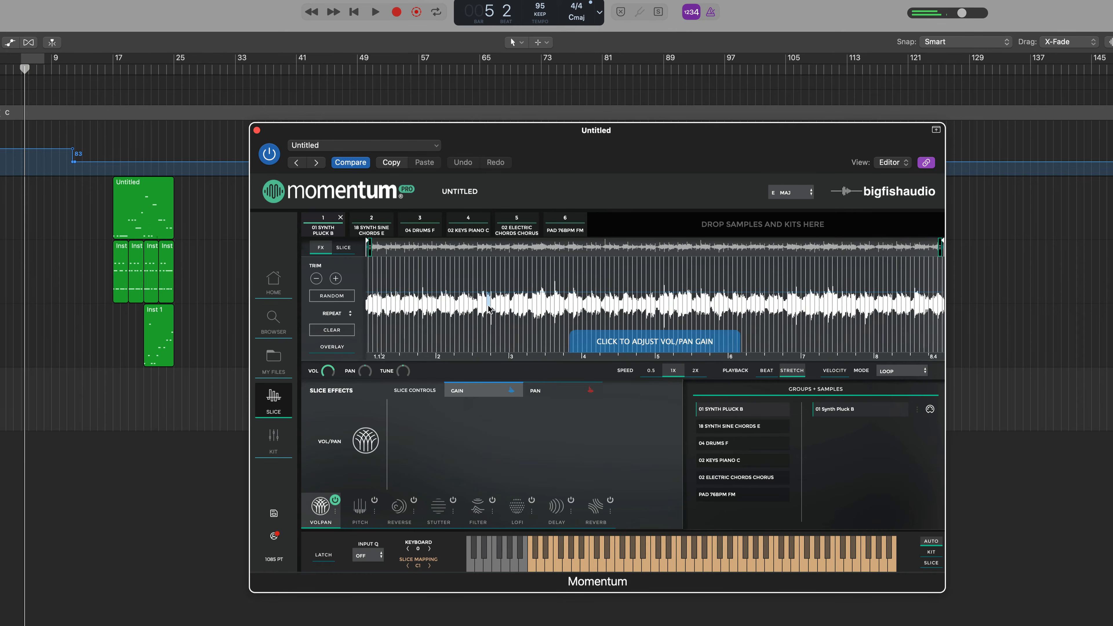
pyautogui.scroll(5, 489, 309)
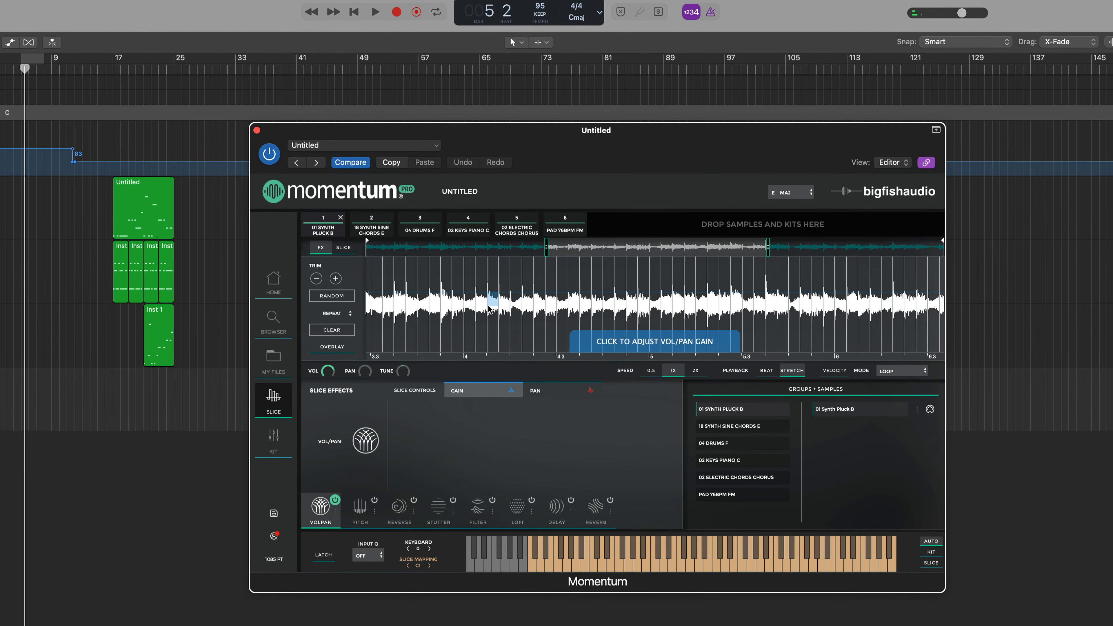
pyautogui.scroll(3, 489, 309)
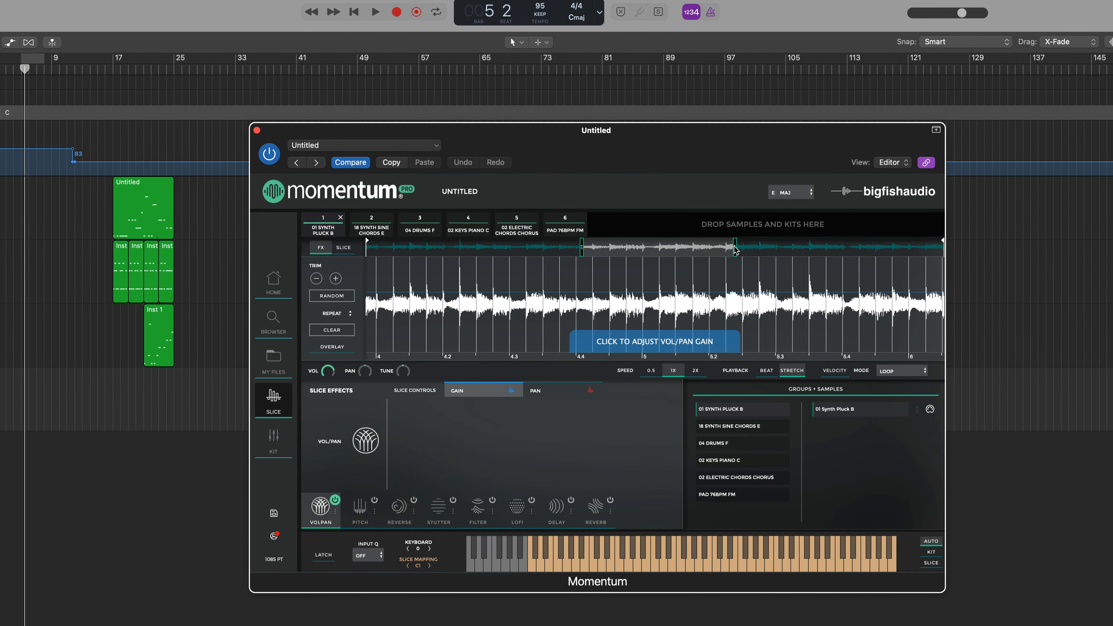
pyautogui.moveTo(737, 251); pyautogui.dragTo(763, 248)
pyautogui.moveTo(763, 248); pyautogui.dragTo(753, 248)
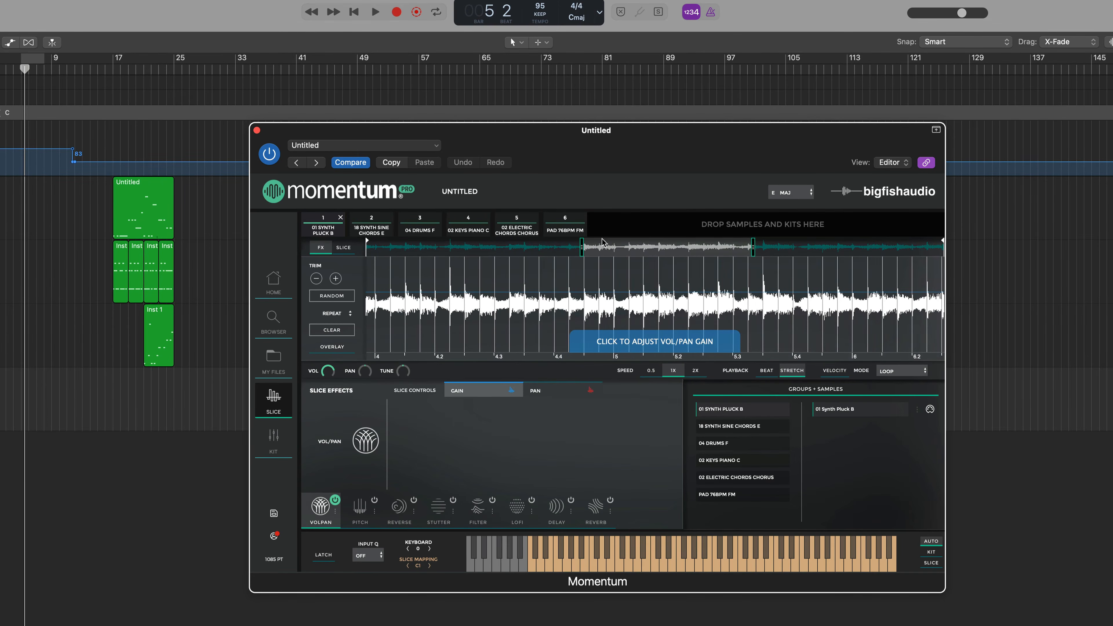
pyautogui.moveTo(670, 240); pyautogui.dragTo(361, 249)
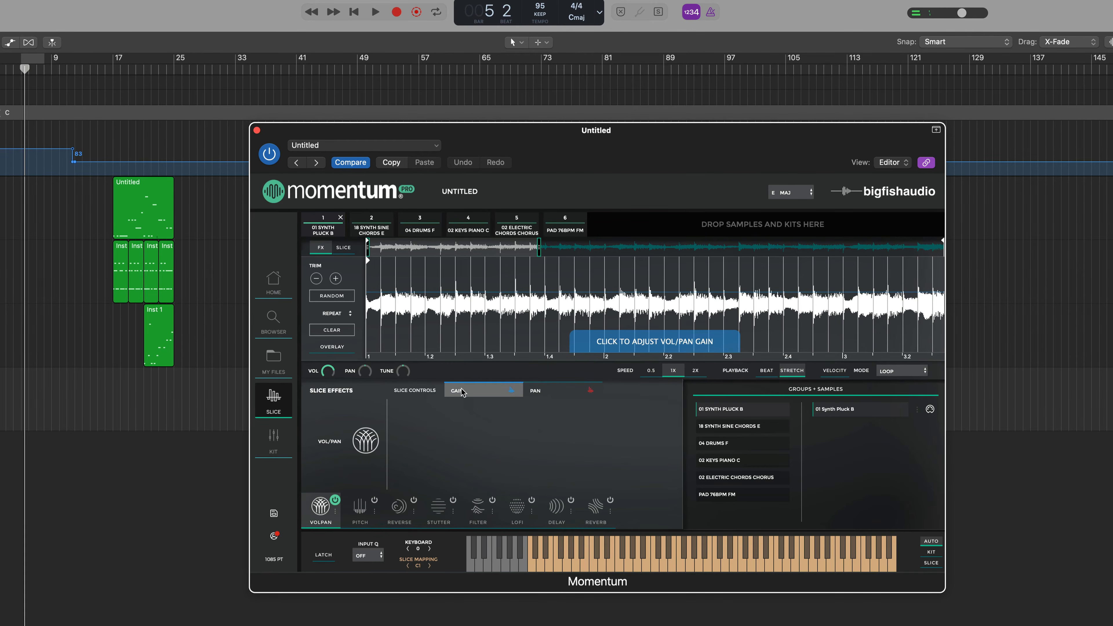
pyautogui.click(388, 351)
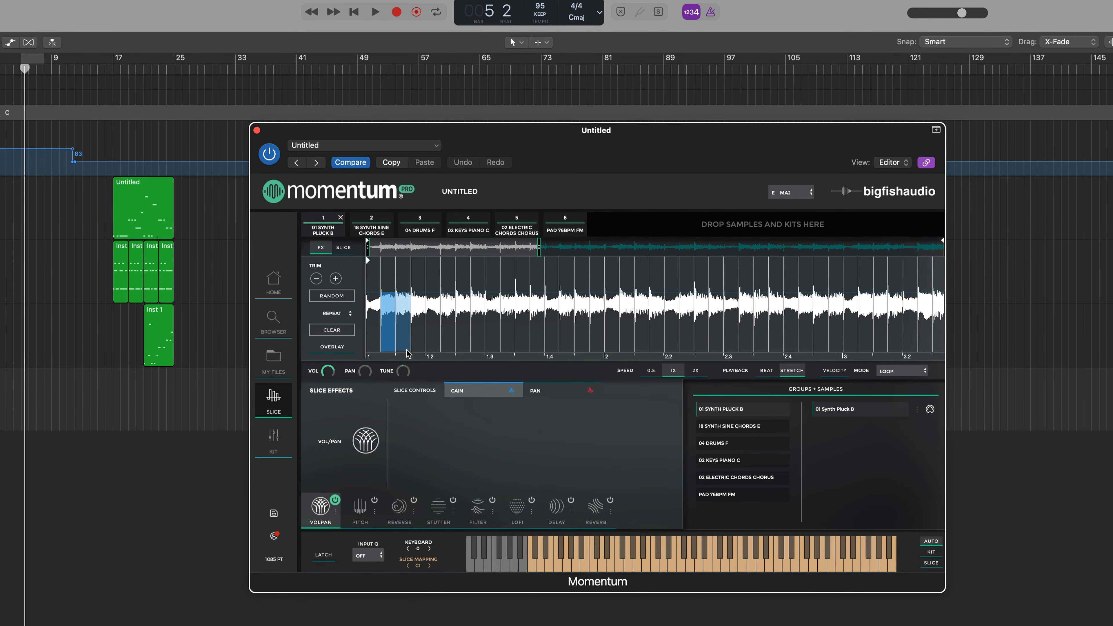
pyautogui.click(416, 352)
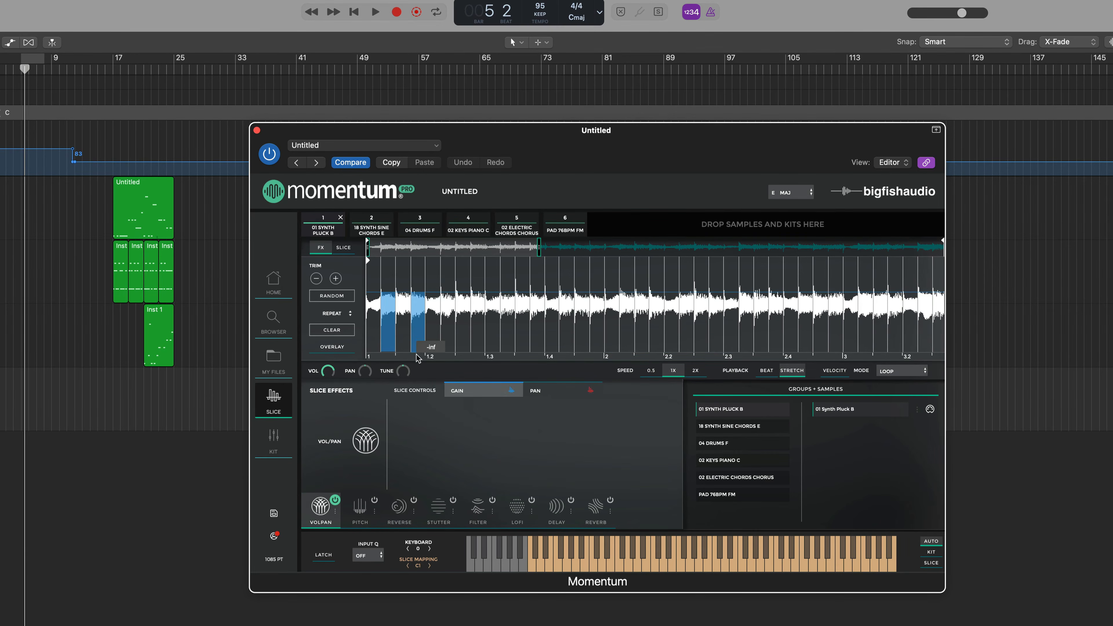
pyautogui.click(447, 348)
pyautogui.click(478, 350)
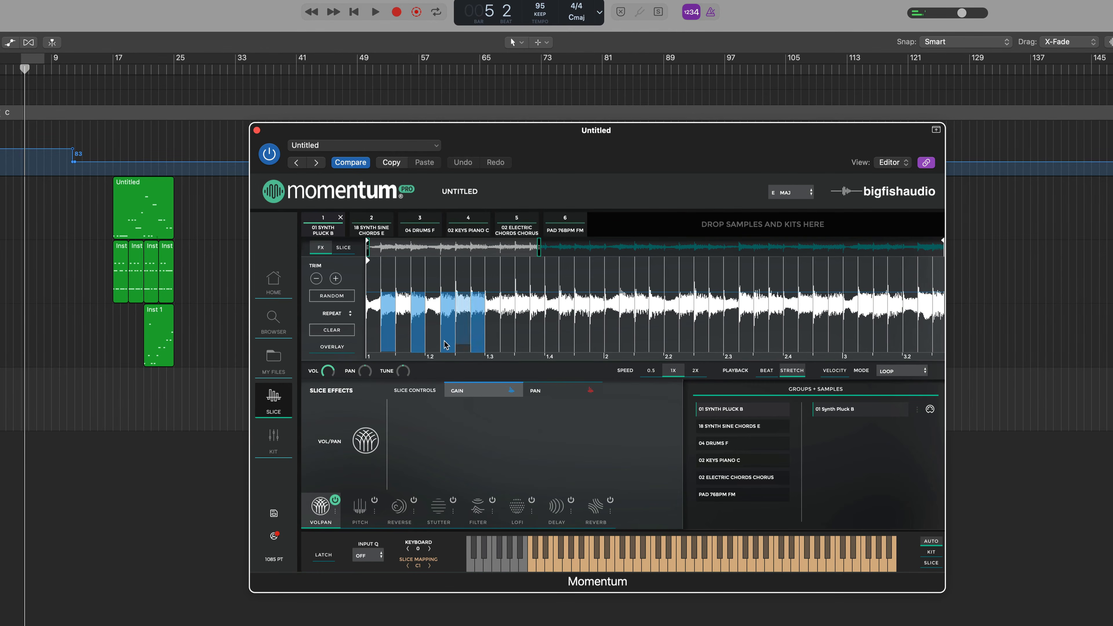
# Repeat the gain pattern of the first 2 slices across 01 Synth Pluck B and trim the gain effect down three steps
pyautogui.click(335, 315)
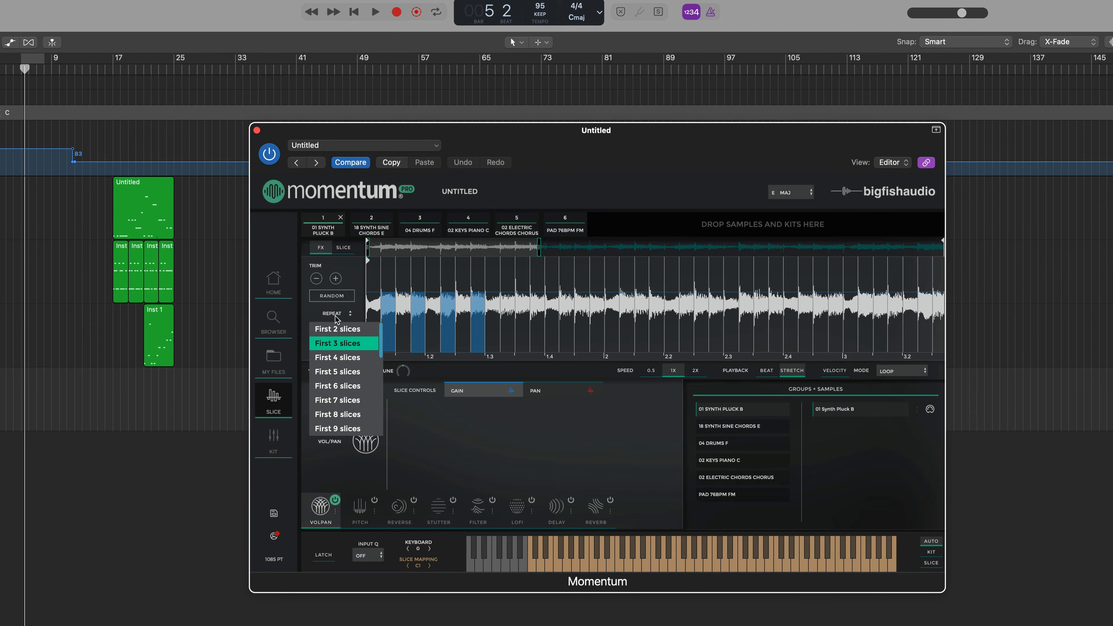
pyautogui.click(343, 329)
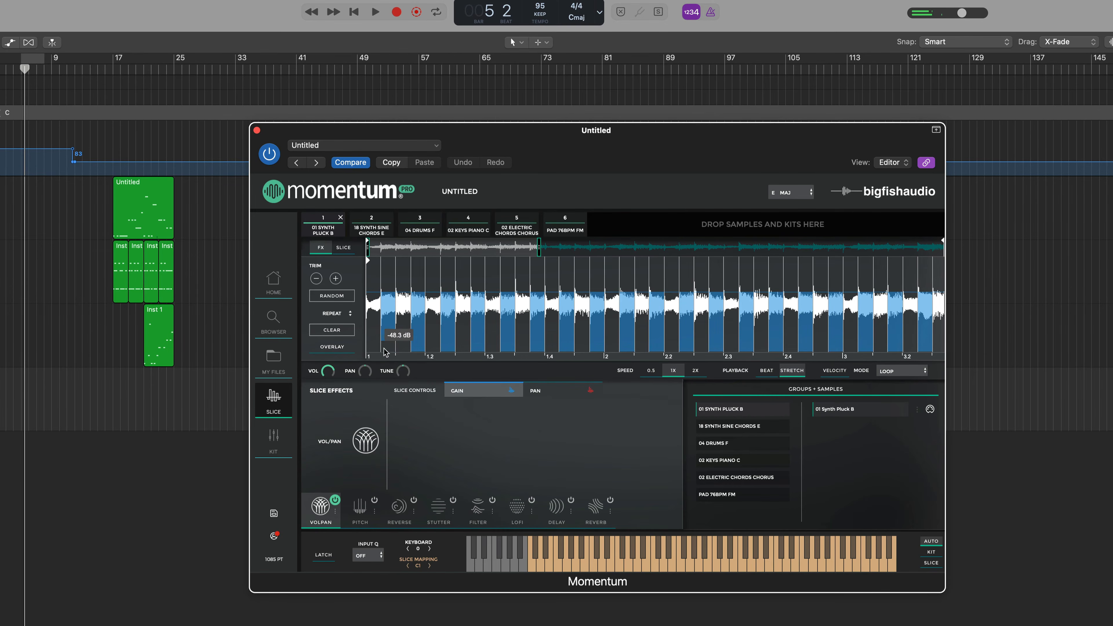
pyautogui.click(317, 279)
pyautogui.click(317, 279)
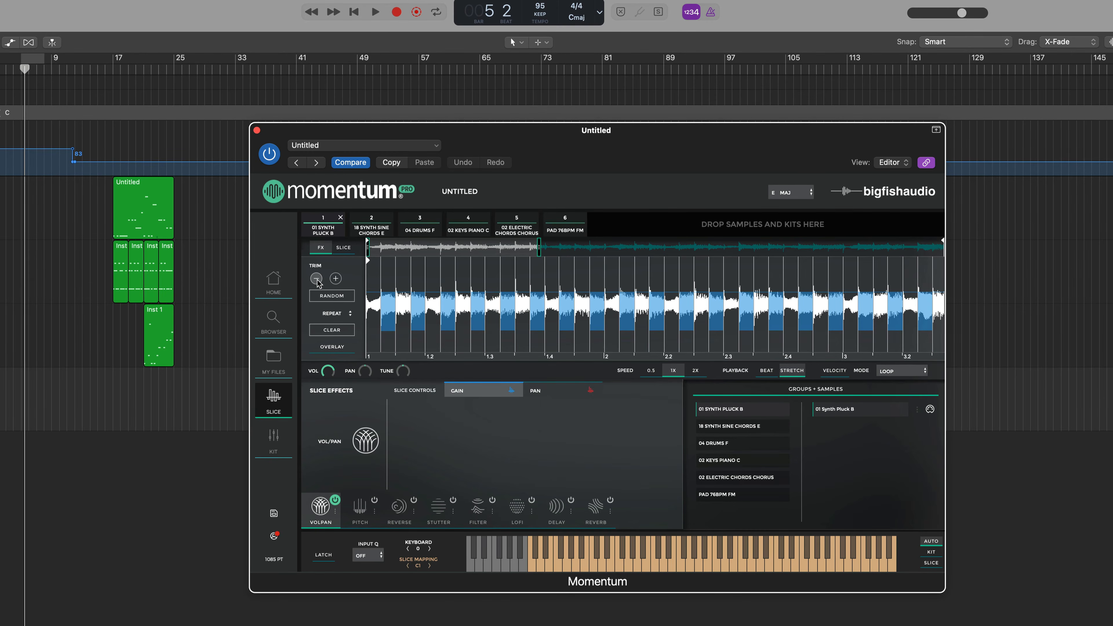
pyautogui.click(317, 279)
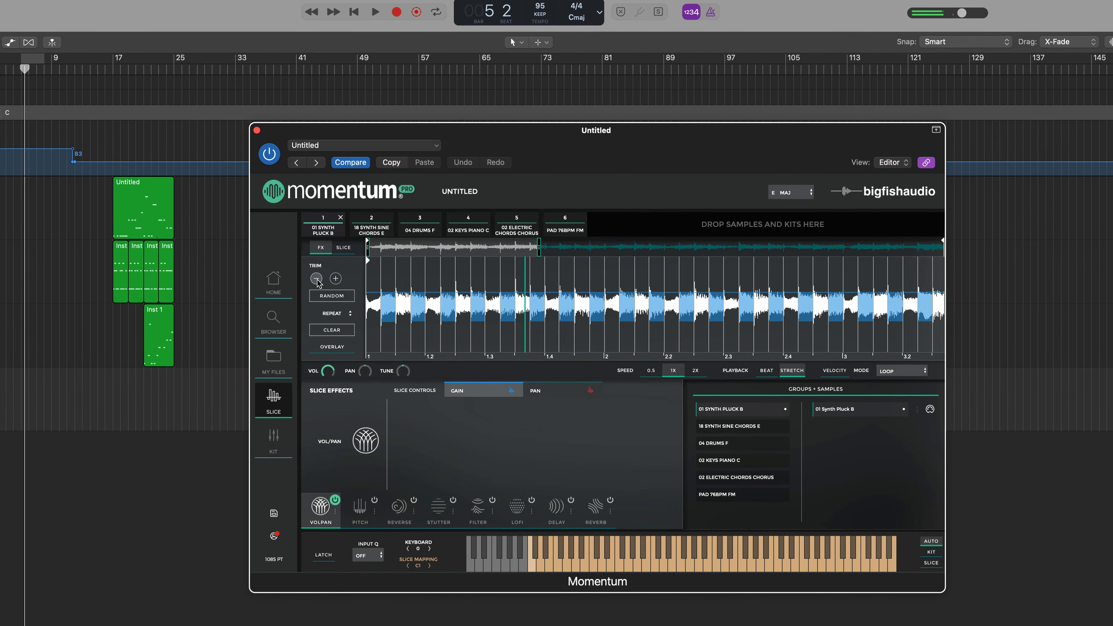
pyautogui.click(335, 500)
pyautogui.click(336, 502)
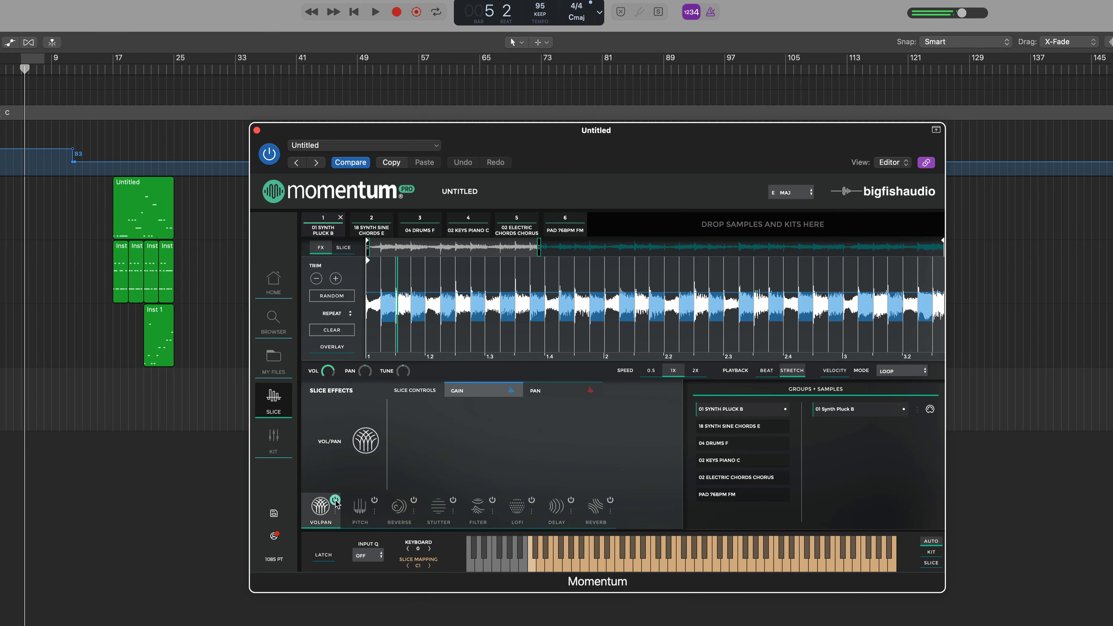
# Pan the first slice fully right and the third slice 100 L, repeat the first 3 slices, and trim the pan effect down one step
pyautogui.click(543, 392)
pyautogui.moveTo(376, 263); pyautogui.dragTo(377, 254)
pyautogui.click(391, 352)
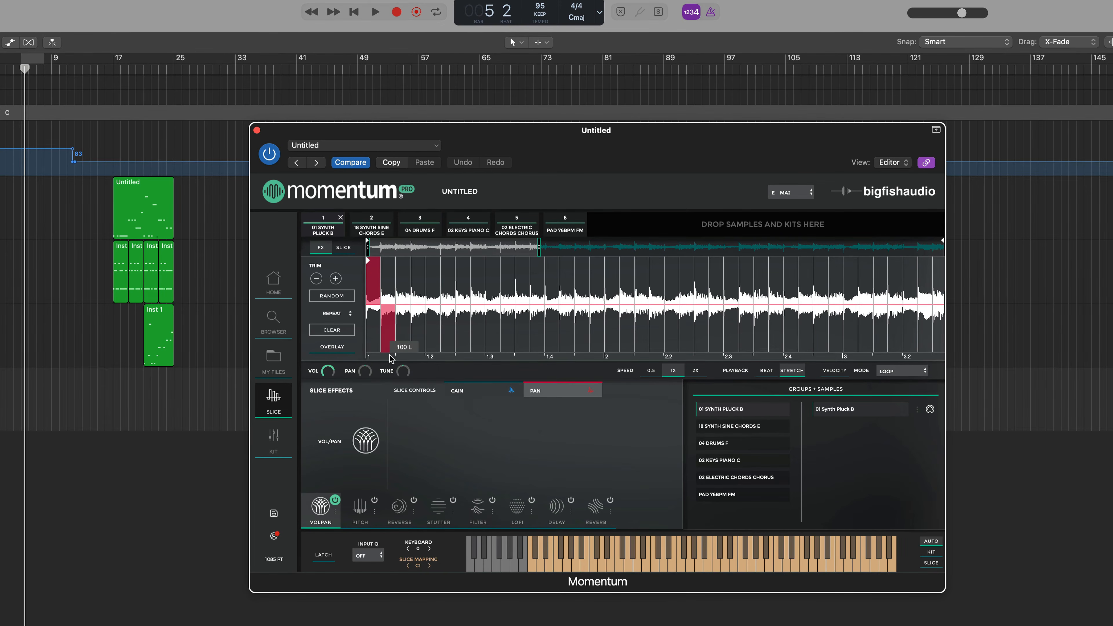
pyautogui.moveTo(380, 314); pyautogui.dragTo(405, 351)
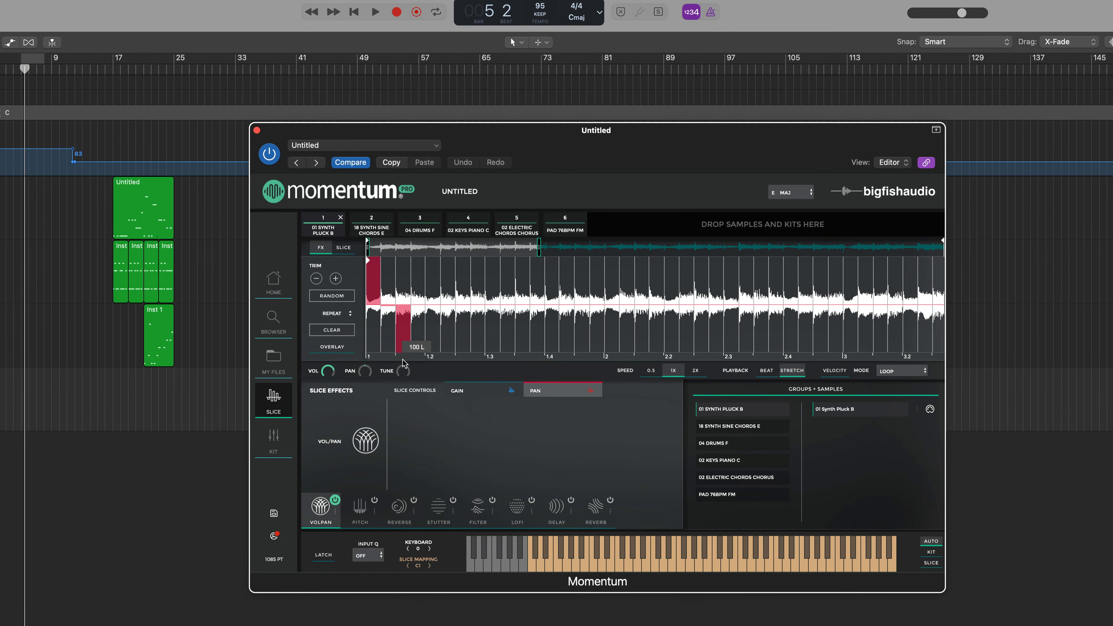
pyautogui.click(338, 313)
pyautogui.click(345, 345)
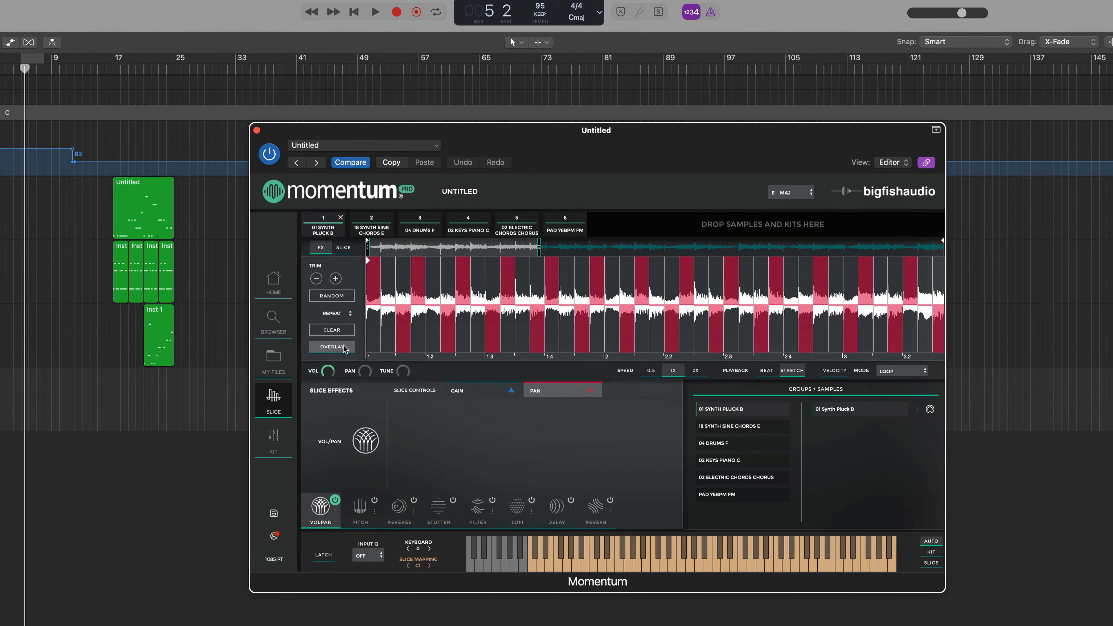
pyautogui.click(317, 280)
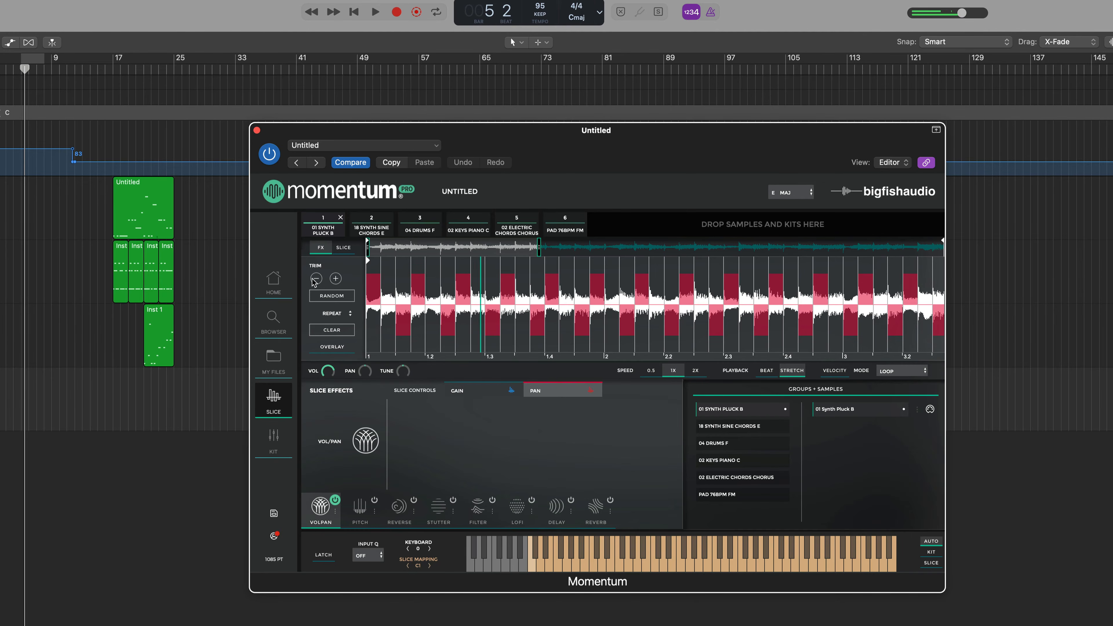
# Randomize the pan of all slices in 01 Synth Pluck B, and clear the pan settings
pyautogui.click(330, 297)
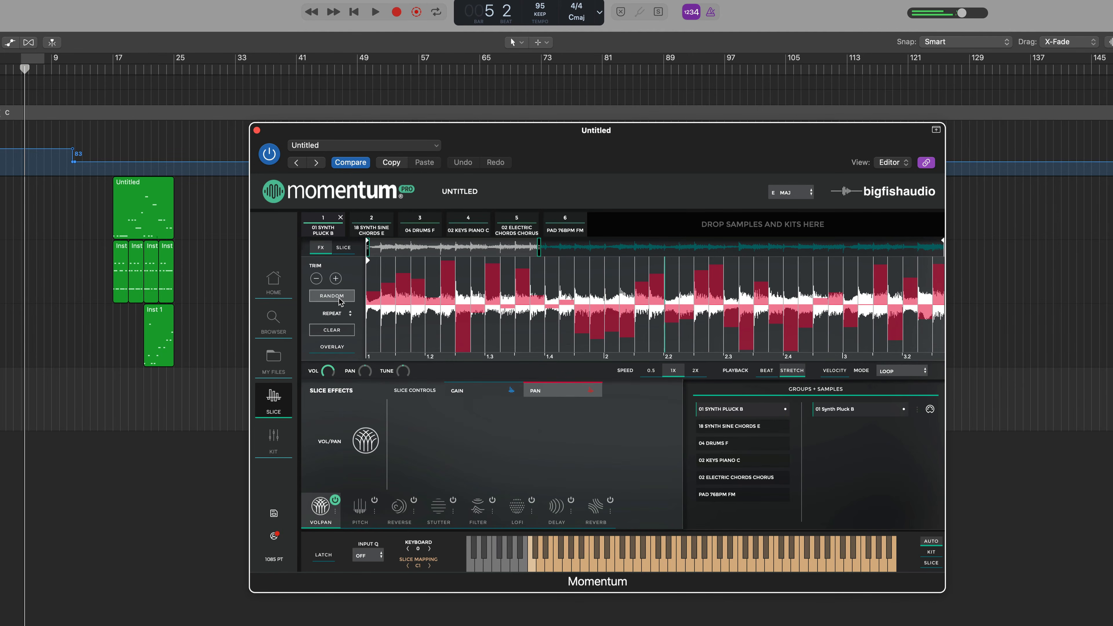
pyautogui.click(331, 333)
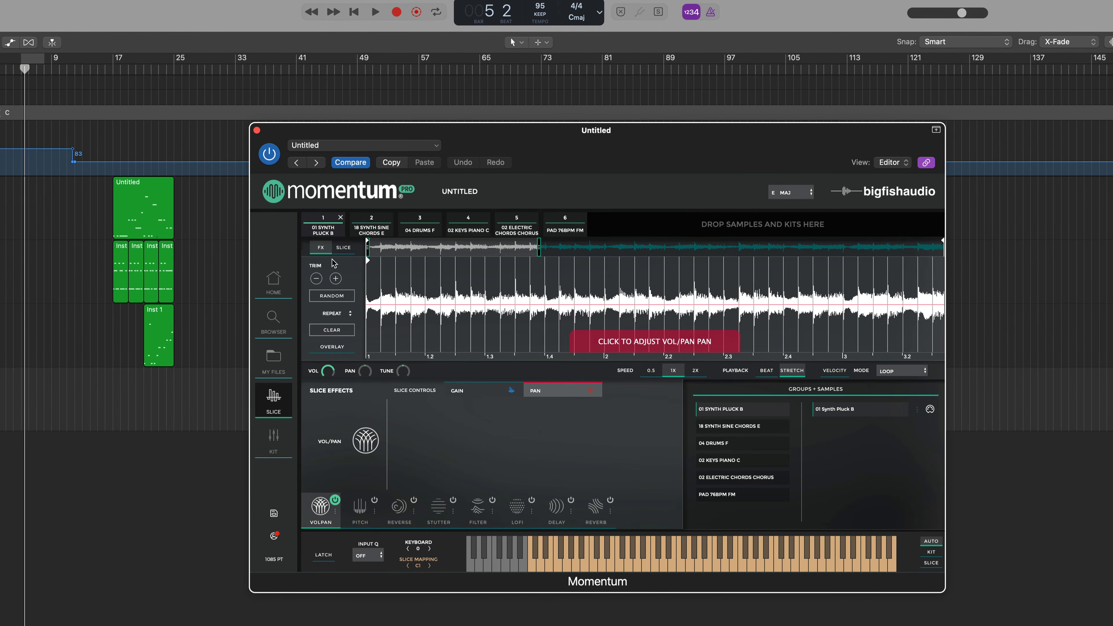
# Overlay the other slice controls on the waveform and adjust the pan of the fourth and sixth slices
pyautogui.click(332, 347)
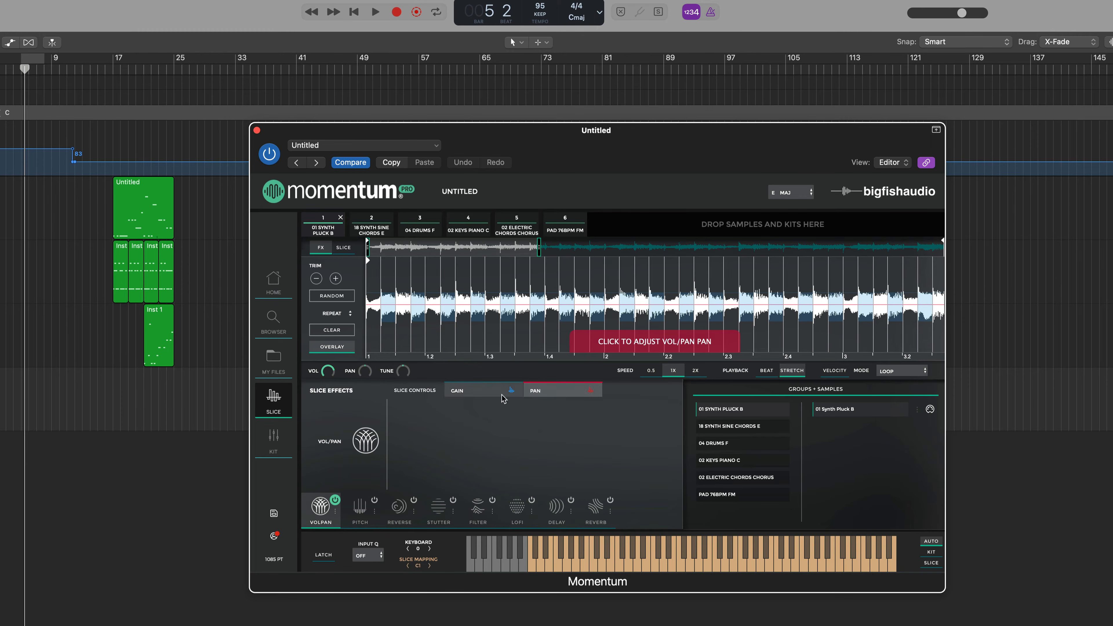
pyautogui.click(422, 328)
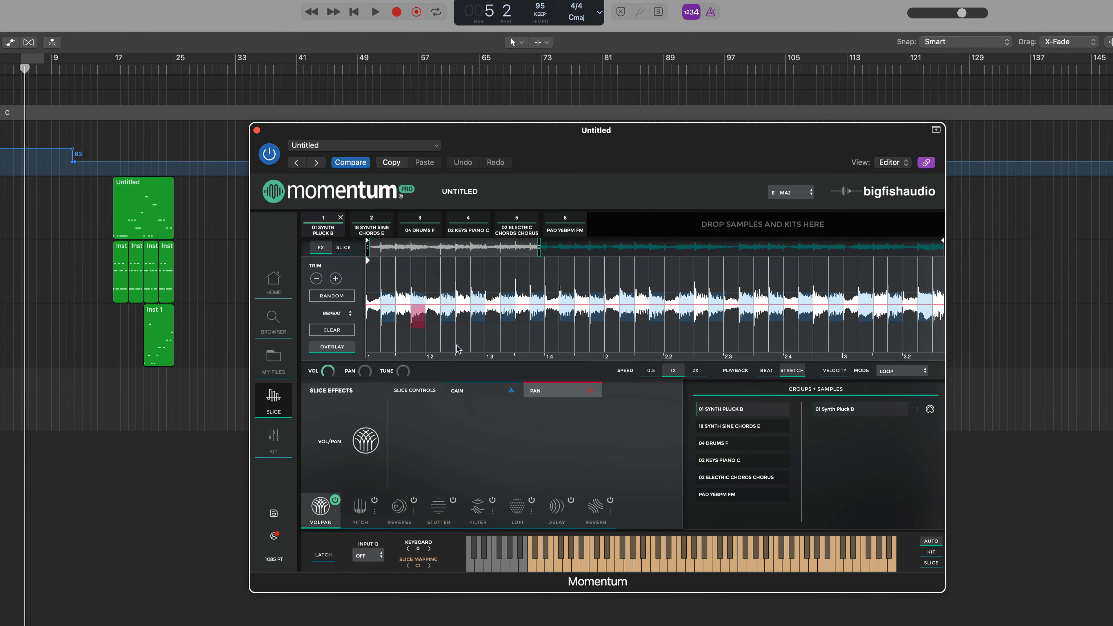
pyautogui.click(448, 292)
# Raise the LoFi mix on the fifth slice of 01 Synth Pluck B to about three quarters
pyautogui.click(522, 510)
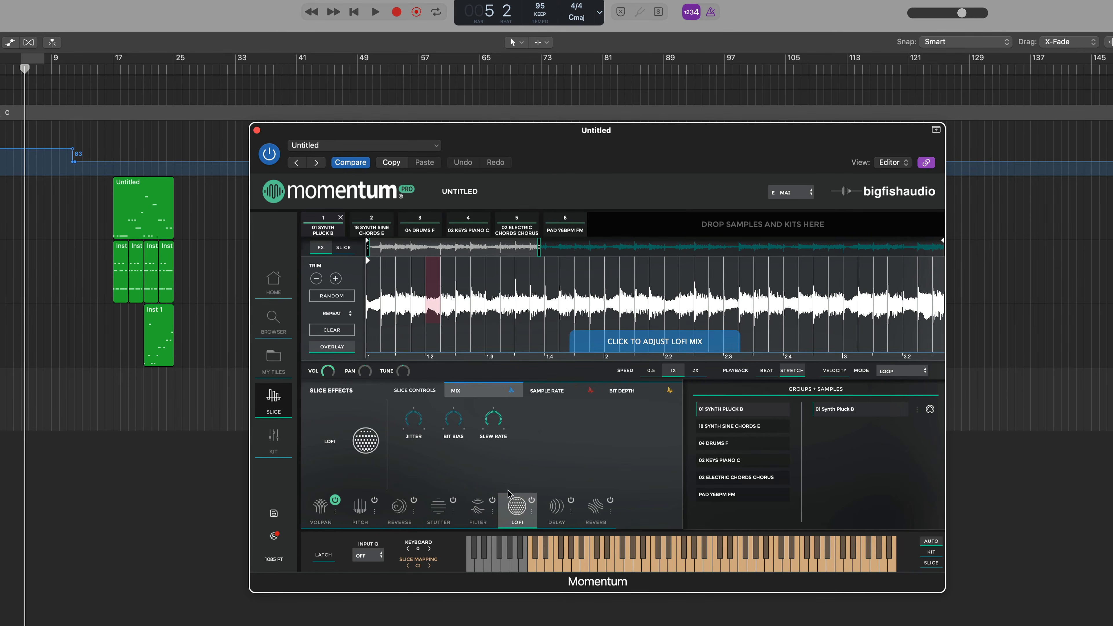
pyautogui.click(544, 389)
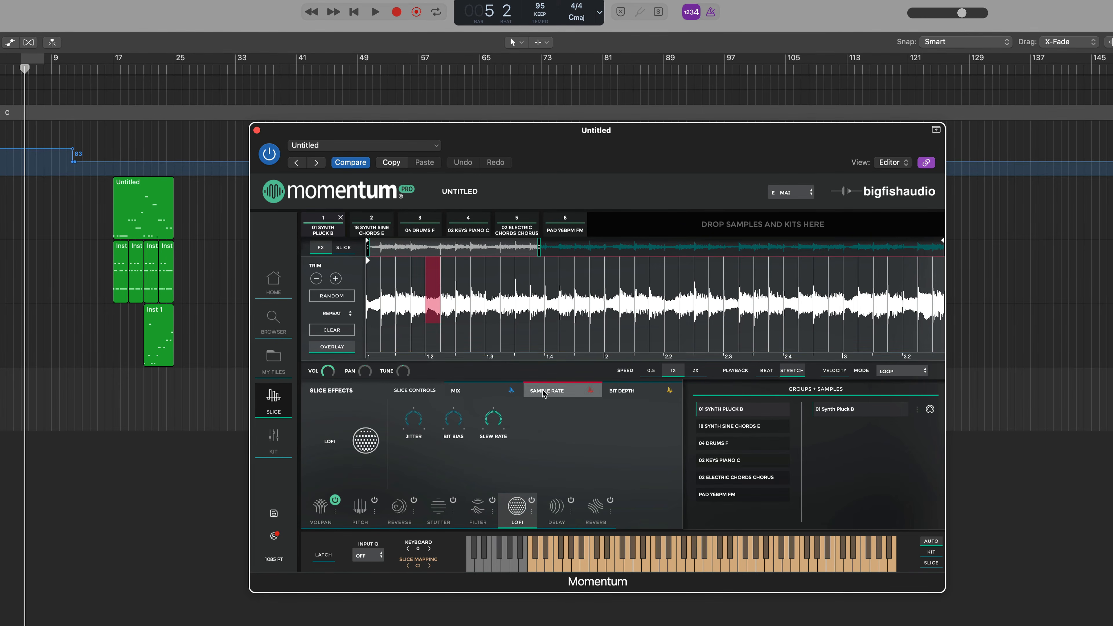
pyautogui.click(472, 392)
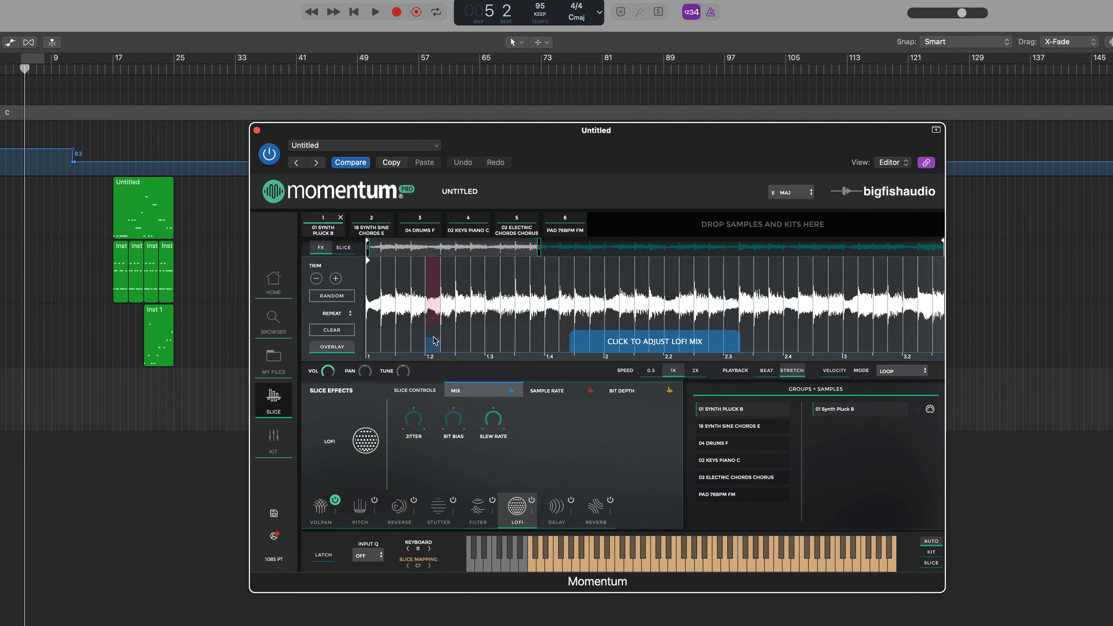
pyautogui.moveTo(434, 341); pyautogui.dragTo(444, 291)
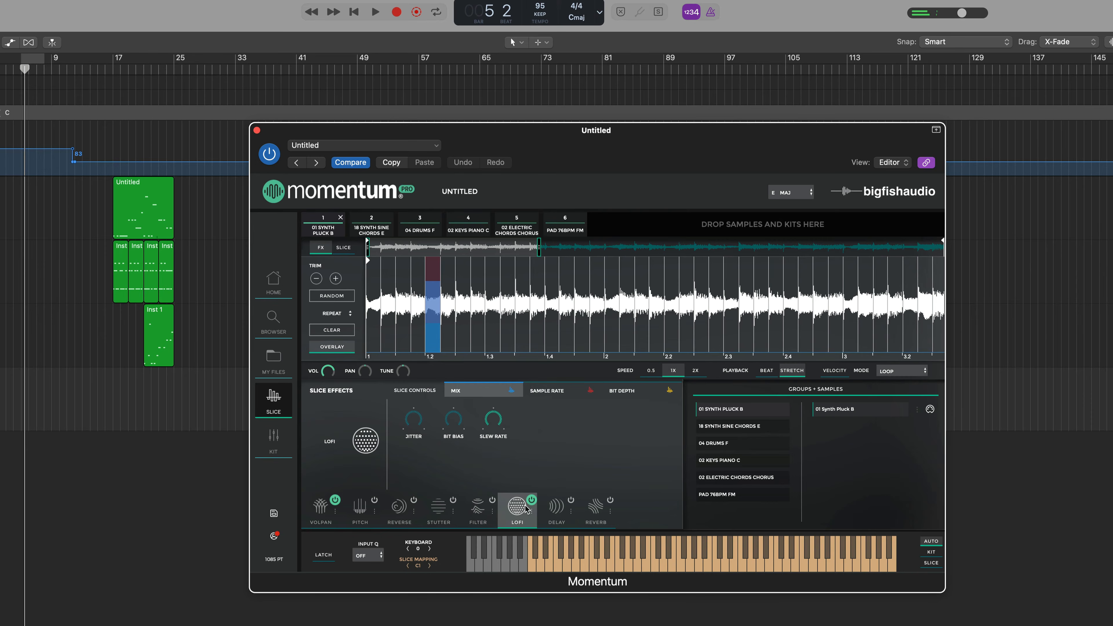
# Try tuning 18 Synth Sine Chords E to -12 and check the same control on the Kit page
pyautogui.click(372, 228)
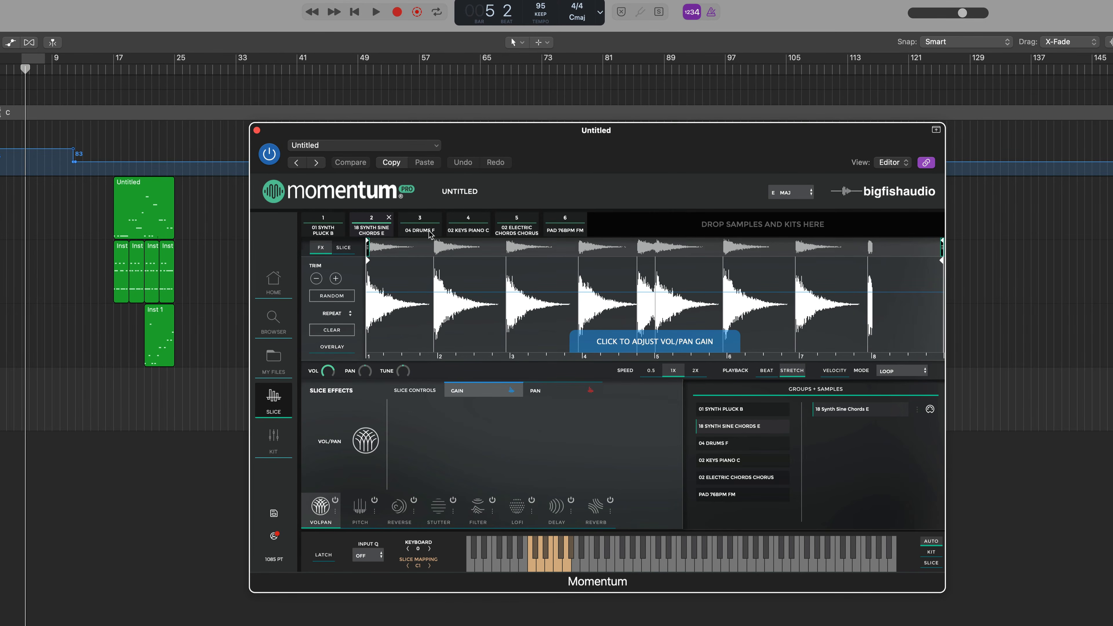
pyautogui.moveTo(402, 378)
pyautogui.moveTo(403, 375); pyautogui.dragTo(388, 465)
pyautogui.click(274, 445)
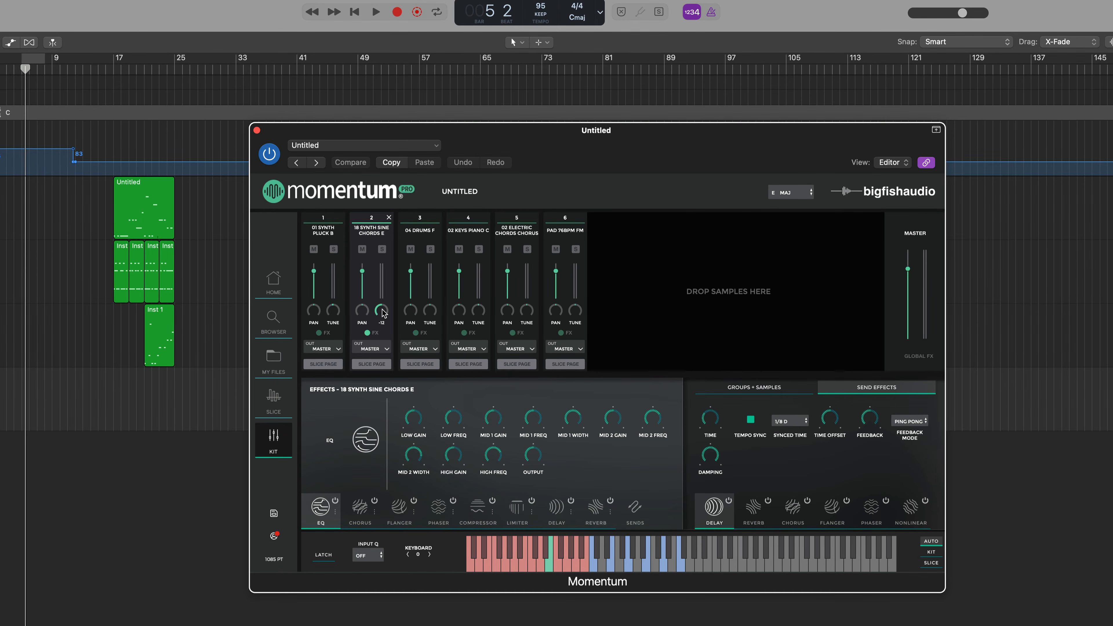
pyautogui.click(278, 400)
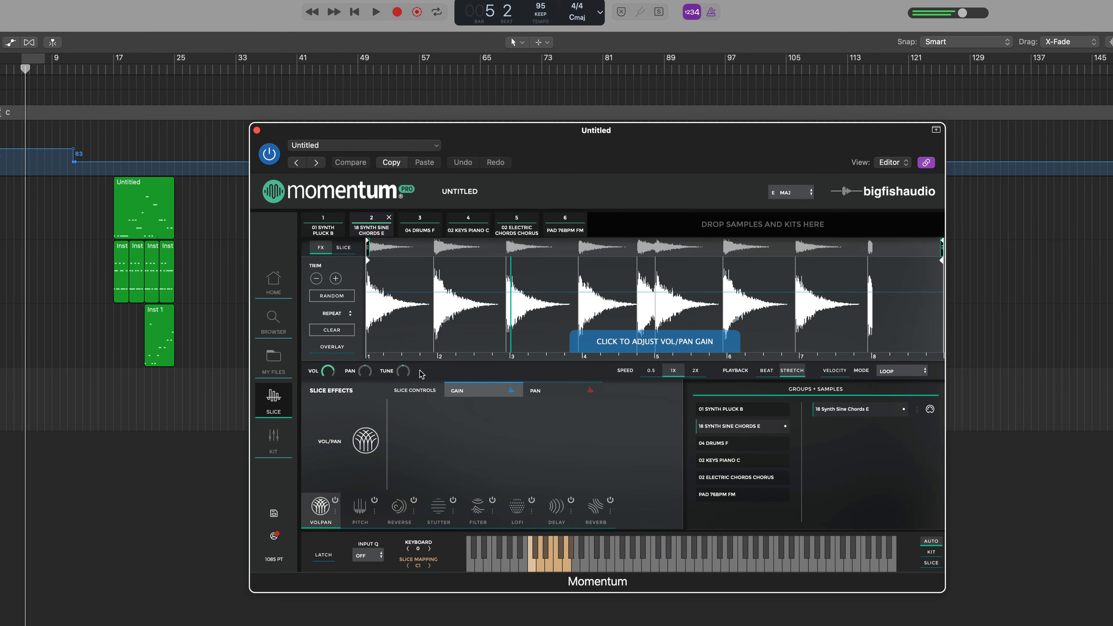
# Compare the 0.5, 2x and 1x playback speeds on 18 Synth Sine Chords E, and settle on 0.5
pyautogui.click(652, 372)
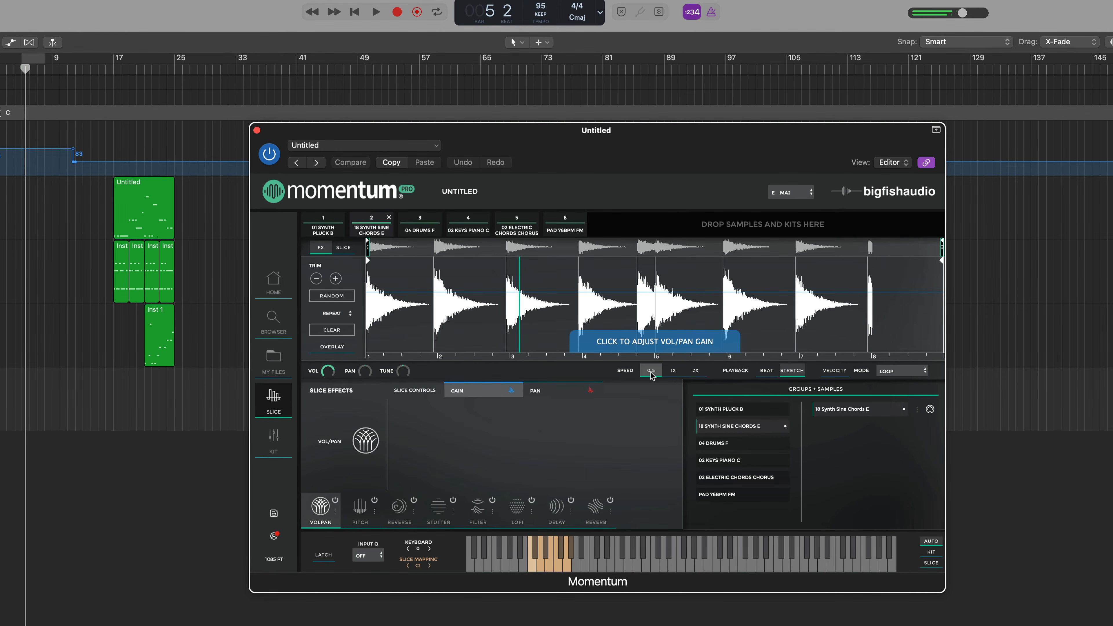
pyautogui.click(691, 373)
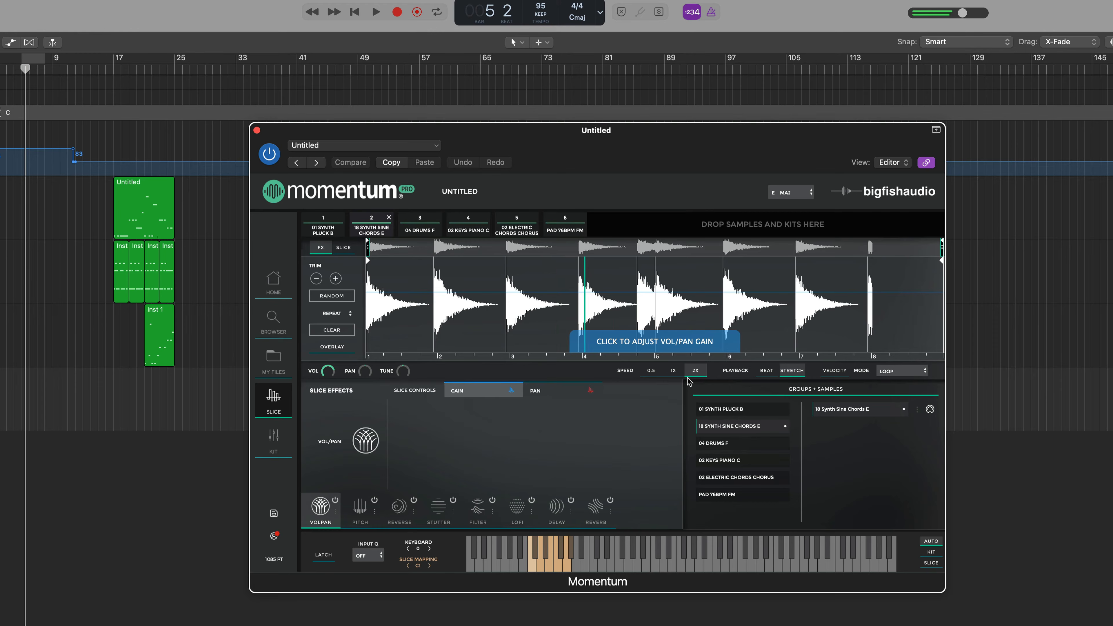
pyautogui.click(678, 375)
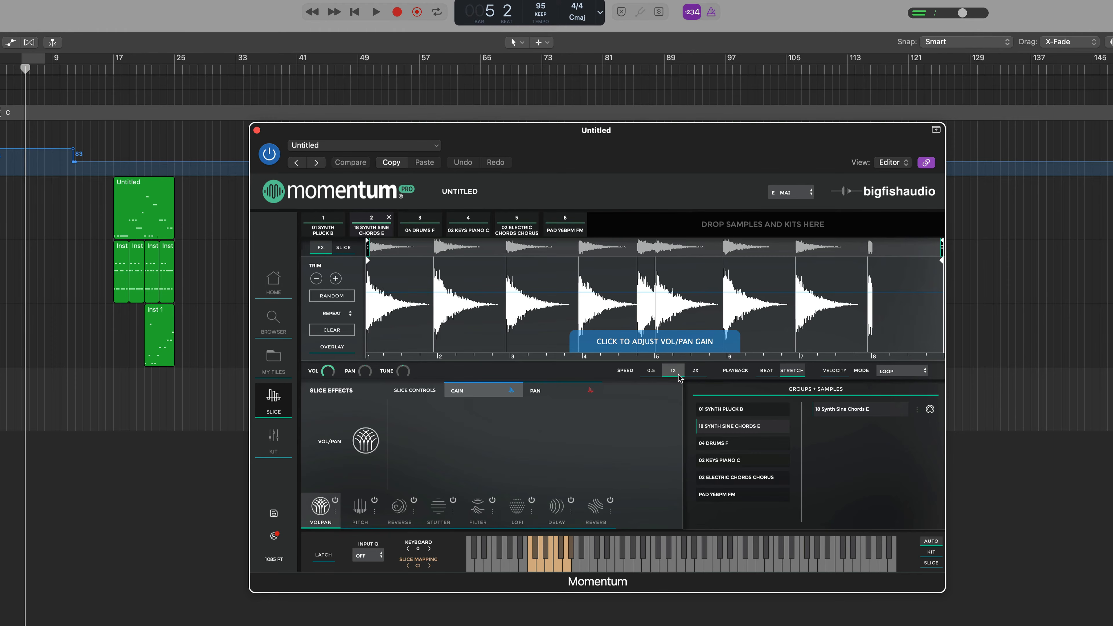
pyautogui.click(678, 373)
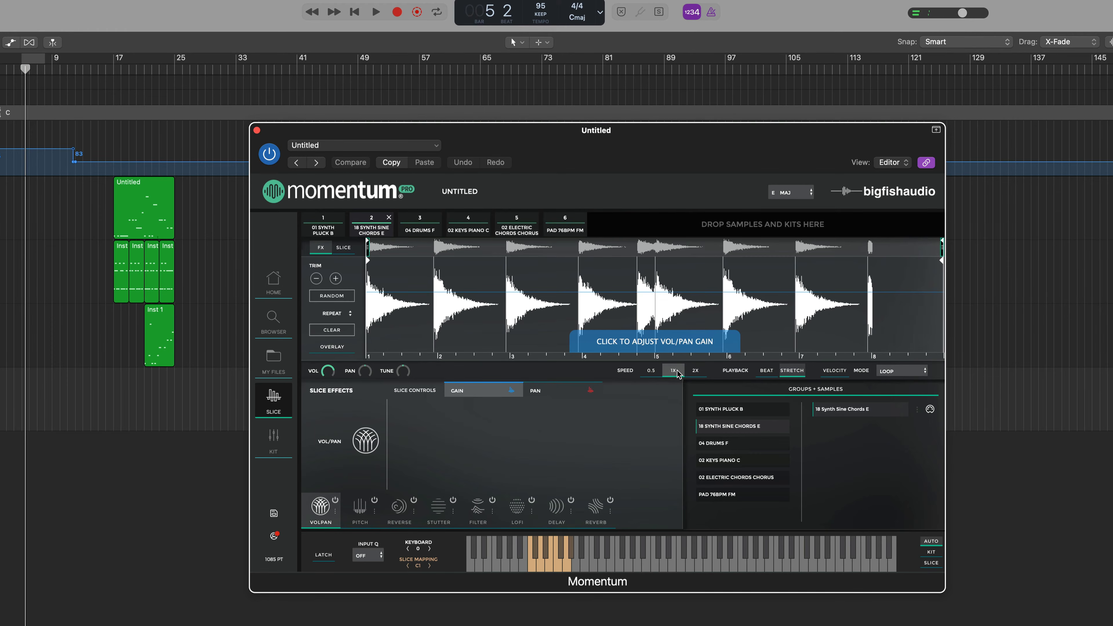
pyautogui.click(657, 373)
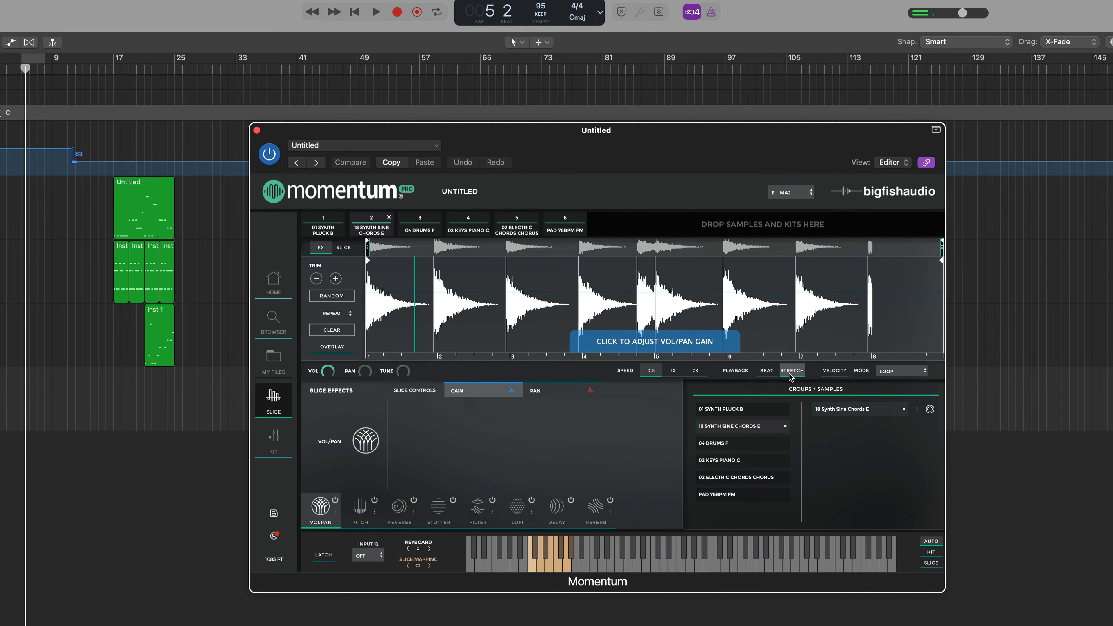
# Compare Beat and Stretch playback on 18 Synth Sine Chords E, and choose Beat
pyautogui.click(766, 372)
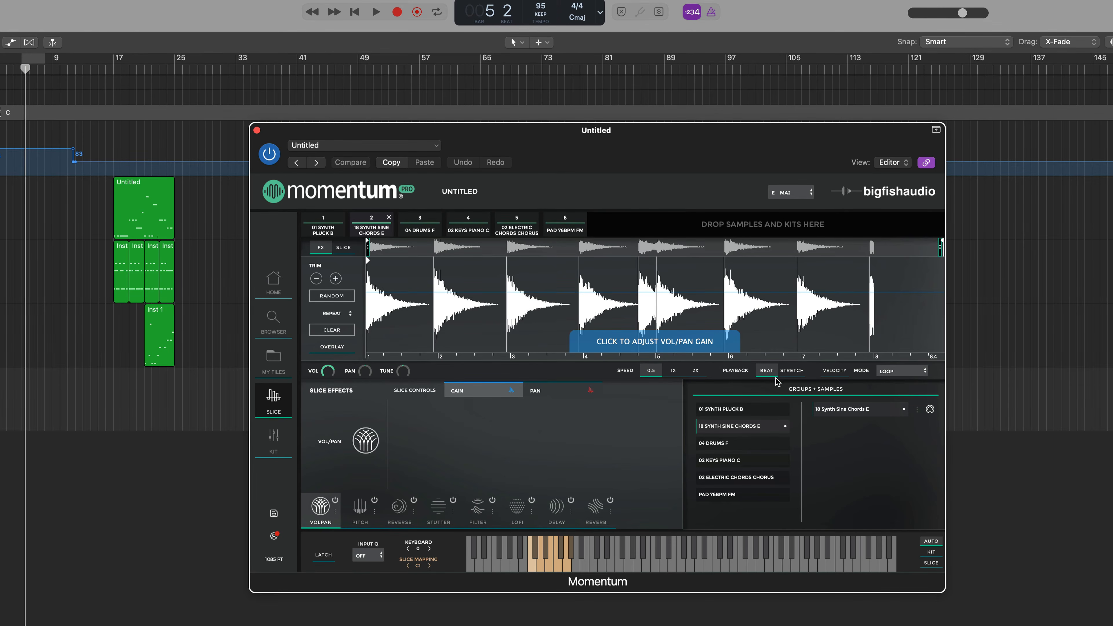
pyautogui.click(785, 374)
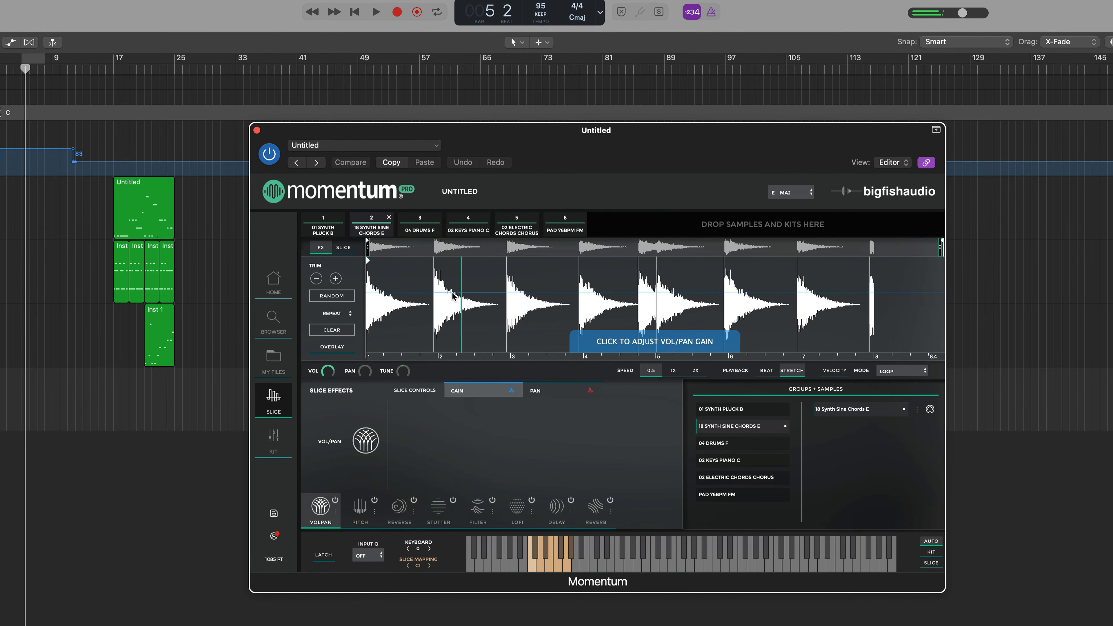
pyautogui.click(767, 373)
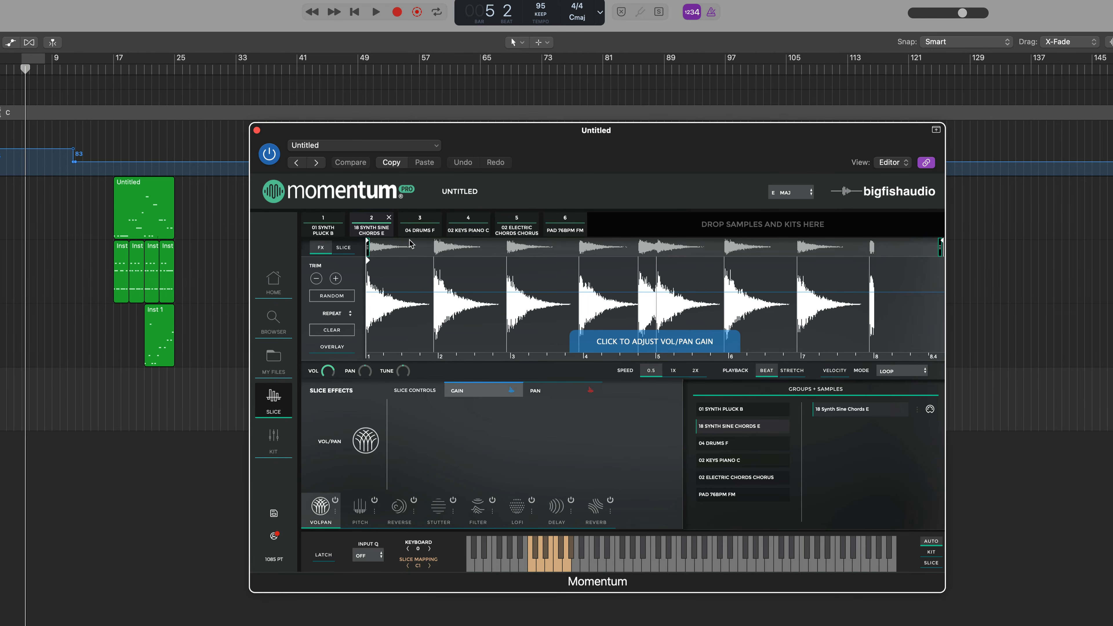
# Switch to 04 Drums F and set its playback mode to Shot
pyautogui.click(420, 230)
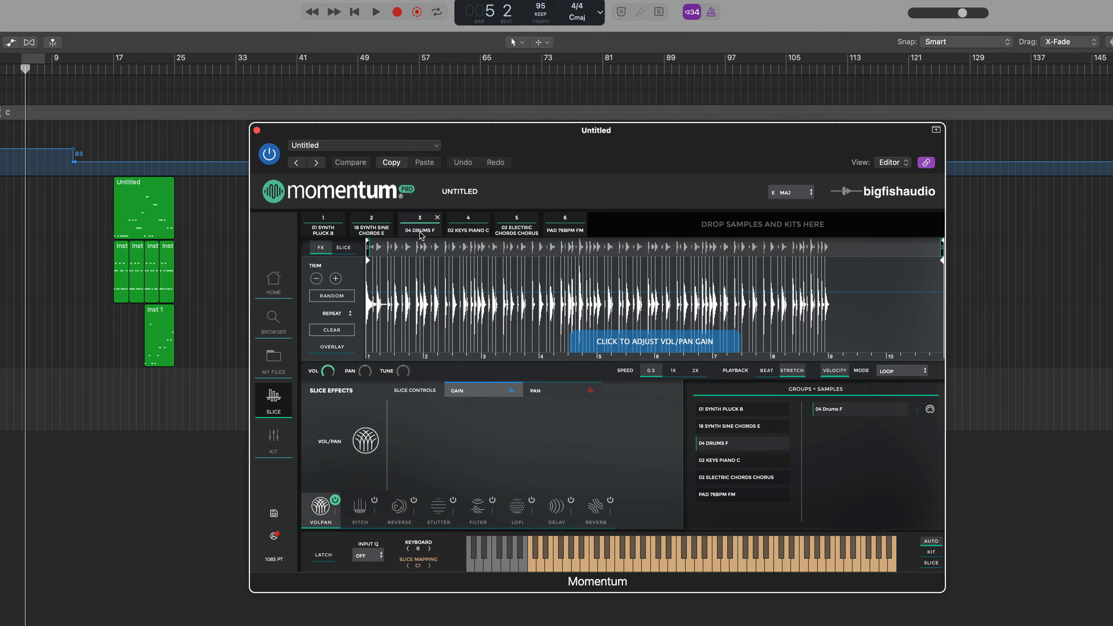
pyautogui.click(836, 376)
pyautogui.click(899, 373)
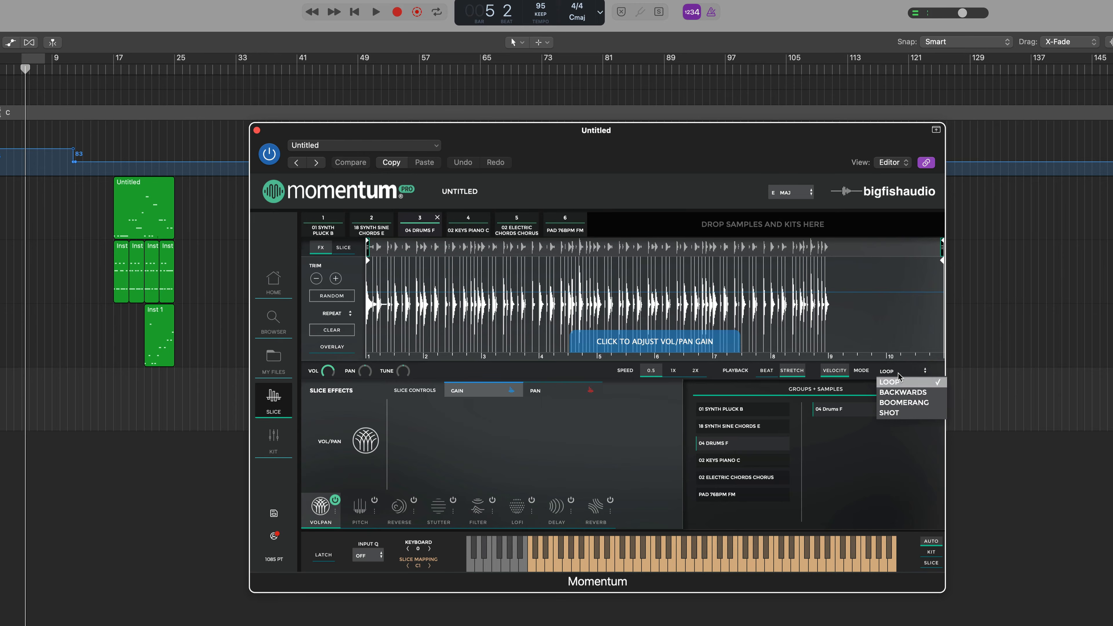
pyautogui.click(892, 414)
pyautogui.moveTo(643, 245); pyautogui.dragTo(325, 242)
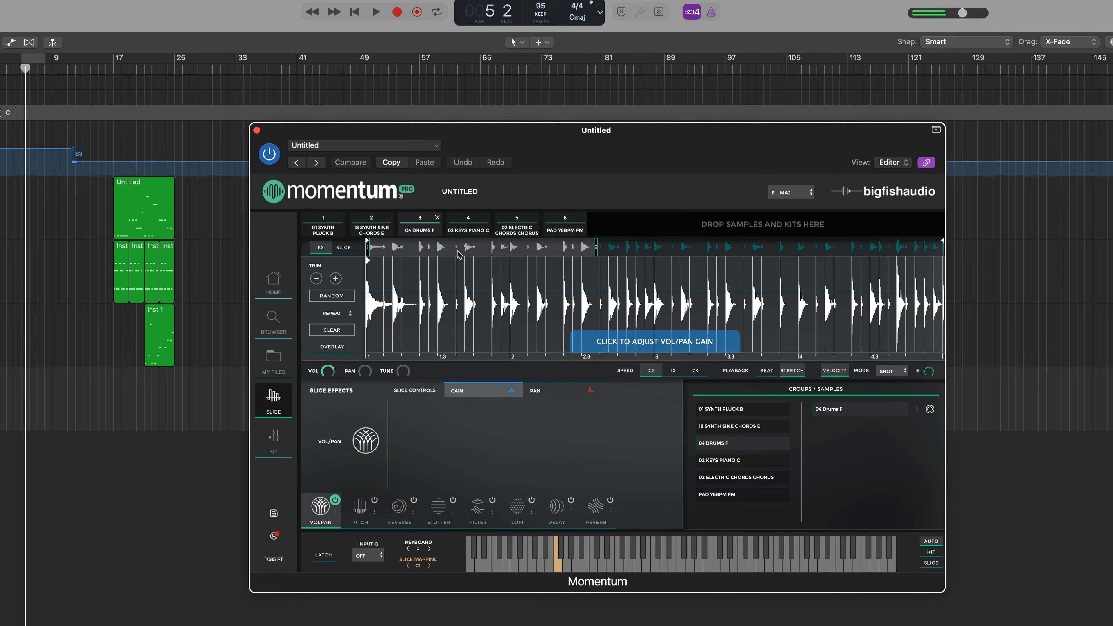
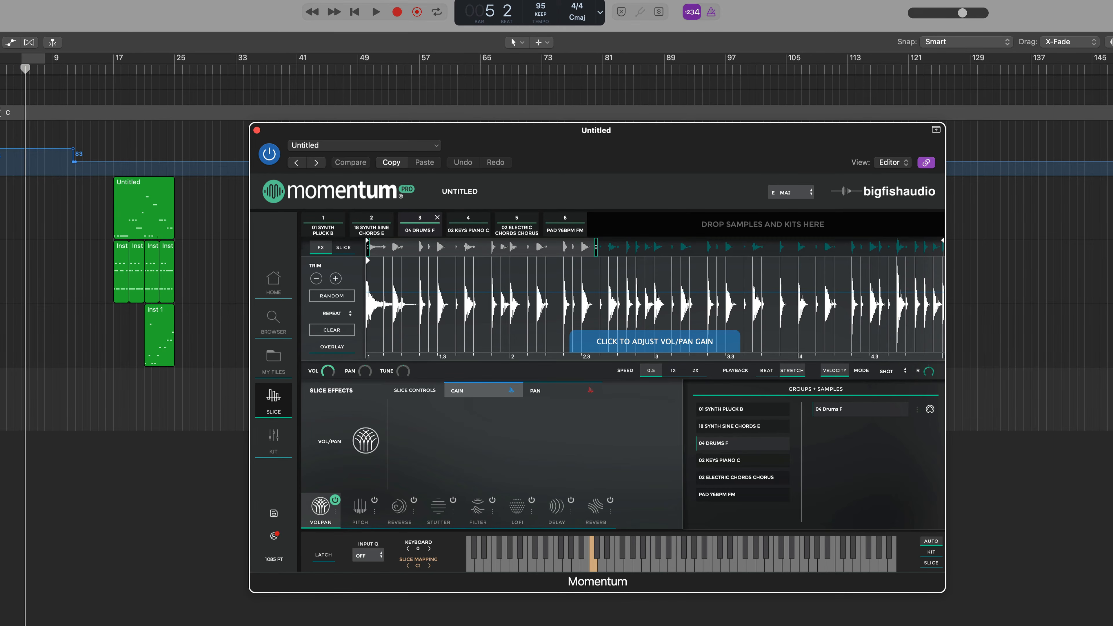
# Set the playback mode of 04 Drums F back to Loop
pyautogui.click(888, 371)
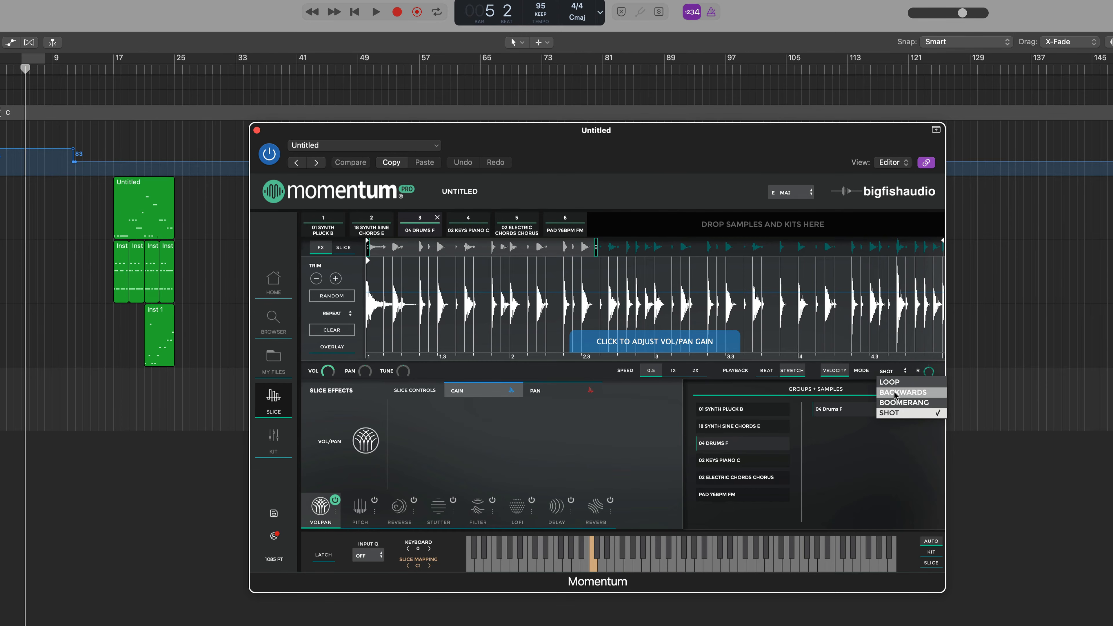
pyautogui.click(900, 381)
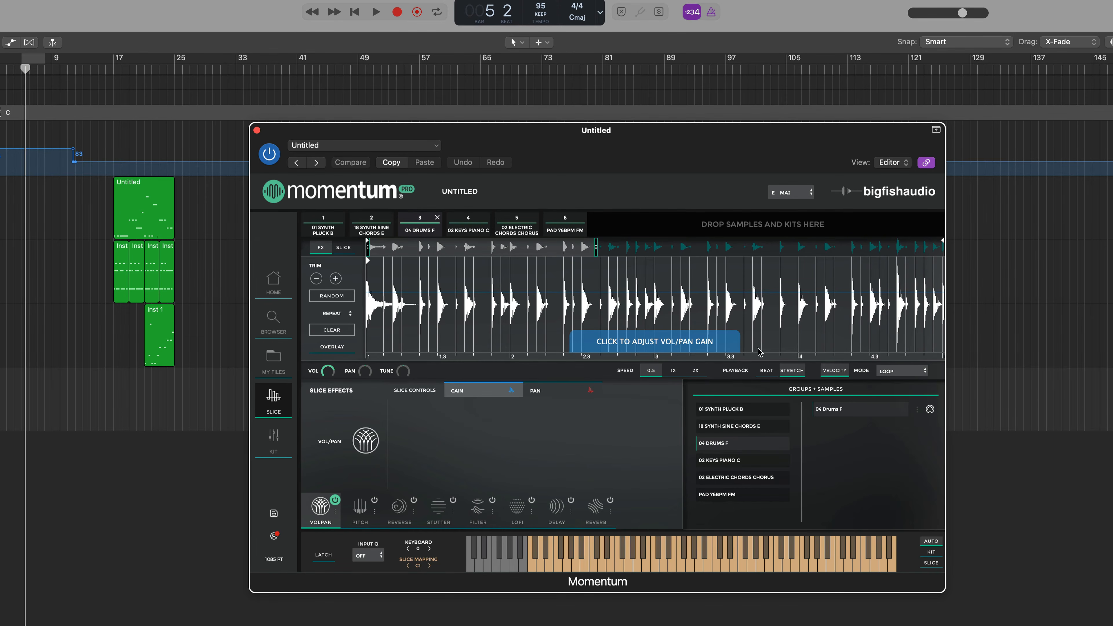
pyautogui.scroll(5, 487, 306)
pyautogui.scroll(-10, 501, 301)
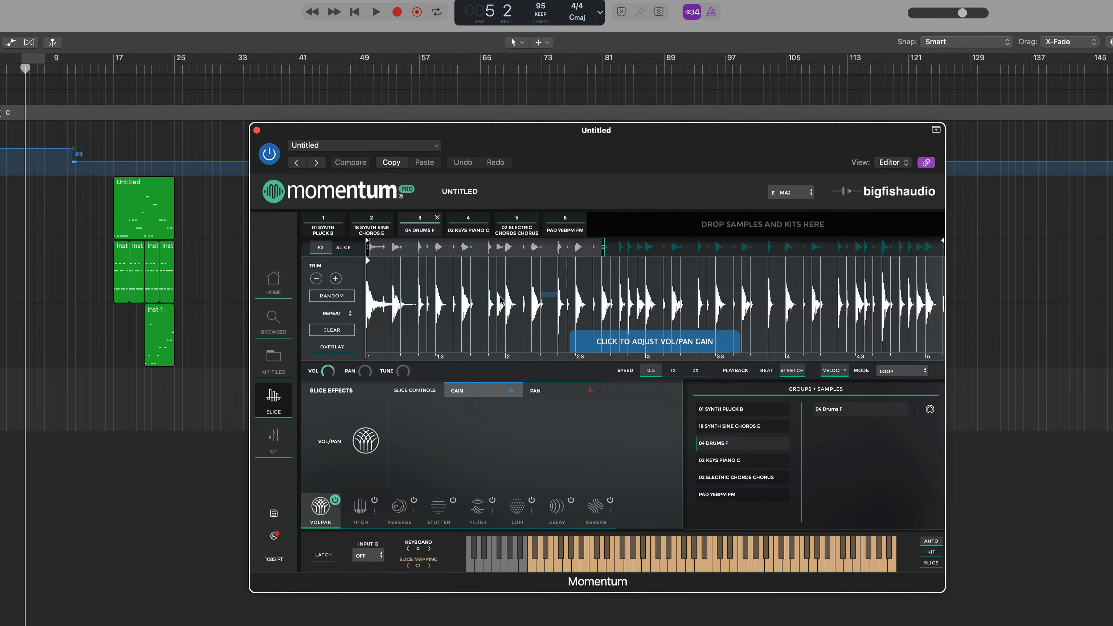
# Shorten the playback range of 04 Drums F by moving the end marker to about 1.3
pyautogui.scroll(-1, 502, 301)
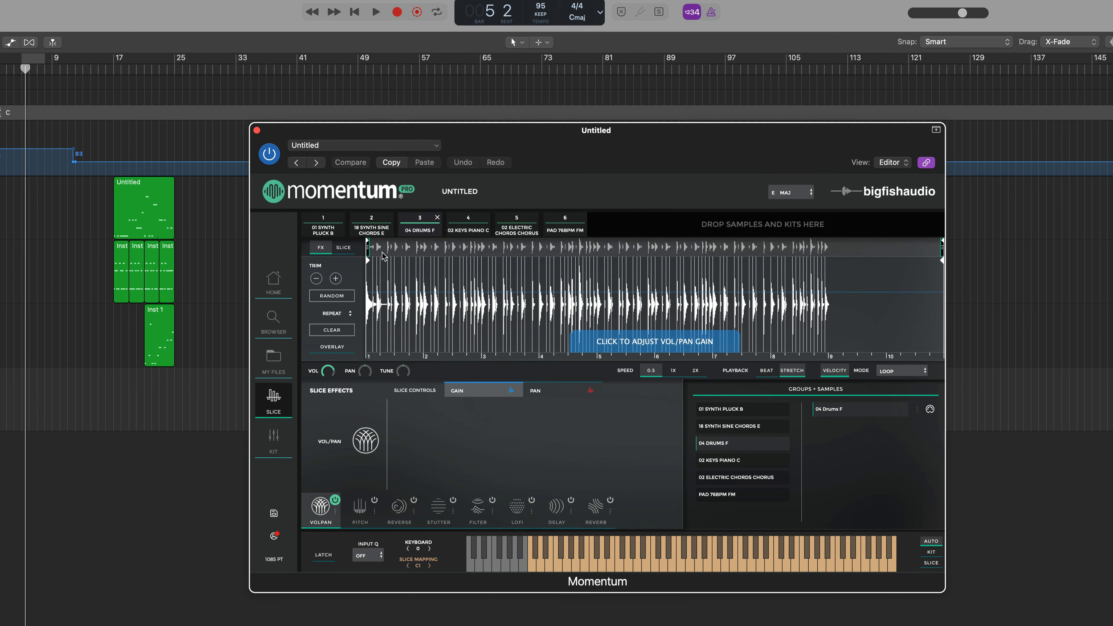
pyautogui.moveTo(942, 263); pyautogui.dragTo(396, 296)
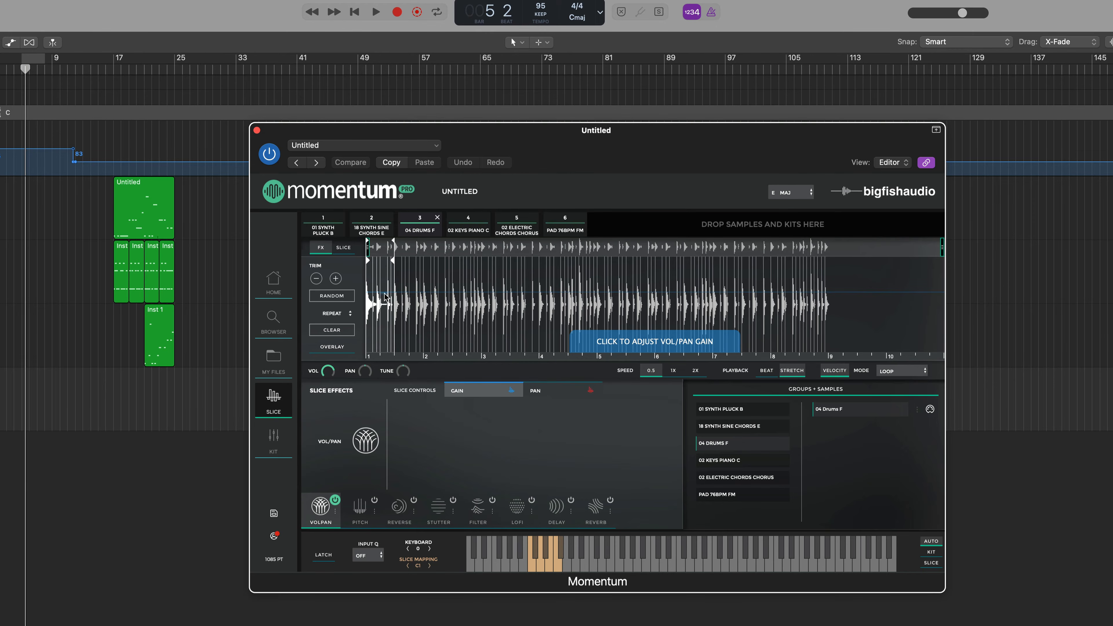
pyautogui.scroll(5, 409, 298)
pyautogui.moveTo(626, 248); pyautogui.dragTo(351, 247)
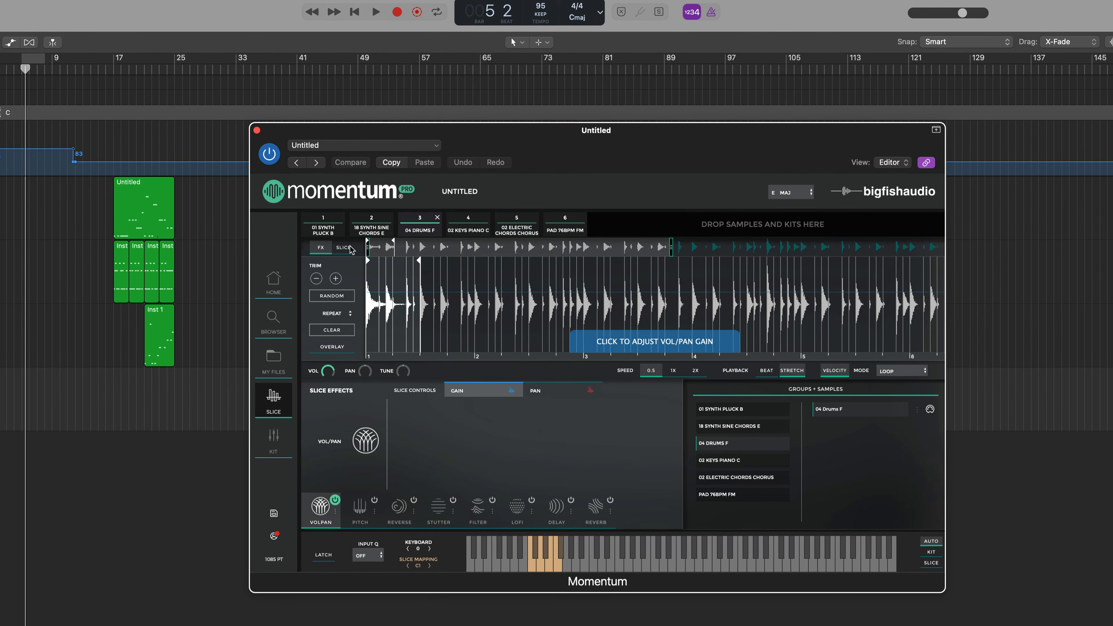
pyautogui.scroll(5, 393, 295)
pyautogui.moveTo(502, 243); pyautogui.dragTo(333, 243)
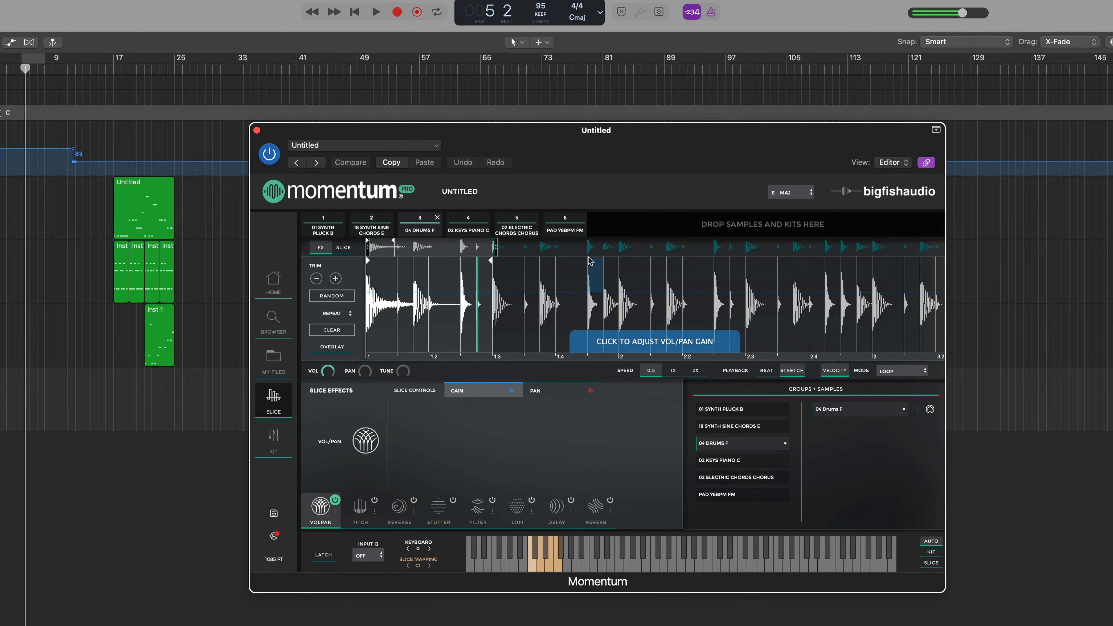
# Try the Backwards playback mode on 04 Drums F, and settle on Boomerang
pyautogui.click(904, 374)
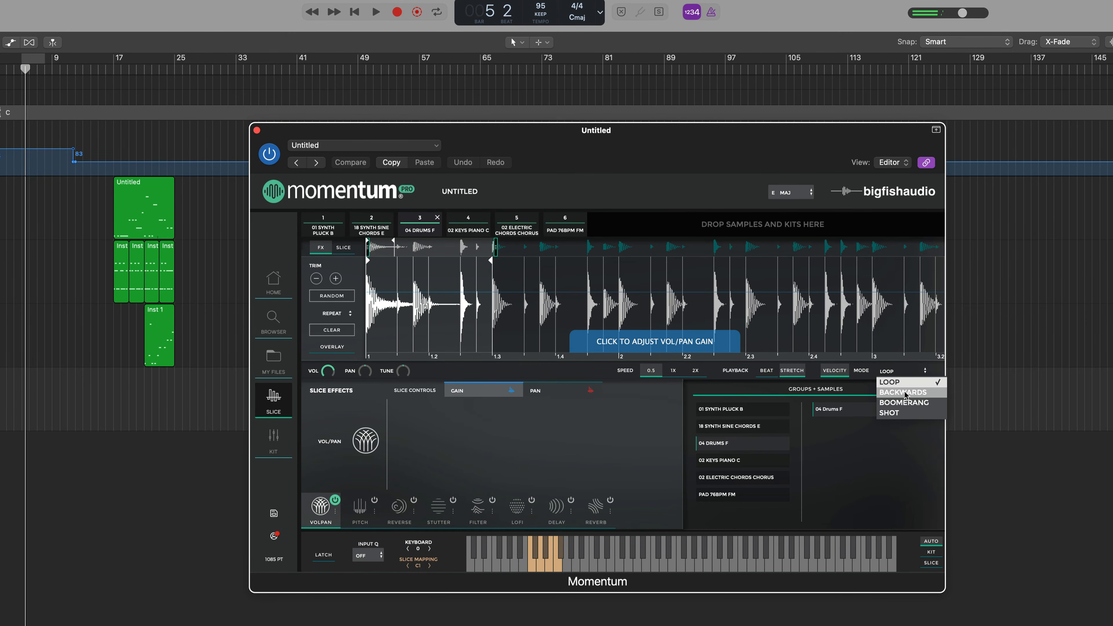
pyautogui.click(905, 393)
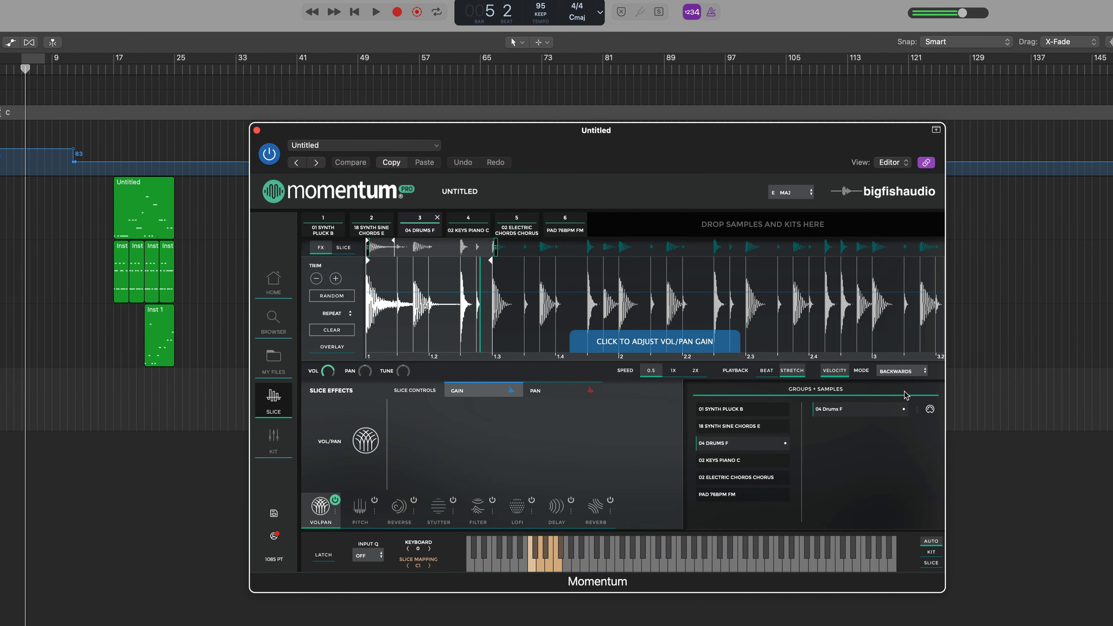
pyautogui.click(903, 371)
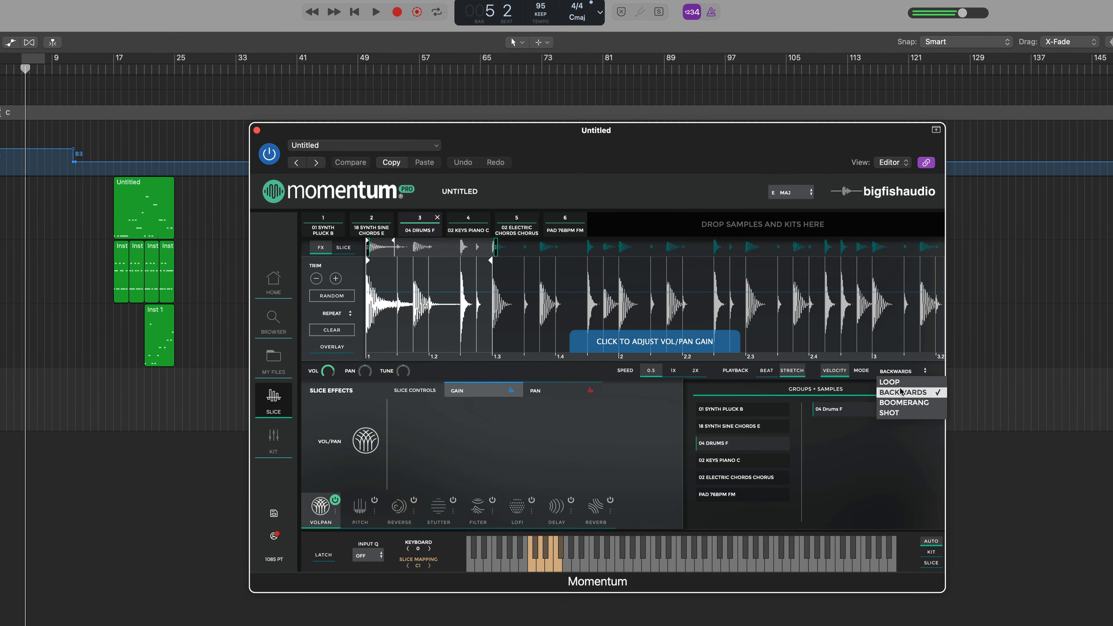
pyautogui.click(900, 403)
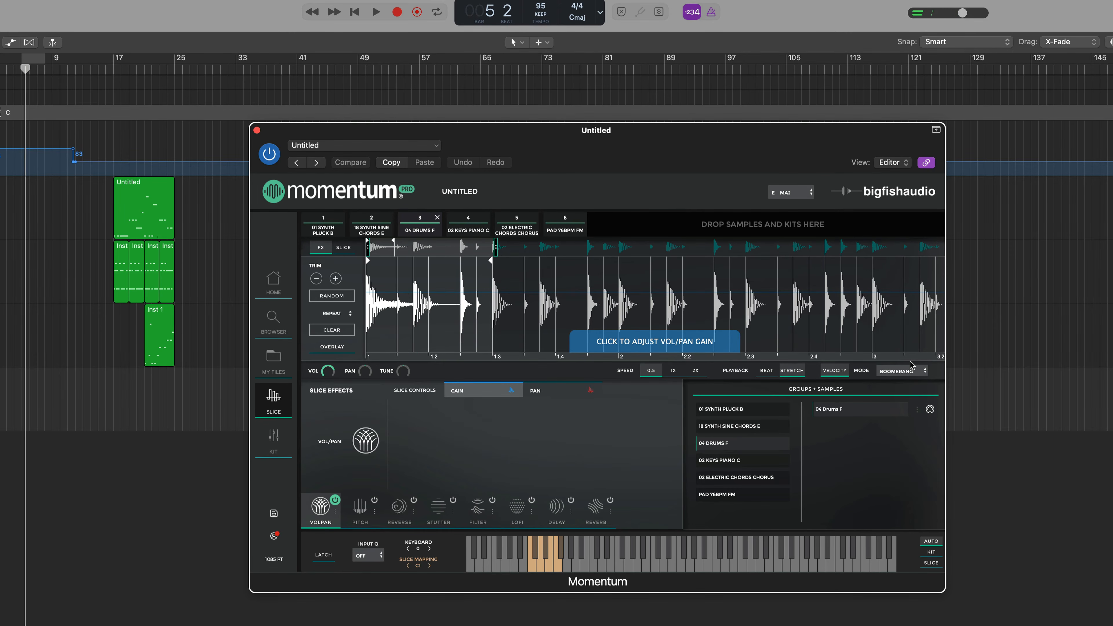
pyautogui.click(212, 8)
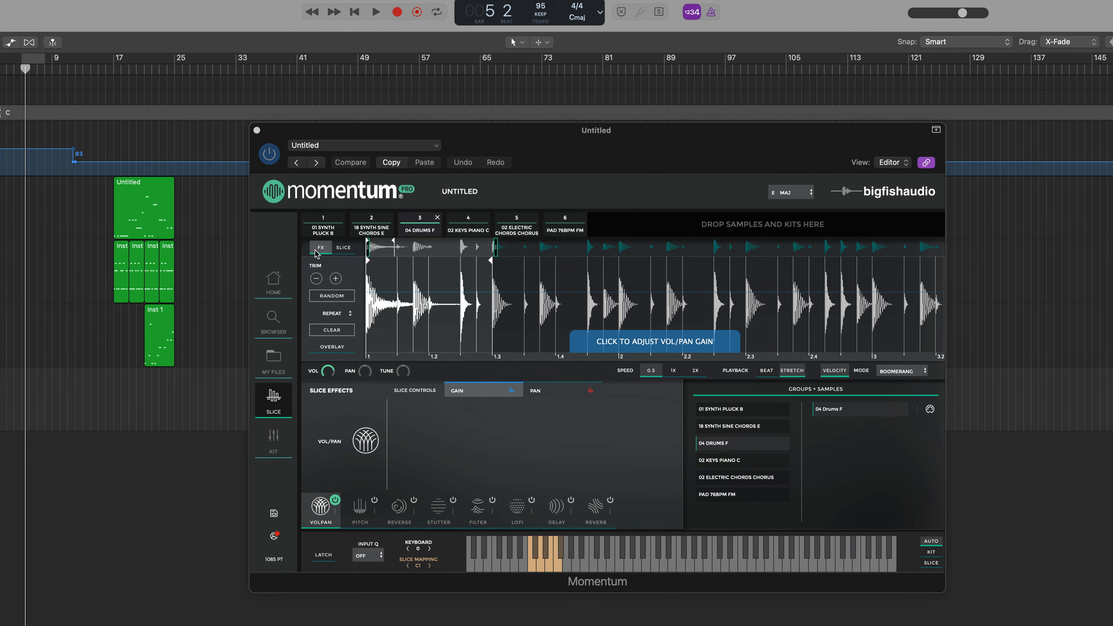
# Open the slice editing view for 04 Drums F and reset its slices
pyautogui.click(343, 248)
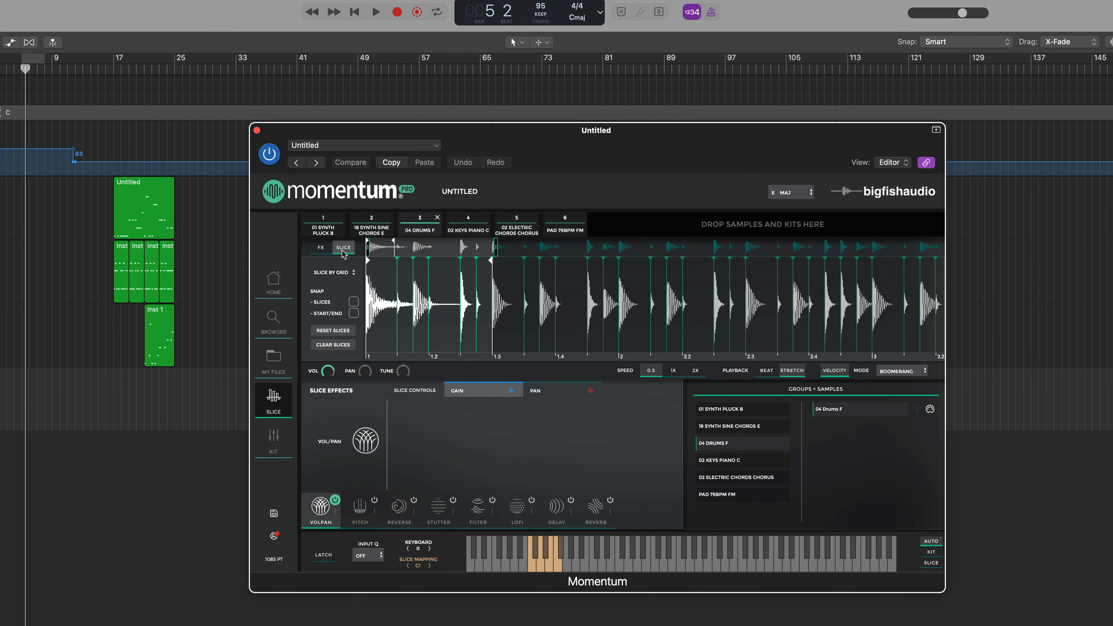
pyautogui.click(329, 331)
pyautogui.scroll(3, 596, 310)
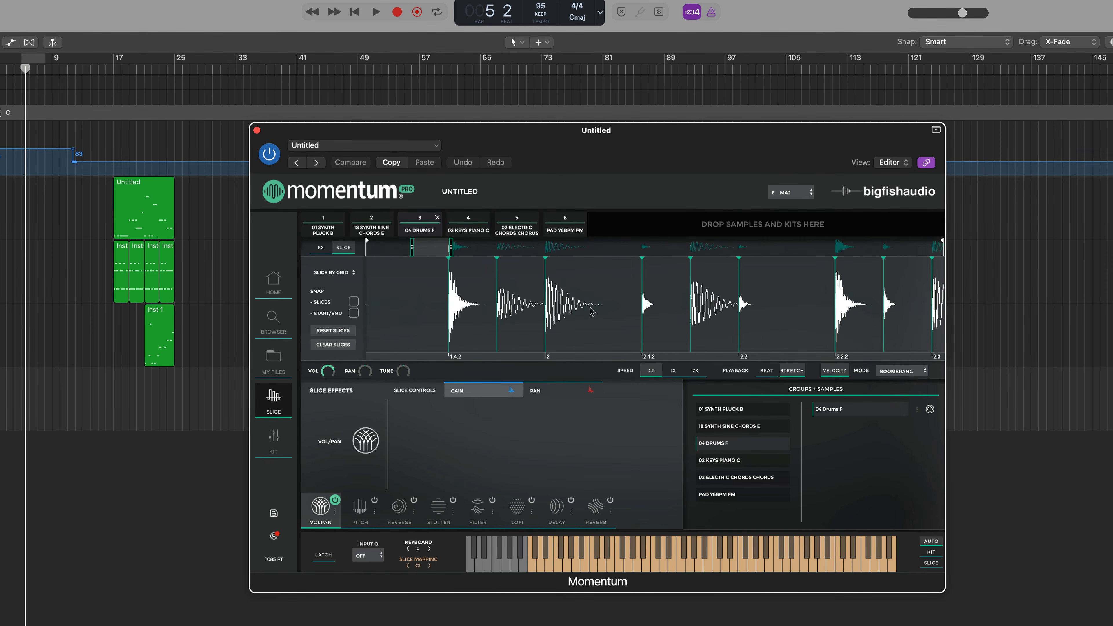
pyautogui.scroll(-4, 596, 310)
pyautogui.scroll(-5, 596, 310)
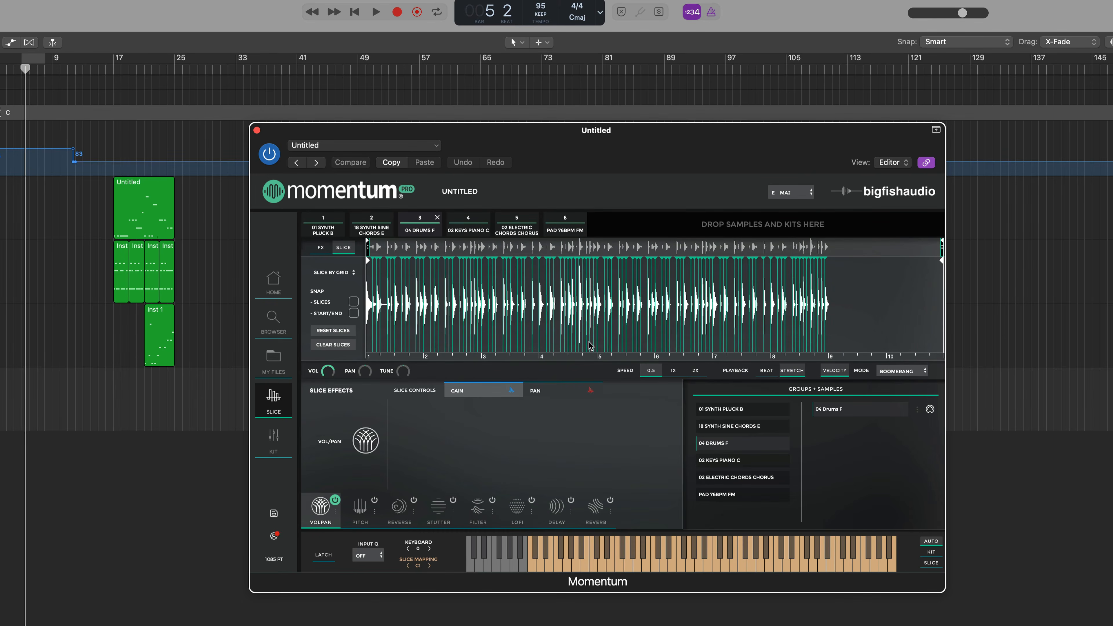
# Remove and re-add individual slice markers around bar 5 of 04 Drums F, and reset the slices to their original positions
pyautogui.scroll(5, 517, 331)
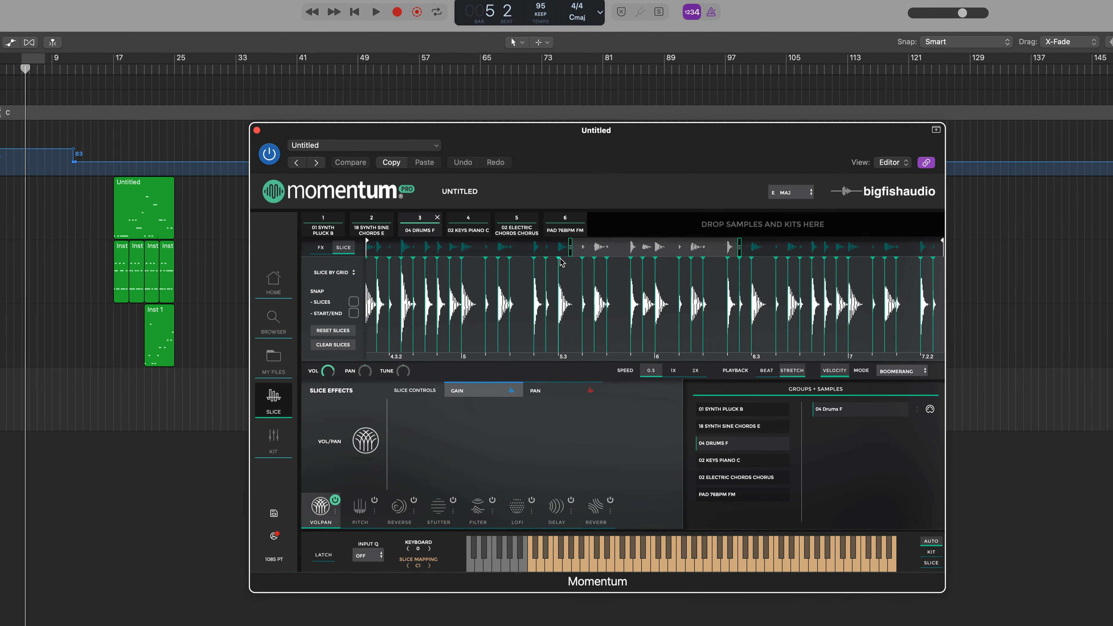
pyautogui.doubleClick(558, 261)
pyautogui.doubleClick(546, 262)
pyautogui.moveTo(555, 285)
pyautogui.mouseDown()
pyautogui.moveTo(411, 304)
pyautogui.moveTo(454, 311)
pyautogui.mouseUp()
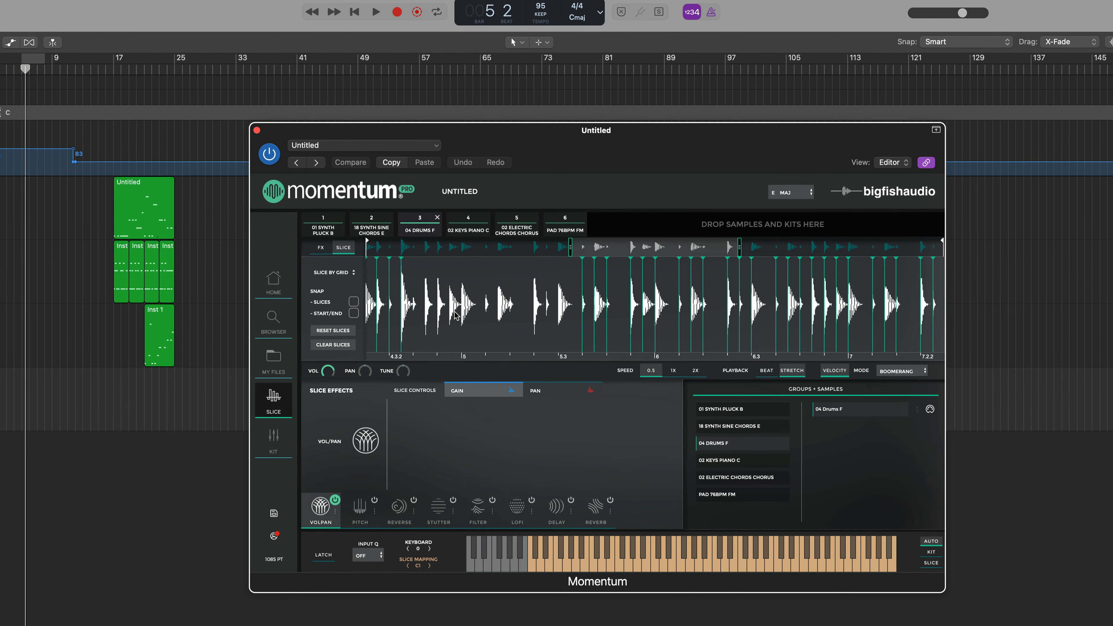
pyautogui.doubleClick(424, 283)
pyautogui.doubleClick(476, 284)
pyautogui.moveTo(476, 258); pyautogui.dragTo(484, 256)
pyautogui.doubleClick(497, 269)
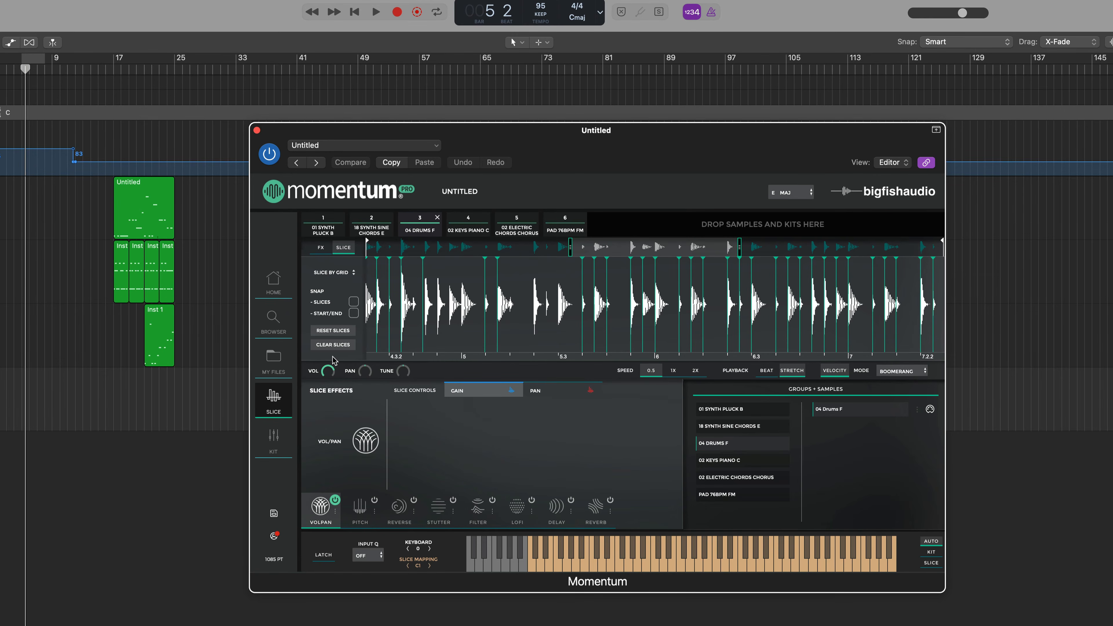
pyautogui.click(332, 331)
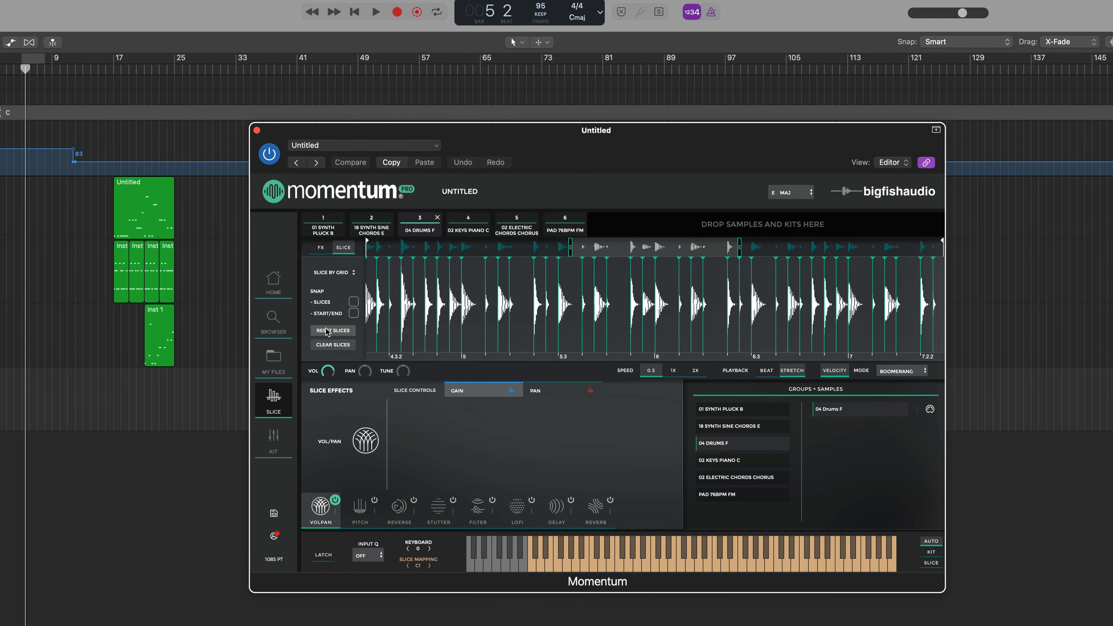
pyautogui.scroll(-10, 513, 318)
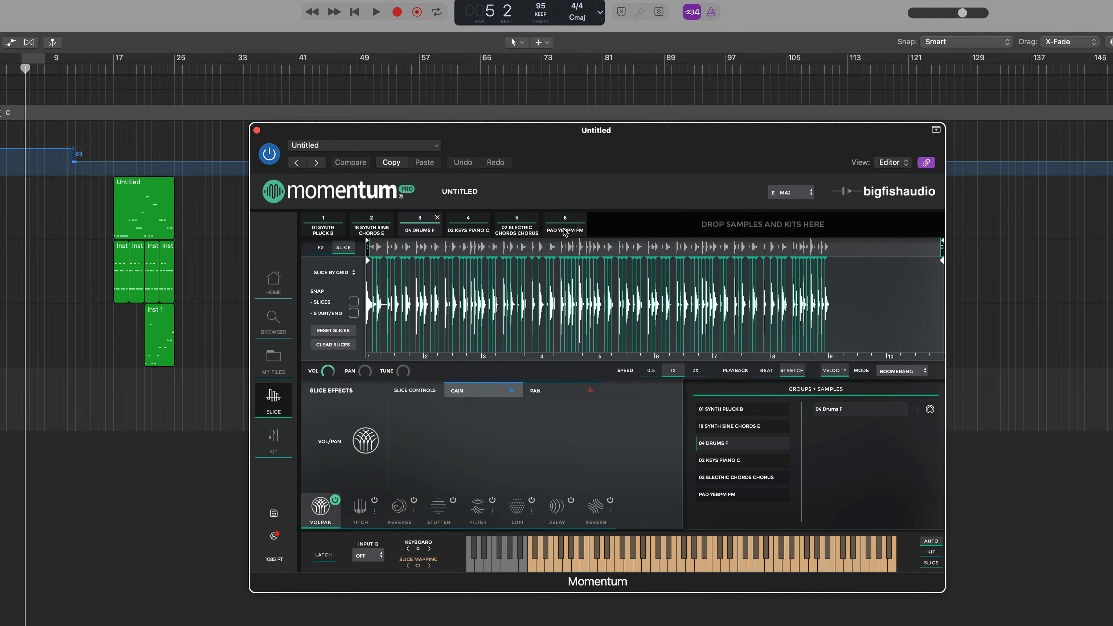
# Switch to Pad 76bpm Fm, slice it by a 1/8 grid, and audition the sample
pyautogui.click(565, 232)
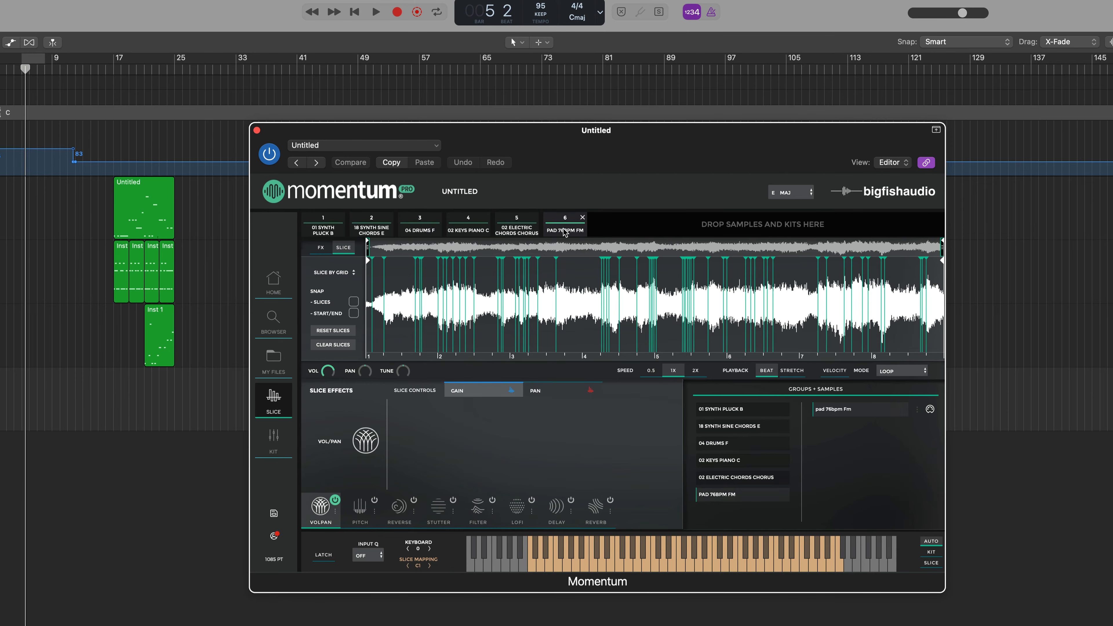
pyautogui.click(528, 561)
pyautogui.click(332, 273)
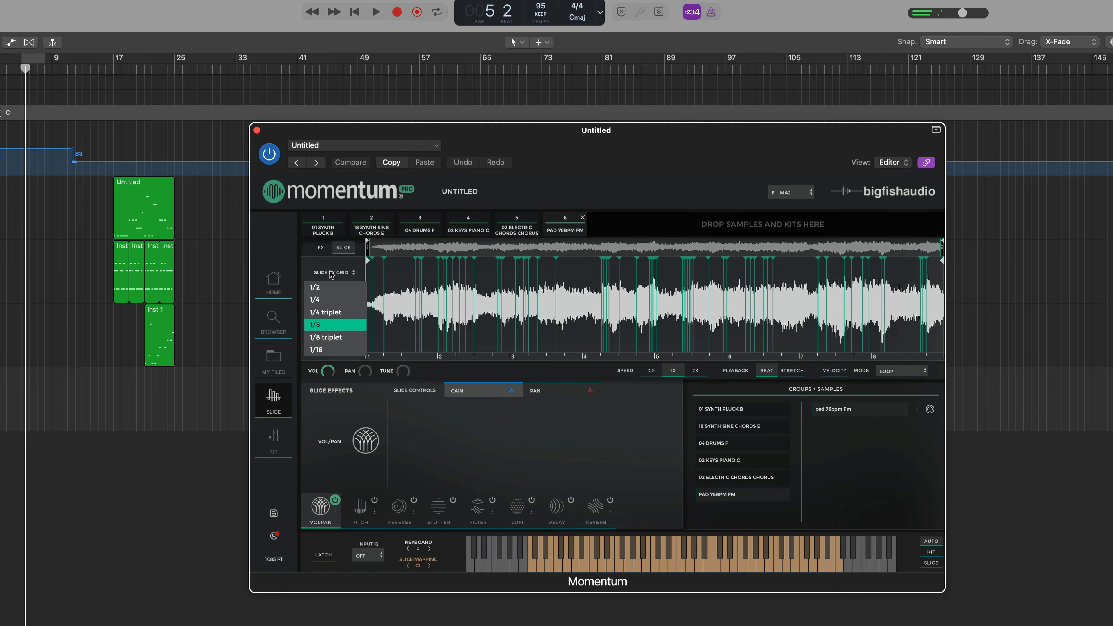
pyautogui.click(319, 325)
pyautogui.click(533, 565)
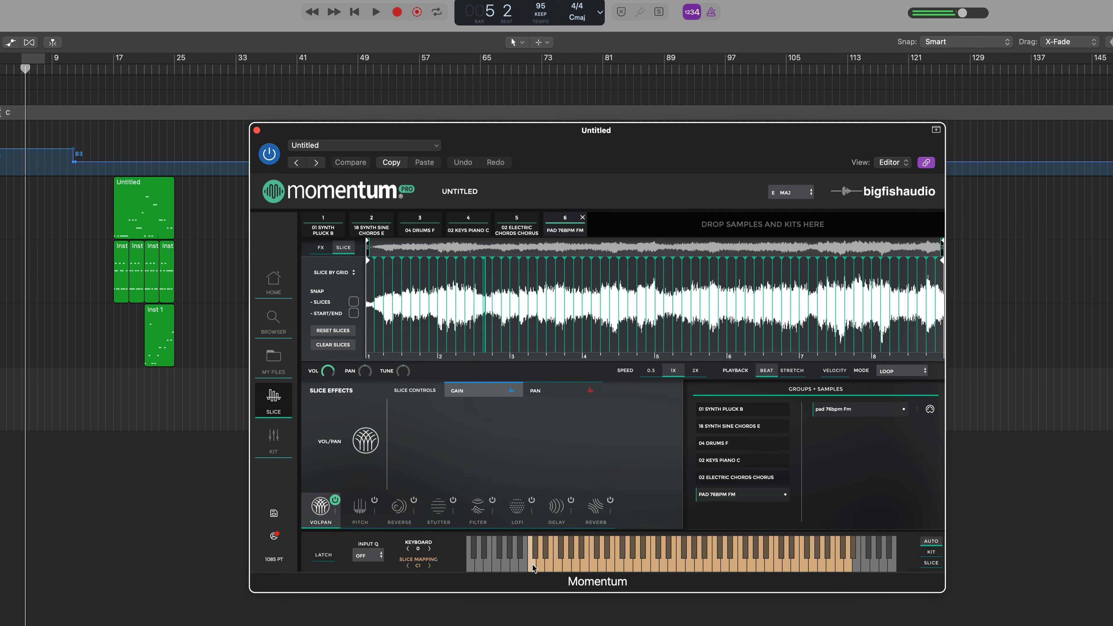
# Lower the Vol/Pan gain of two alternate slices near the pad's beginning and repeat the gain pattern across the whole sample
pyautogui.click(320, 247)
pyautogui.click(382, 348)
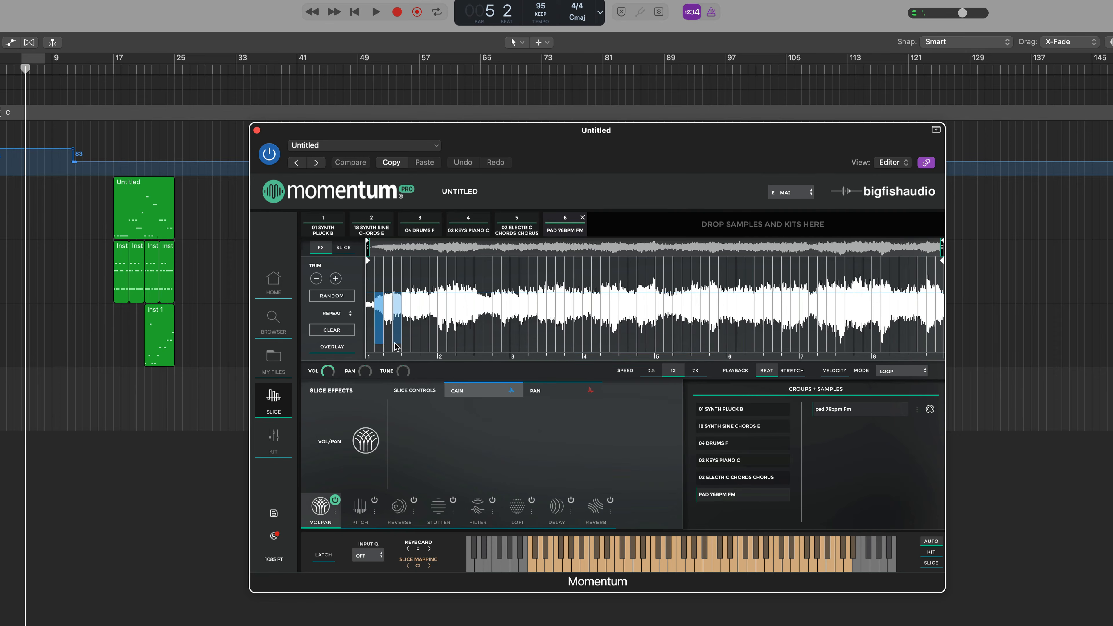
pyautogui.click(396, 348)
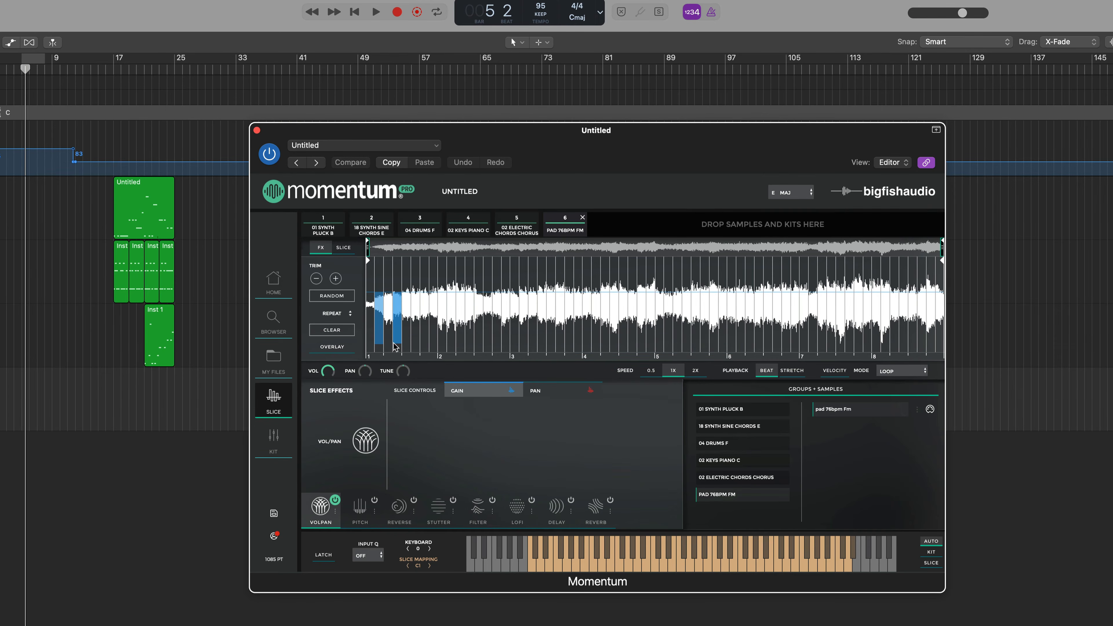
pyautogui.click(332, 313)
pyautogui.click(335, 340)
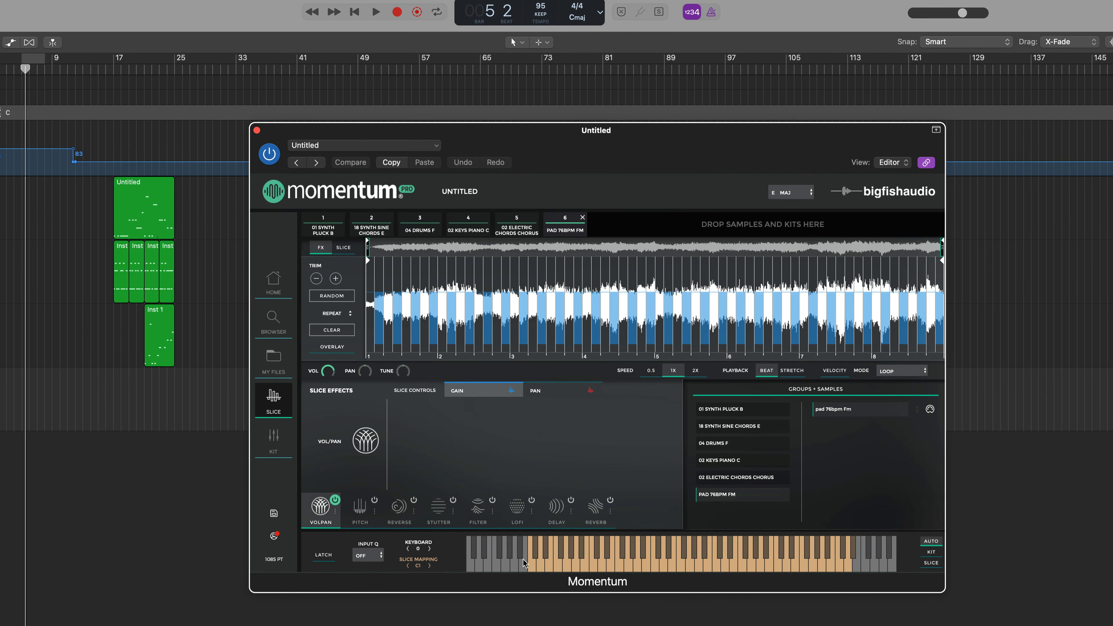
# Audition the pad's gain pattern, then set the playback speed to 2x and audition it again
pyautogui.click(534, 565)
pyautogui.click(695, 371)
pyautogui.click(532, 566)
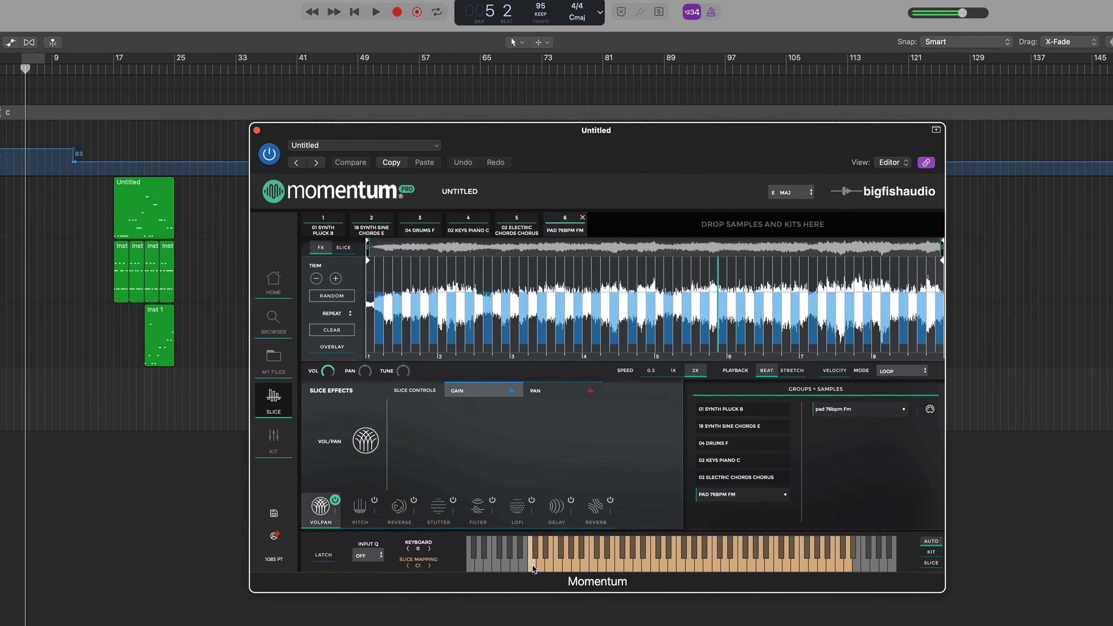
# Return Pad 76bpm Fm to the slice editing view, reset its slices, and audition it
pyautogui.click(339, 249)
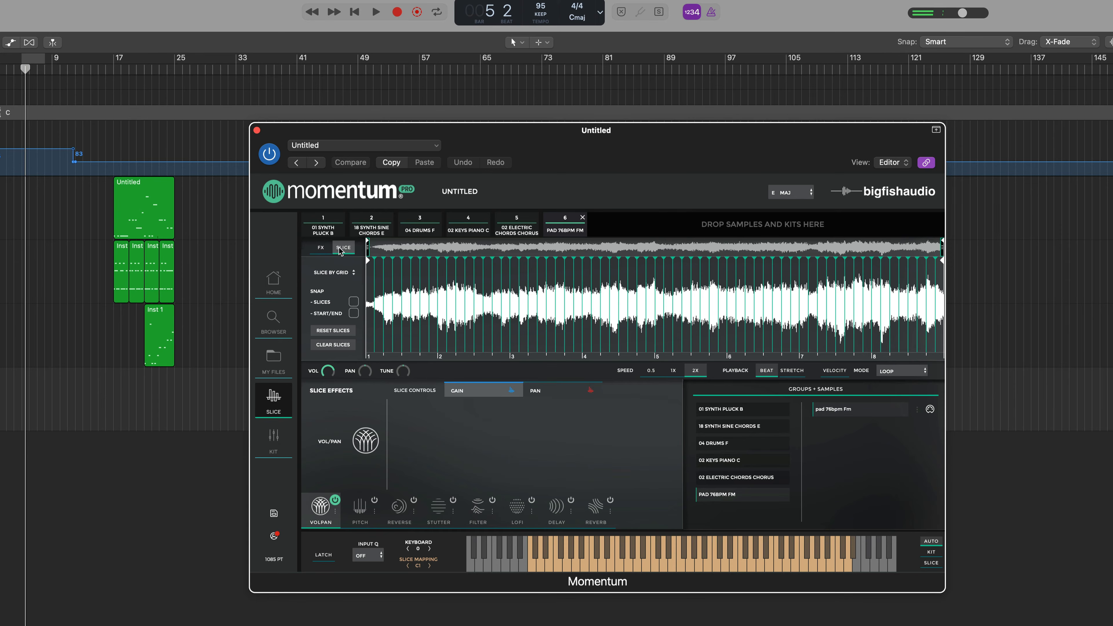
pyautogui.click(334, 330)
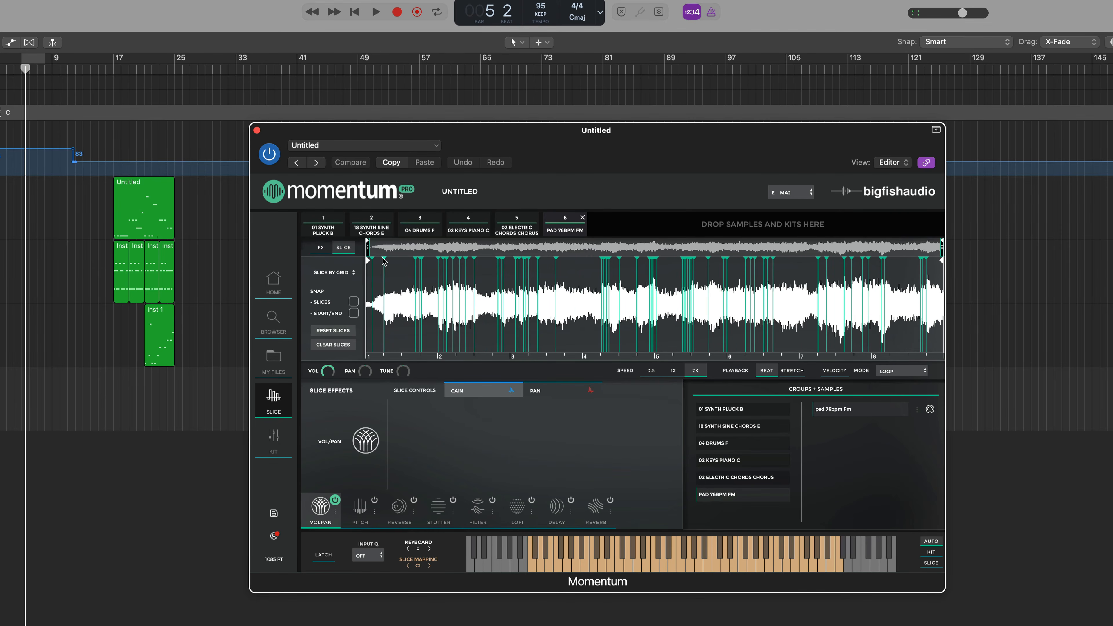
pyautogui.click(533, 556)
# With slice snapping on, adjust slice markers just before bar 4 of the pad, then turn slice snapping off
pyautogui.click(401, 306)
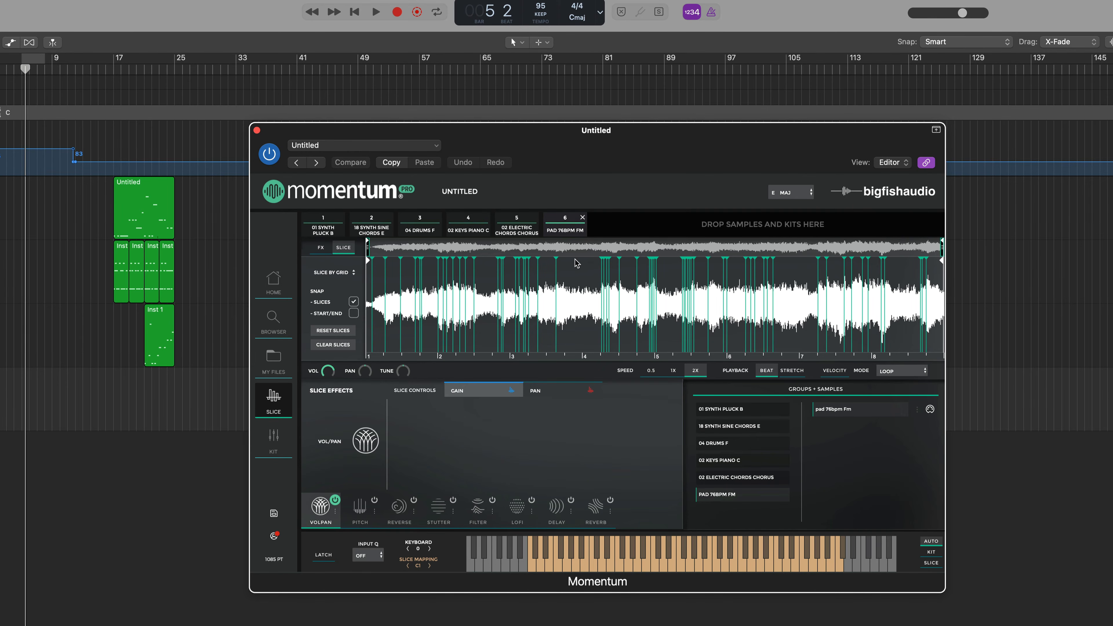
pyautogui.moveTo(557, 259)
pyautogui.mouseDown()
pyautogui.moveTo(591, 261)
pyautogui.moveTo(549, 263)
pyautogui.moveTo(567, 263)
pyautogui.moveTo(577, 287)
pyautogui.mouseUp()
pyautogui.doubleClick(575, 284)
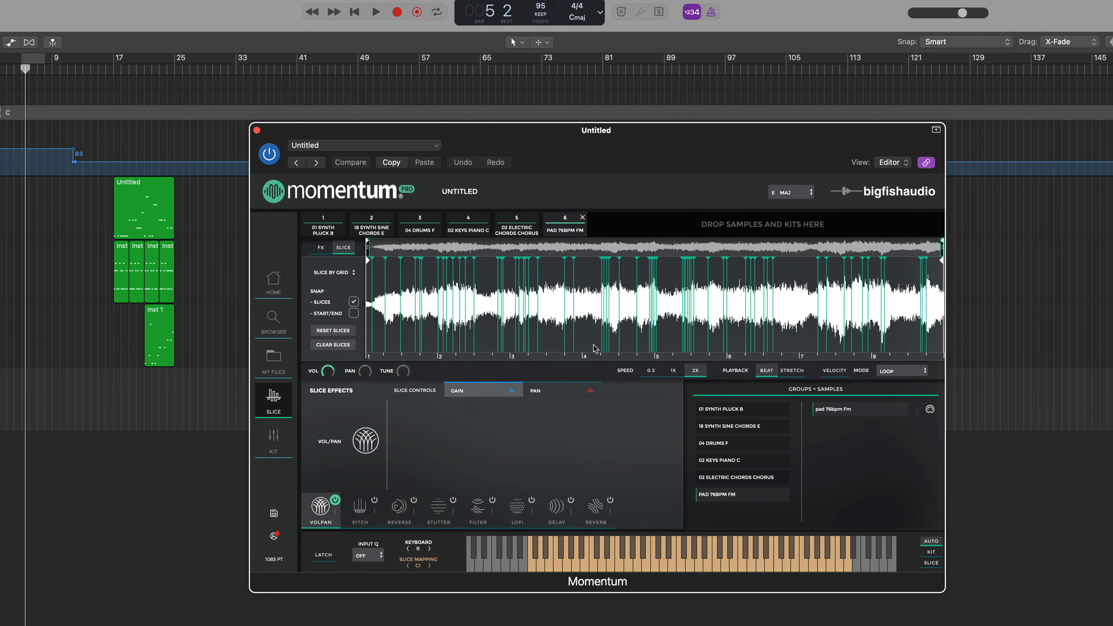
pyautogui.scroll(5, 566, 343)
pyautogui.scroll(3, 566, 347)
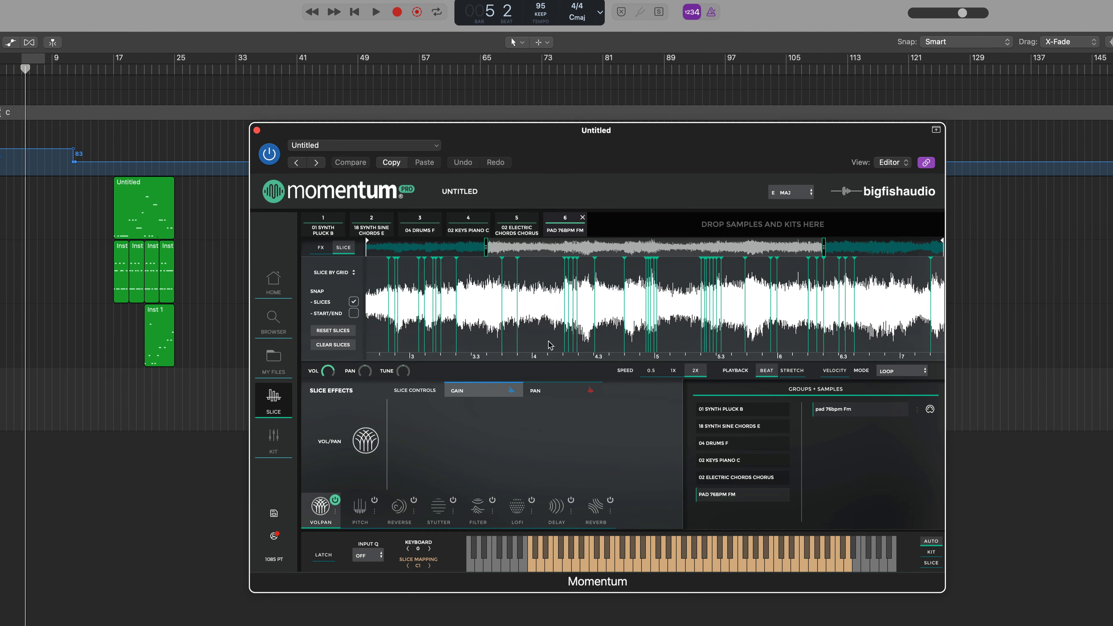
pyautogui.scroll(2, 481, 340)
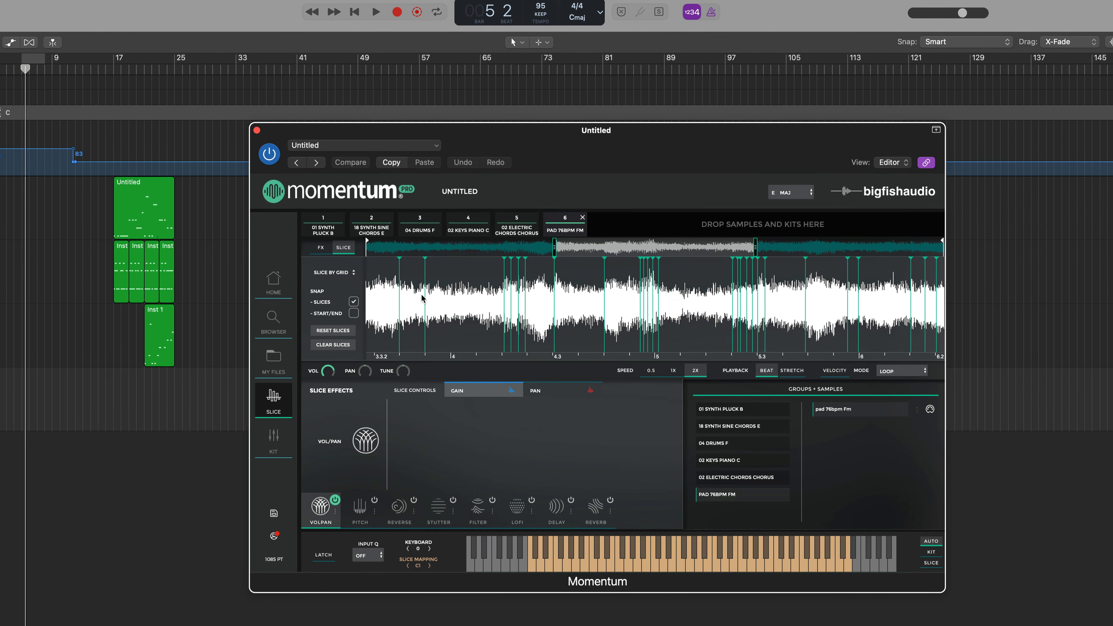
pyautogui.click(355, 303)
pyautogui.scroll(5, 422, 321)
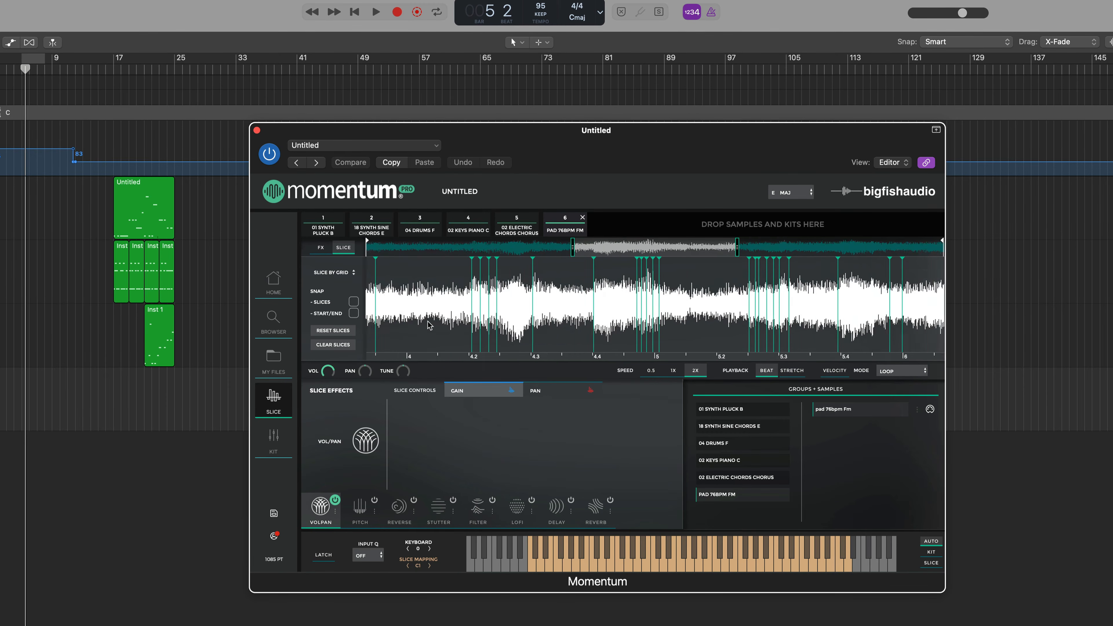
pyautogui.scroll(-10, 430, 321)
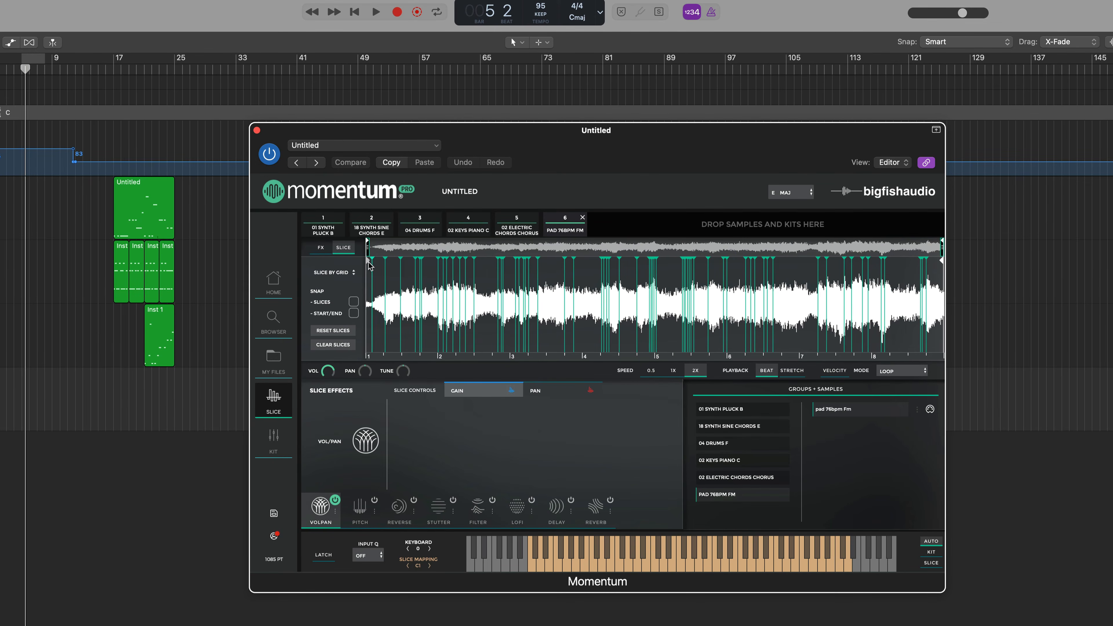
# Move the pad's start marker to about 1.3, enable Start/End snapping, and return the start marker to the beginning
pyautogui.moveTo(368, 263); pyautogui.dragTo(408, 266)
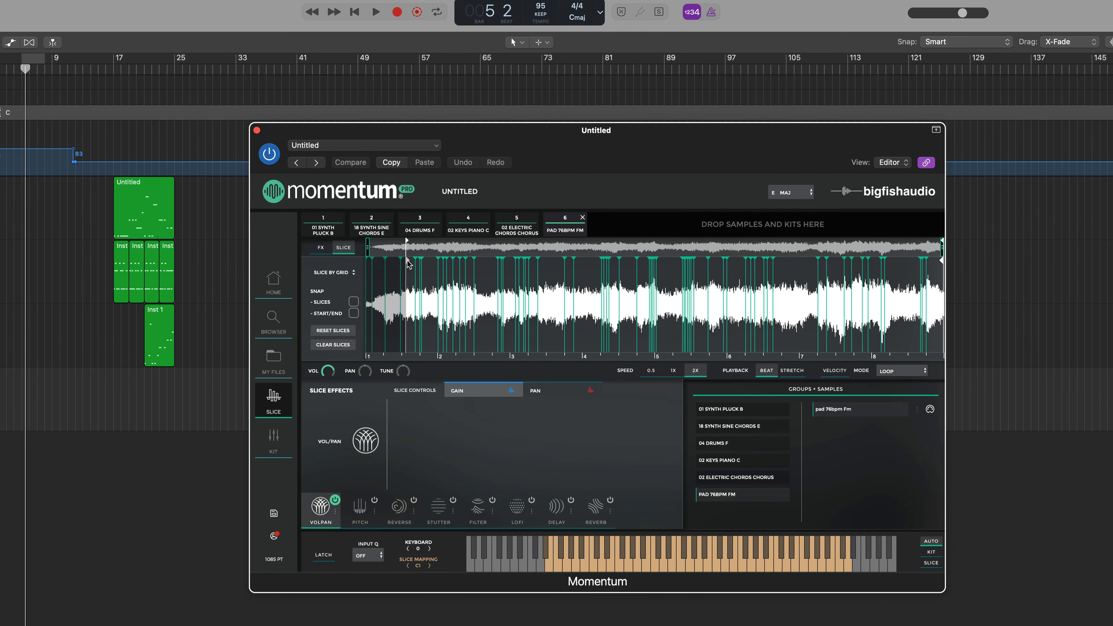
pyautogui.click(355, 314)
pyautogui.moveTo(407, 262)
pyautogui.mouseDown()
pyautogui.moveTo(372, 266)
pyautogui.moveTo(482, 266)
pyautogui.moveTo(354, 276)
pyautogui.mouseUp()
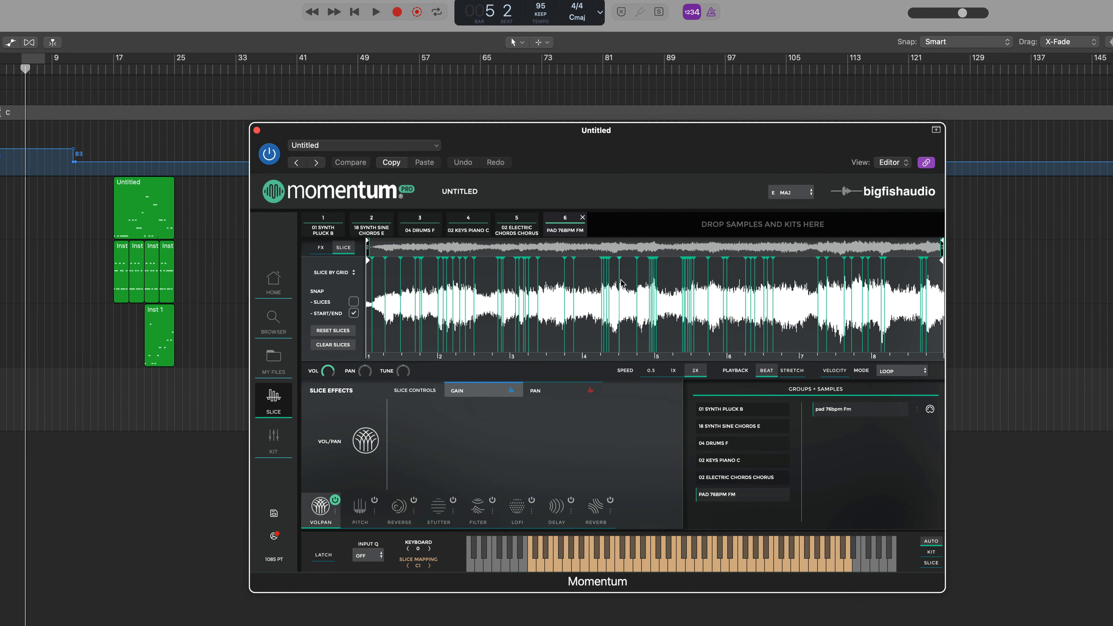
# Set the playback speed of Pad 76bpm Fm to 0.5
pyautogui.click(651, 371)
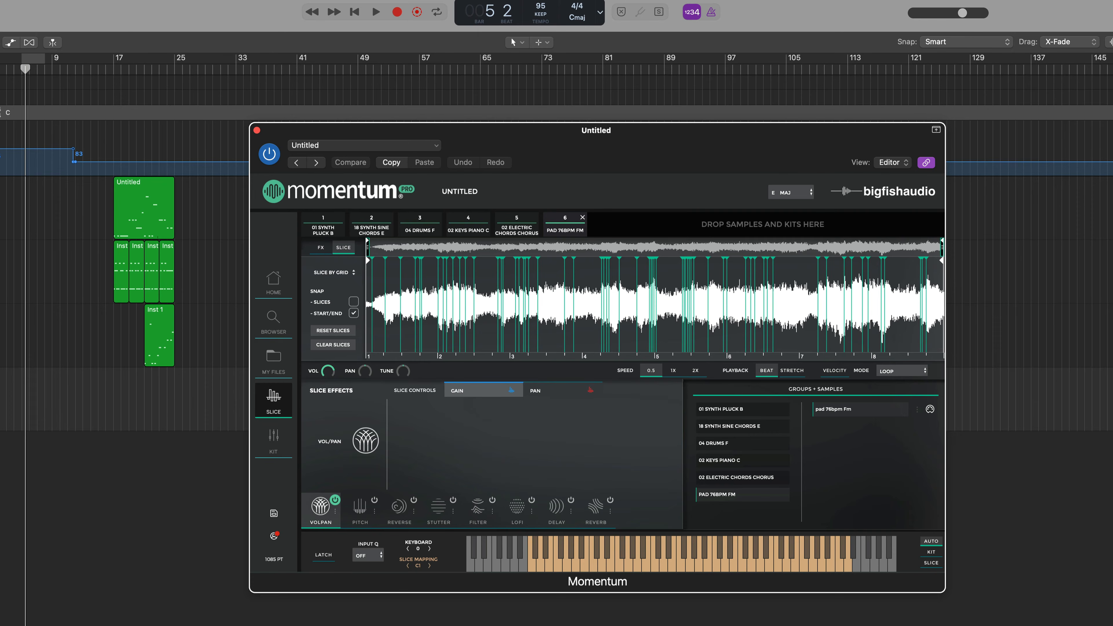
# Place the slice MIDI of 04 Drums F on the empty track at about bar 5, without importing tempo information
pyautogui.click(421, 233)
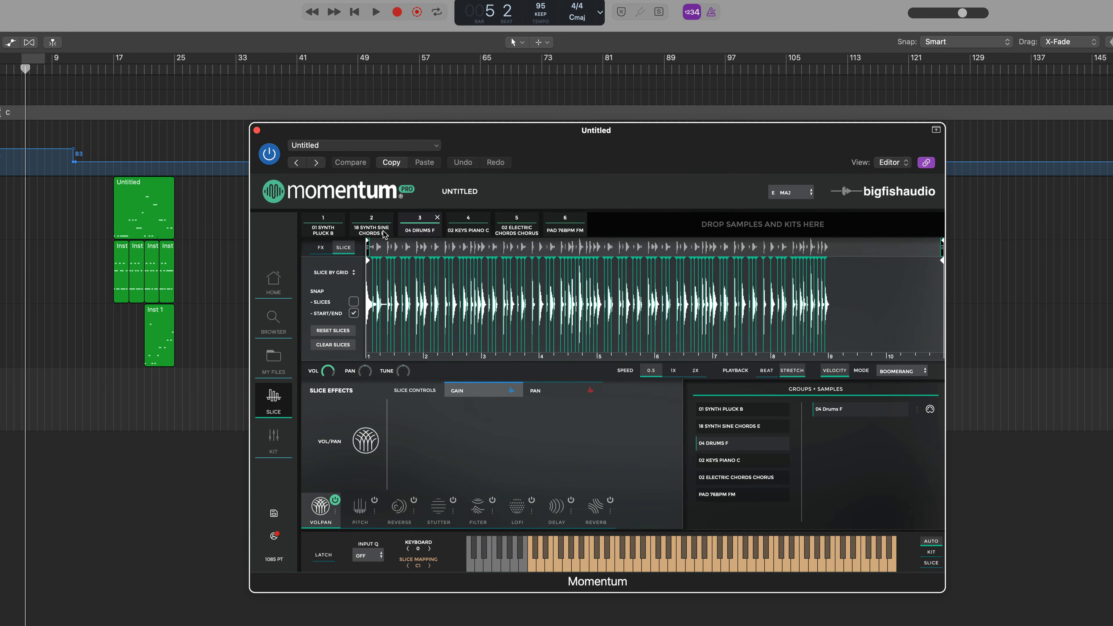
pyautogui.click(380, 235)
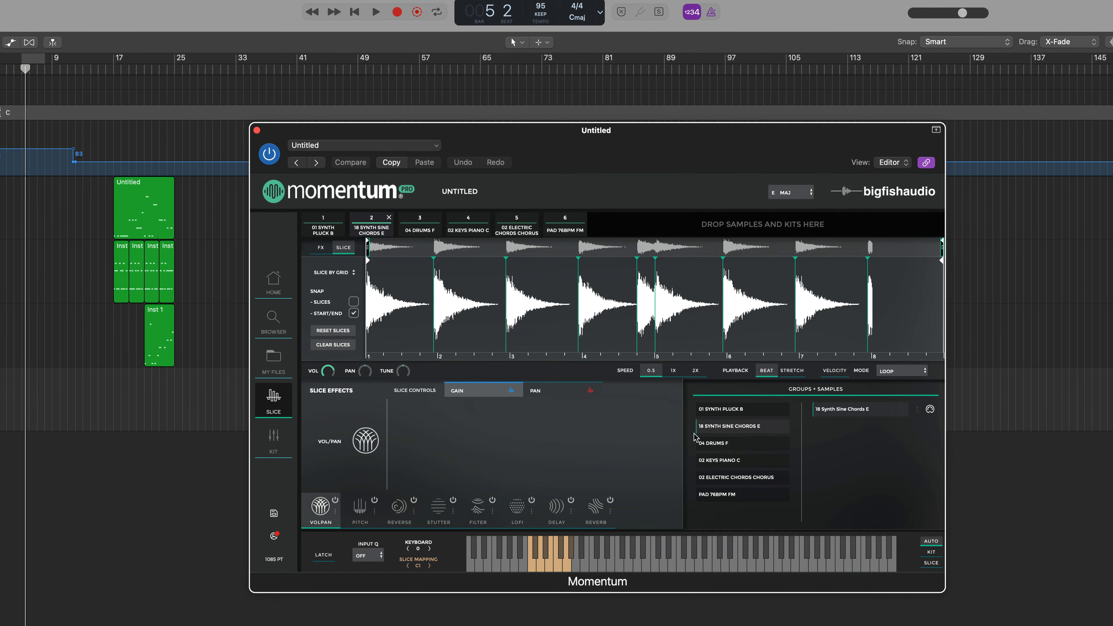
pyautogui.click(758, 448)
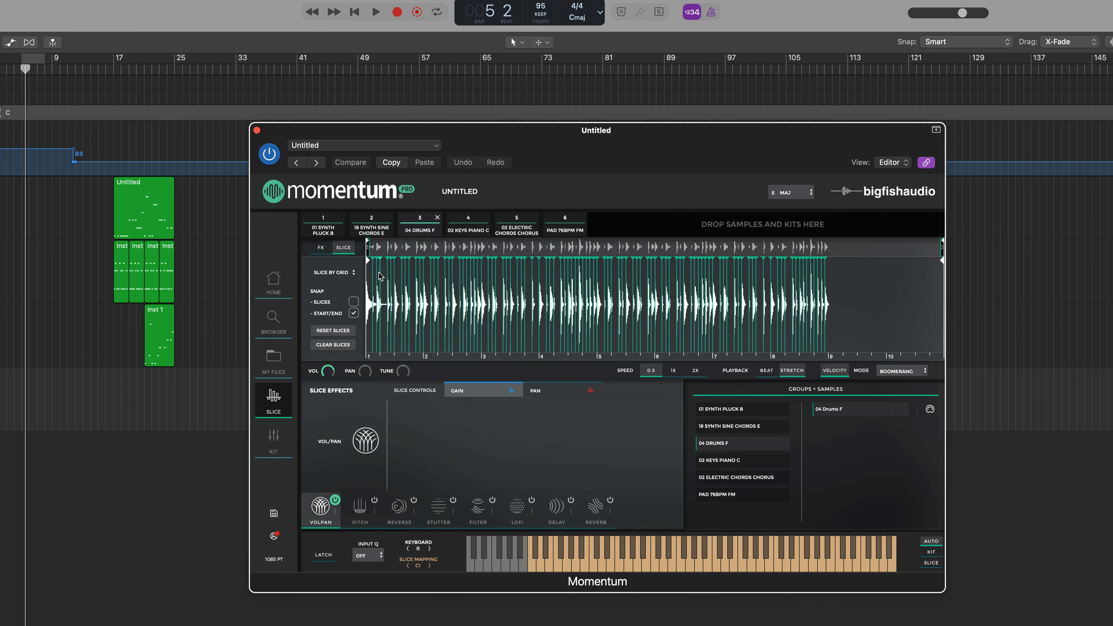
pyautogui.moveTo(930, 410); pyautogui.dragTo(19, 405)
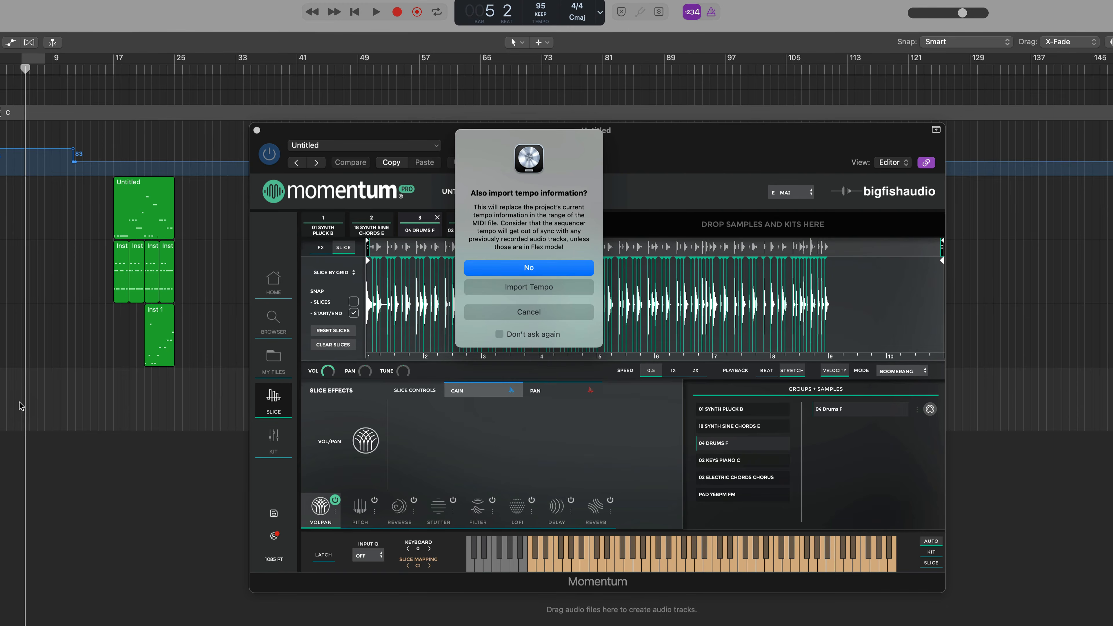
pyautogui.click(510, 269)
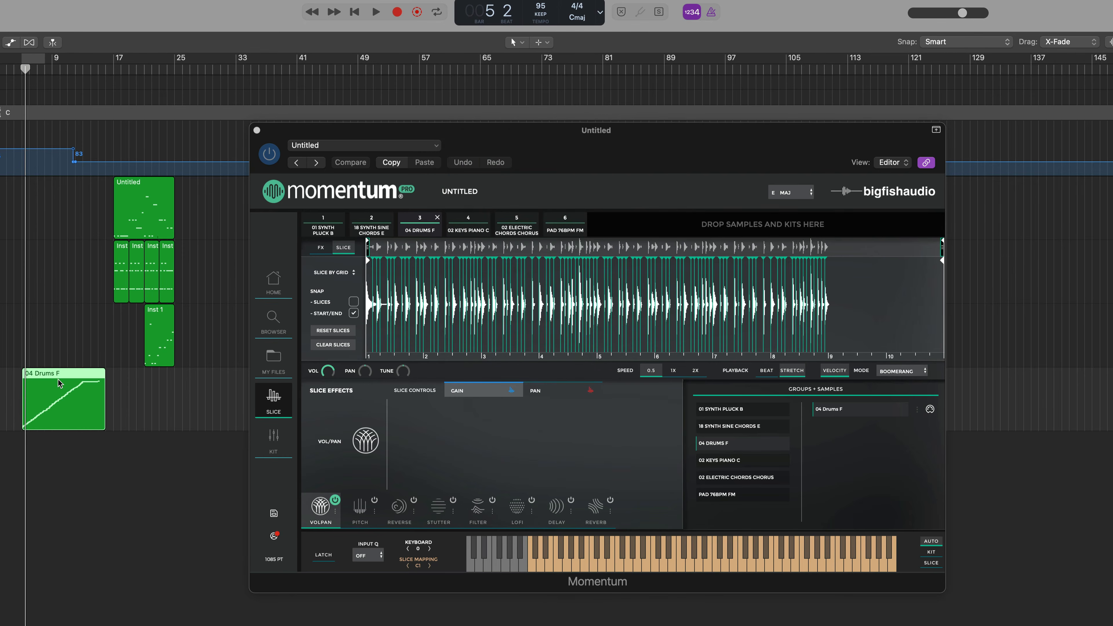
# Examine the 04 Drums F region's notes in the Piano Roll, close it, and delete the region
pyautogui.doubleClick(74, 382)
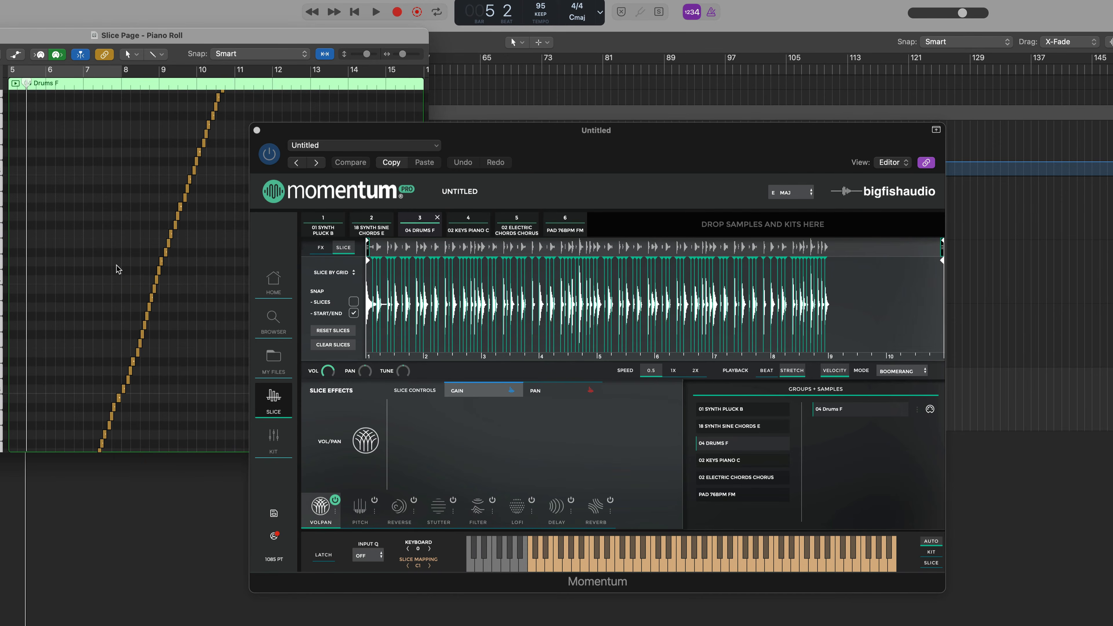
pyautogui.scroll(8, 132, 250)
pyautogui.scroll(-4, 133, 250)
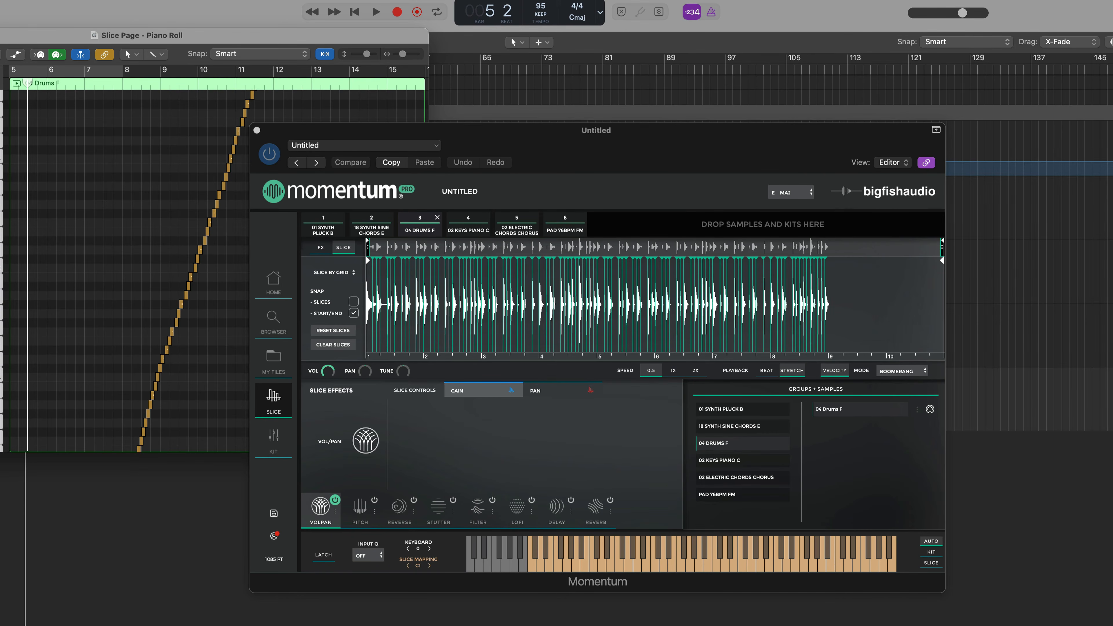
pyautogui.press('super+w')
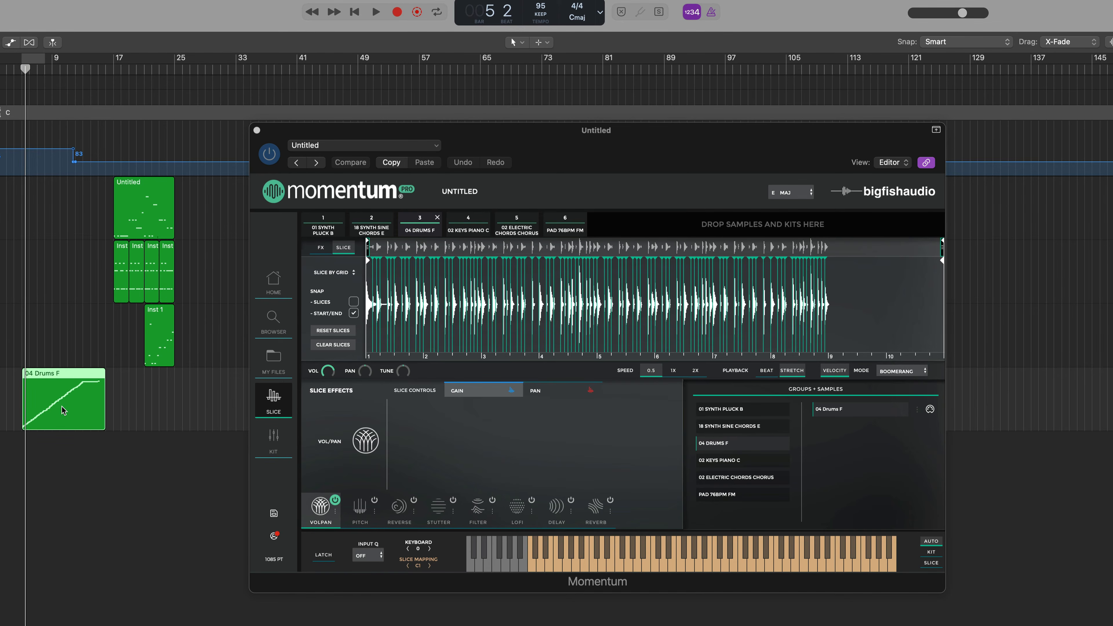
pyautogui.press('BackSpace')
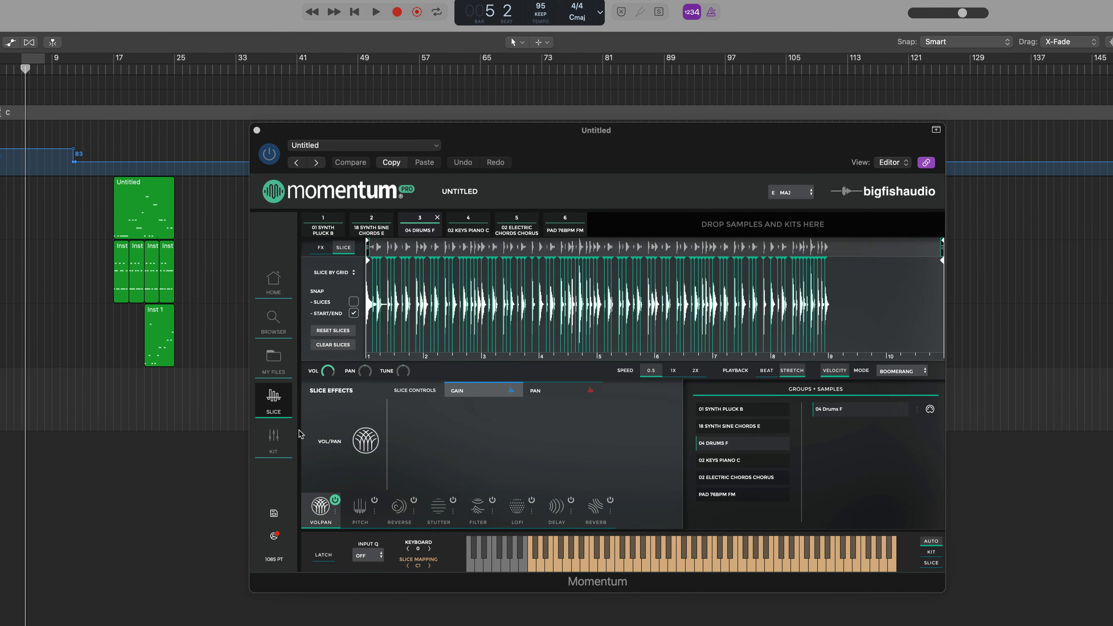
# Check the options for the 04 Drums F sample, and view Pad 76bpm Fm's sample settings without applying changes
pyautogui.click(918, 411)
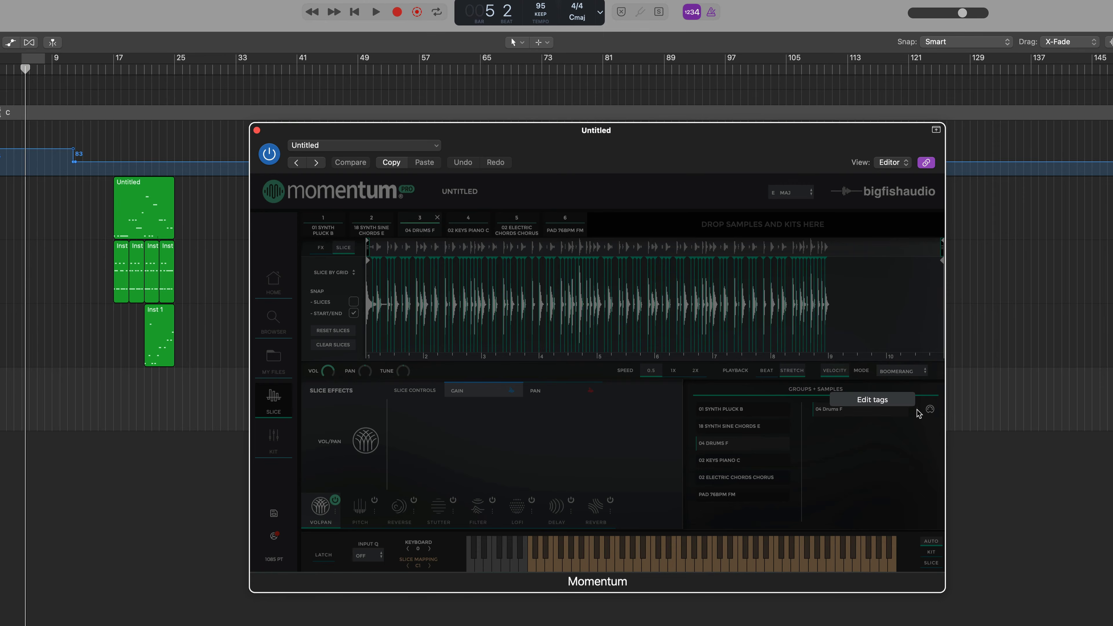
pyautogui.click(869, 459)
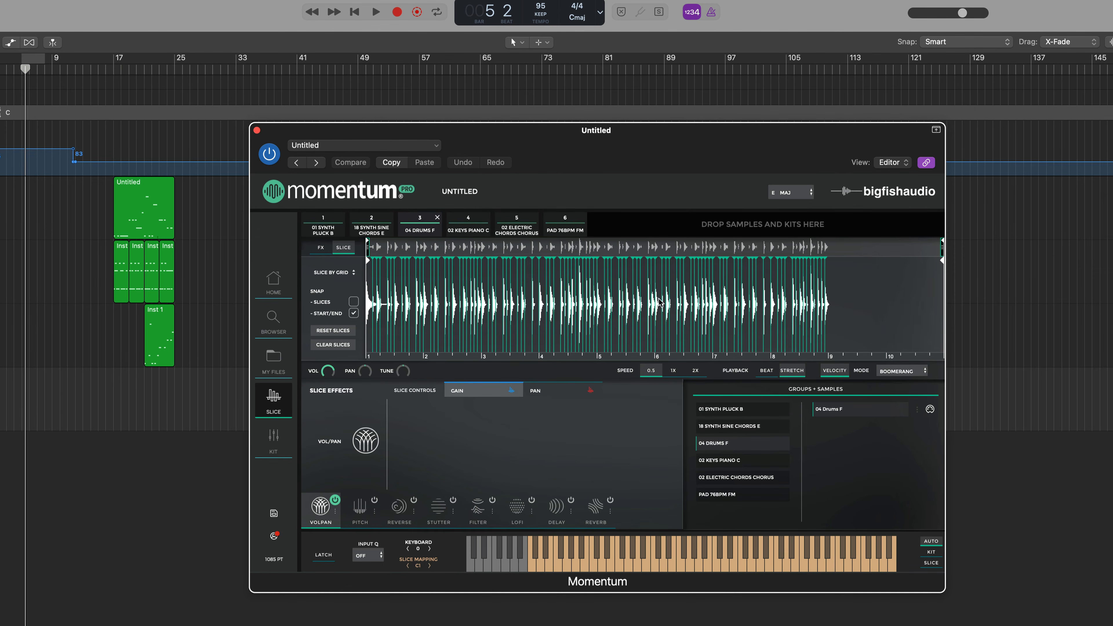
pyautogui.click(557, 231)
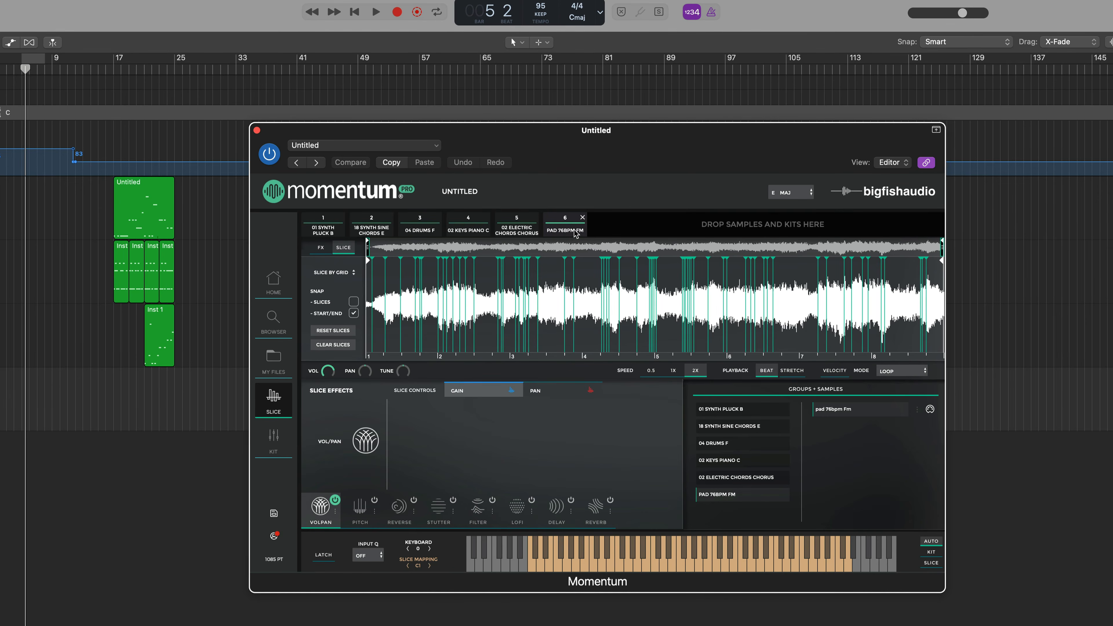
pyautogui.click(917, 410)
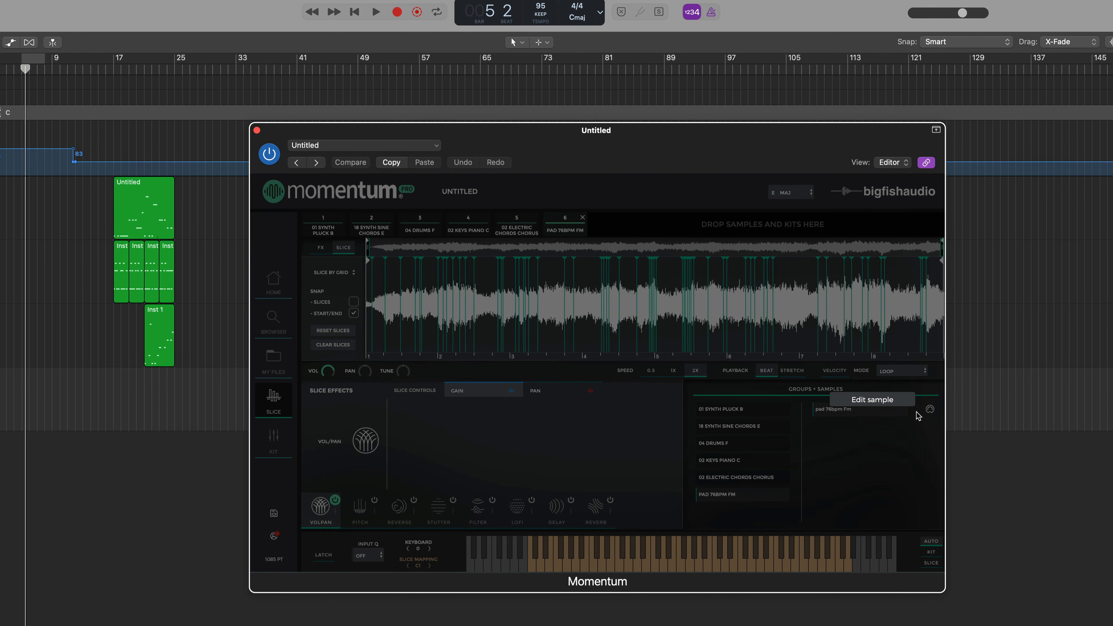
pyautogui.click(873, 401)
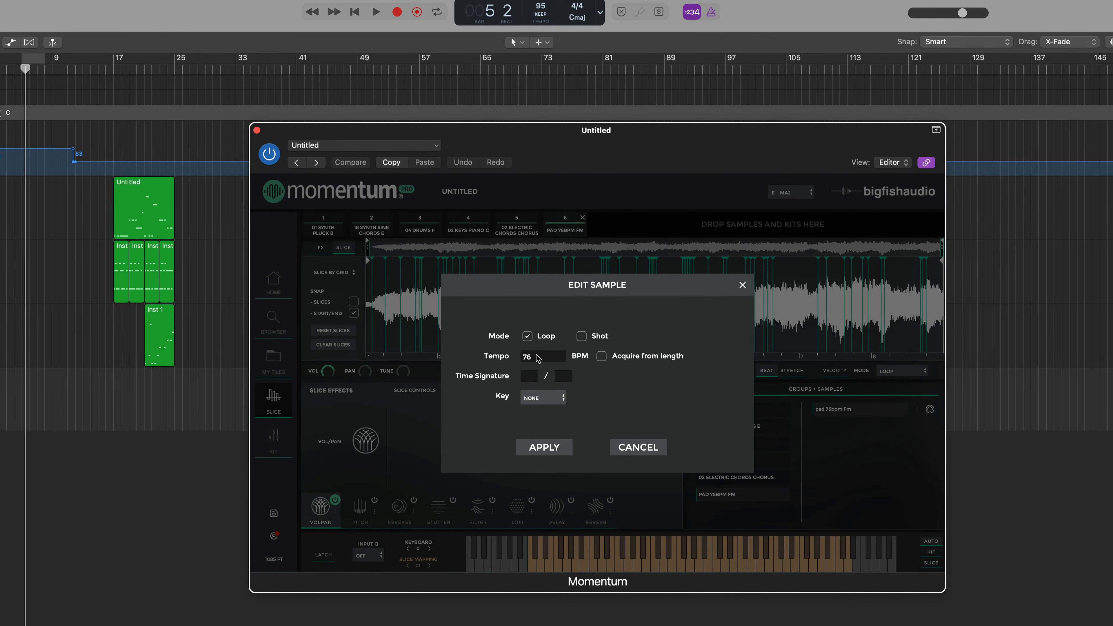
pyautogui.click(647, 448)
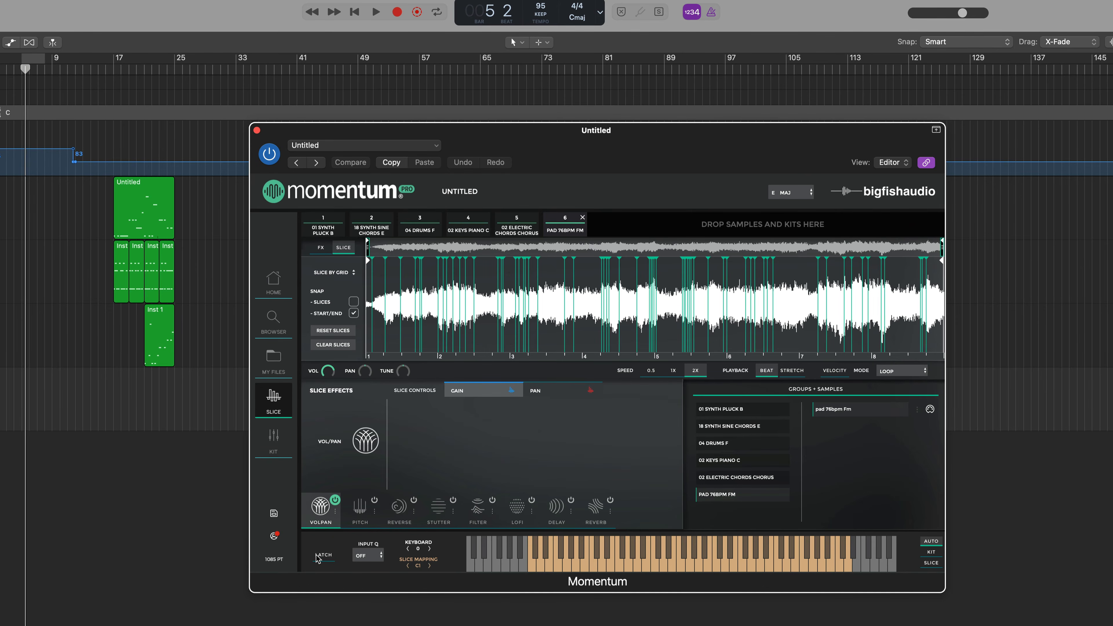
# Select 02 Keys Piano C and switch off its Reverse and Phaser slice effects
pyautogui.click(471, 236)
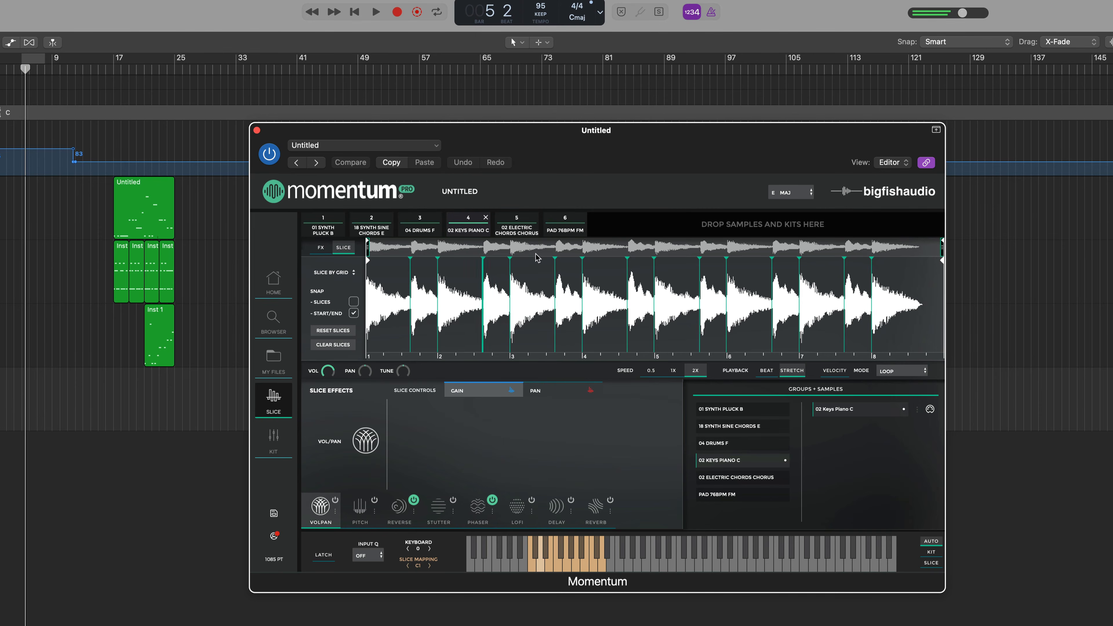
pyautogui.click(413, 500)
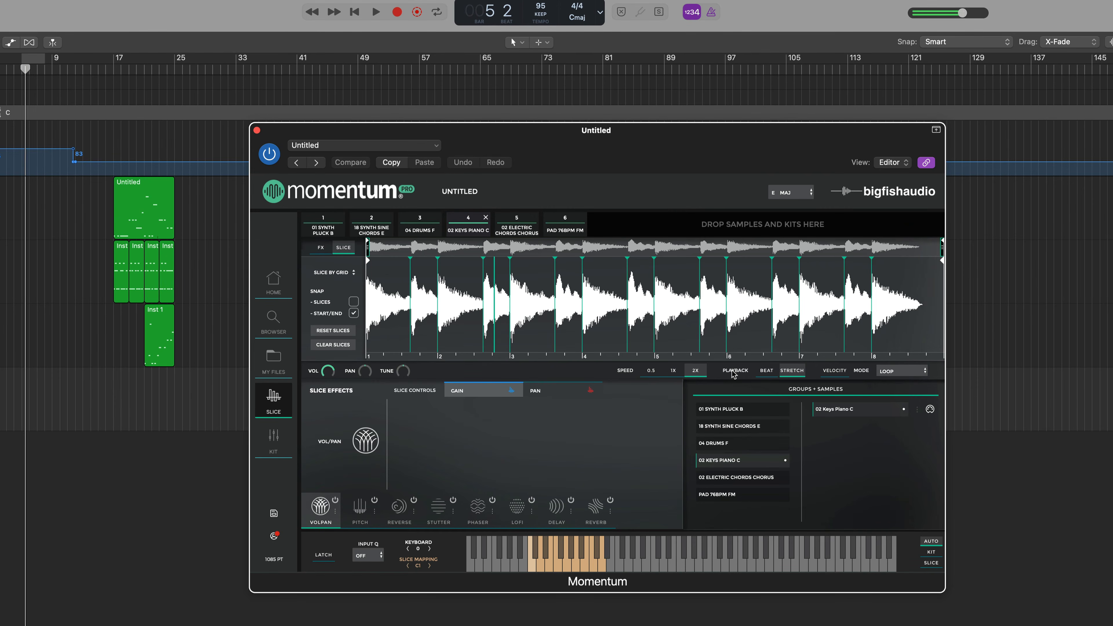
# Enable Latch, audition held slices of 02 Keys Piano C from the on-screen keyboard, and turn Latch off
pyautogui.click(325, 556)
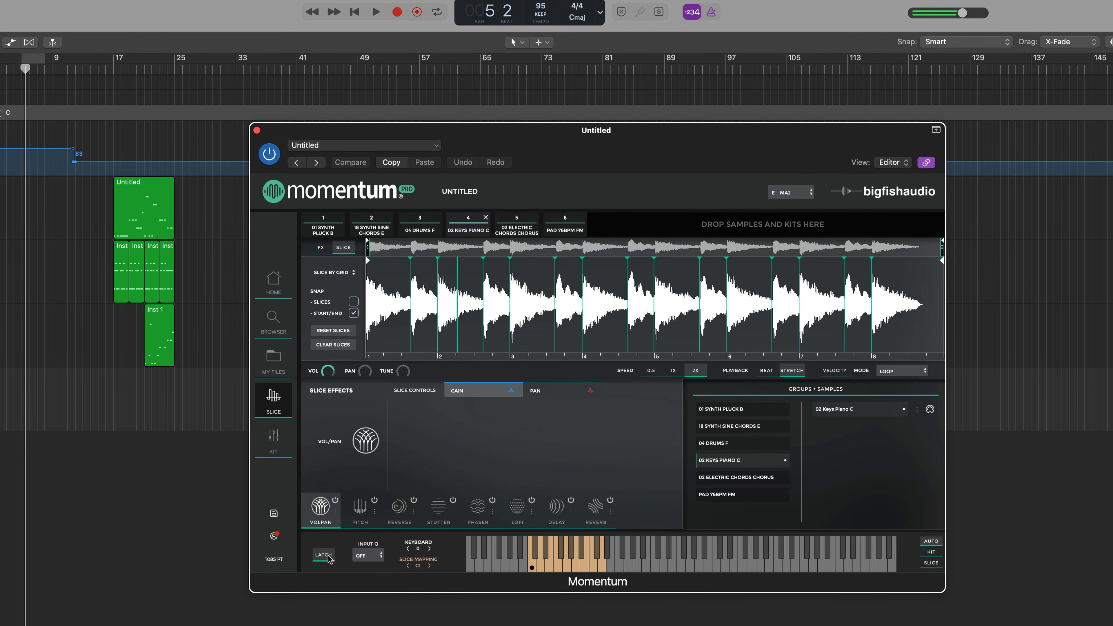
pyautogui.click(561, 567)
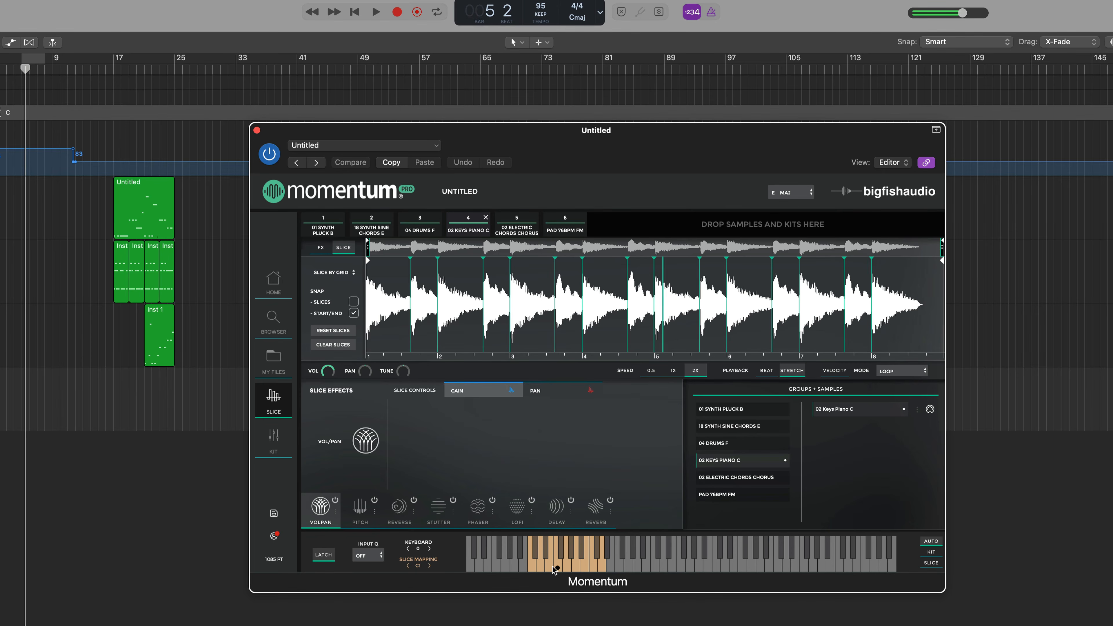
pyautogui.click(556, 568)
pyautogui.click(556, 568)
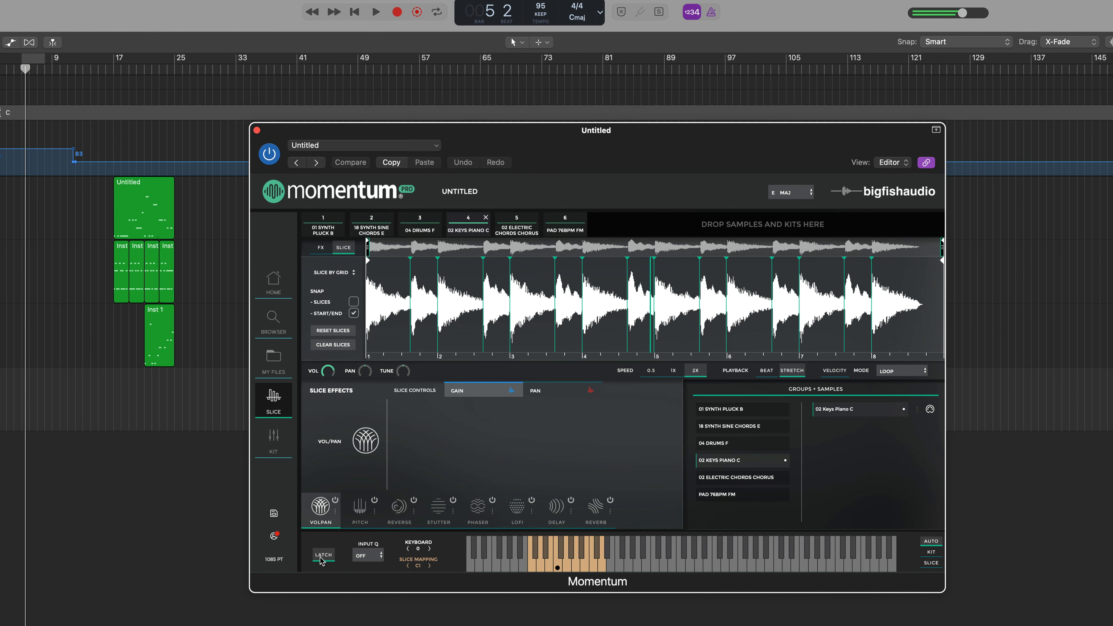
pyautogui.click(323, 556)
pyautogui.click(323, 556)
pyautogui.click(322, 559)
pyautogui.press('space')
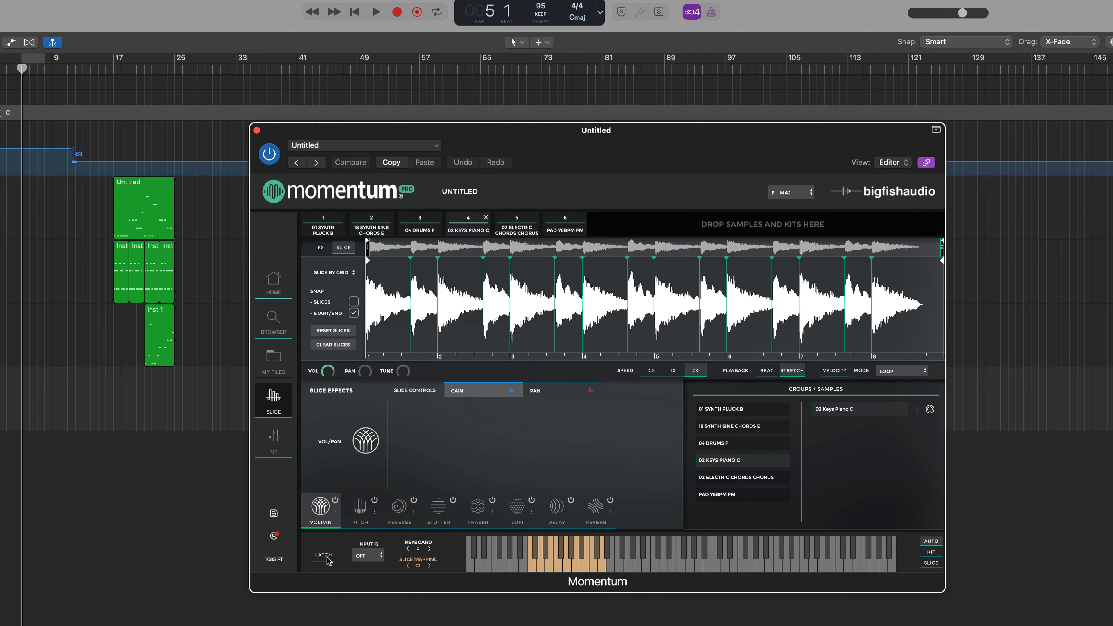
# Try input quantization at BAR and set it back to OFF
pyautogui.click(370, 561)
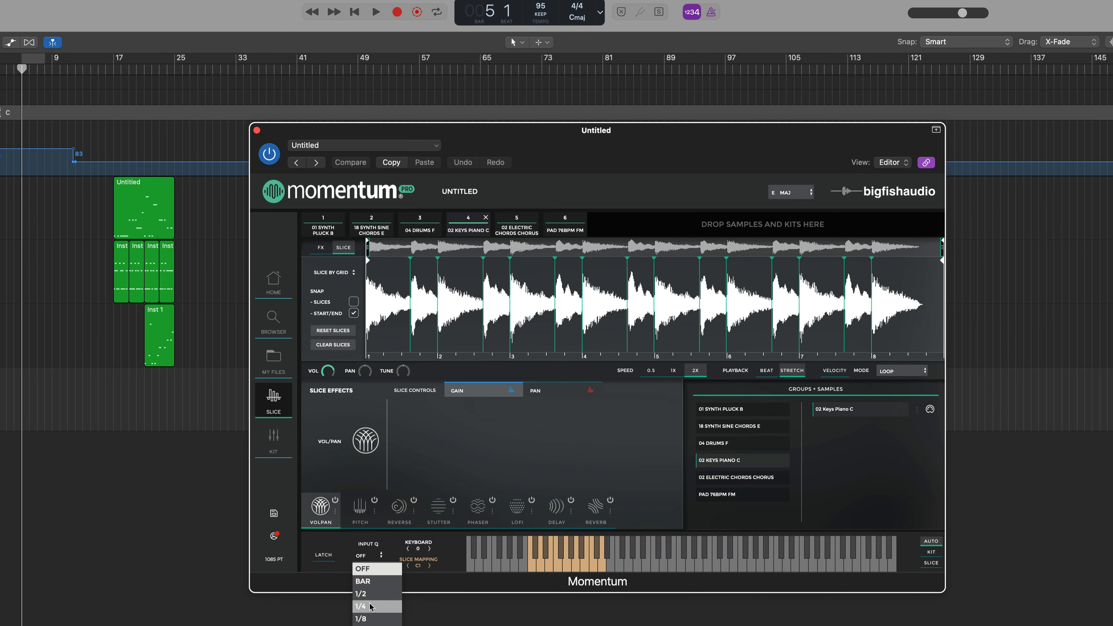
pyautogui.click(369, 582)
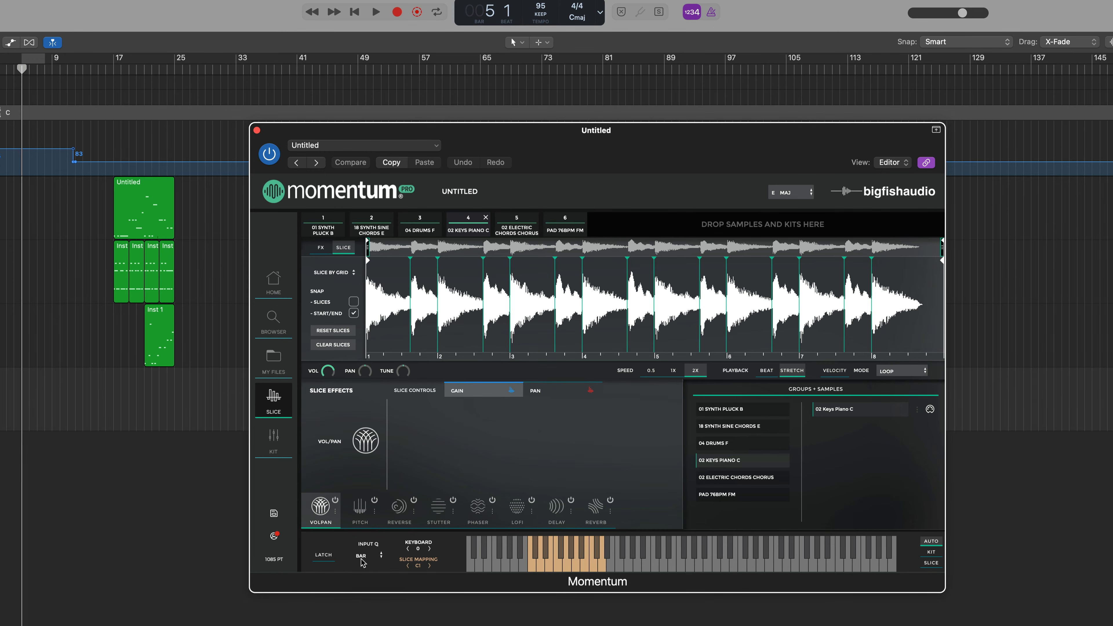
pyautogui.click(362, 563)
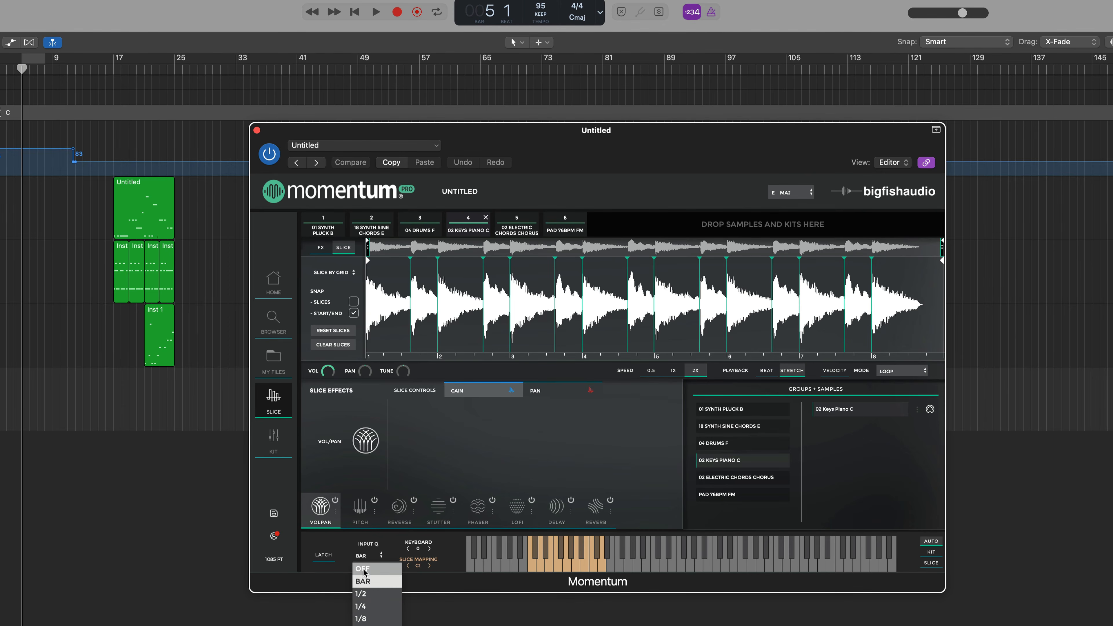
pyautogui.click(366, 571)
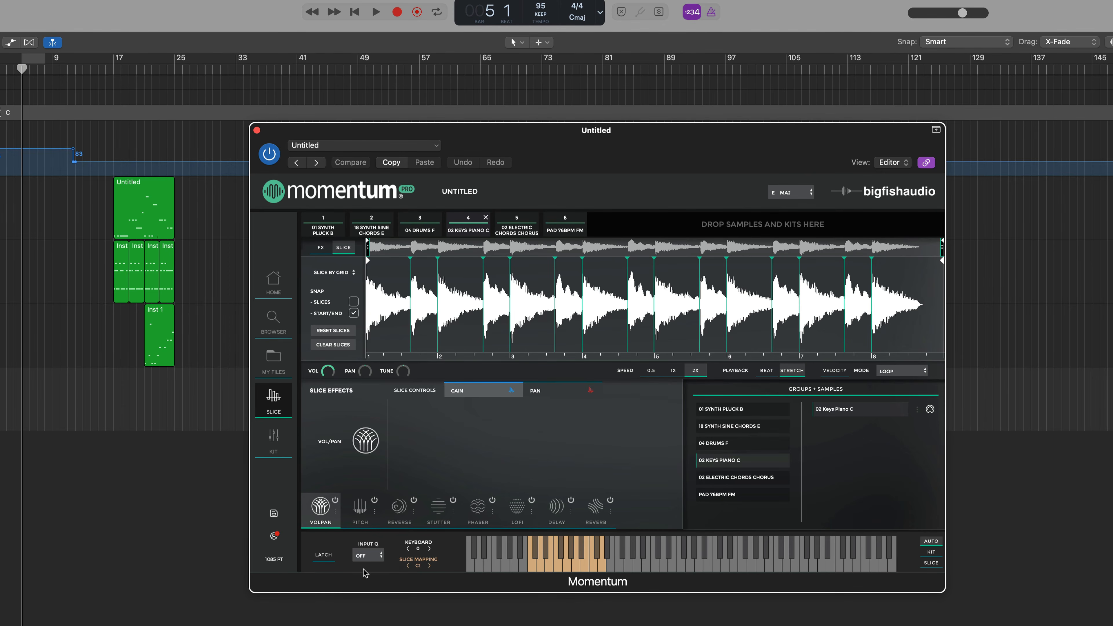
# Shift the keyboard octave to 1, -2 and back to 0, and move the slice mapping to C2 and back to C1
pyautogui.click(430, 549)
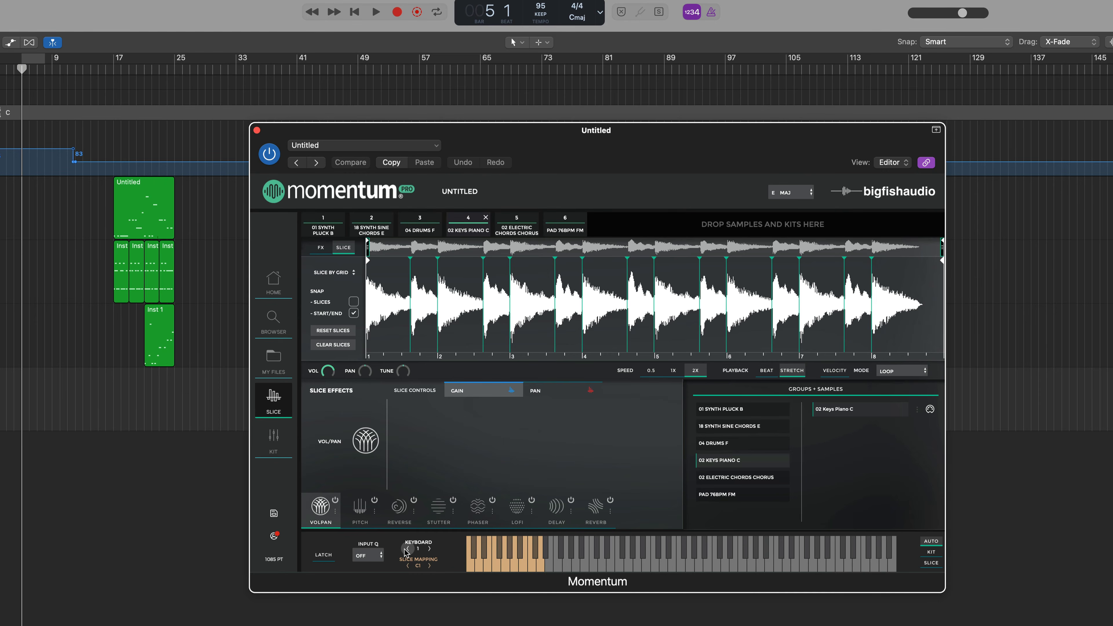
pyautogui.click(407, 549)
pyautogui.click(407, 549)
pyautogui.click(407, 549)
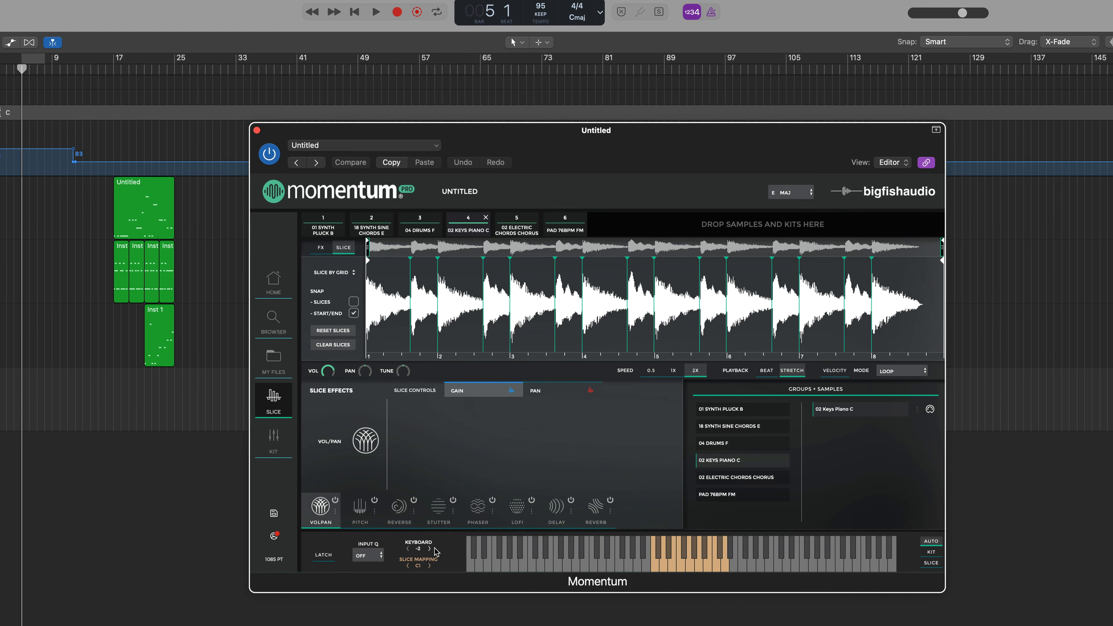
pyautogui.click(430, 549)
pyautogui.click(430, 549)
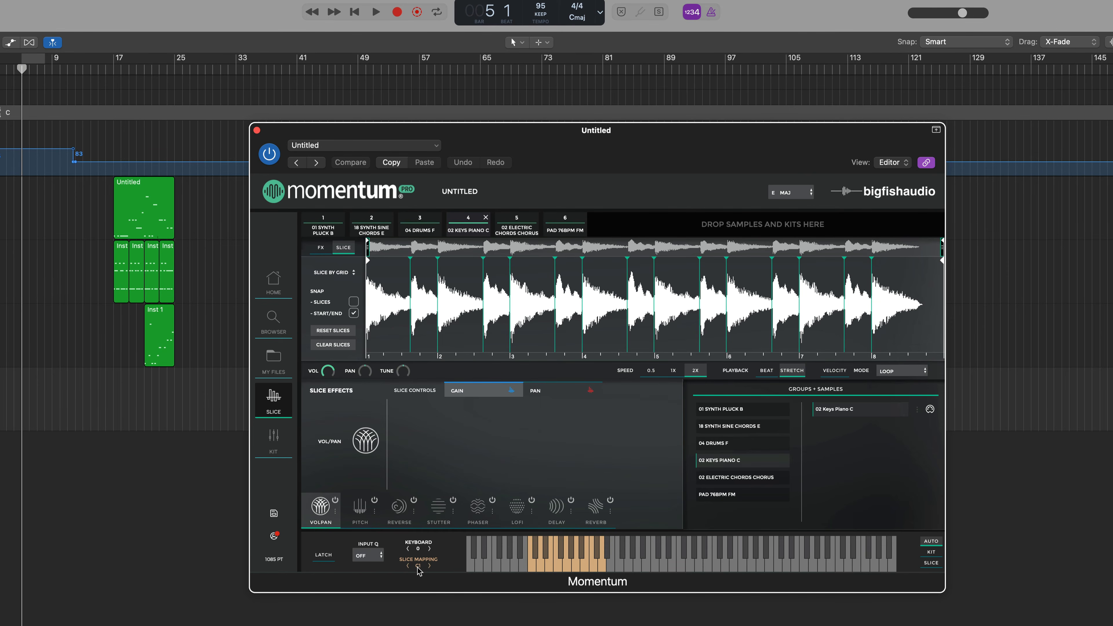
pyautogui.click(430, 567)
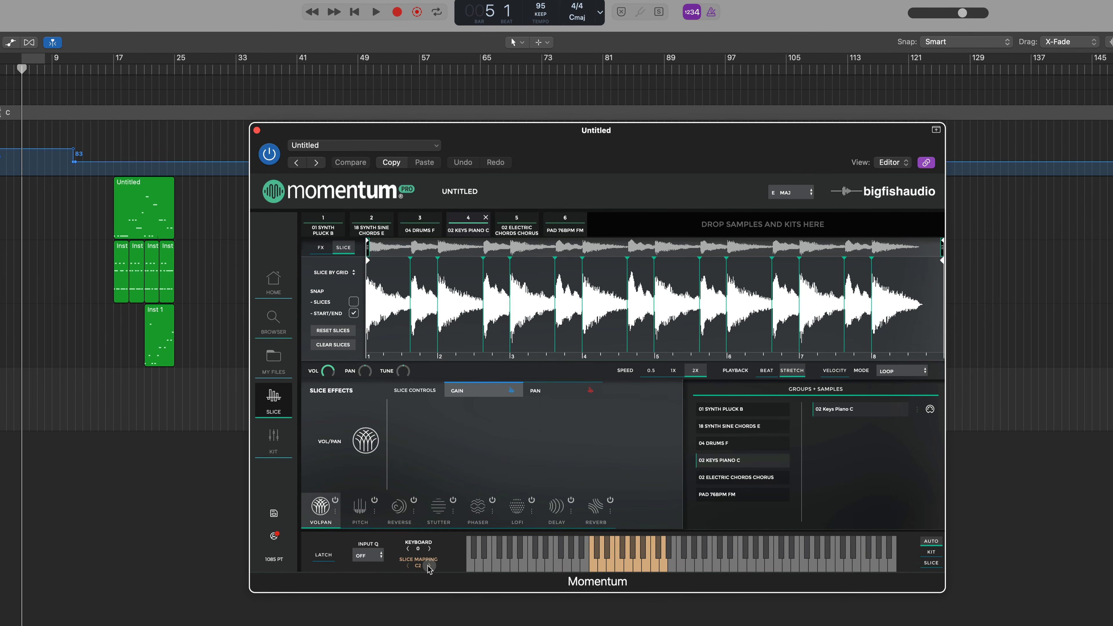
pyautogui.click(408, 566)
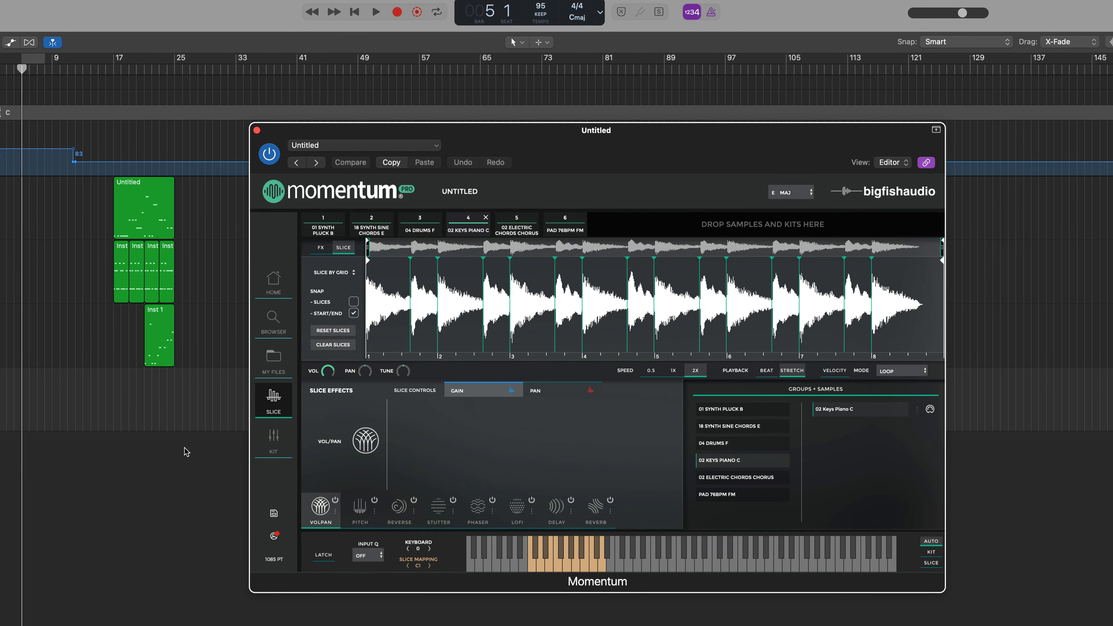
# Show the slice keyboard mapping on the Kit page and the kit mapping on the Slice page, and return to the Kit page
pyautogui.click(266, 443)
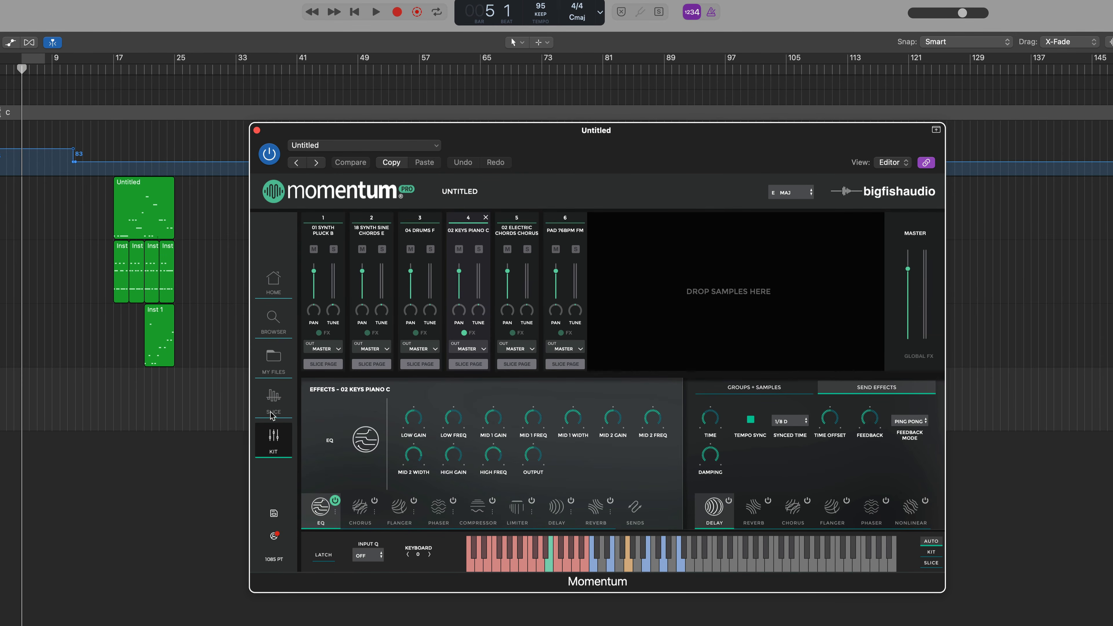
pyautogui.click(931, 563)
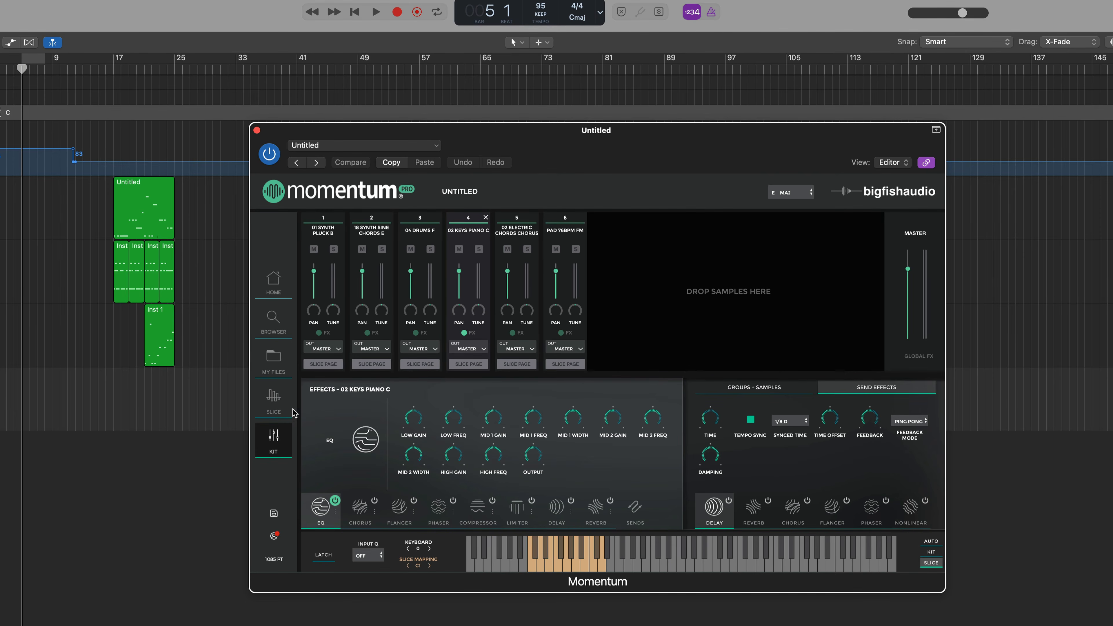
pyautogui.click(279, 408)
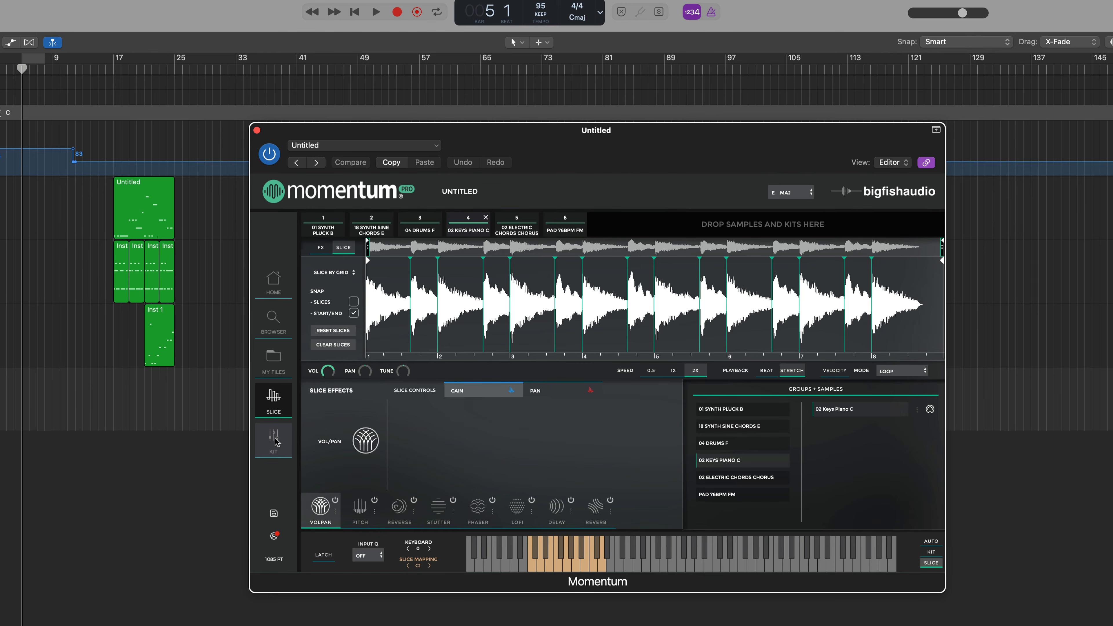
pyautogui.click(932, 551)
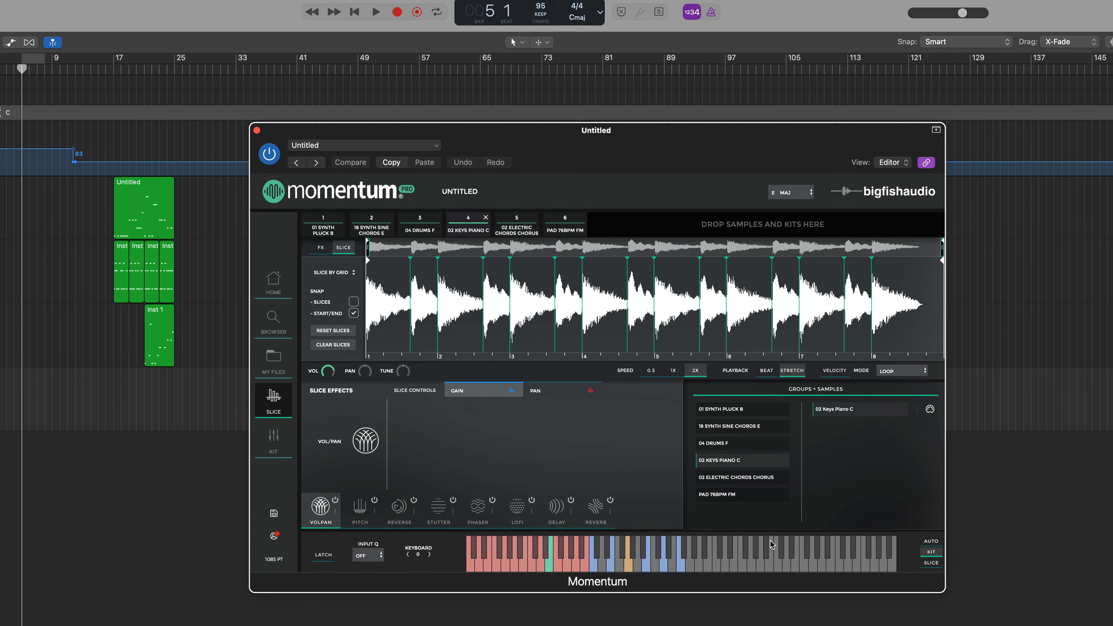
pyautogui.click(280, 441)
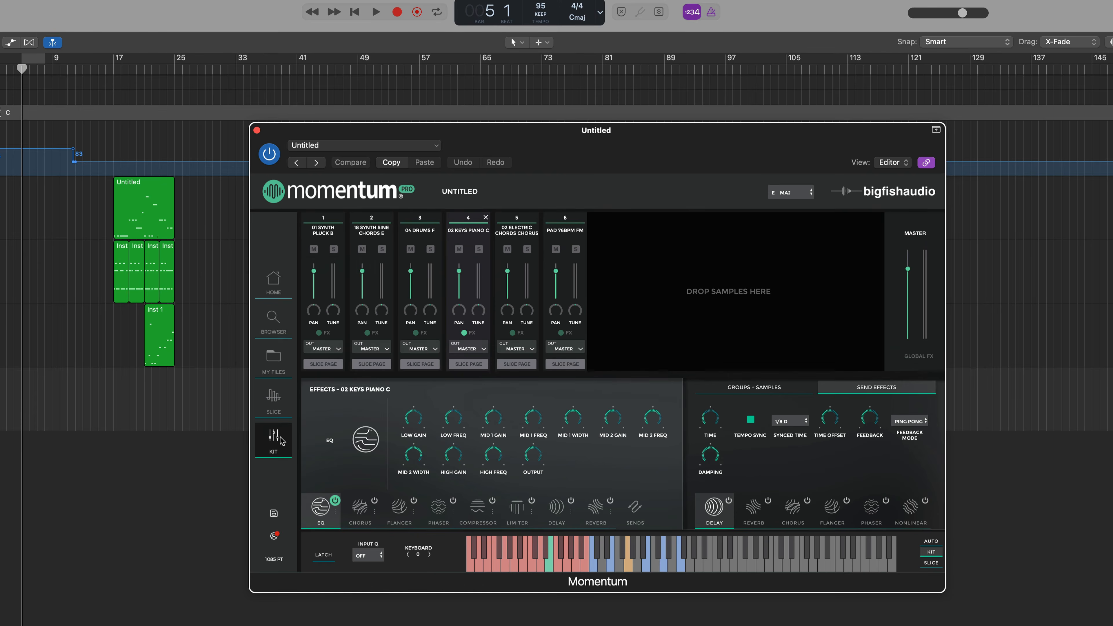
# Show the Guitar part of the Rose Gold kit on the Slice page and return to the Kit page
pyautogui.click(272, 399)
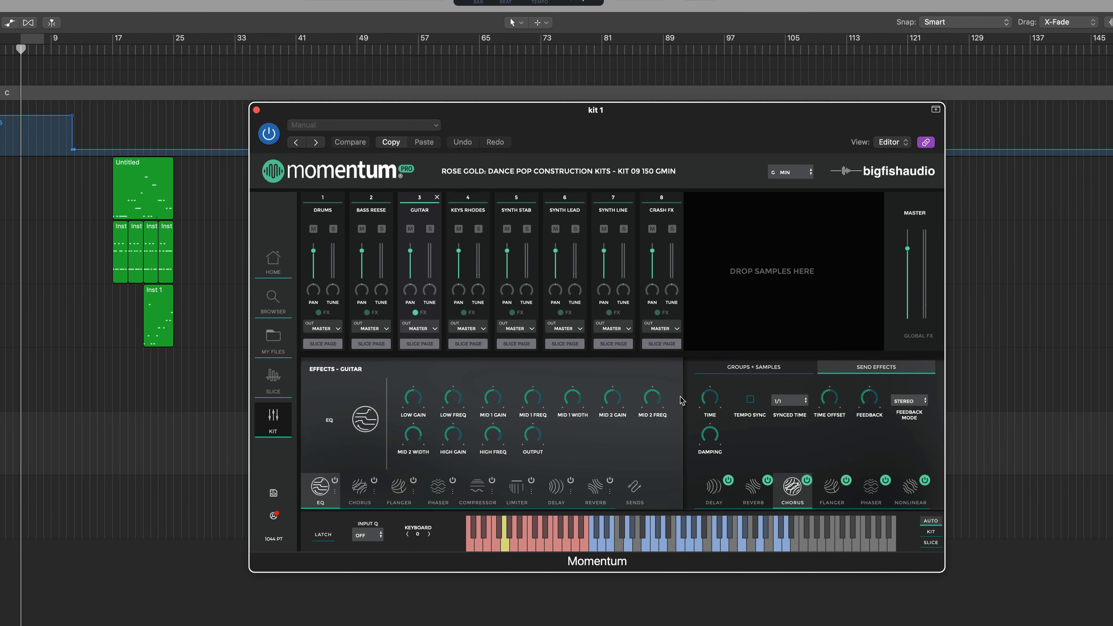
pyautogui.click(273, 380)
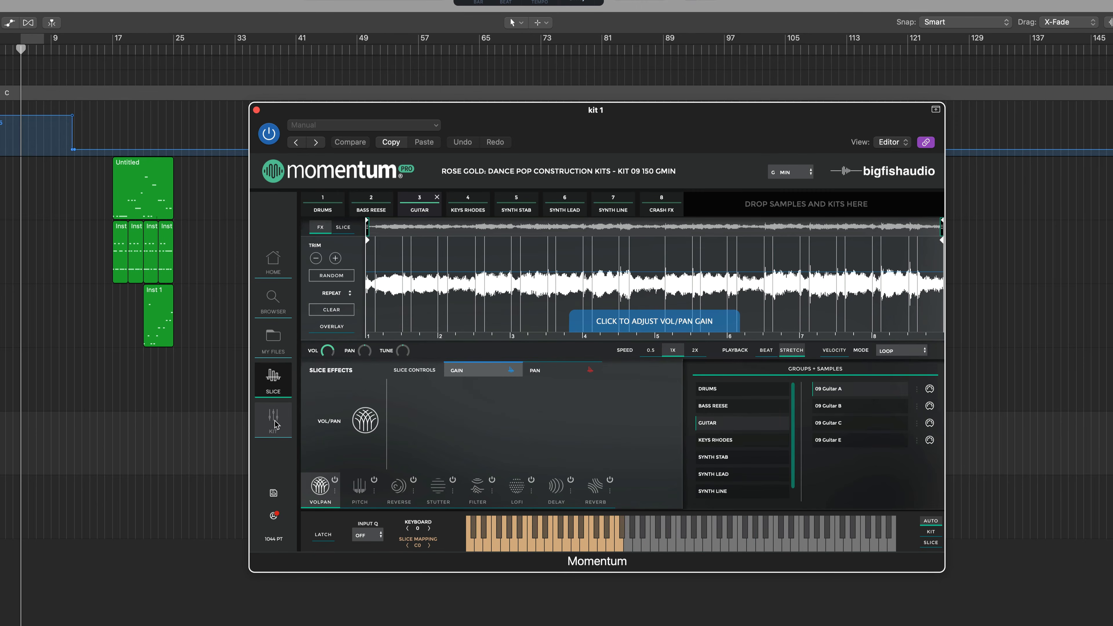
pyautogui.click(275, 422)
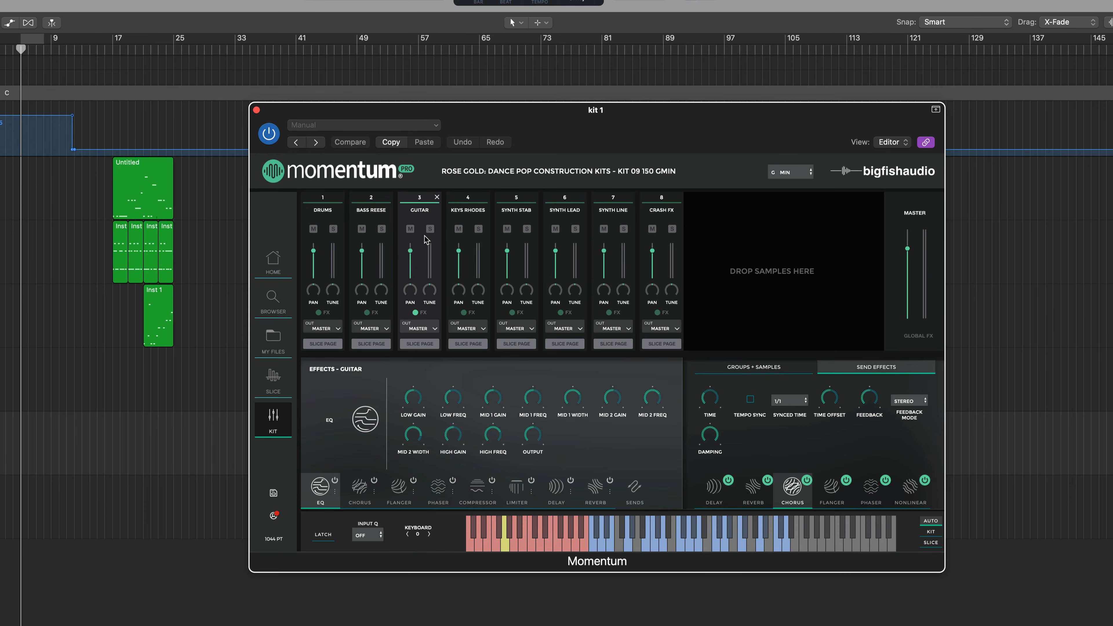
# Turn on the Guitar channel's Phaser and raise its Reverb send, with the Reverb send effect's parameters open
pyautogui.click(466, 218)
pyautogui.click(516, 218)
pyautogui.click(429, 219)
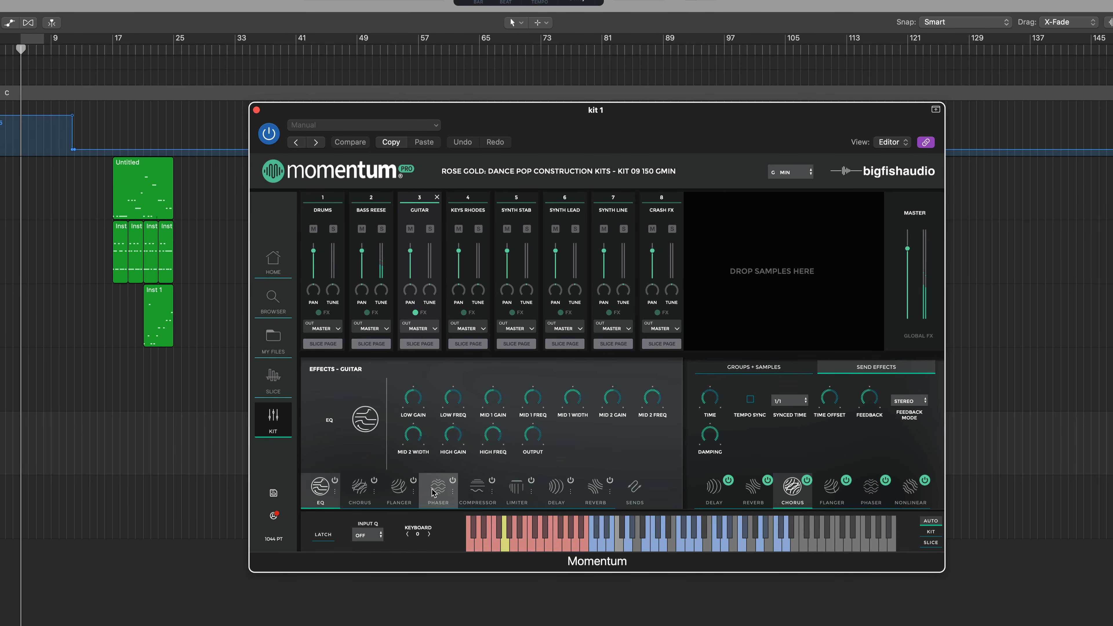
pyautogui.click(453, 481)
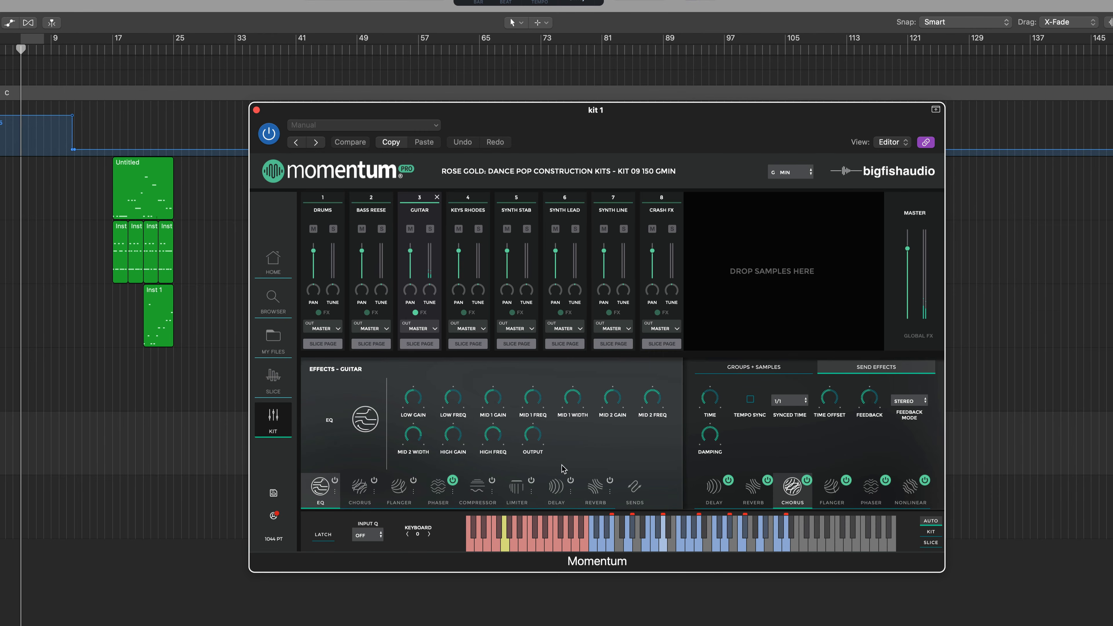
pyautogui.click(631, 495)
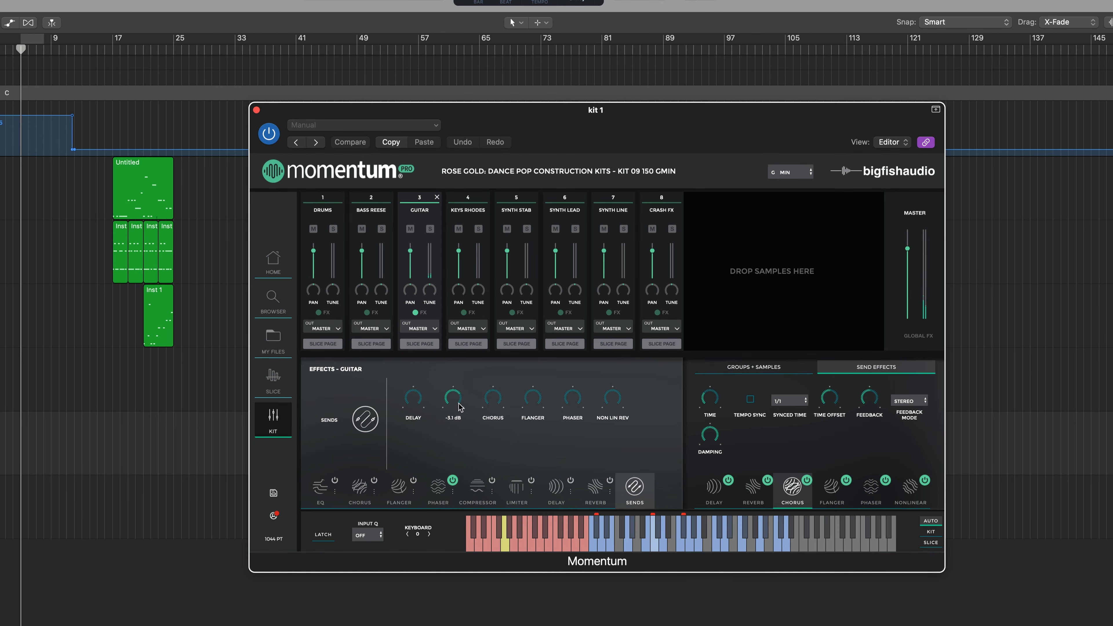
pyautogui.click(753, 487)
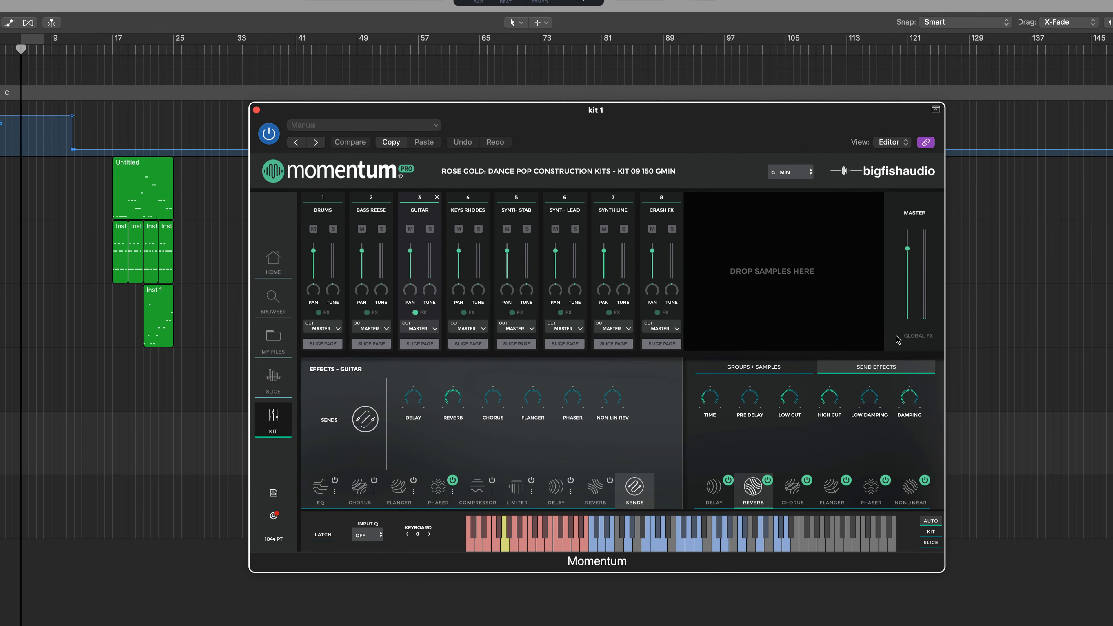
# Show the master channel's global effects, and try routing the Bass Reese channel to OUT 2
pyautogui.click(901, 315)
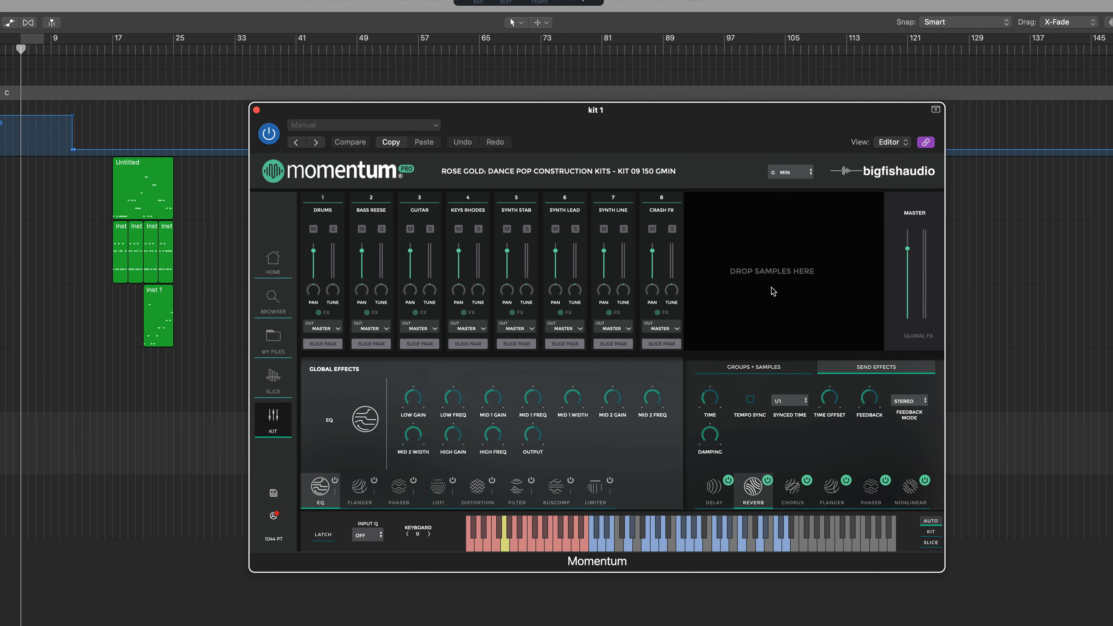
pyautogui.click(371, 267)
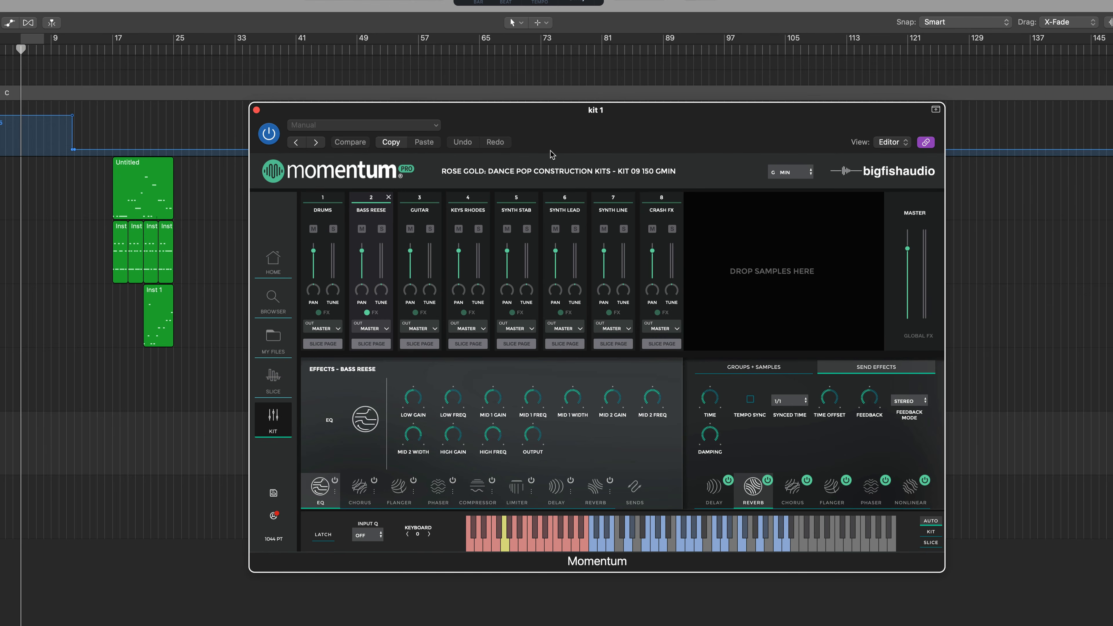
pyautogui.click(376, 329)
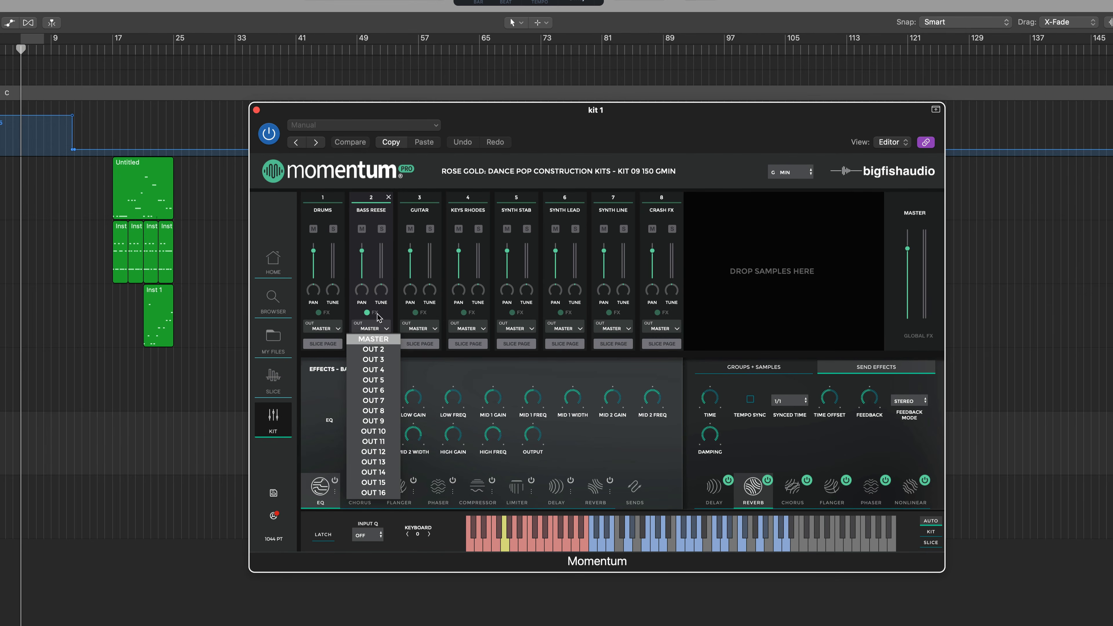
pyautogui.click(373, 350)
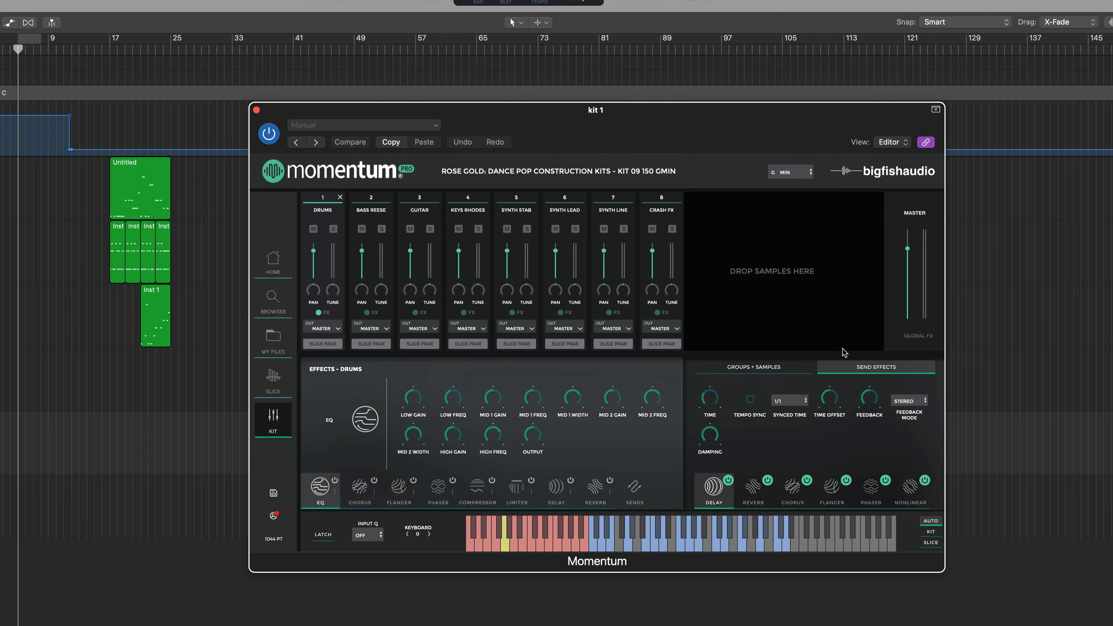
# Browse the kit's groups and samples, choosing 09 Drums A, the Guitar group and the Drums group again
pyautogui.click(752, 369)
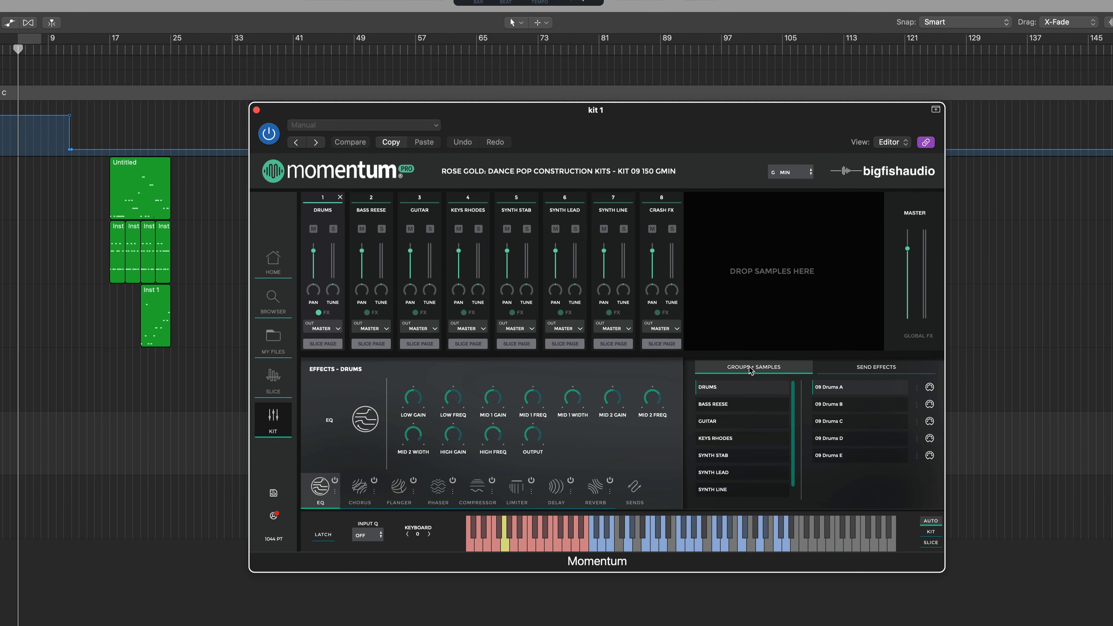
pyautogui.click(815, 391)
pyautogui.click(721, 422)
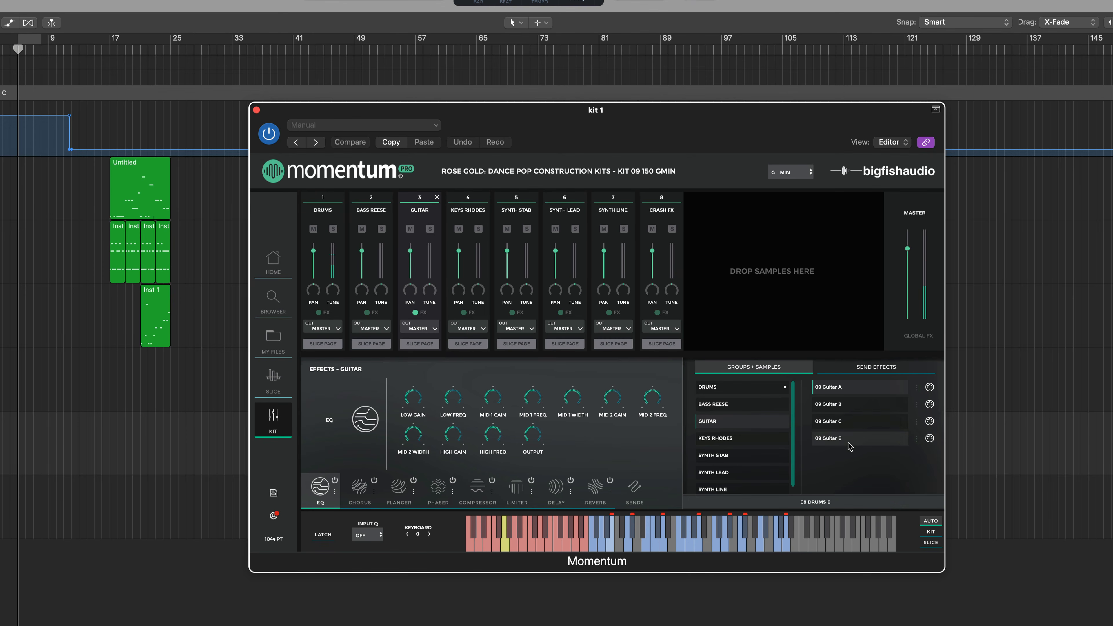
pyautogui.click(716, 388)
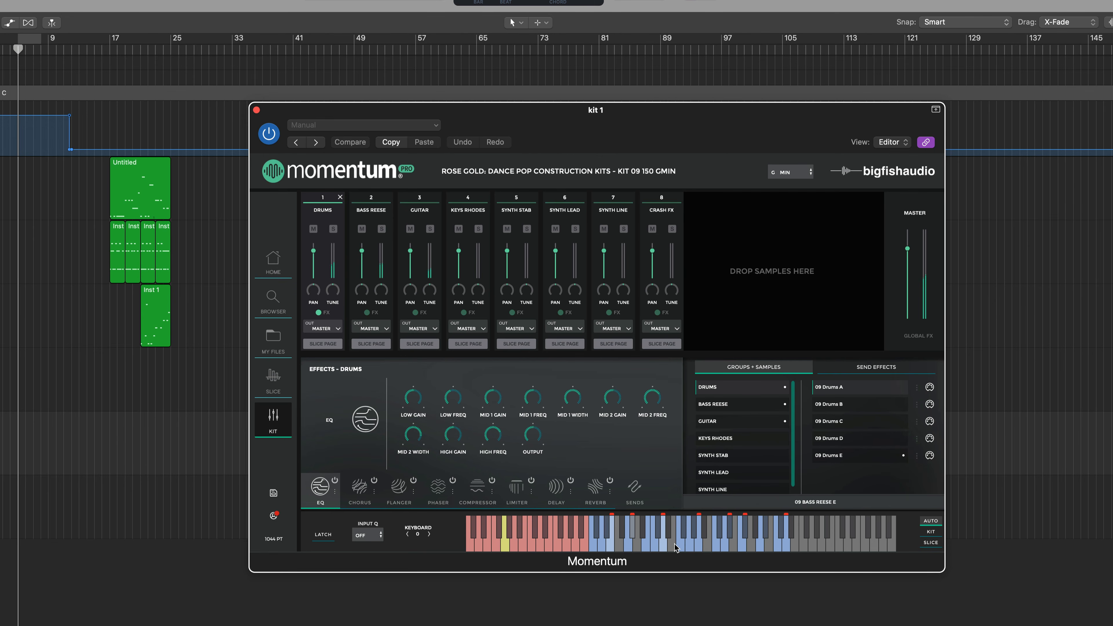
# Audition the kit's other mapped samples from the blue keys of the on-screen keyboard
pyautogui.click(699, 547)
pyautogui.click(730, 536)
pyautogui.click(745, 535)
pyautogui.click(746, 536)
pyautogui.click(784, 539)
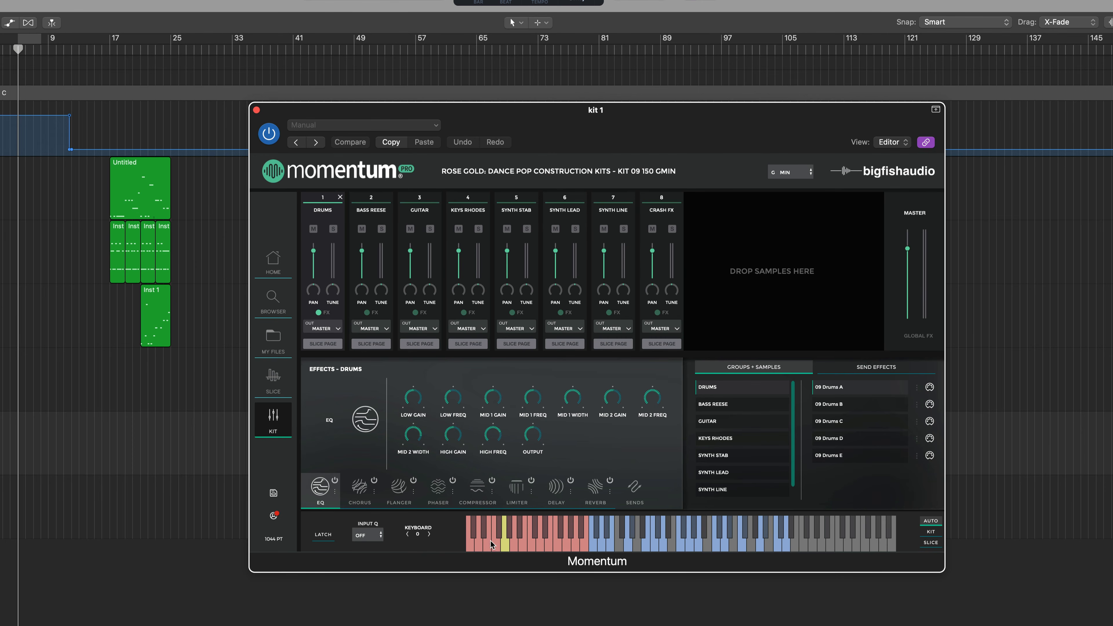
# View the available major and minor keys, and transpose the kit to A MIN with its keyswitch
pyautogui.click(811, 172)
pyautogui.moveTo(784, 193)
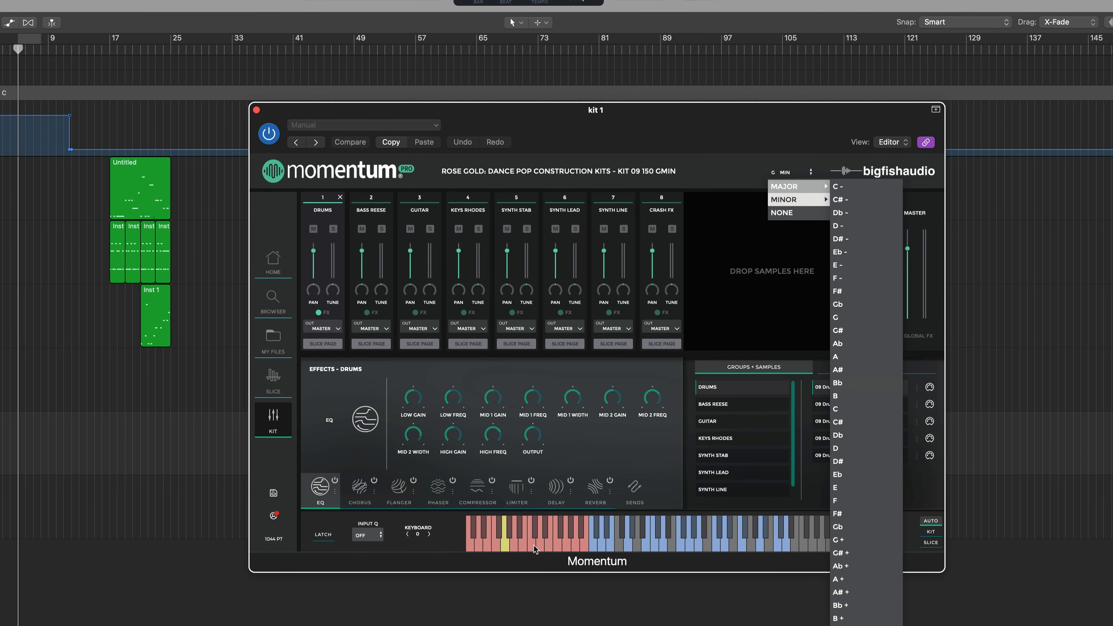
pyautogui.click(634, 443)
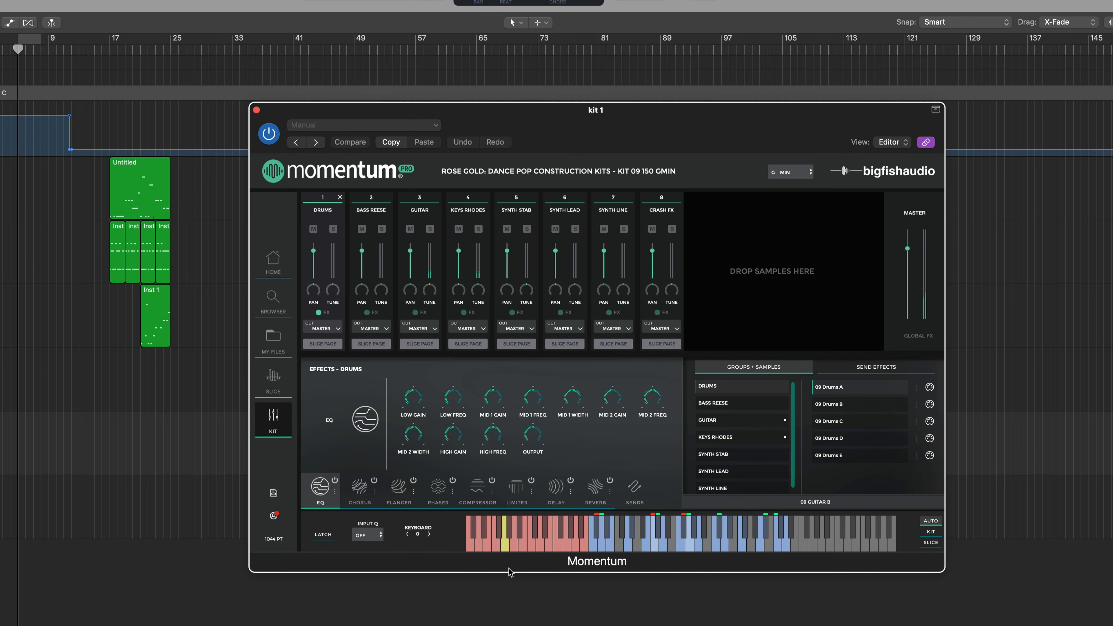
pyautogui.click(513, 546)
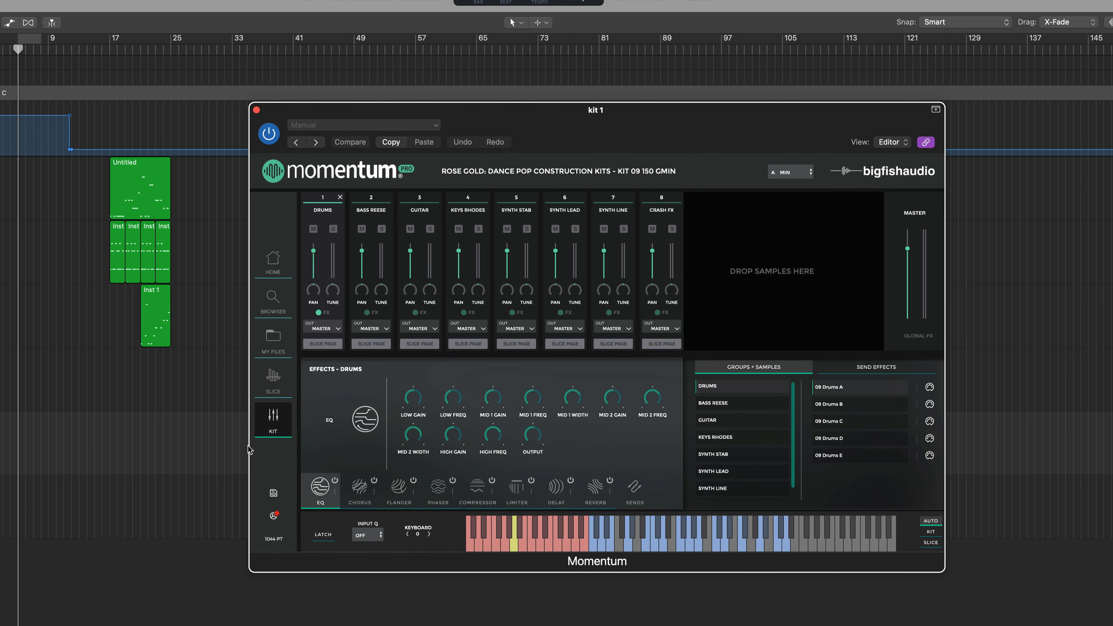
# On the Slice page, turn on the Guitar's Filter and draw a cutoff curve across the slices that dips in the middle
pyautogui.click(272, 381)
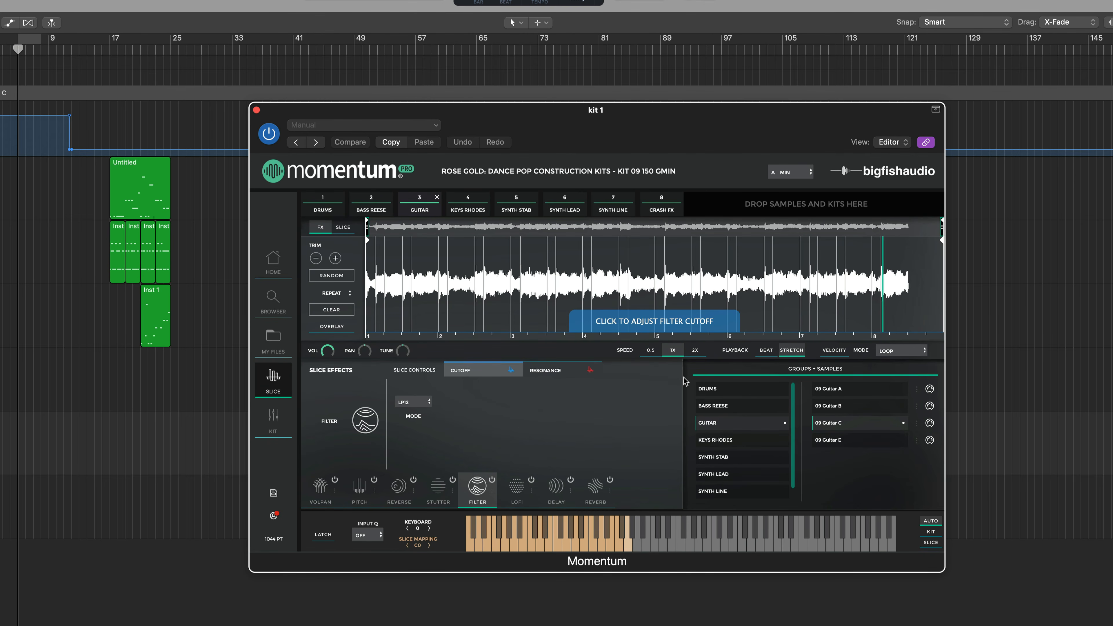
pyautogui.click(492, 479)
pyautogui.moveTo(839, 263)
pyautogui.mouseDown()
pyautogui.moveTo(940, 248)
pyautogui.moveTo(714, 311)
pyautogui.moveTo(371, 255)
pyautogui.mouseUp()
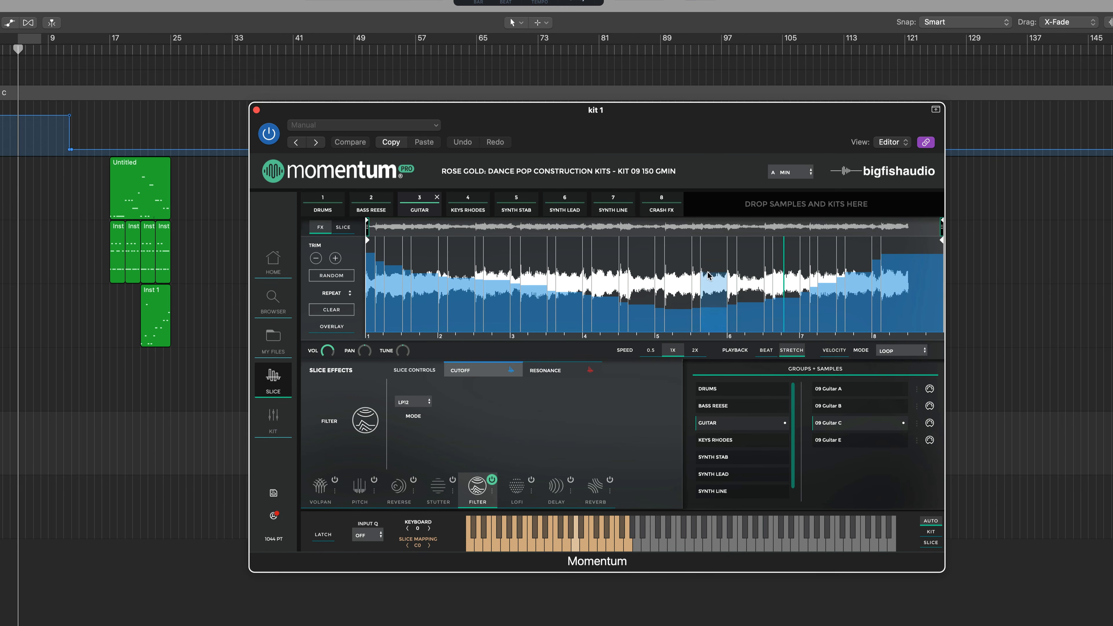
# Set the Guitar's speed to 2X and its playback mode to BACKWARDS, and audition it on the Kit page
pyautogui.click(695, 354)
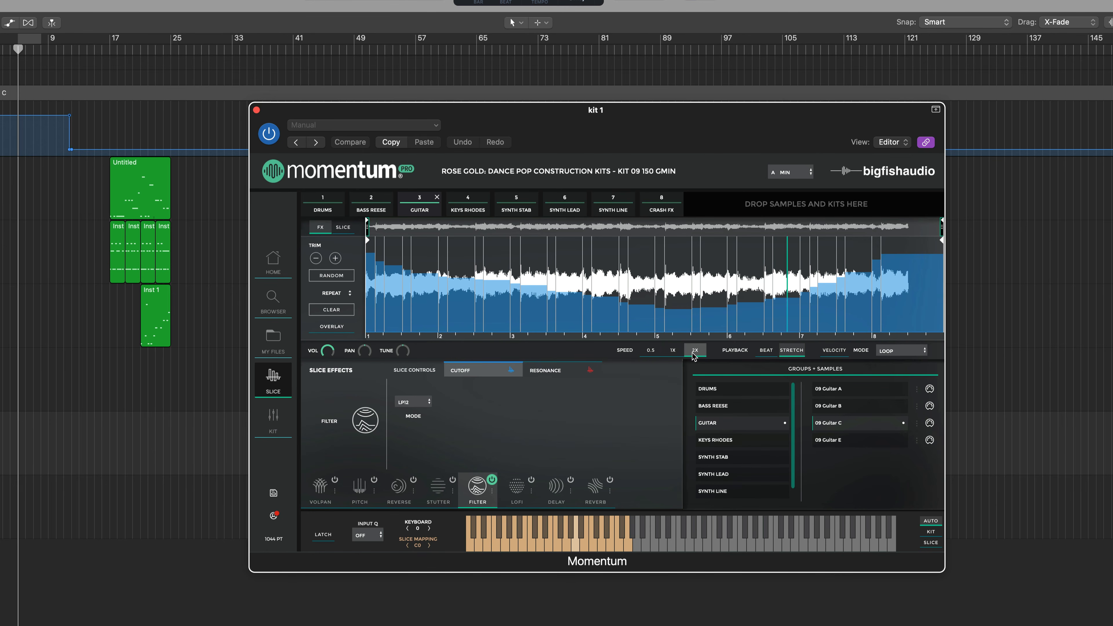
pyautogui.click(905, 352)
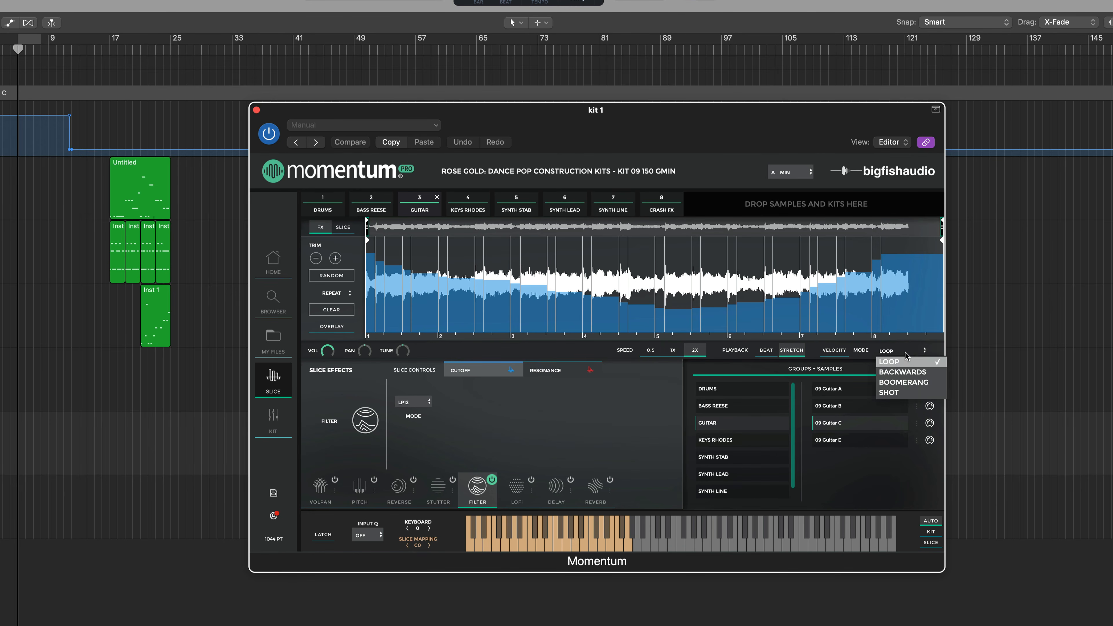
pyautogui.click(905, 373)
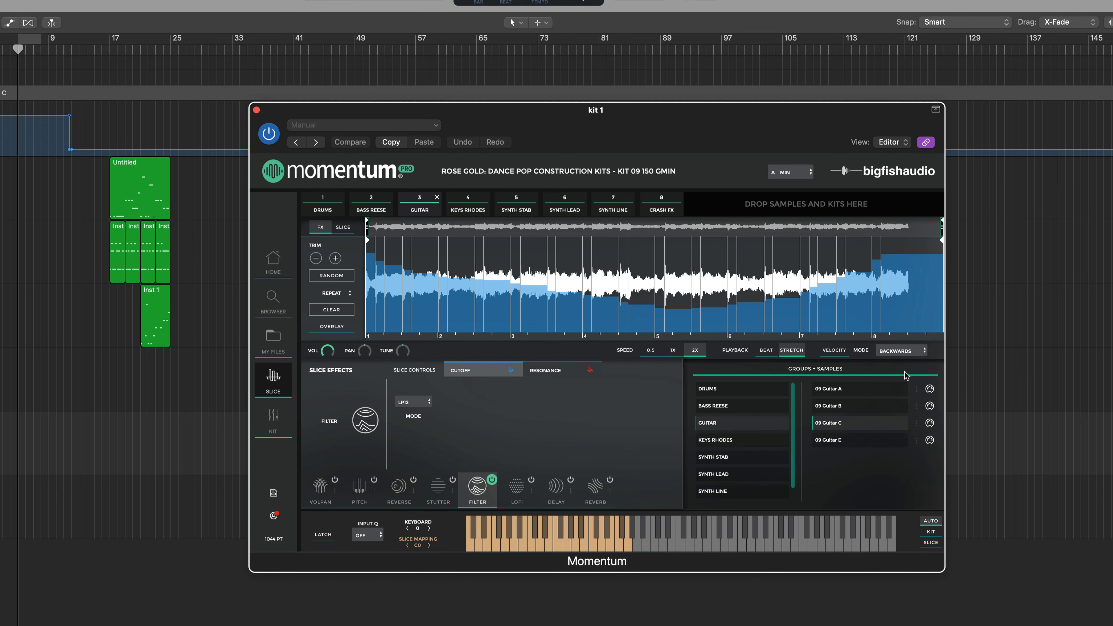
pyautogui.click(273, 421)
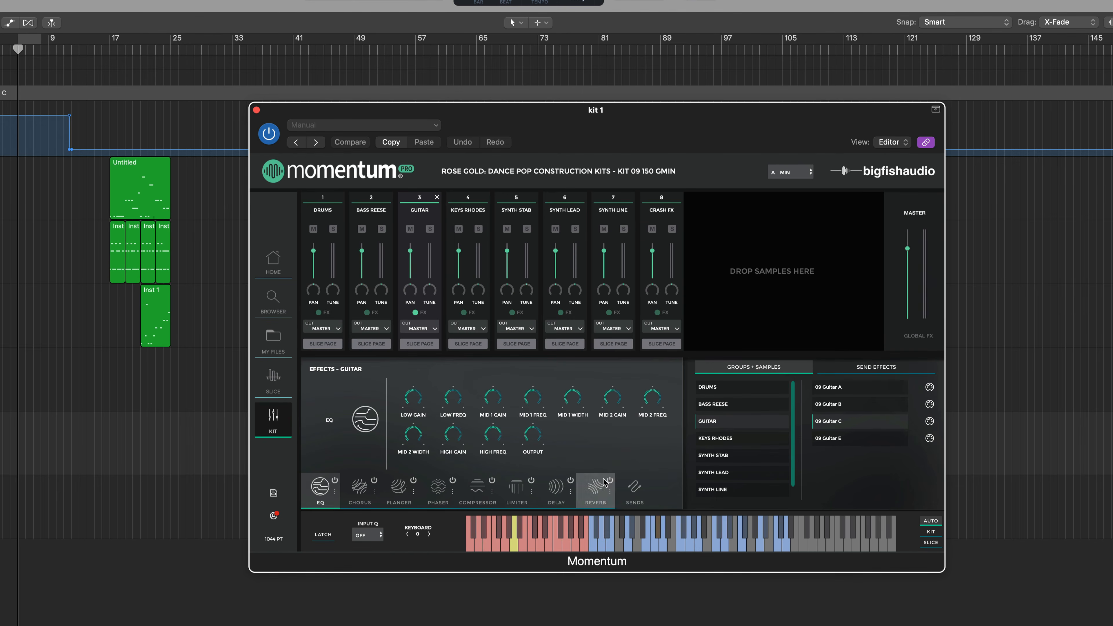
pyautogui.click(656, 544)
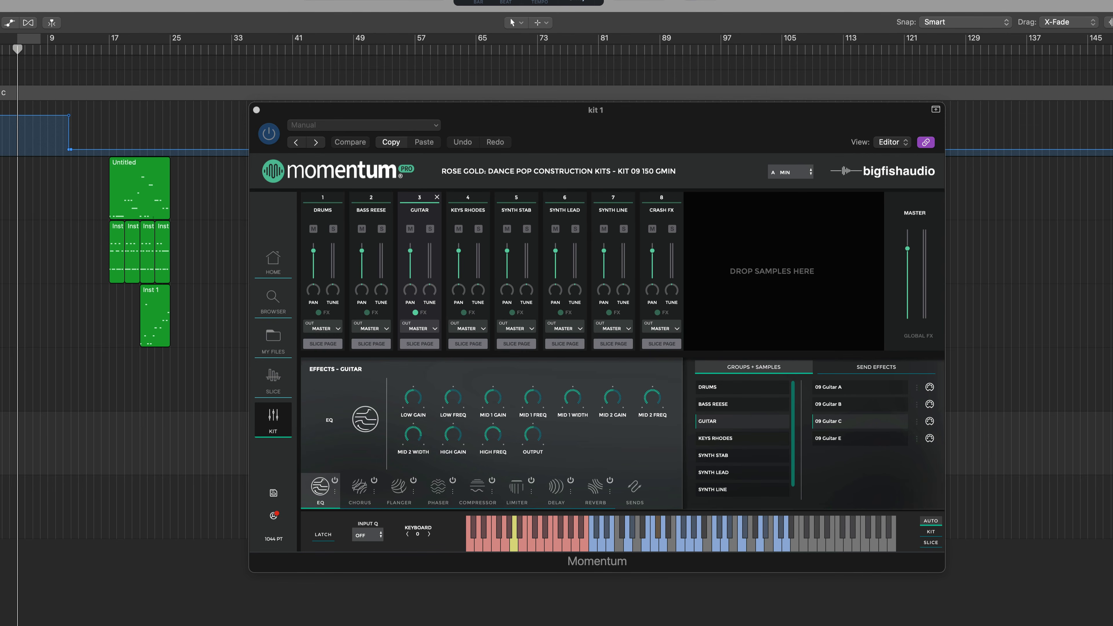
# Switch to the kit 2 track, play its first 27-DT SNARE ROLL, and show that part on the Slice page
pyautogui.press('Down')
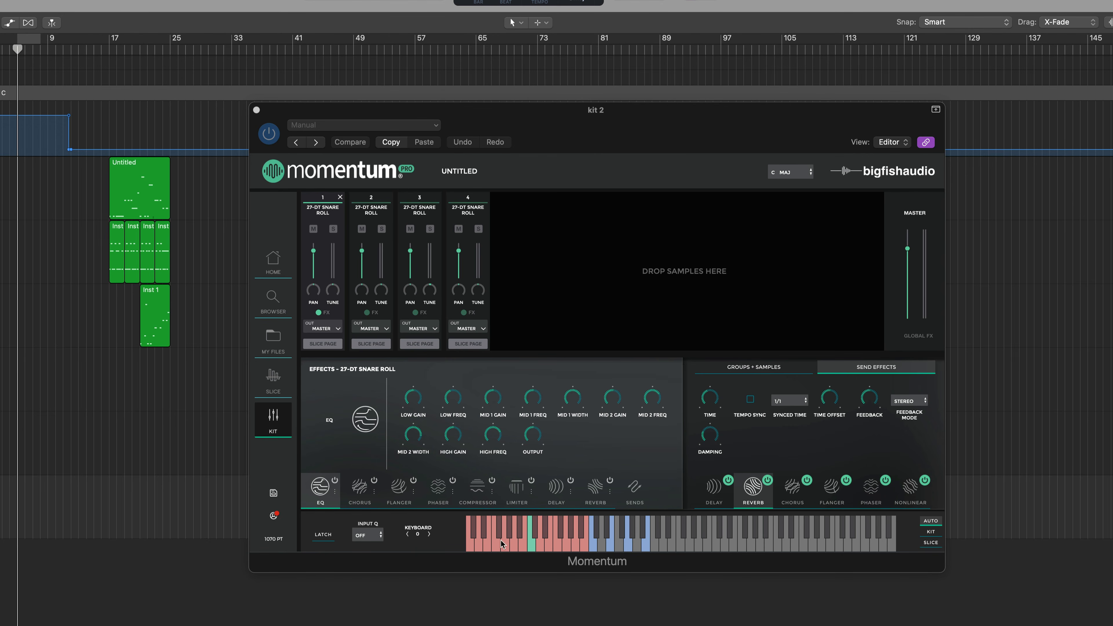
pyautogui.click(592, 548)
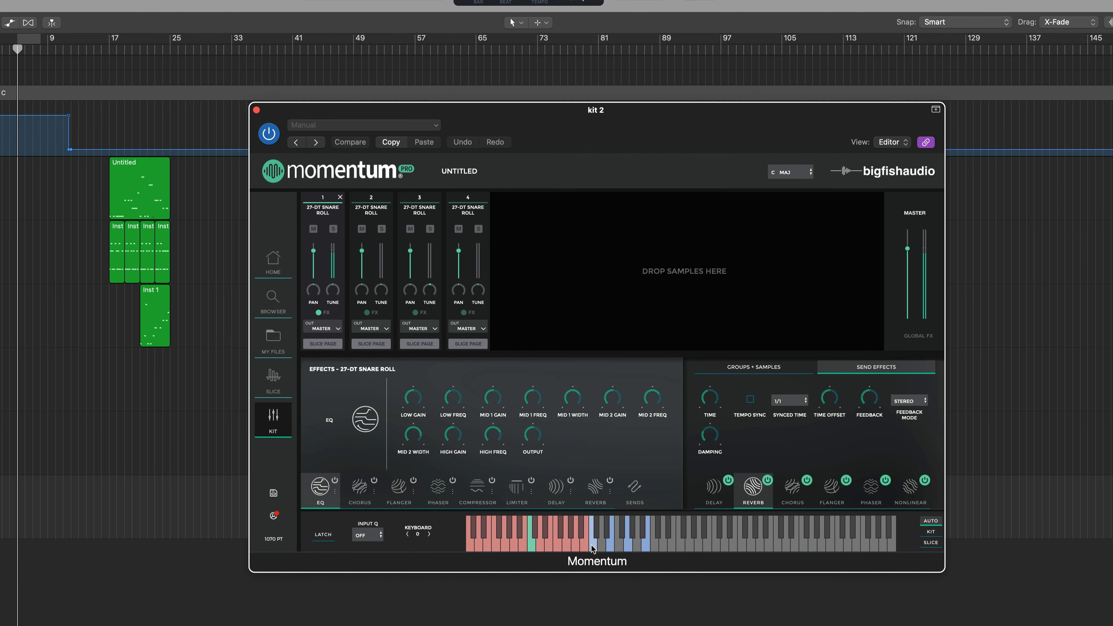
pyautogui.click(274, 390)
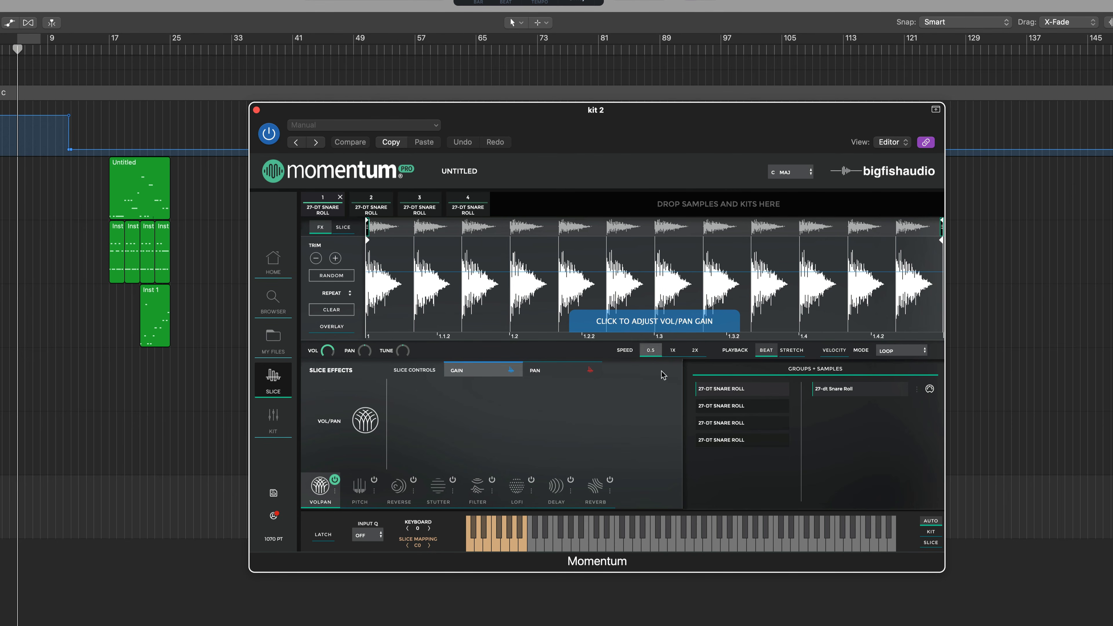
# Audition the second and third 27-DT SNARE ROLL parts from the first slice key
pyautogui.click(712, 408)
pyautogui.click(469, 545)
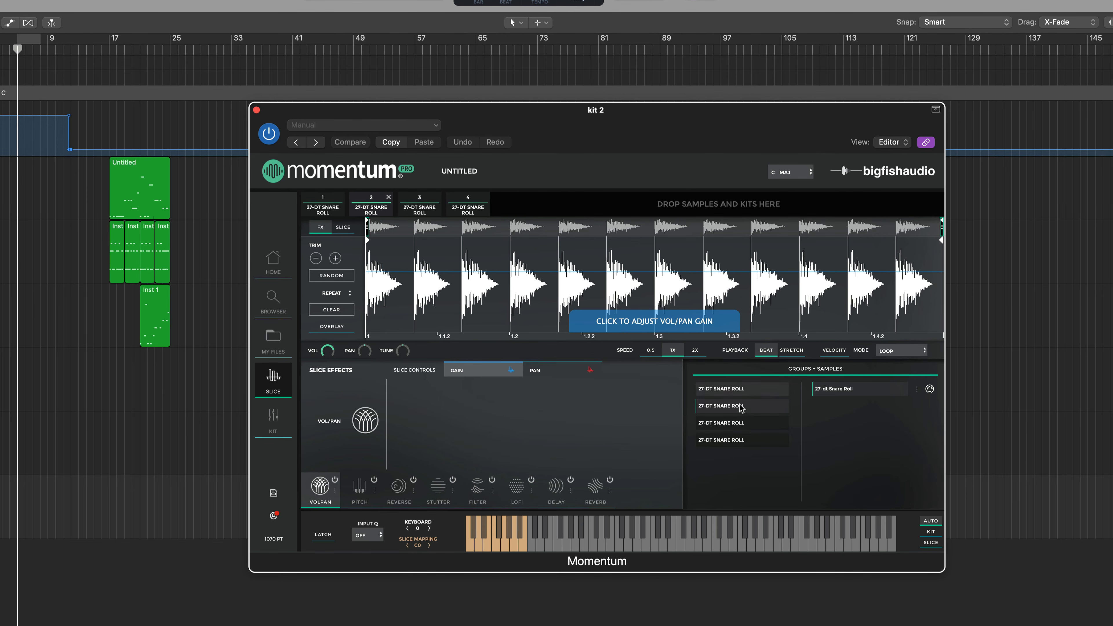
pyautogui.click(741, 424)
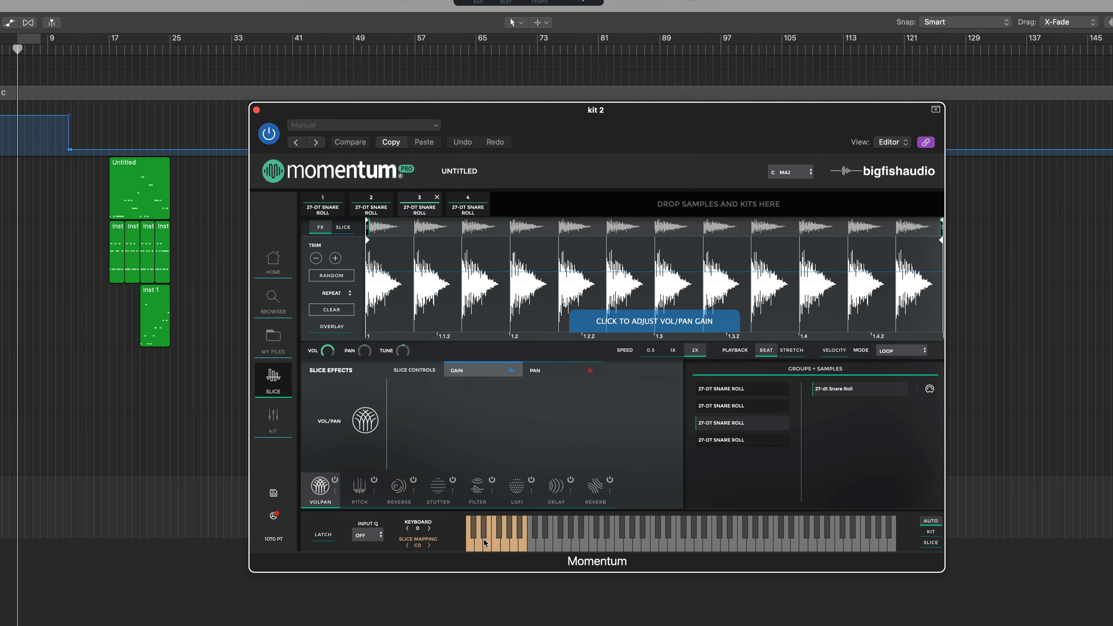
pyautogui.click(469, 548)
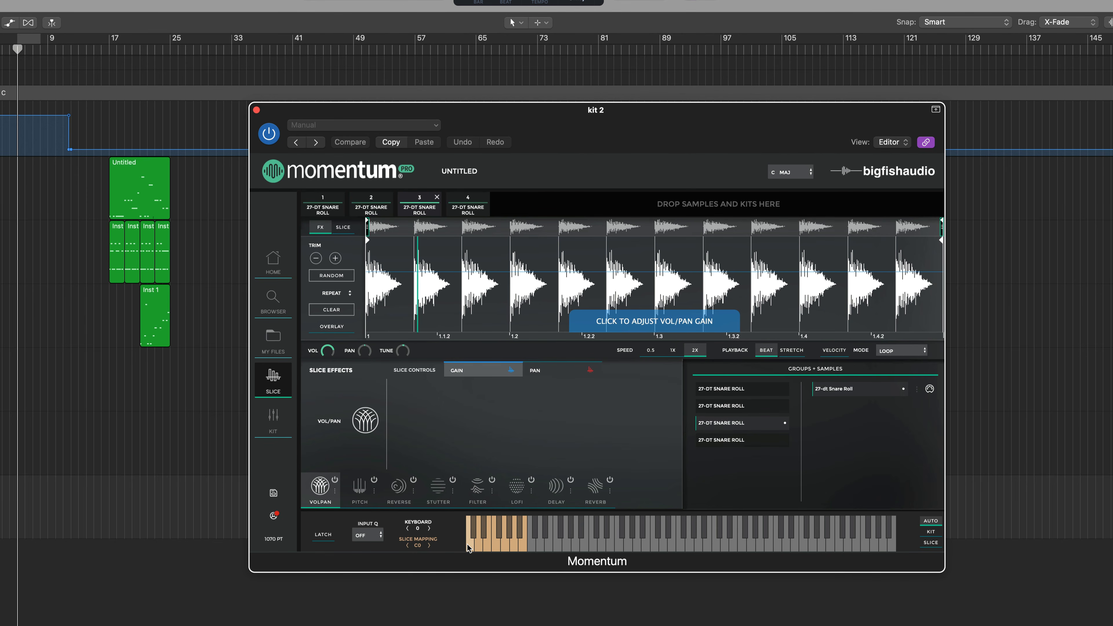
# Examine the Pitch, Filter and Reverb slice effects of the fourth 27-DT SNARE ROLL part
pyautogui.click(740, 442)
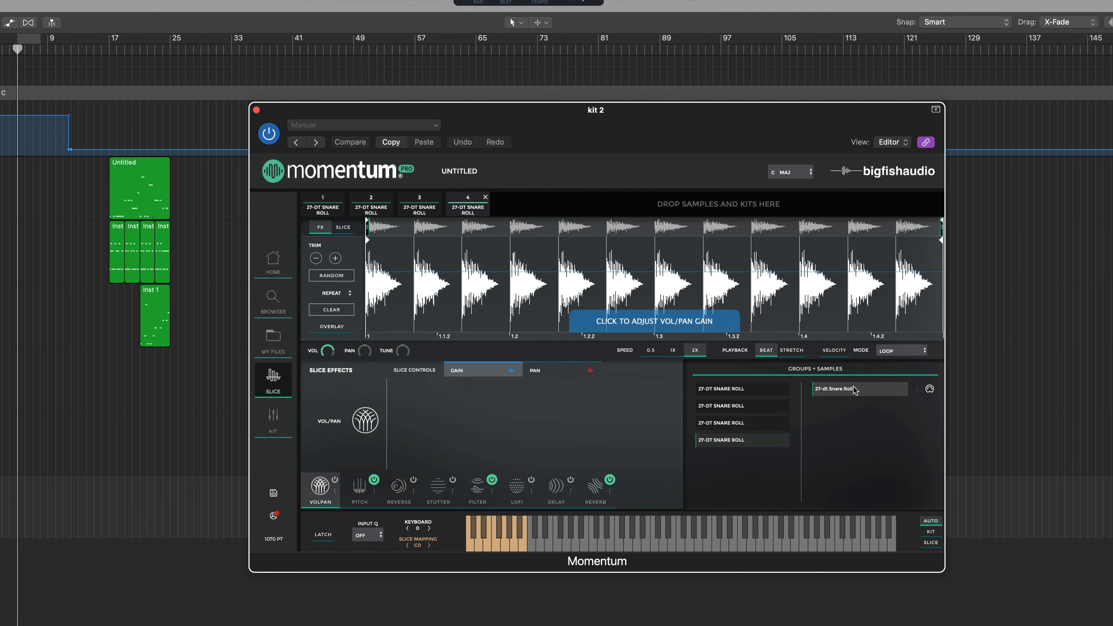
pyautogui.click(351, 498)
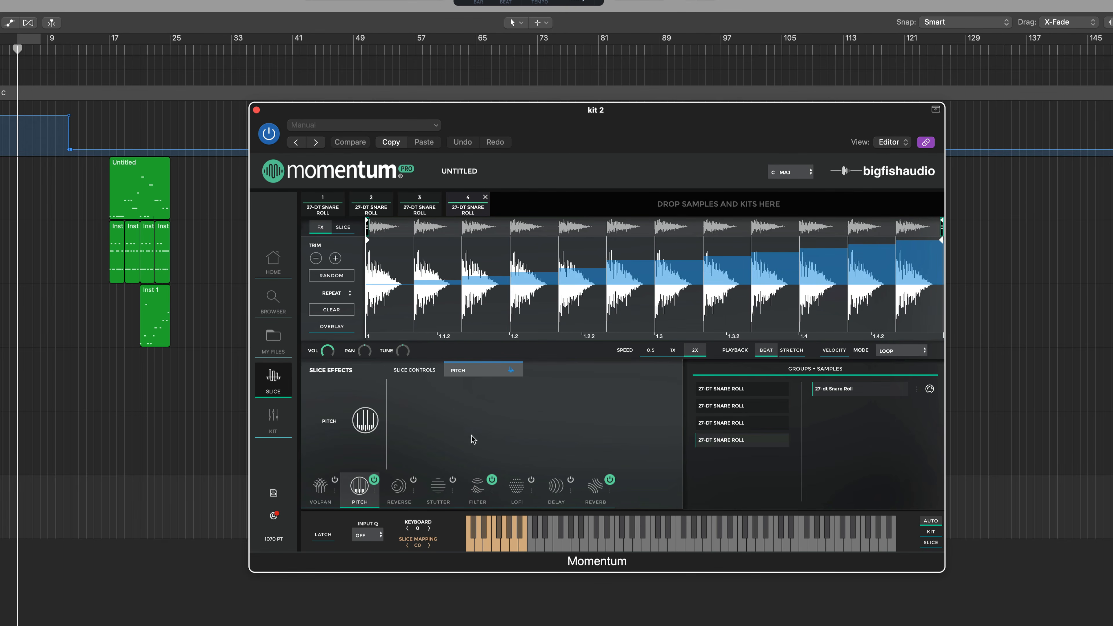
pyautogui.click(473, 494)
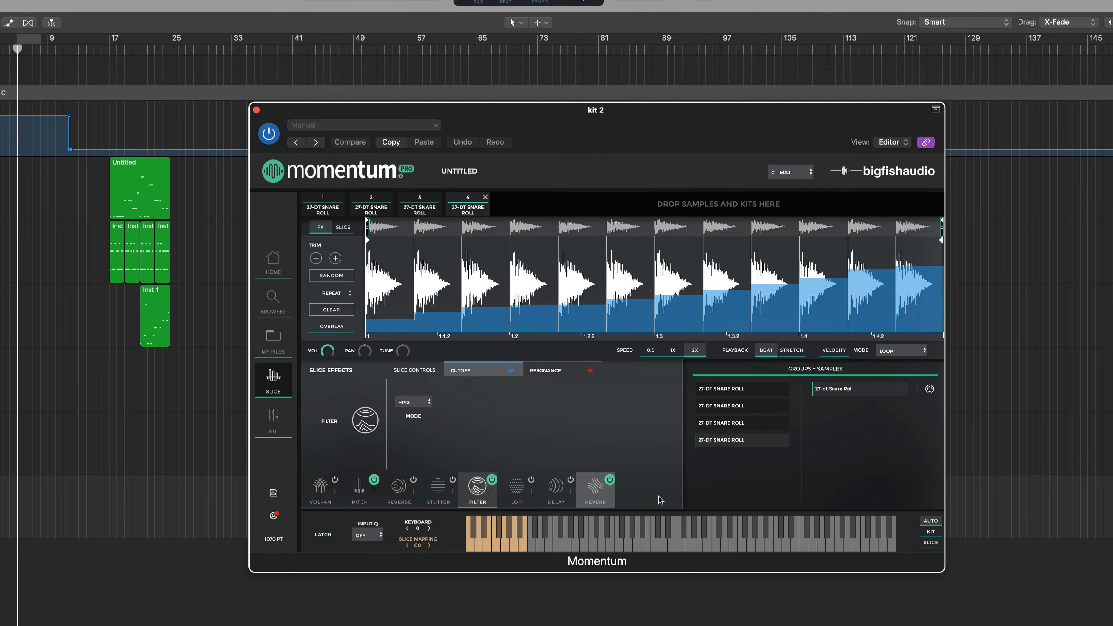
pyautogui.click(592, 492)
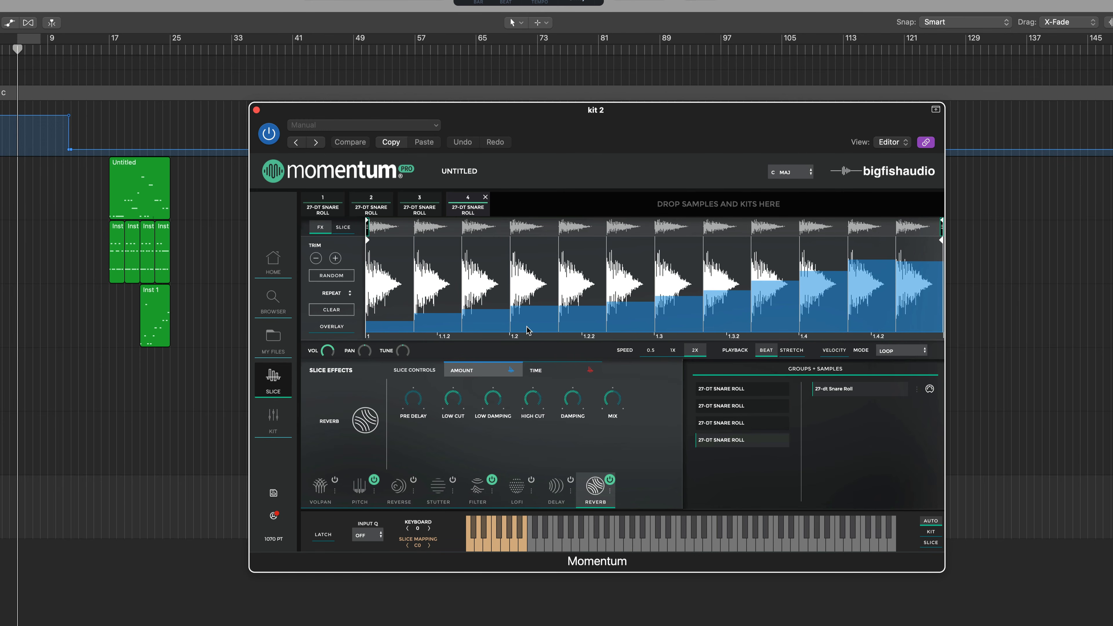
# Audition the fourth 27-DT SNARE ROLL part from its first slice key and return to the Kit page
pyautogui.click(472, 552)
pyautogui.click(280, 426)
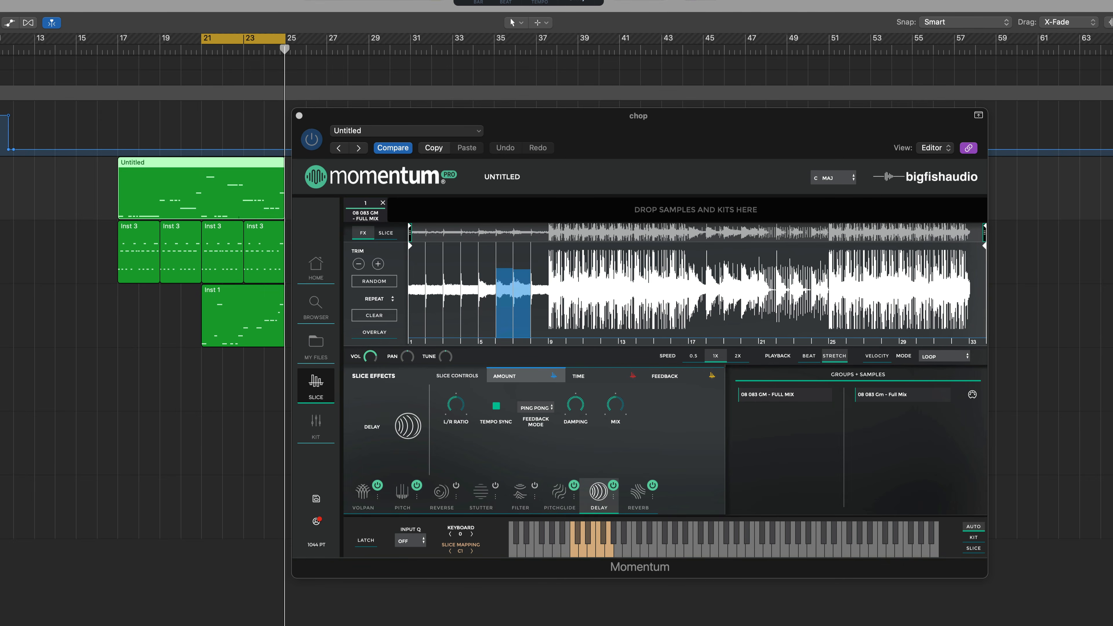
# Solo and play the chop track while examining the PitchGlide, Pitch and Delay slice effects of its full mix sample
pyautogui.press('s')
pyautogui.press('space')
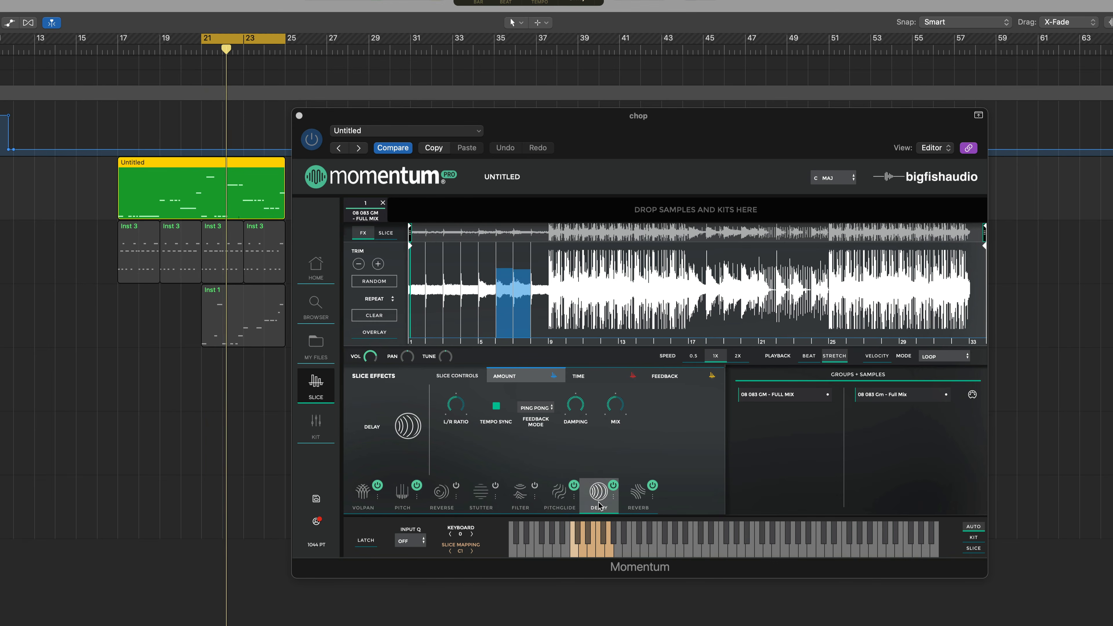
pyautogui.click(560, 492)
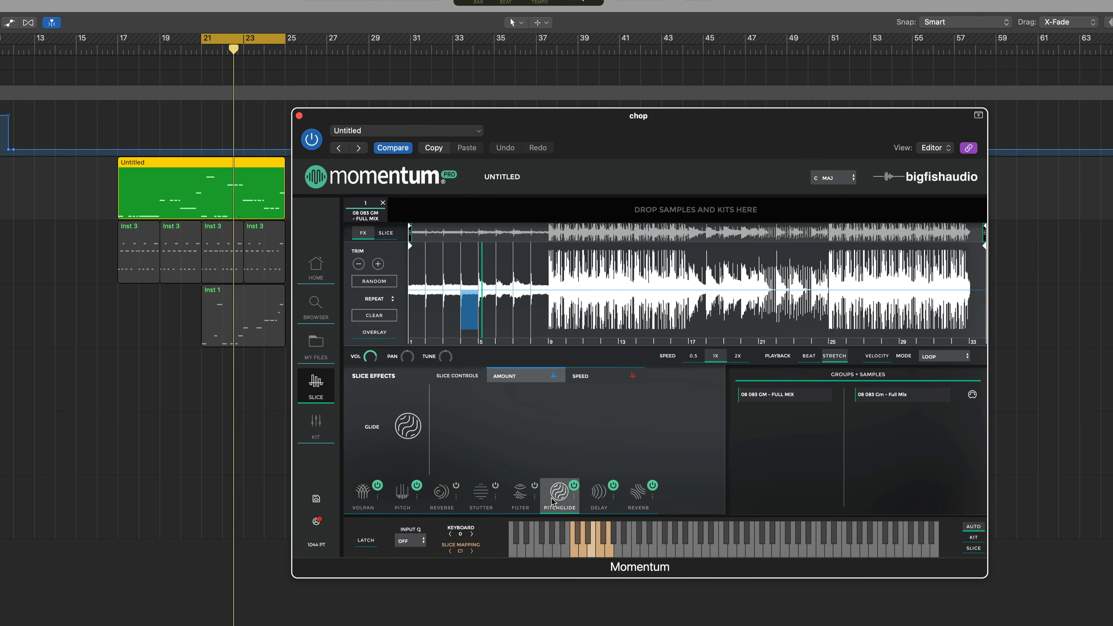
pyautogui.click(396, 508)
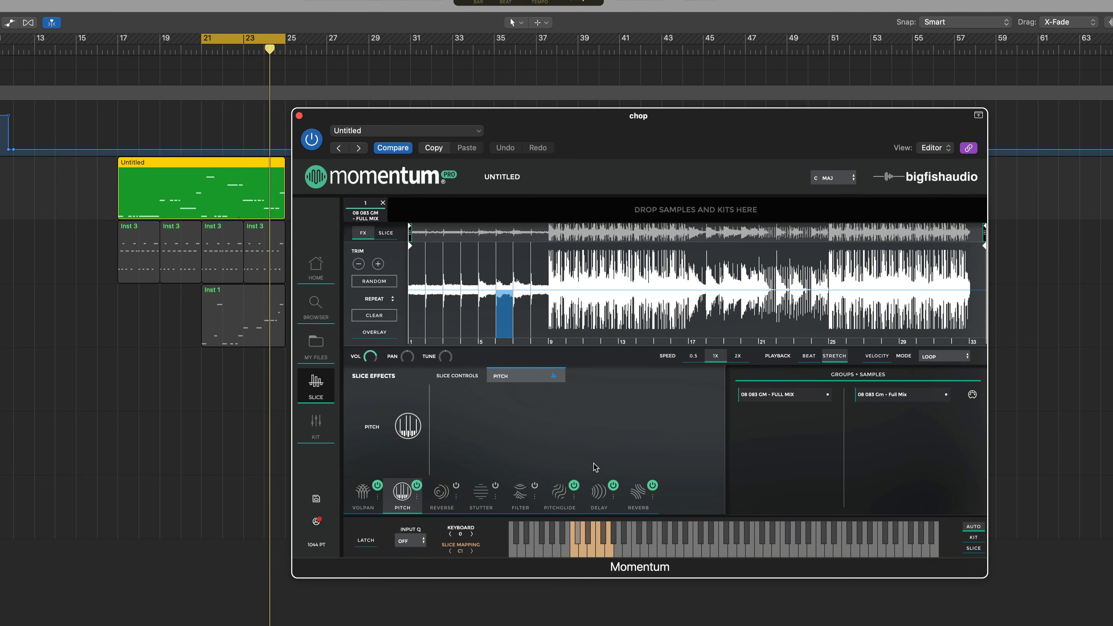
pyautogui.click(599, 492)
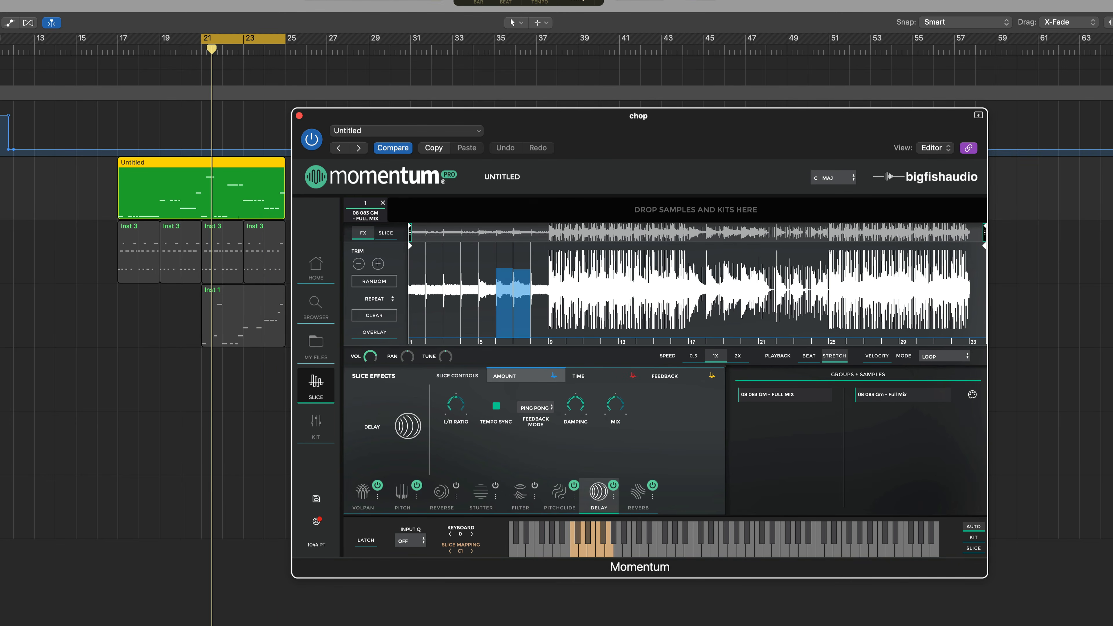
# Switch to the drums track, view its 03-HIT SNARE 1 part on the Slice page, and return to the Kit page
pyautogui.press('Down')
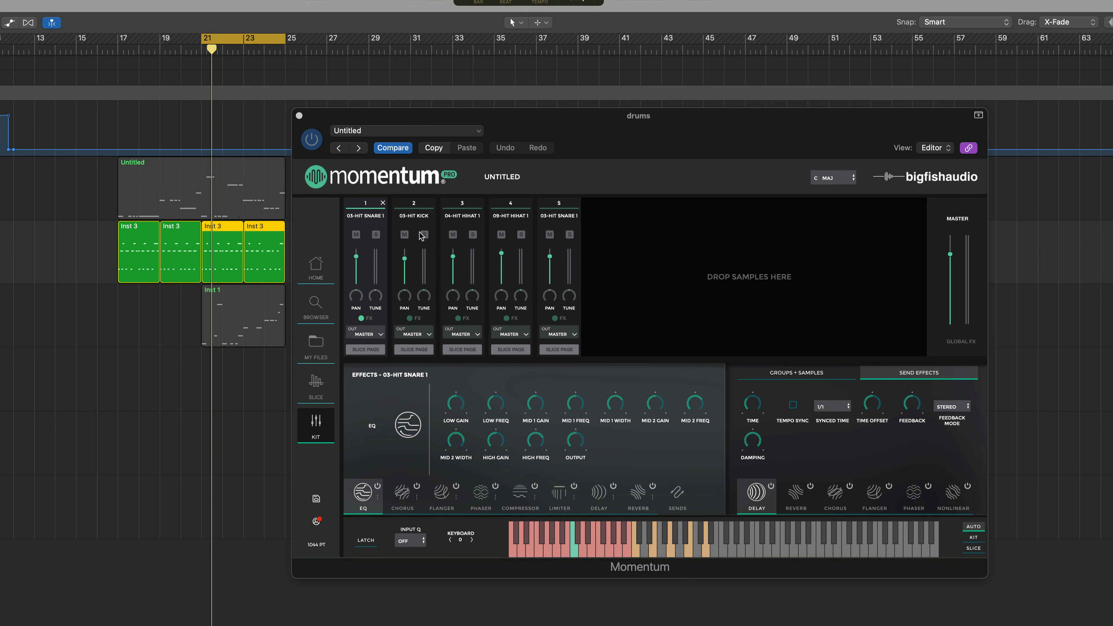
pyautogui.click(316, 381)
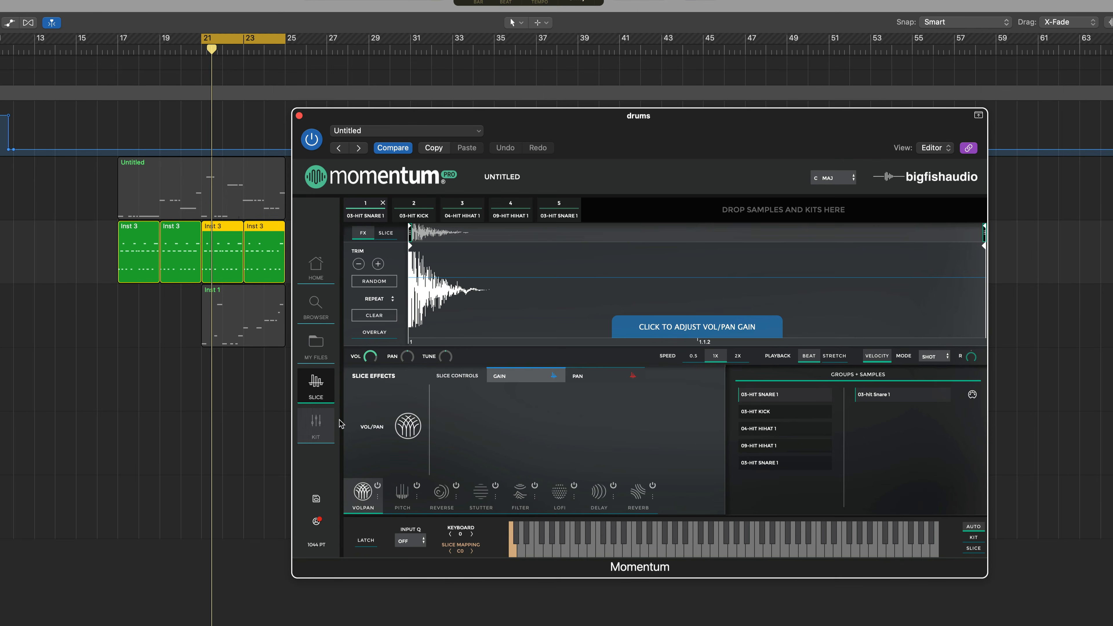
pyautogui.click(315, 422)
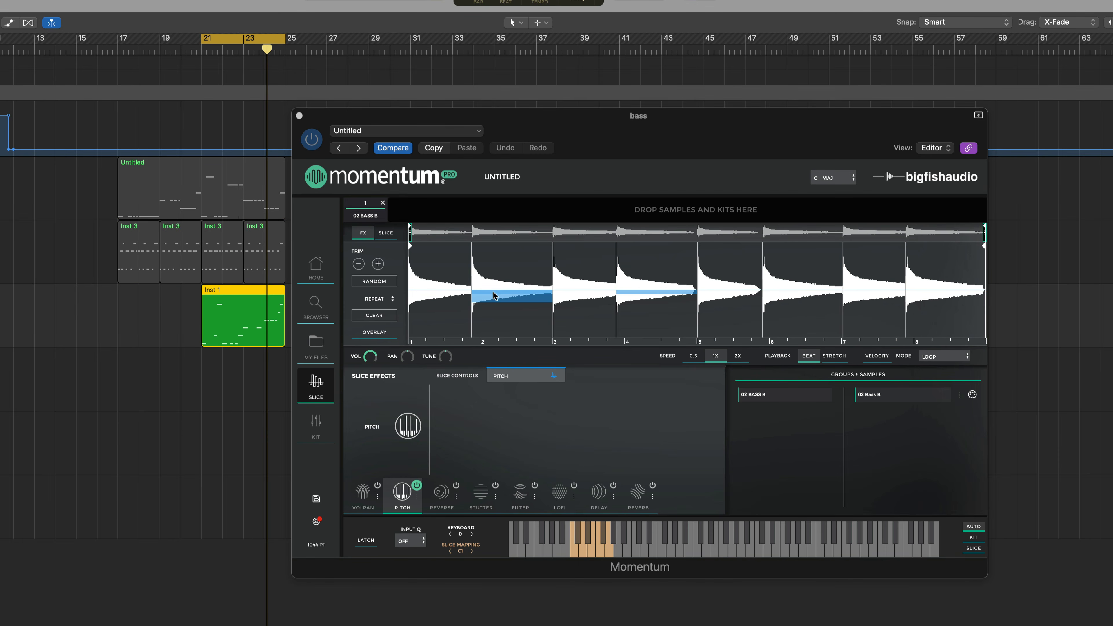
# Try a lower pitch on the first slice of 02 BASS B and audition the soloed bass track
pyautogui.click(423, 302)
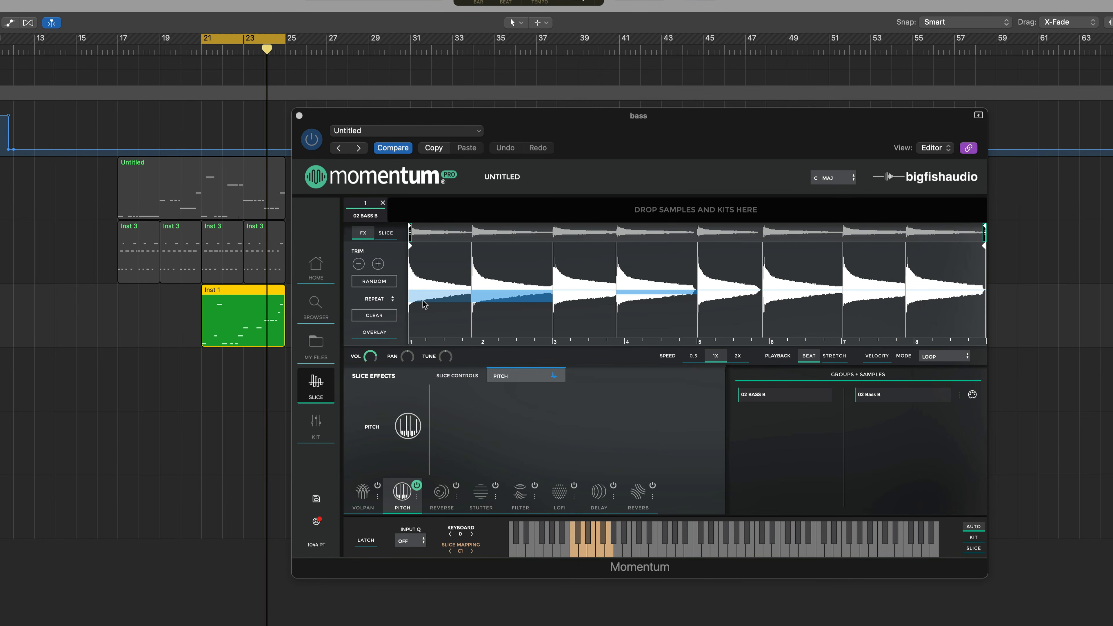
pyautogui.press('space')
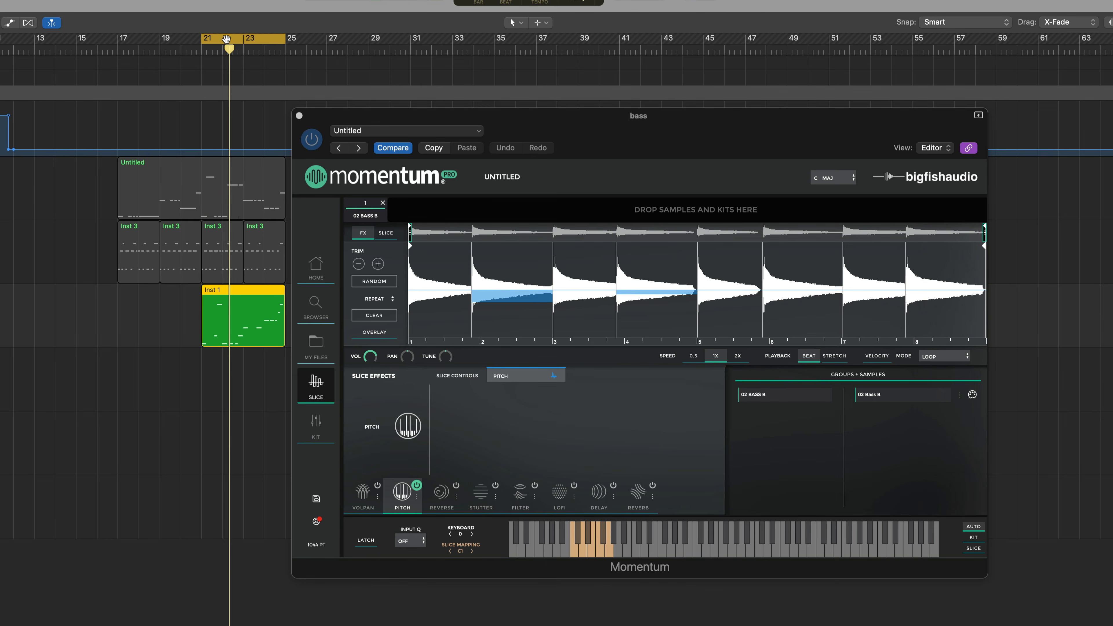
pyautogui.press('space')
# Turn off the bass track's solo, play all tracks together, and toggle cycle mode
pyautogui.hotkey('ctrl', 's')
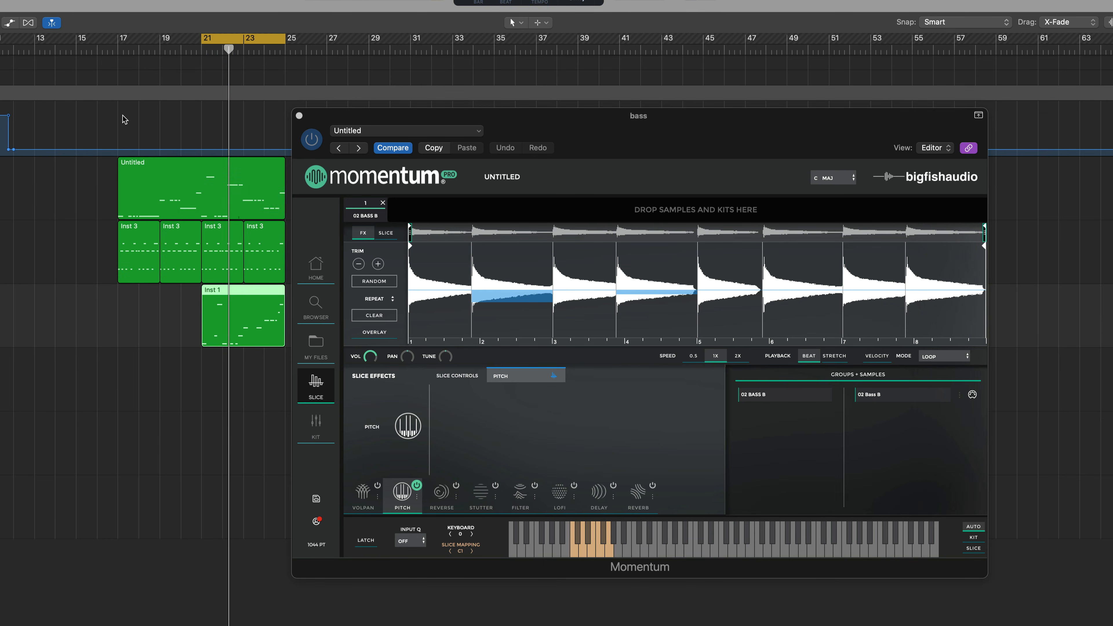
pyautogui.press('space')
pyautogui.press('c')
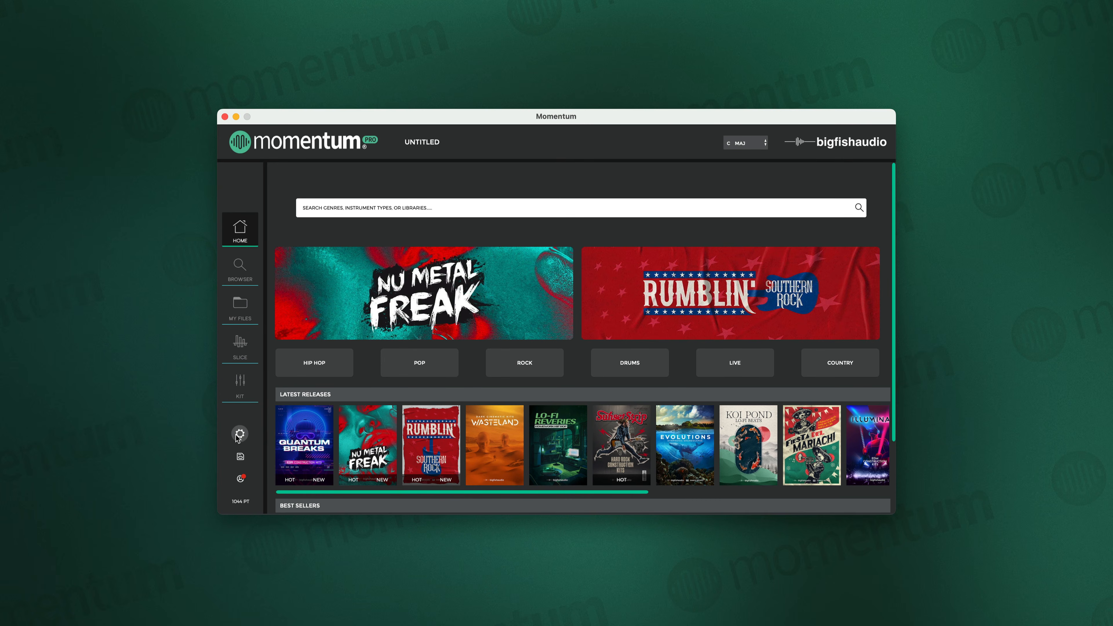
# Examine the output, sample rate, buffer size, MIDI input and tempo options in the standalone Momentum's Audio/MIDI Settings
pyautogui.click(240, 434)
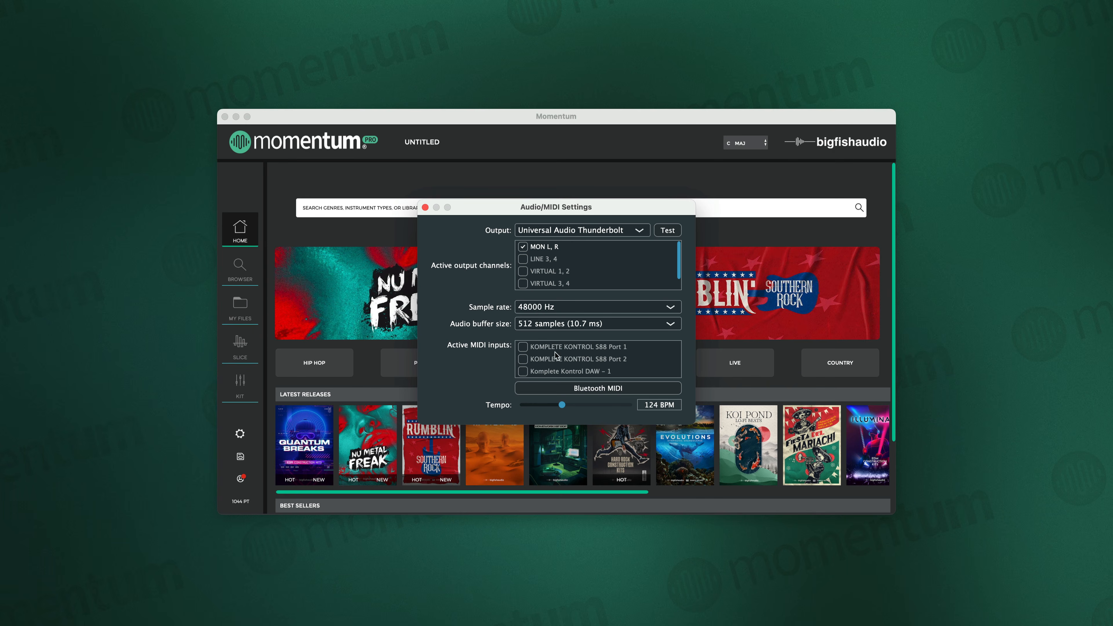
pyautogui.click(425, 207)
# Load the patch file My Custom Patch.patch from the patches folder
pyautogui.click(240, 457)
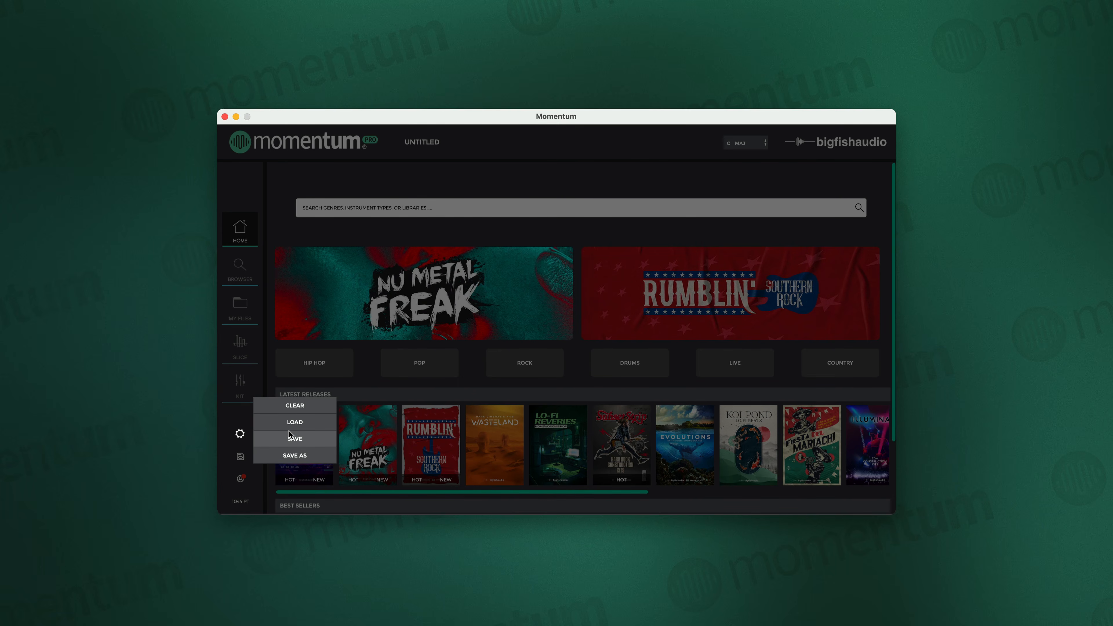
pyautogui.click(290, 422)
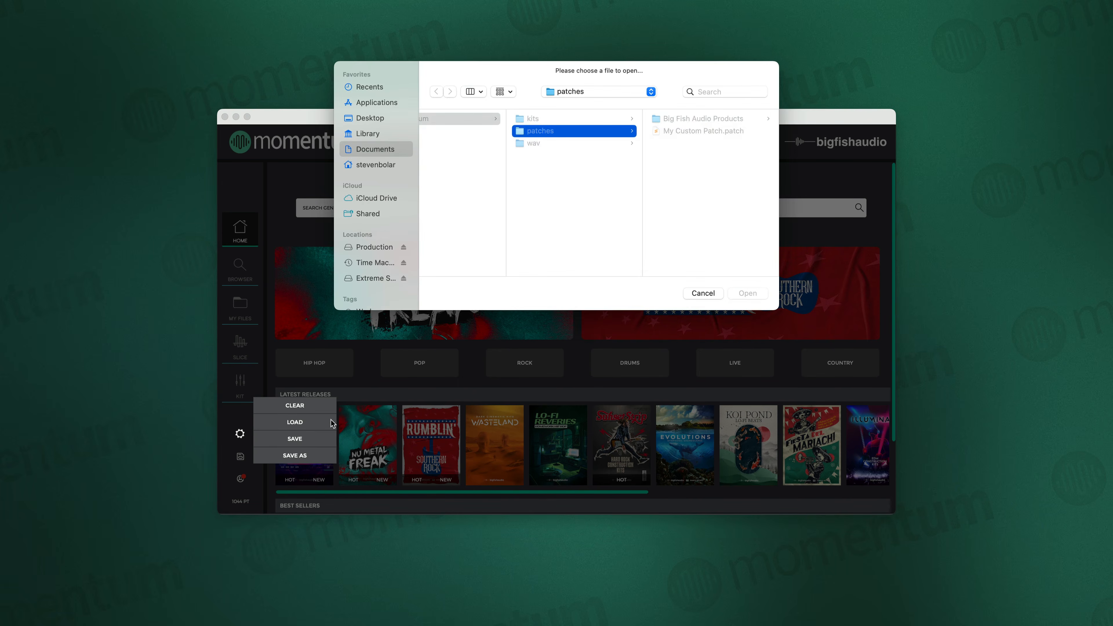
pyautogui.click(704, 131)
pyautogui.click(747, 293)
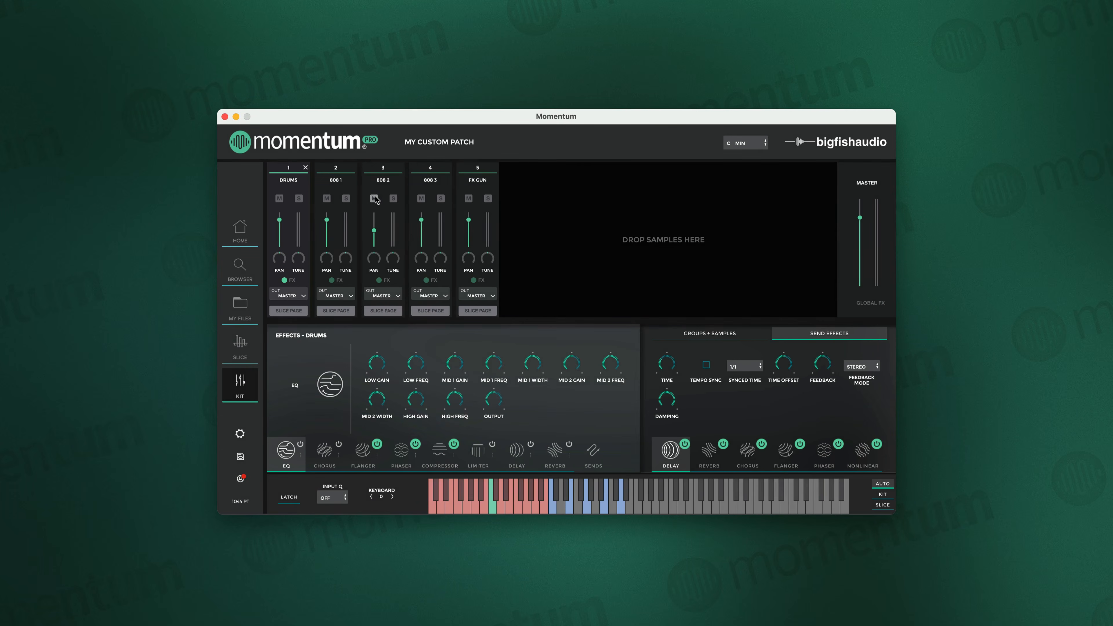
# Show the DRUMS channel's Flanger settings, turn on its Chorus effect, and save the patch
pyautogui.click(358, 458)
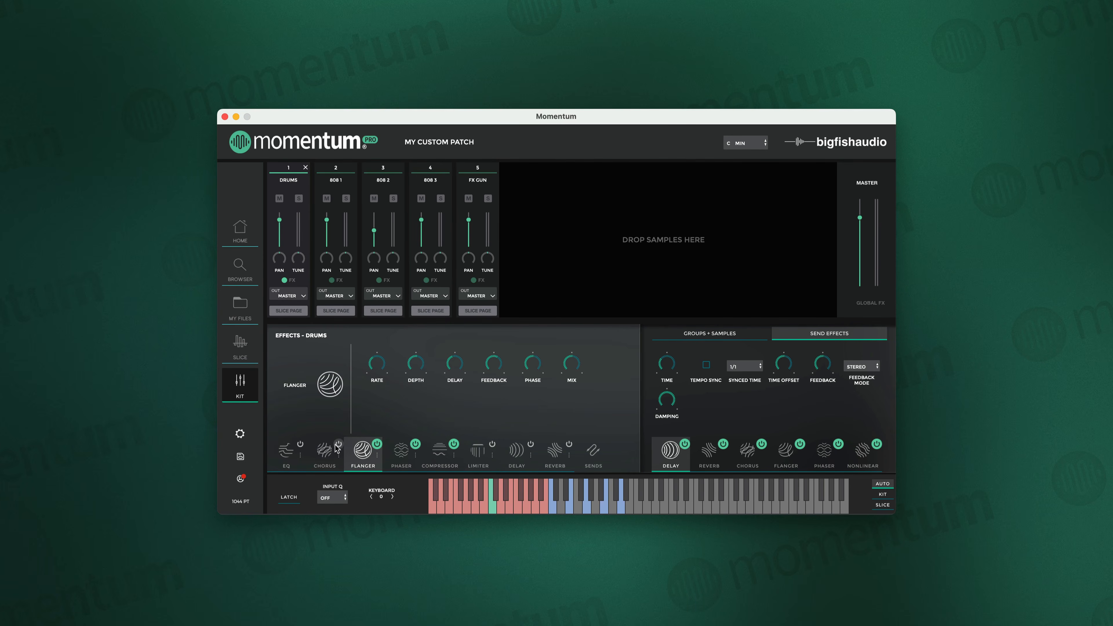
pyautogui.click(241, 457)
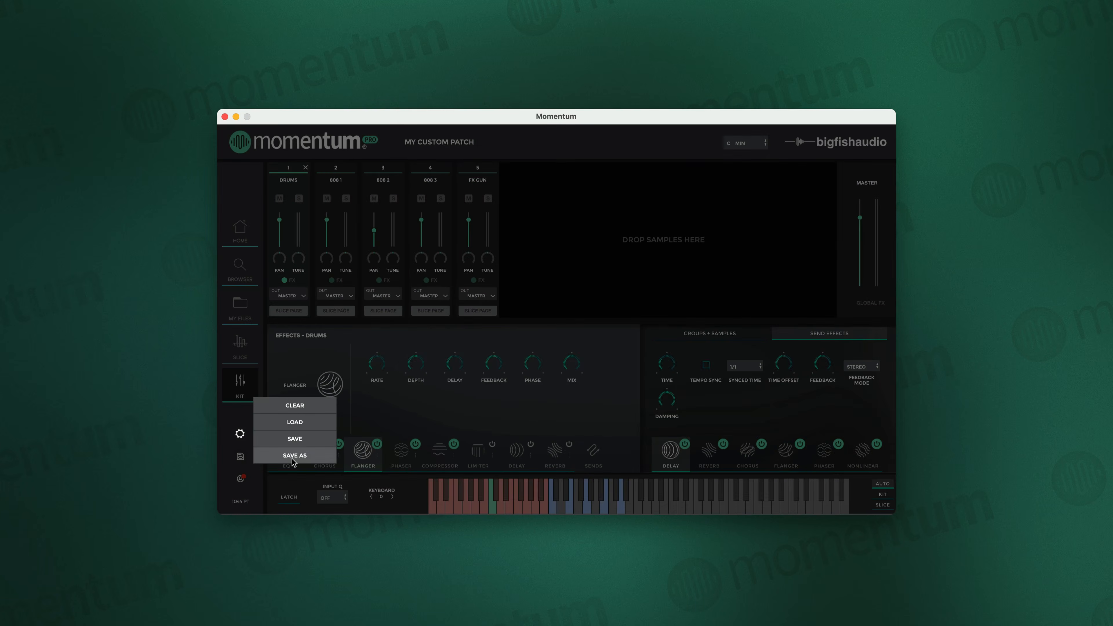
pyautogui.click(303, 441)
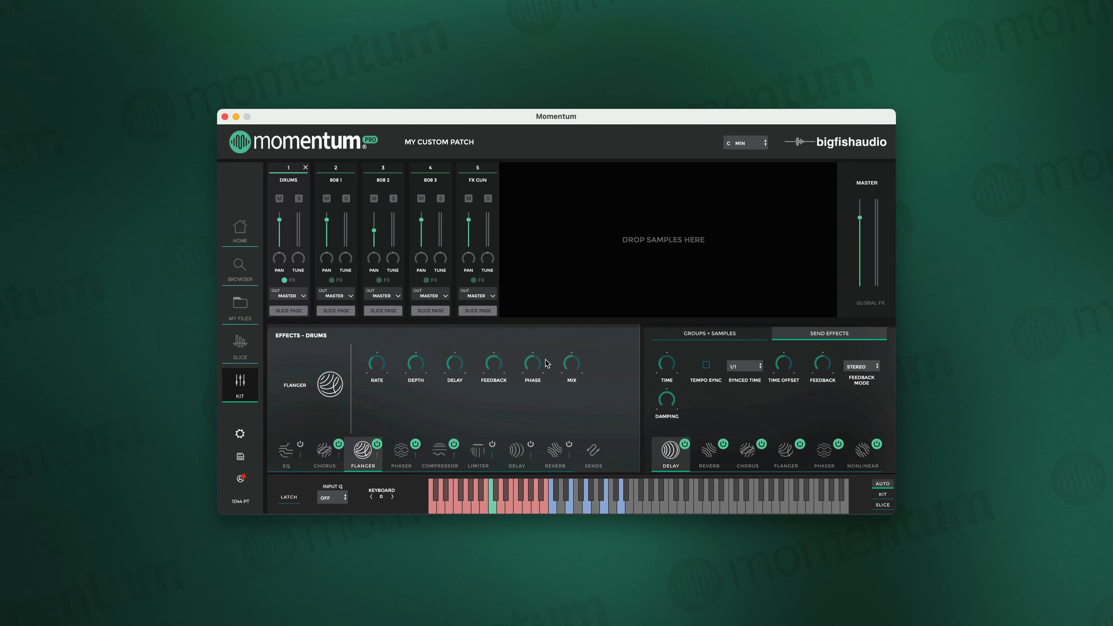
# Review the available account, settings, subscription and help options, and close them
pyautogui.click(241, 479)
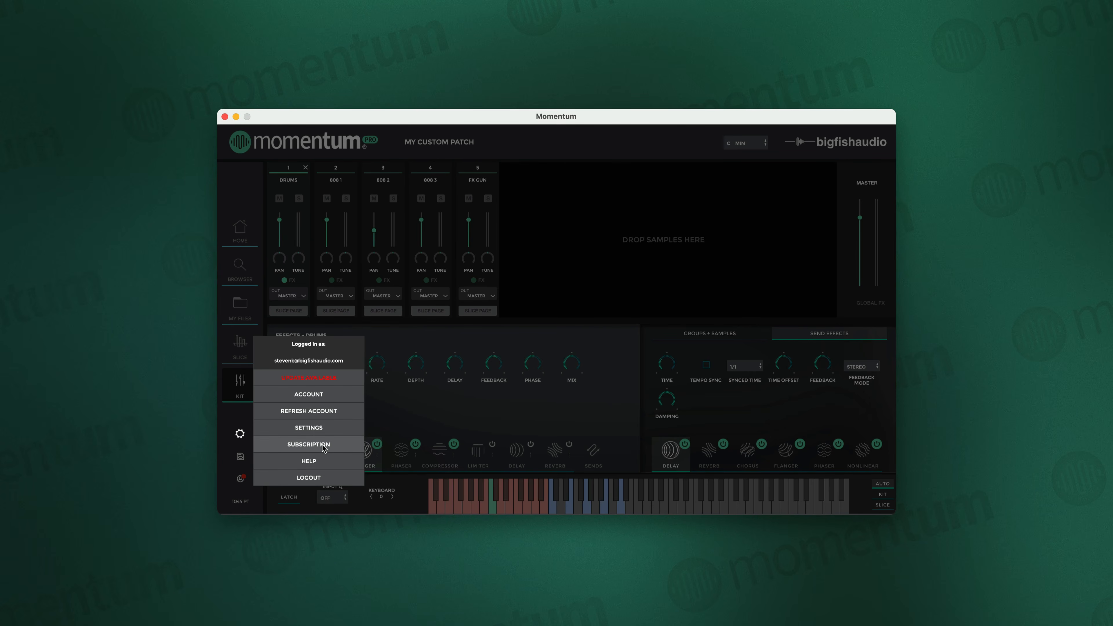
pyautogui.click(241, 481)
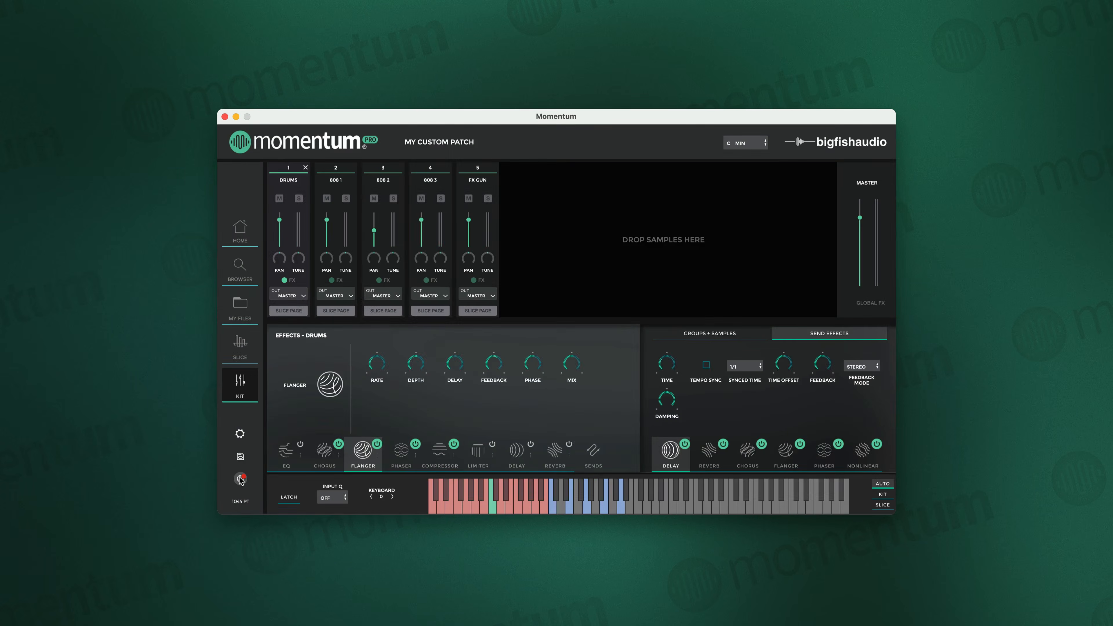